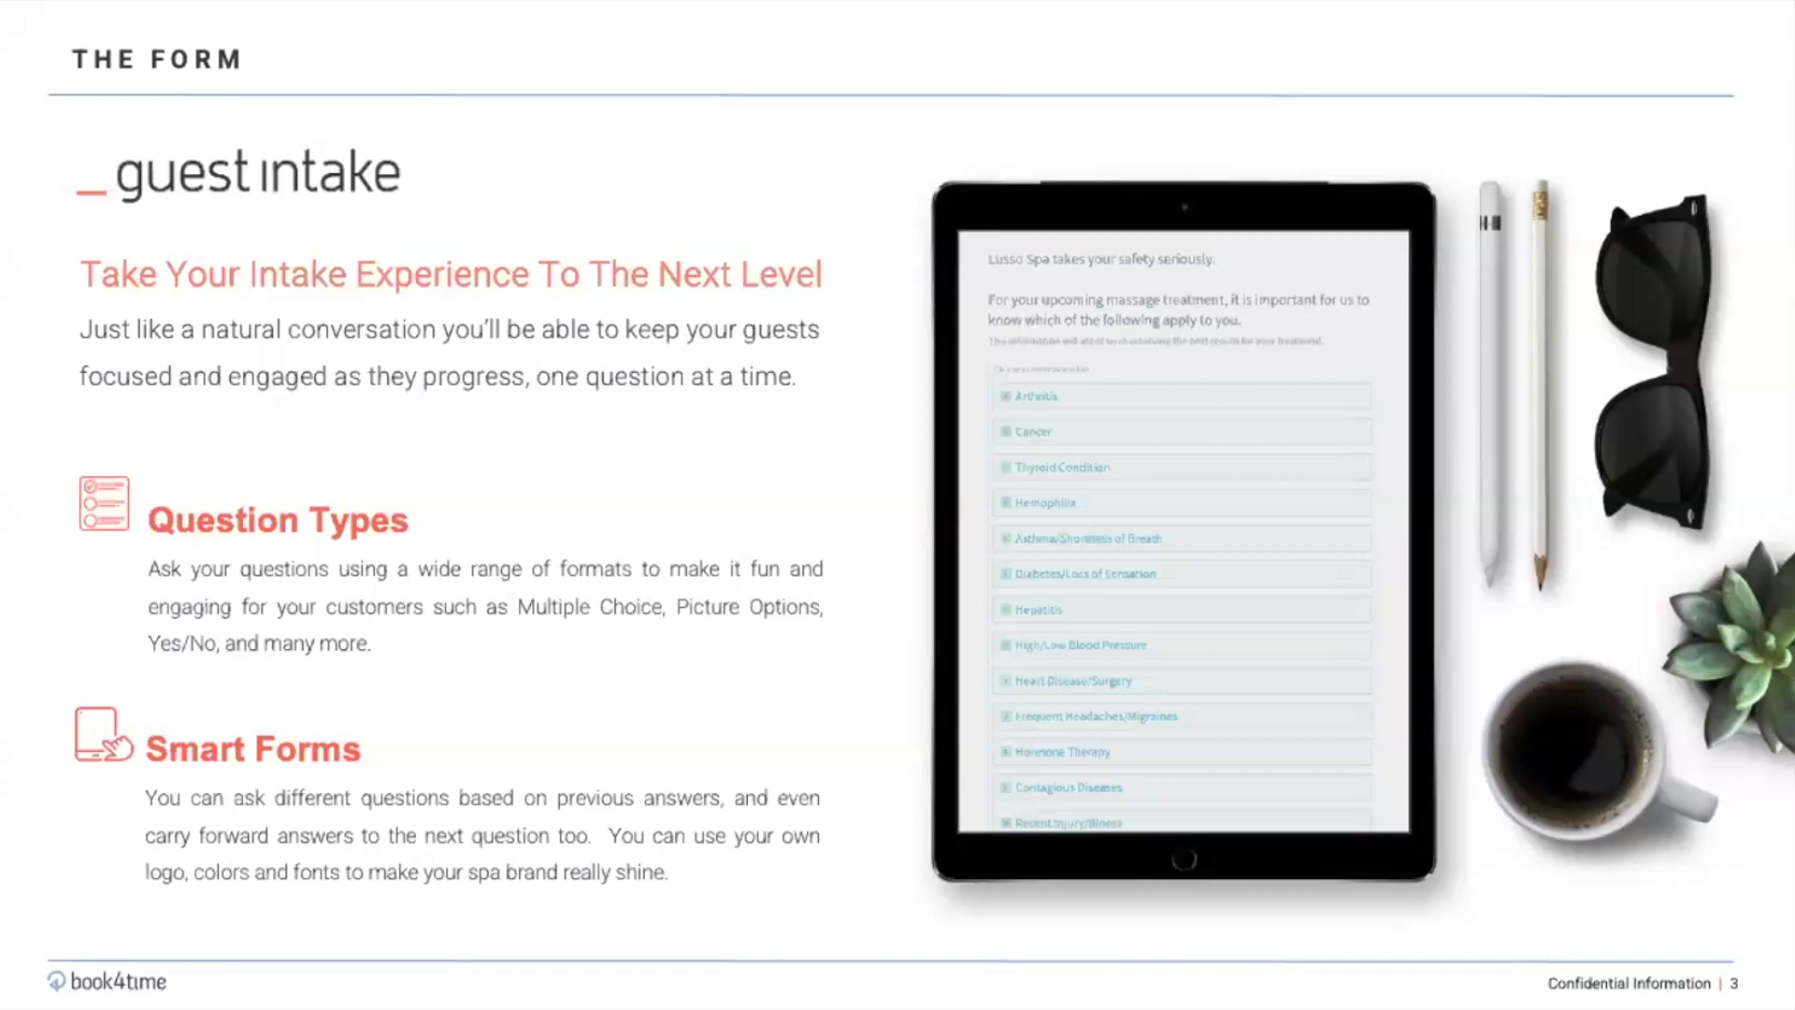
pyautogui.press('Right')
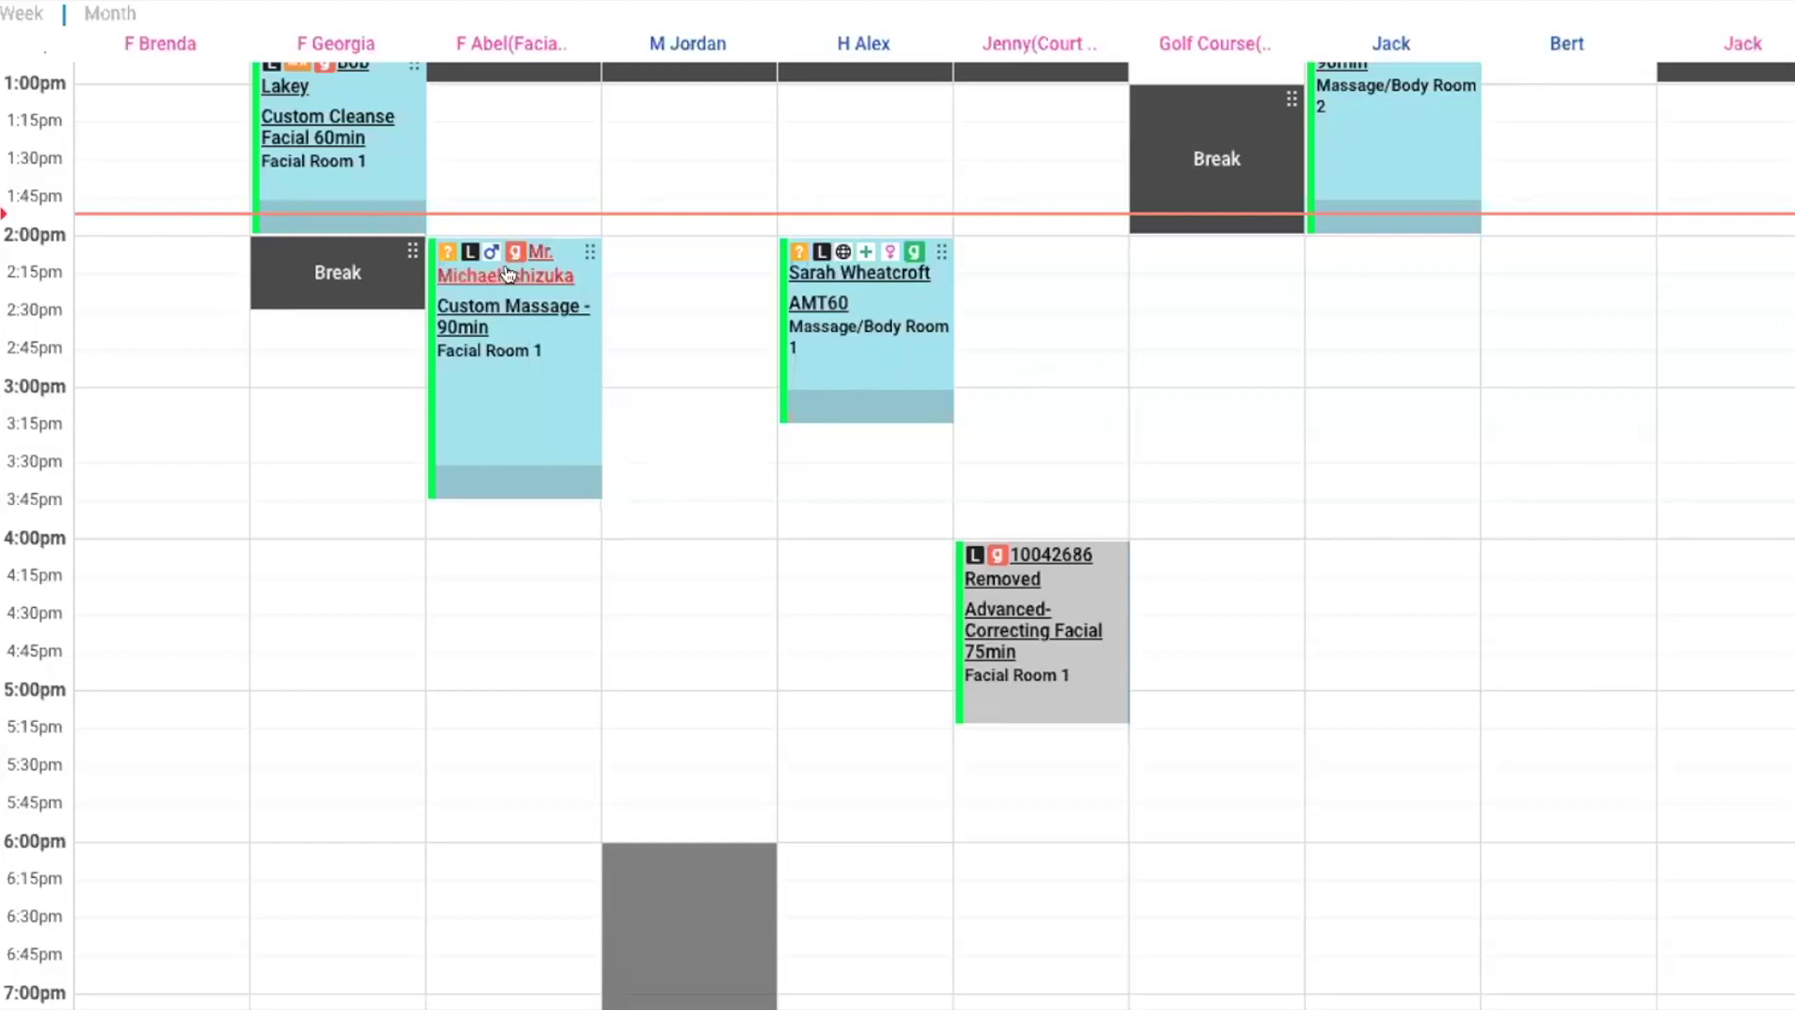
pyautogui.moveTo(508, 255)
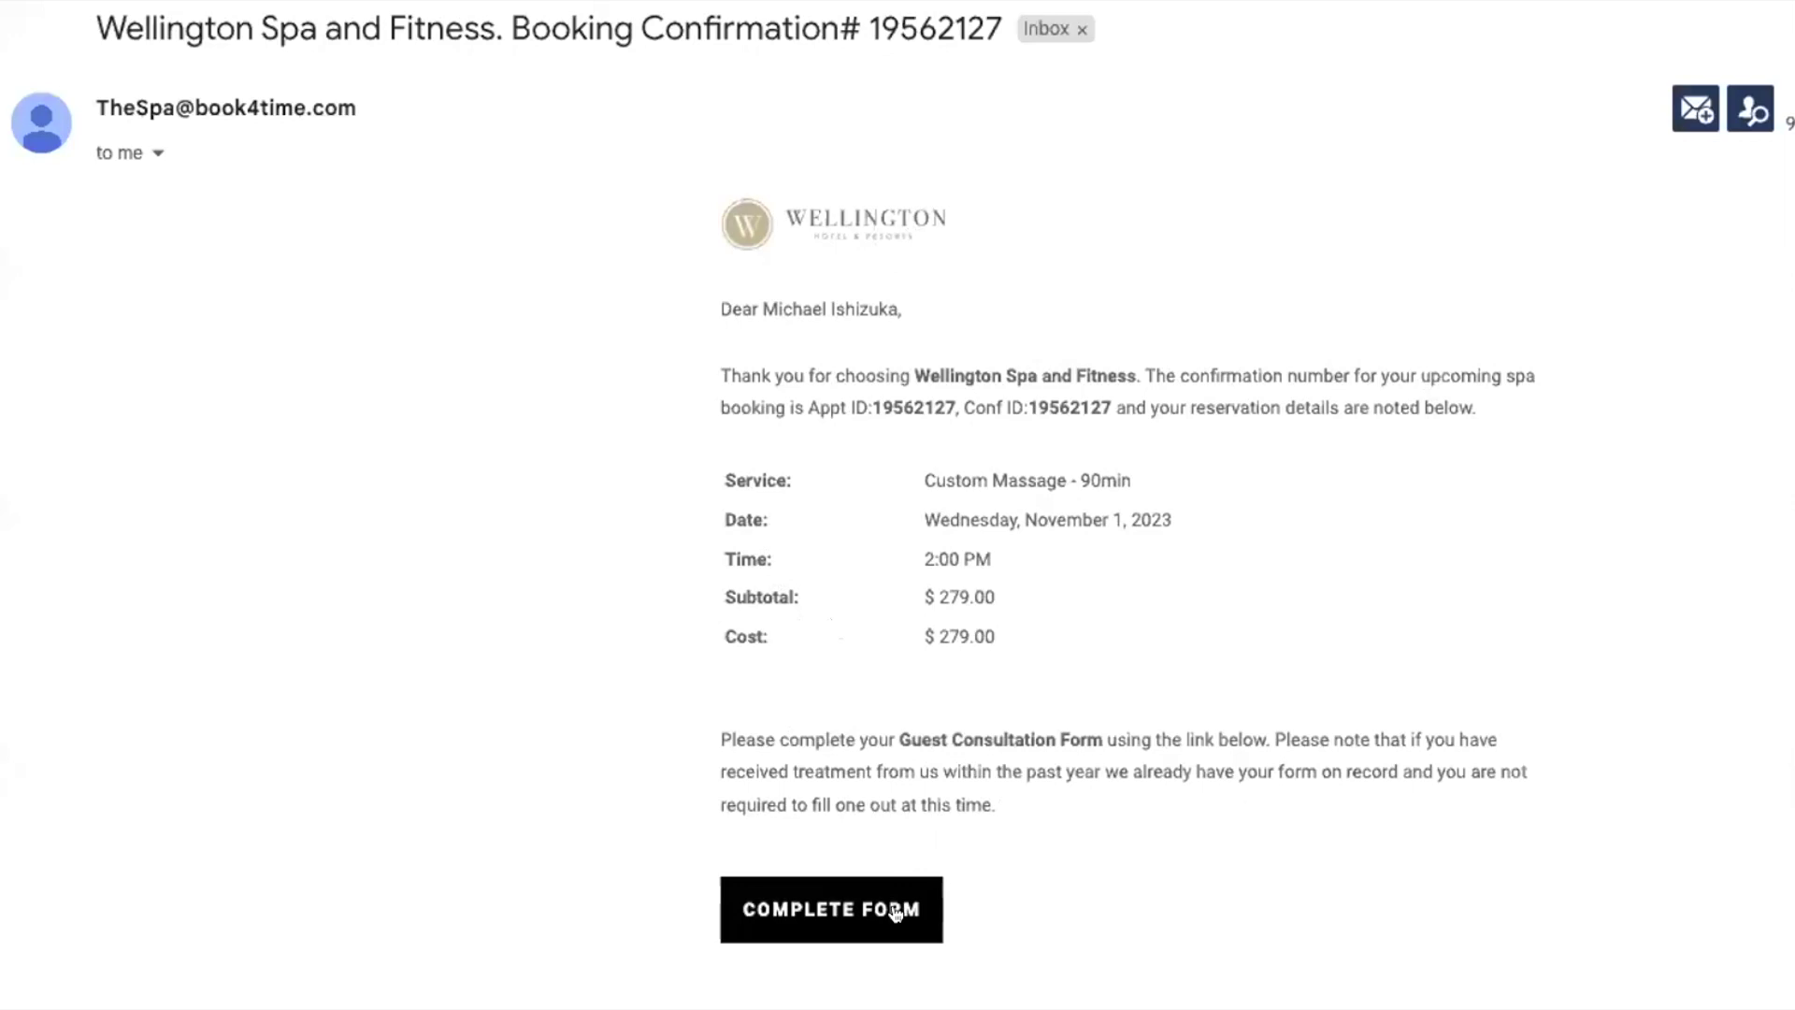
# - Open the consultation form from the booking confirmation email and submit the prefilled personal and contact details
pyautogui.click(838, 911)
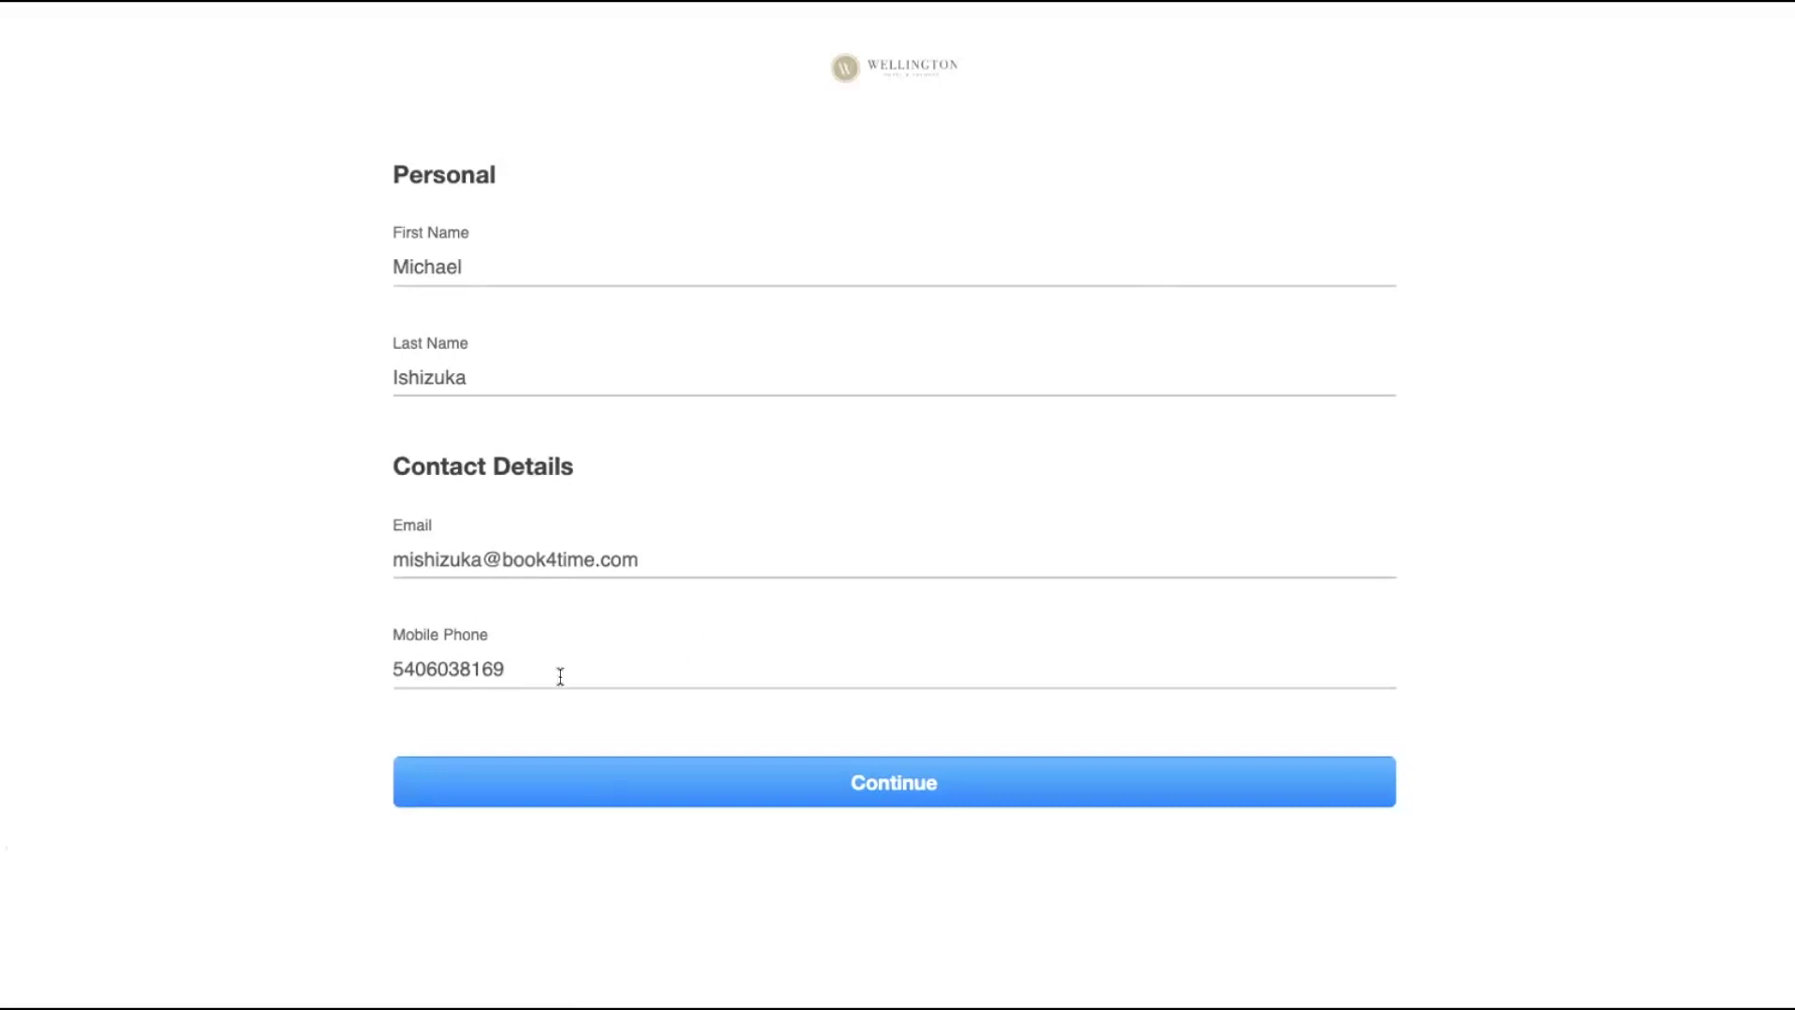
pyautogui.click(580, 271)
pyautogui.click(724, 371)
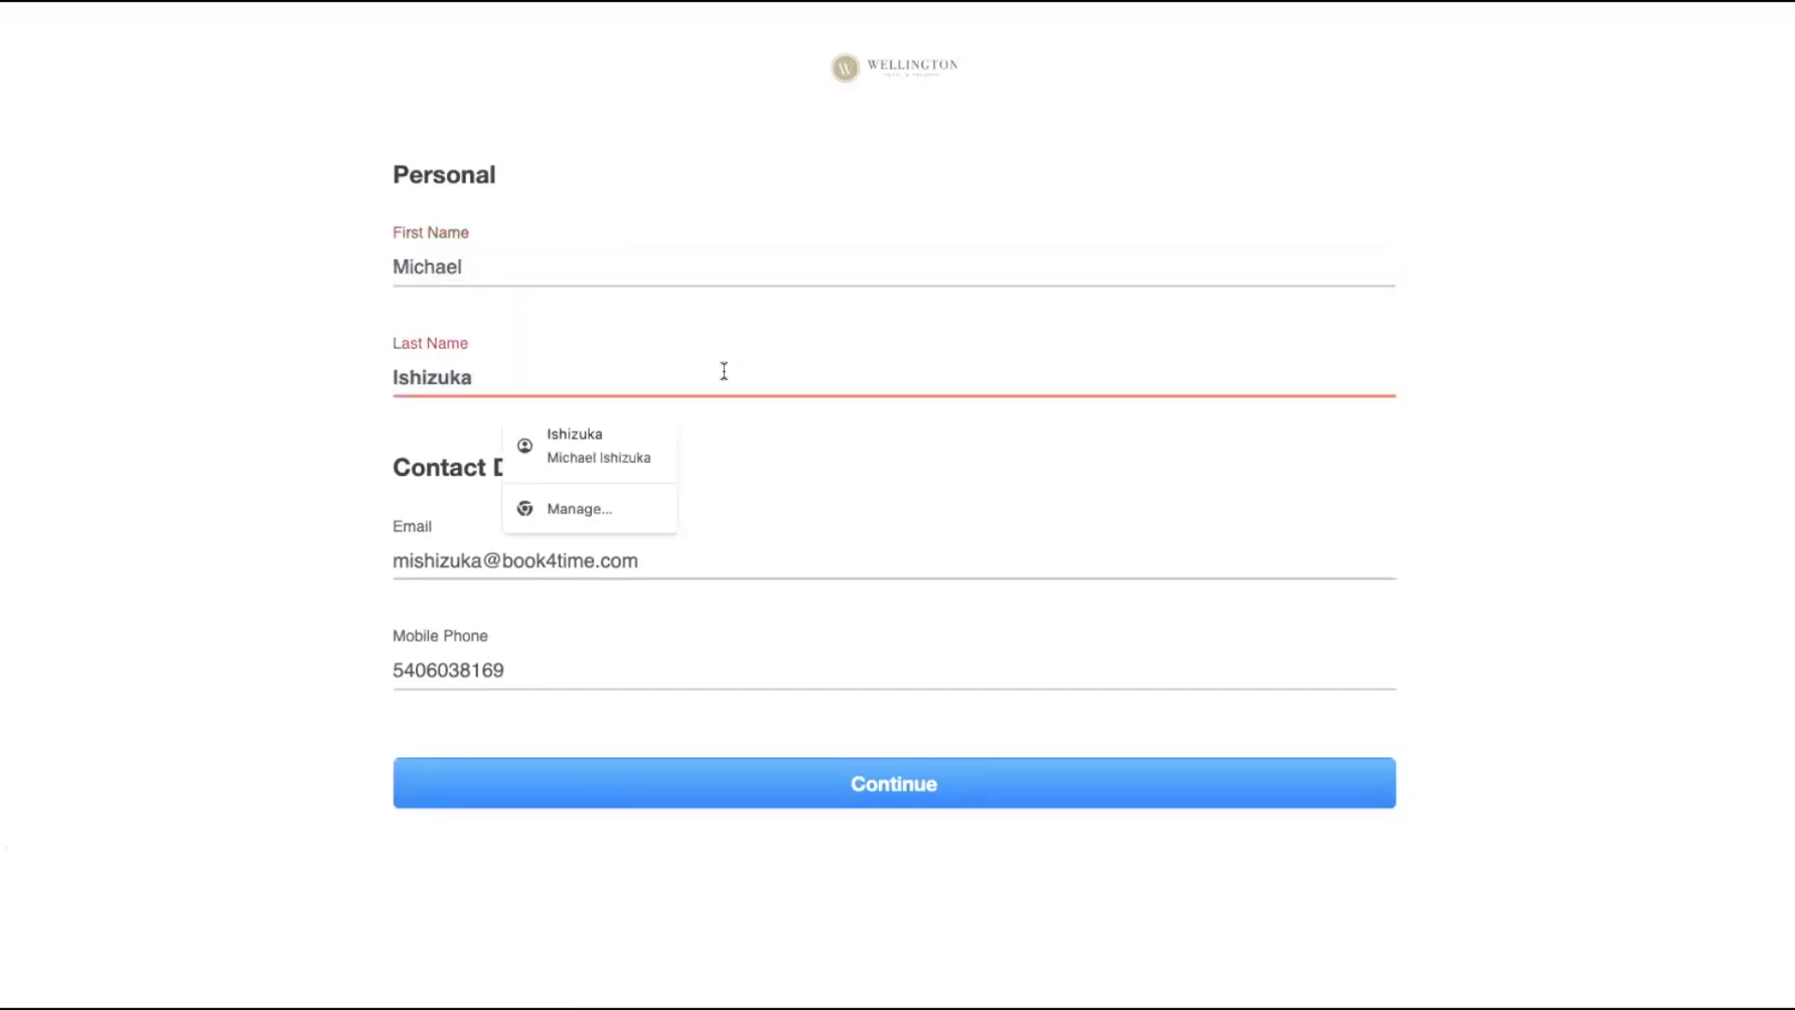
pyautogui.click(690, 559)
pyautogui.click(562, 681)
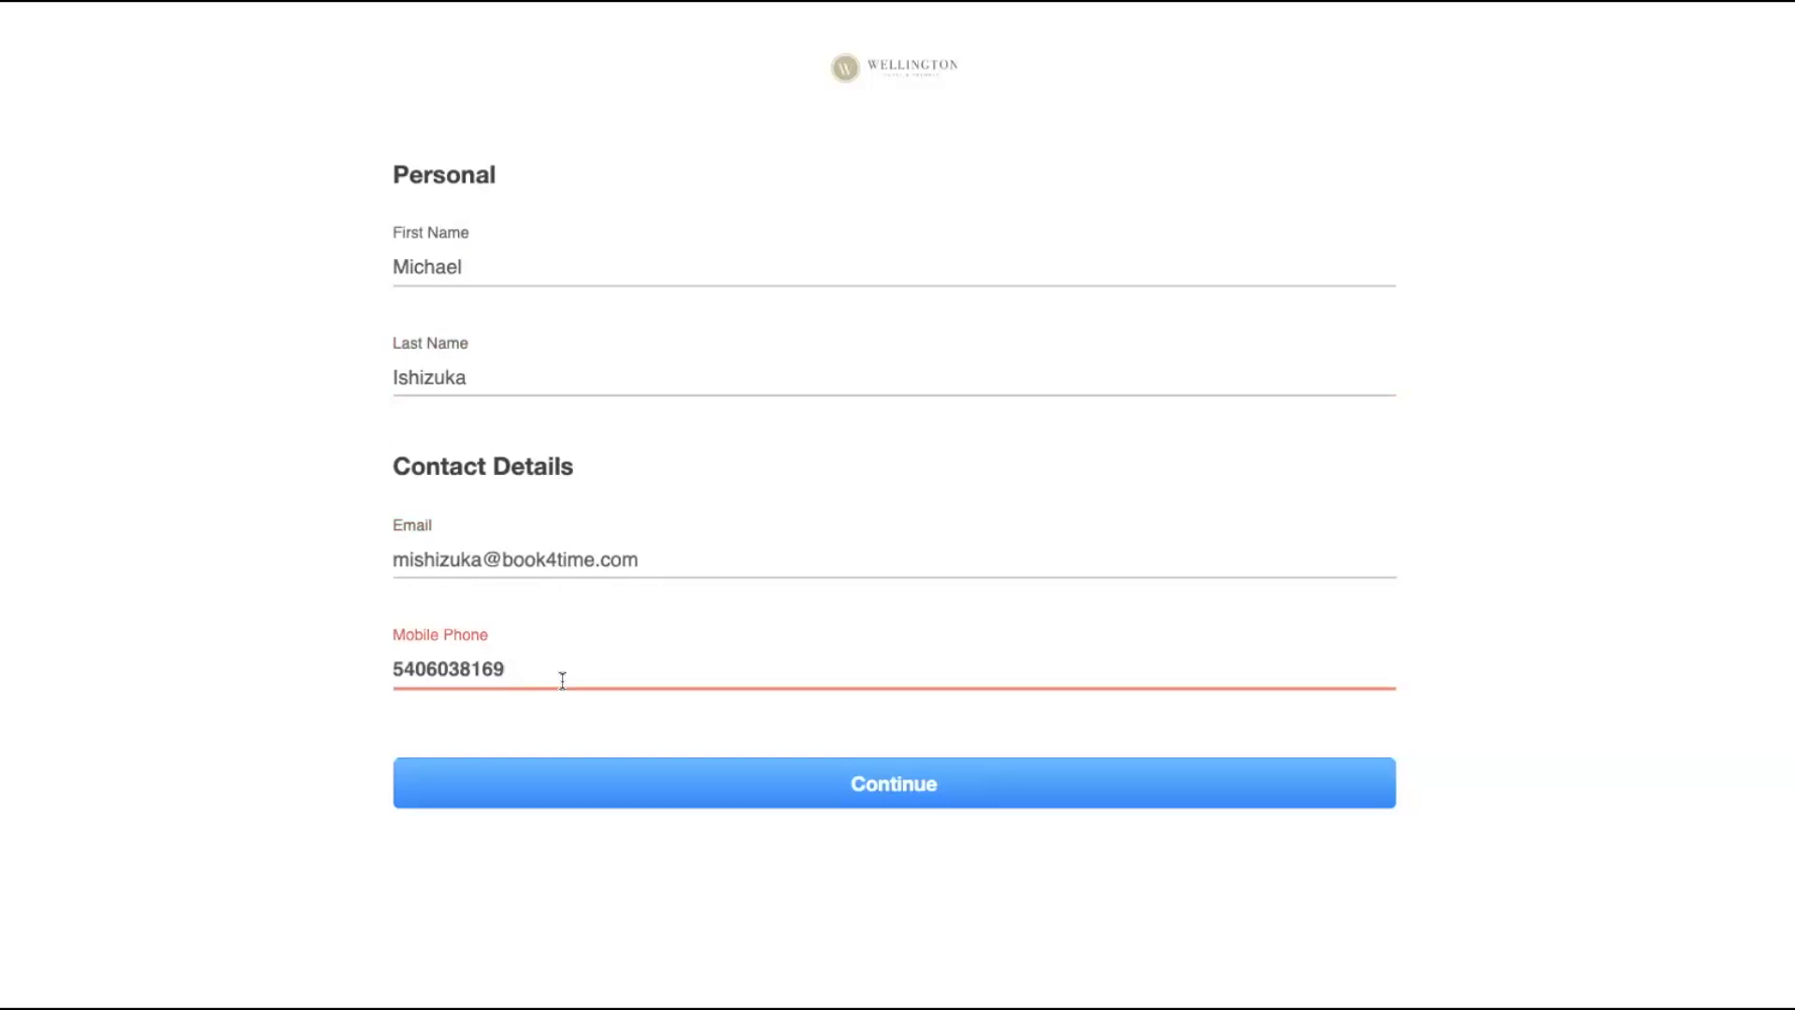
pyautogui.click(889, 788)
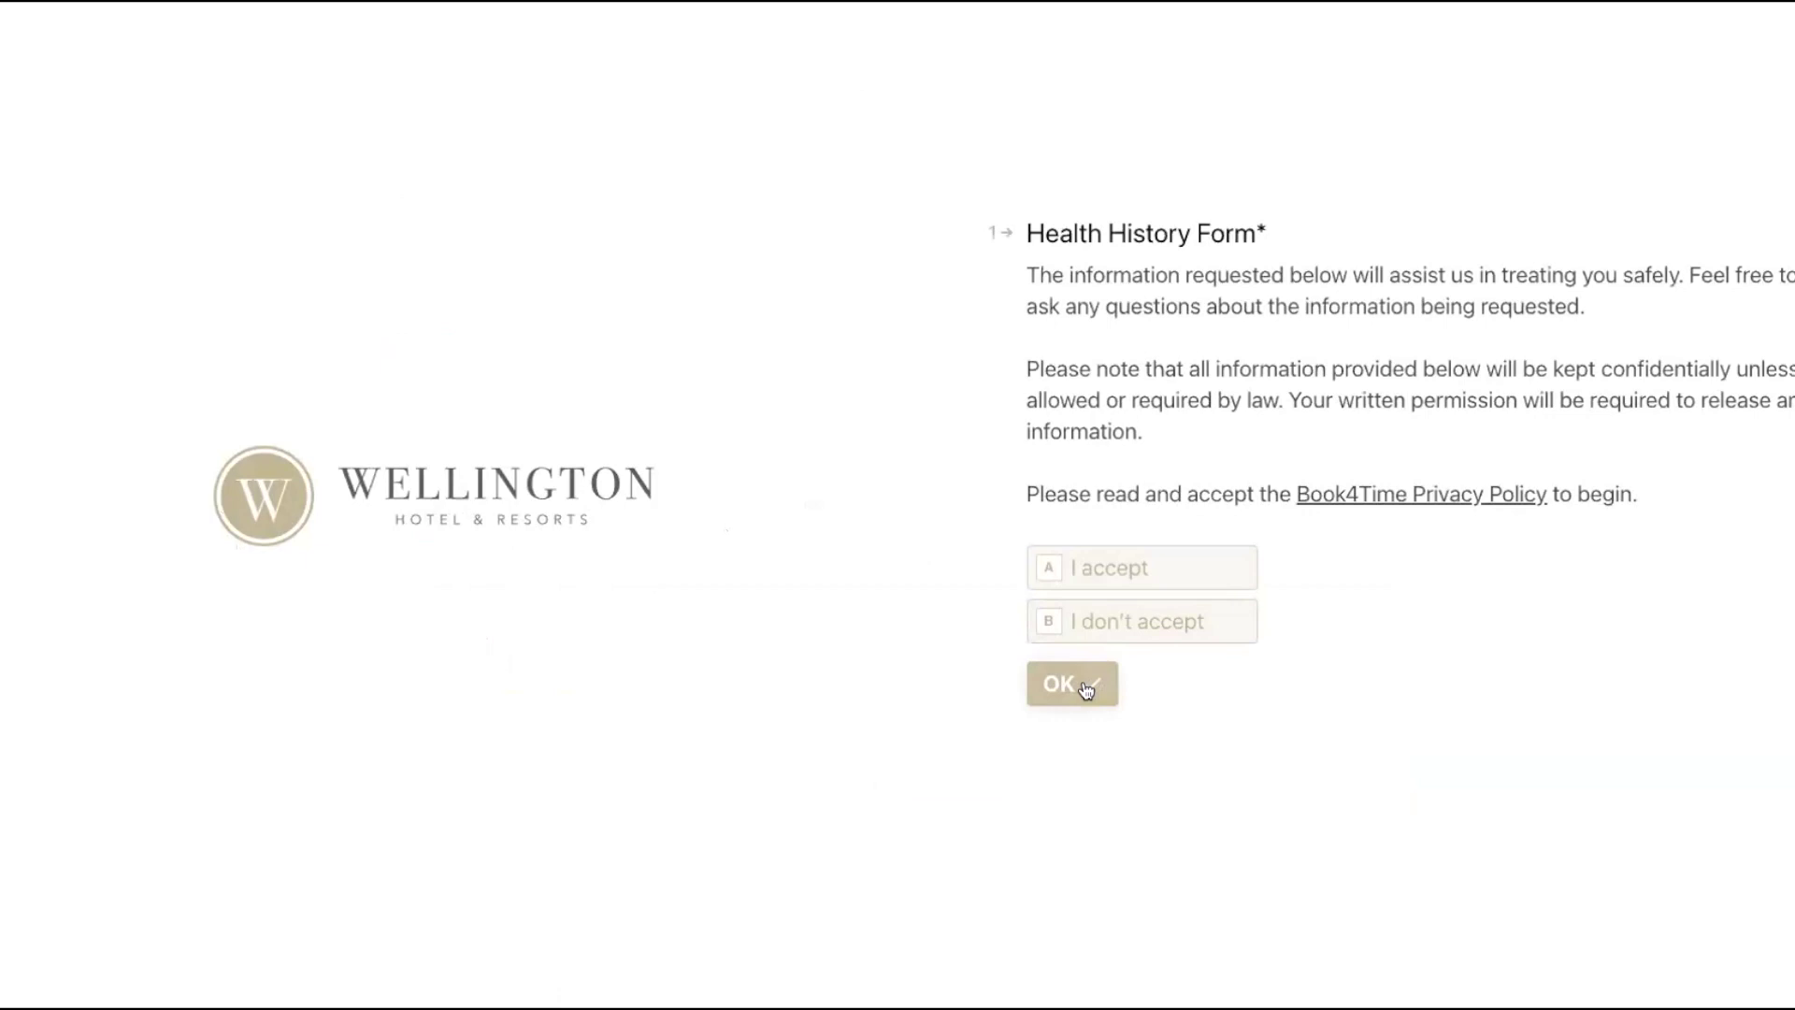
# - Read the health history form's introduction and look through the linked Book4Time Privacy Policy
pyautogui.moveTo(1183, 432); pyautogui.dragTo(1023, 249)
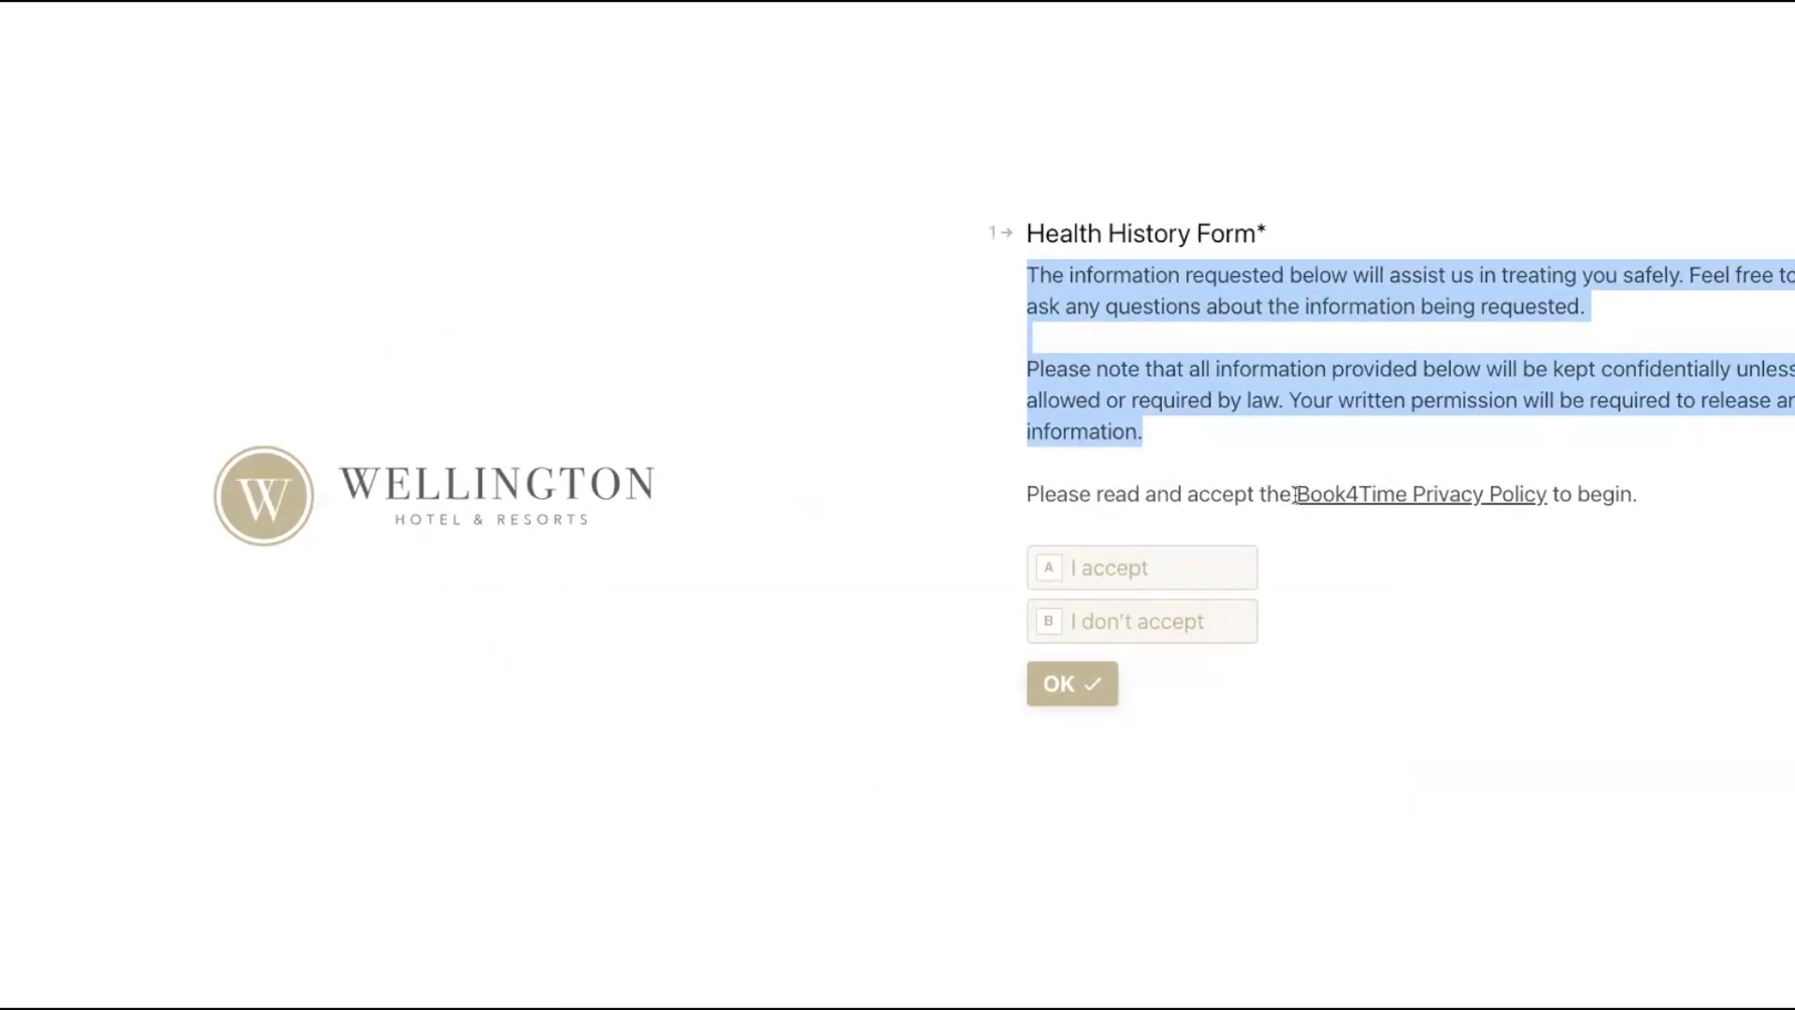
pyautogui.click(1427, 503)
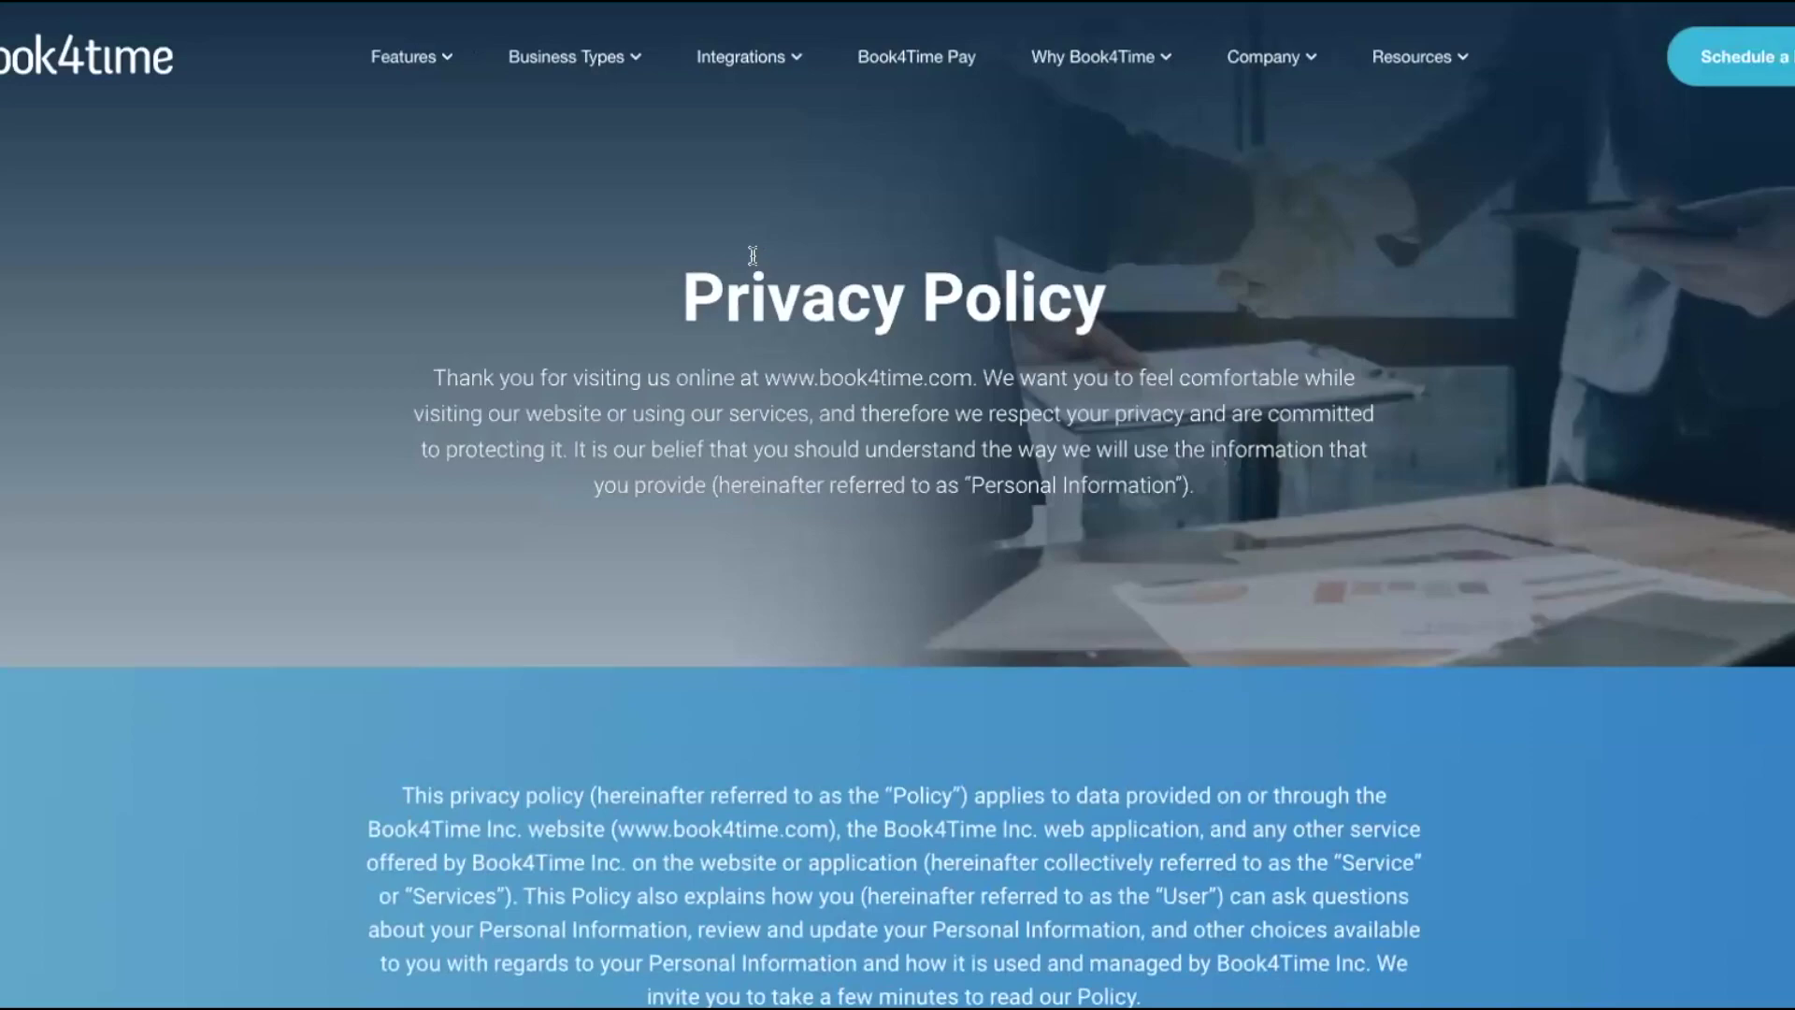
pyautogui.scroll(-15, 951, 308)
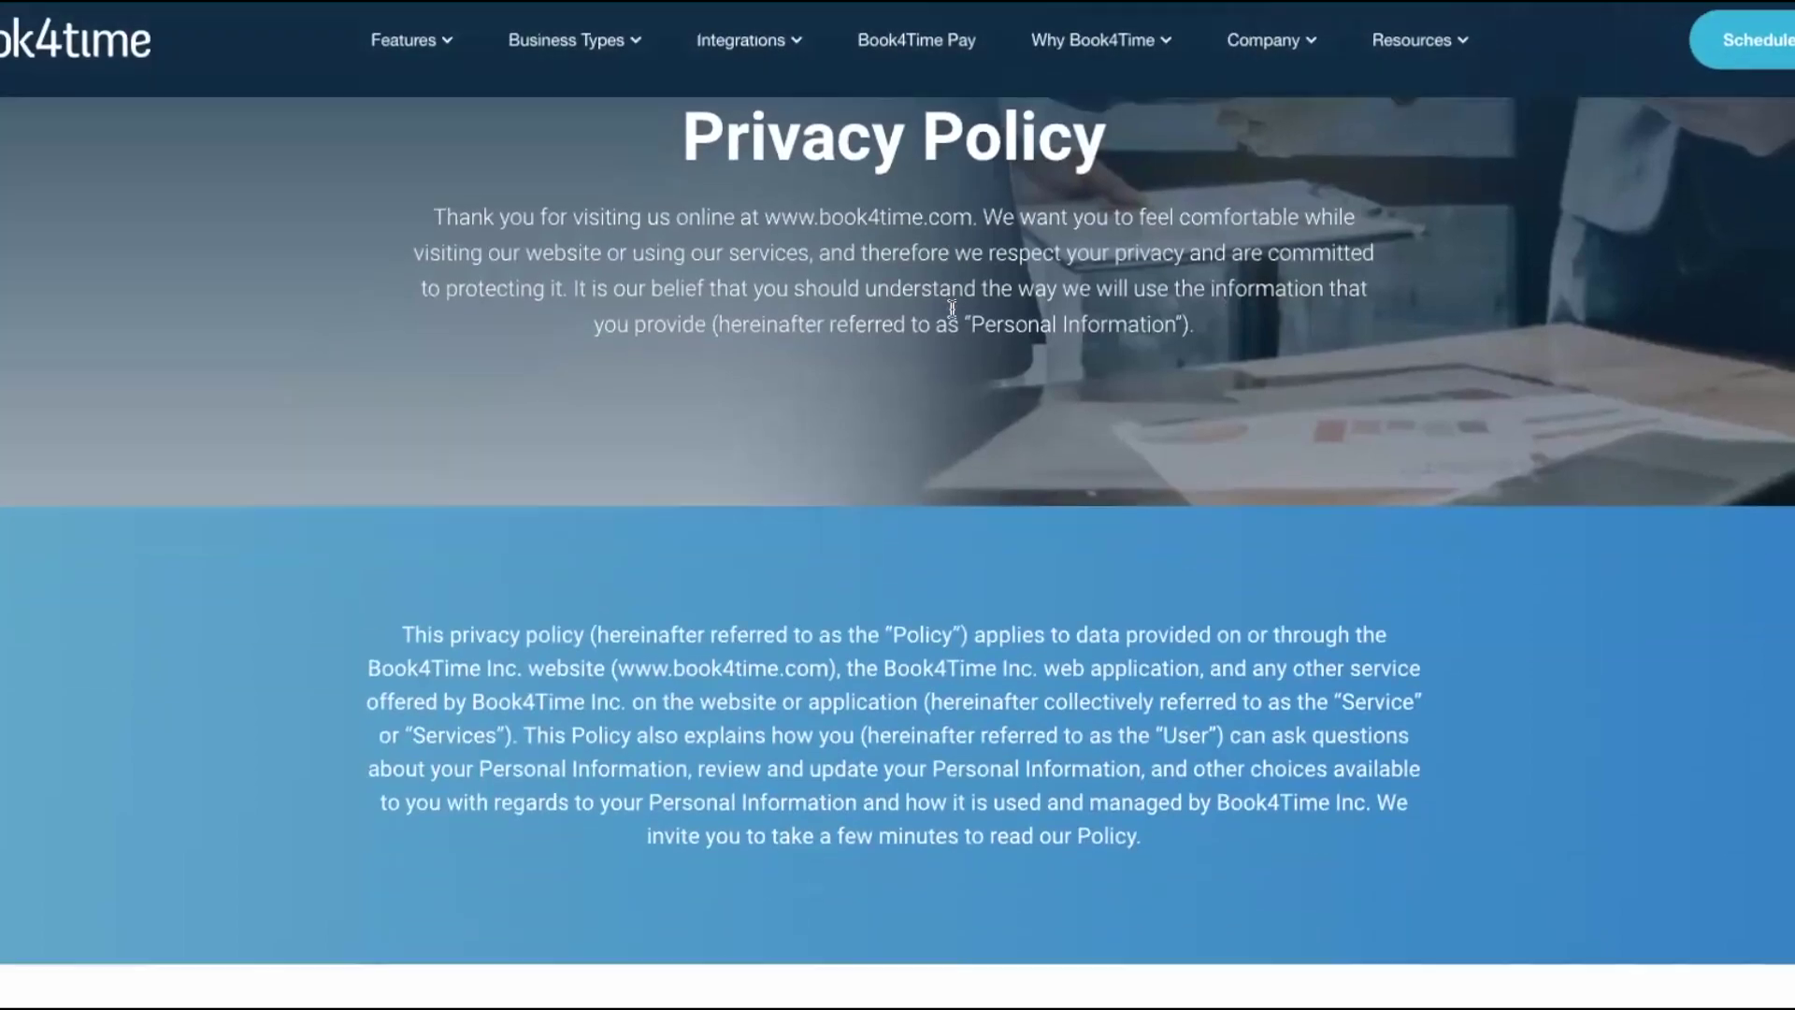
pyautogui.scroll(-20, 951, 316)
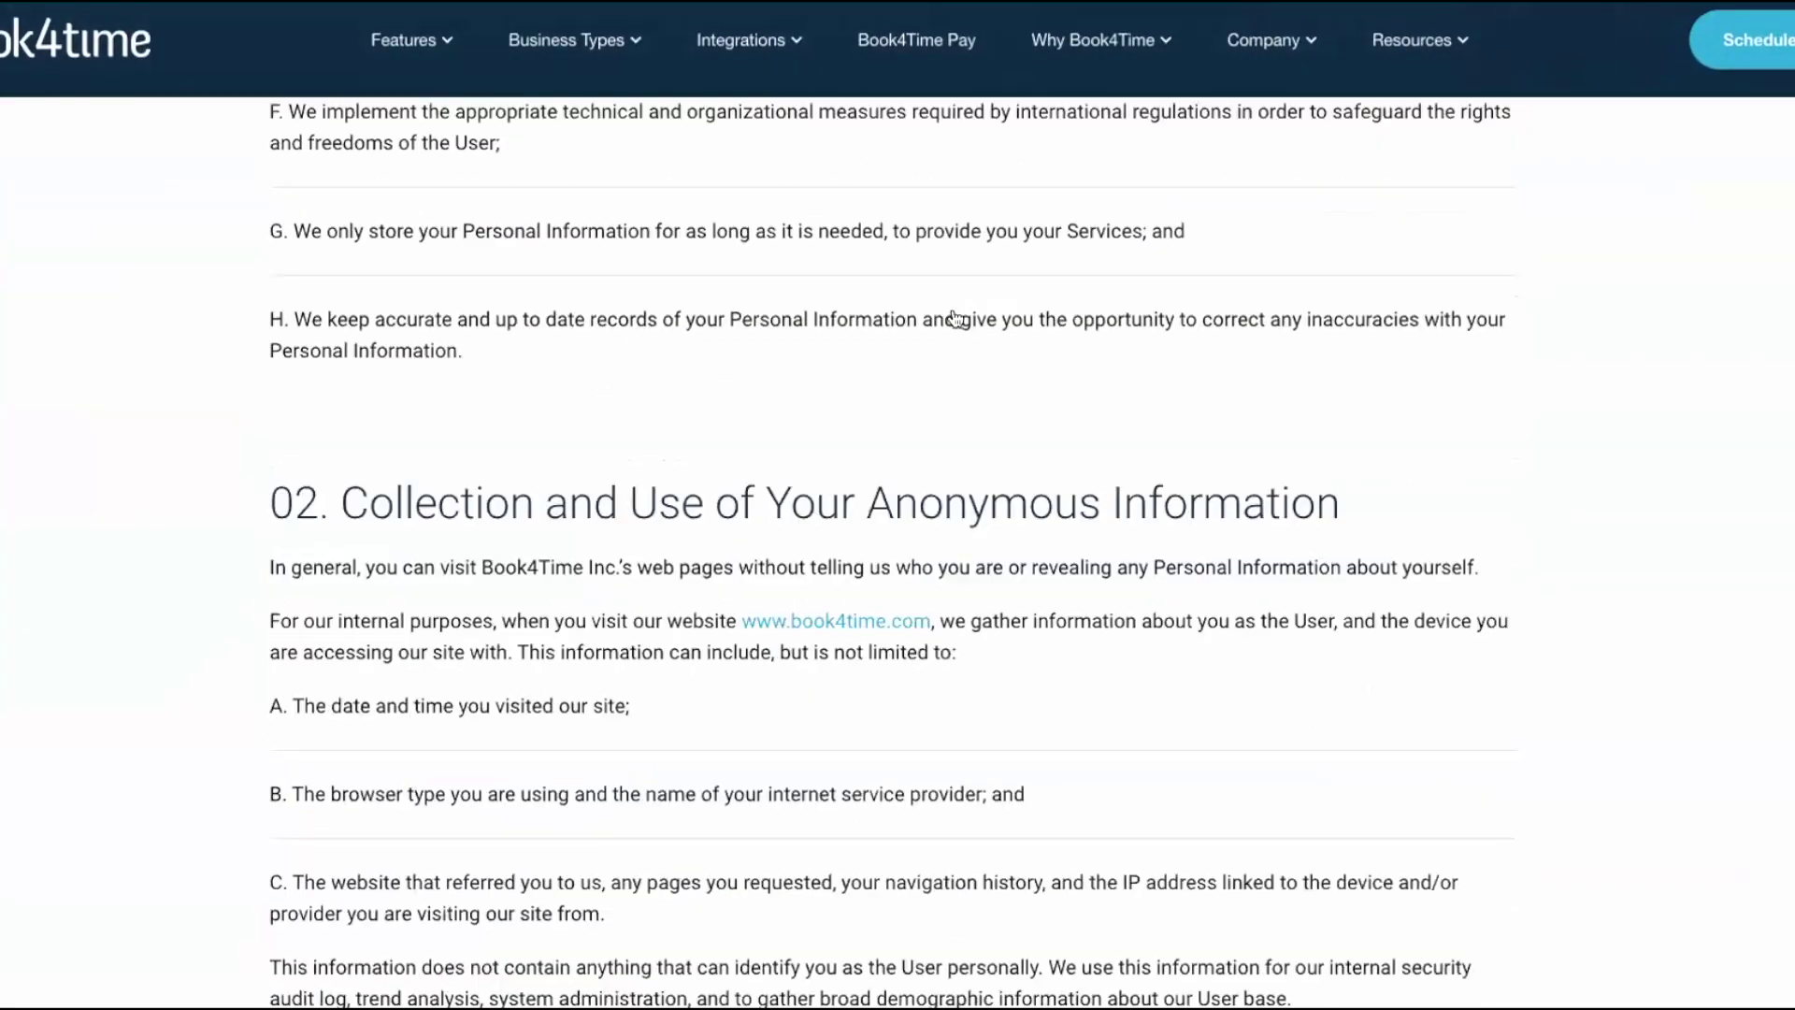
pyautogui.scroll(-5, 953, 318)
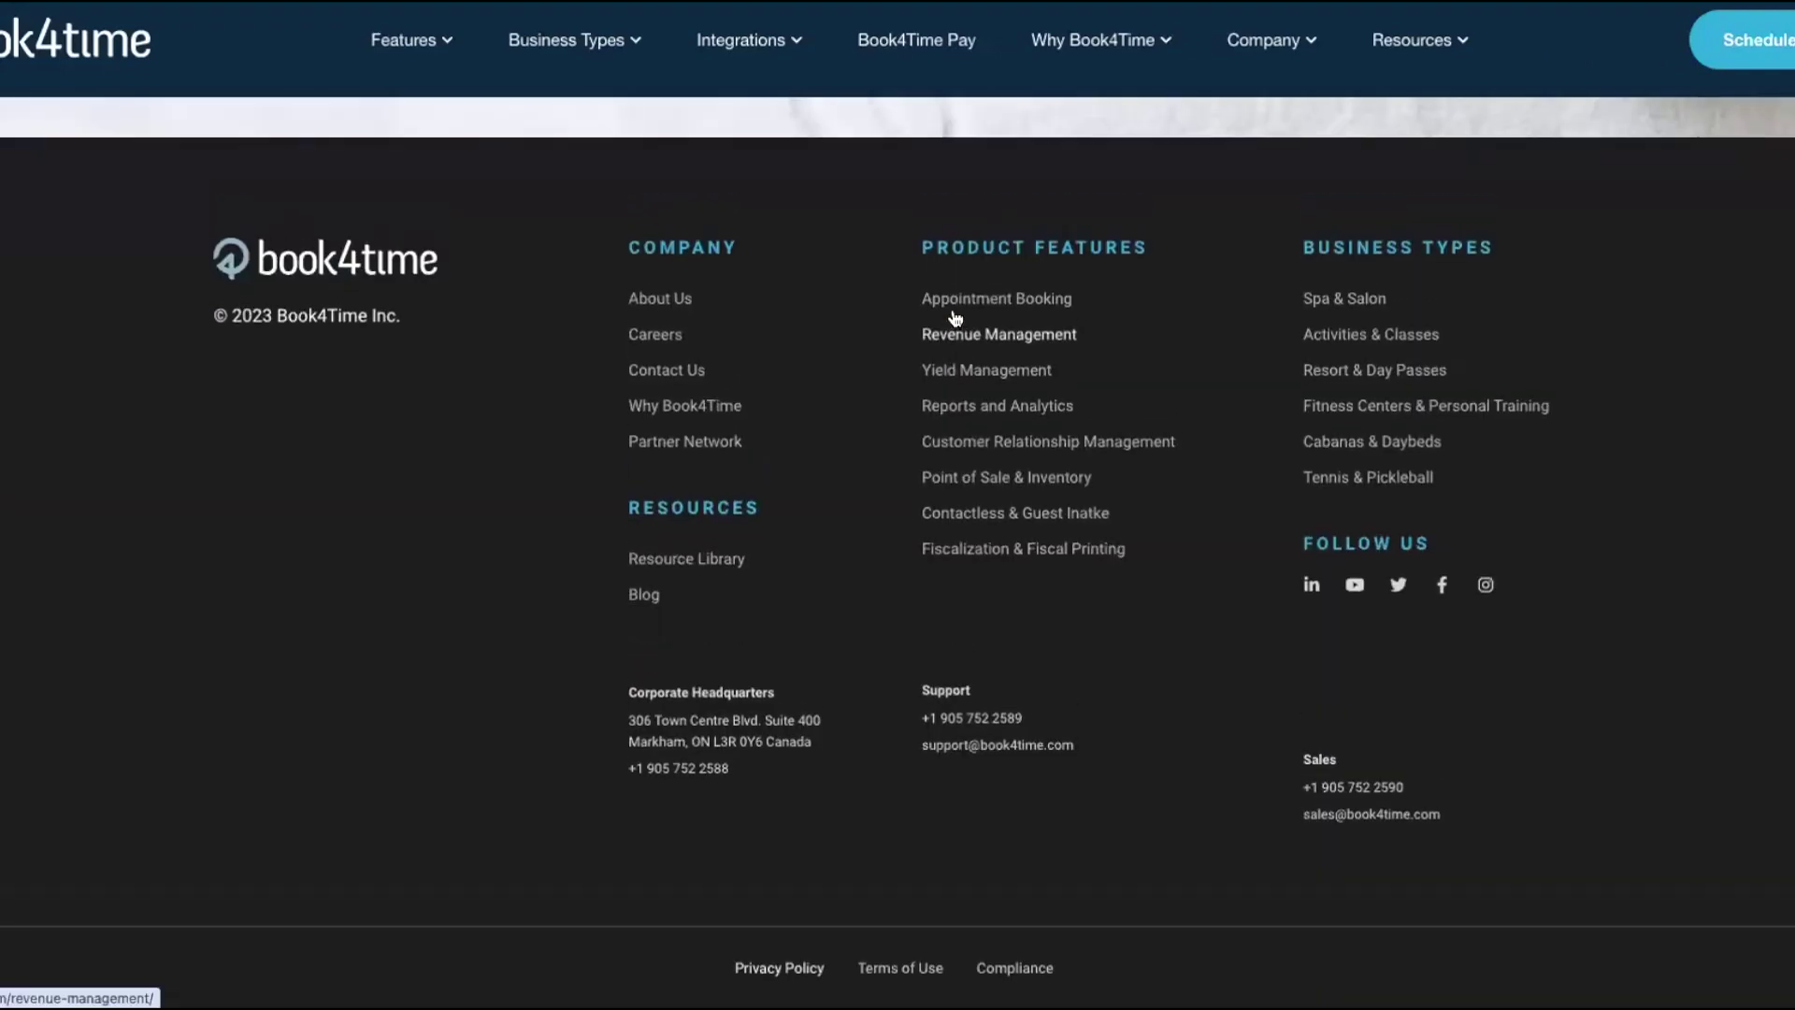
pyautogui.scroll(20, 953, 318)
pyautogui.scroll(8, 951, 316)
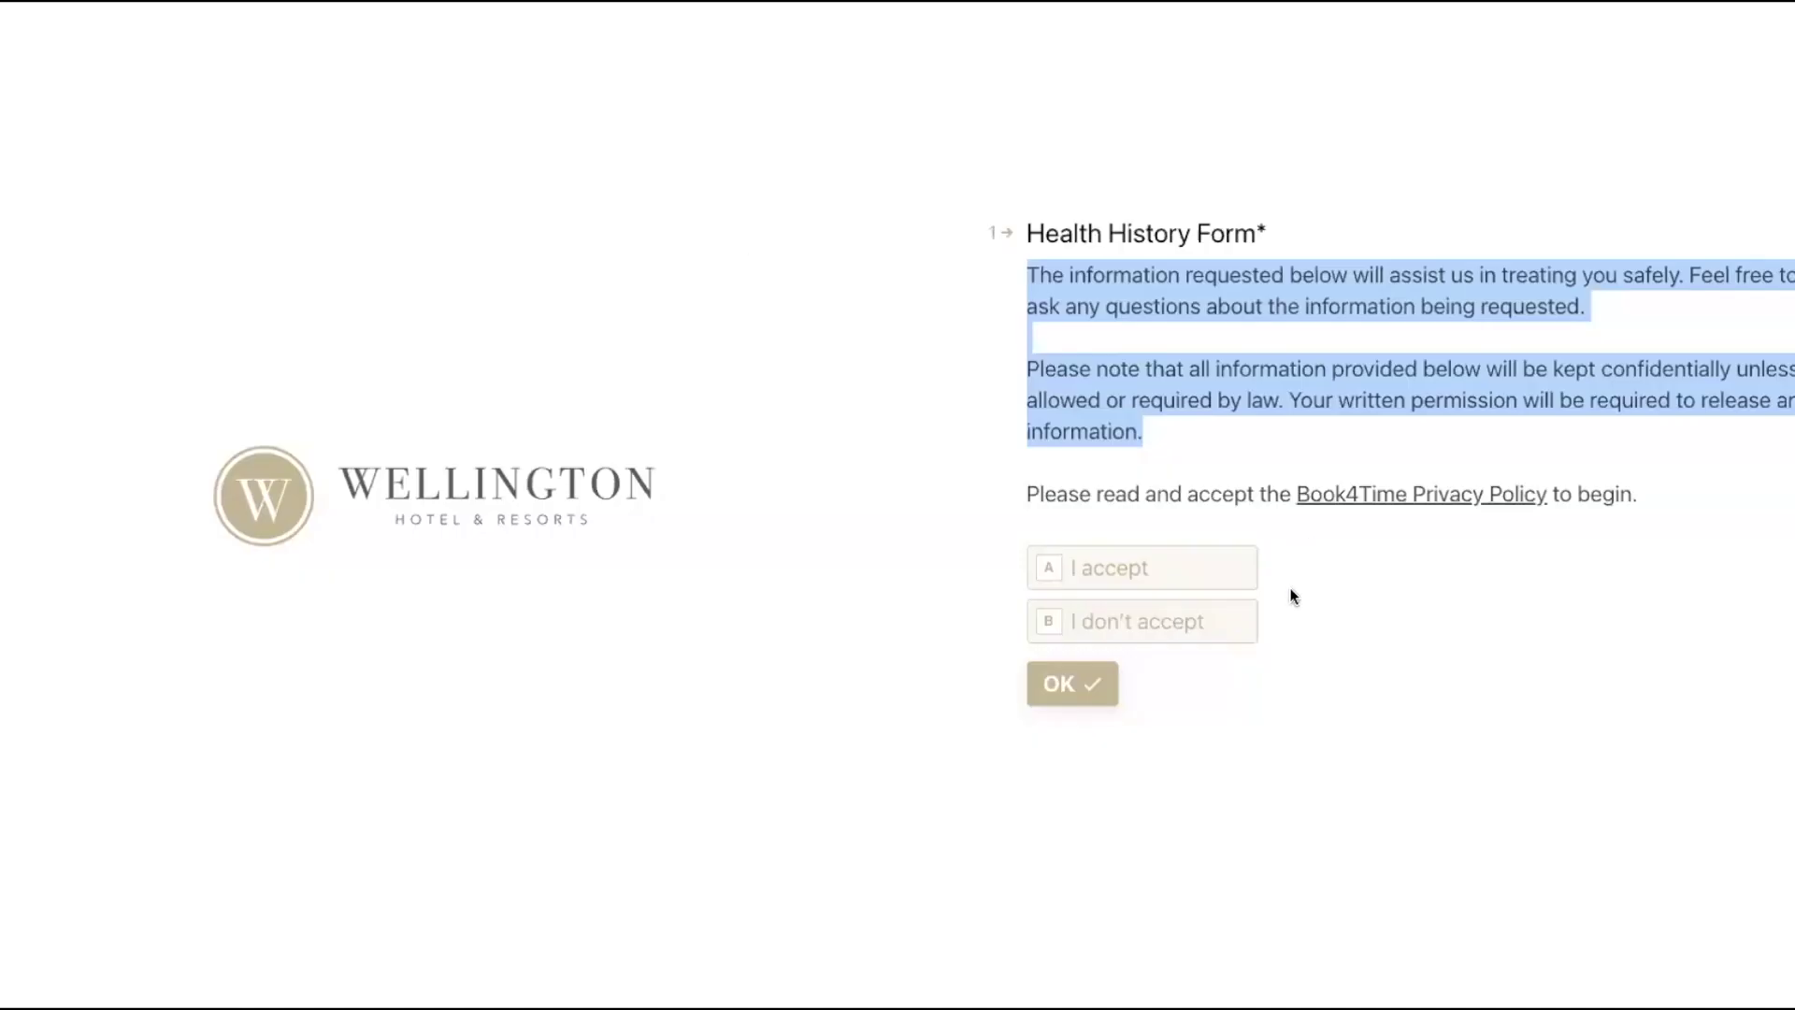
# - Try declining the privacy policy, and change the answer to "I accept" to begin the health history form
pyautogui.click(1230, 635)
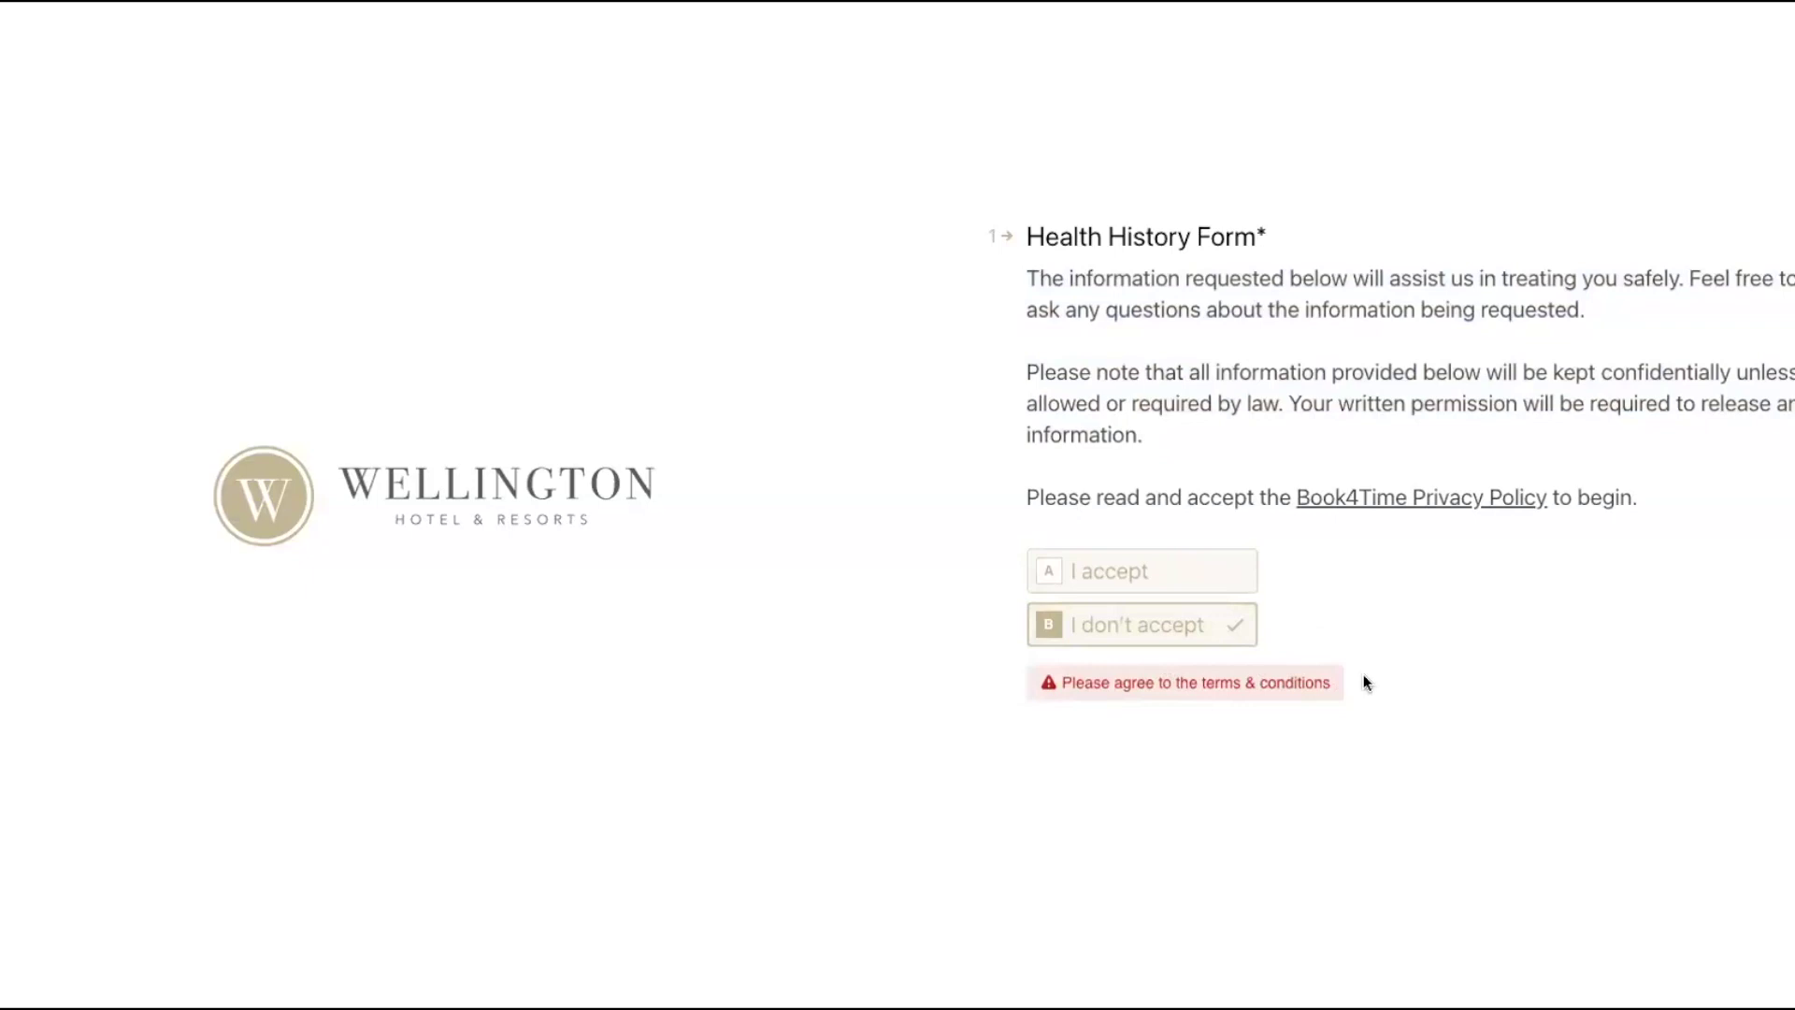
pyautogui.click(1203, 585)
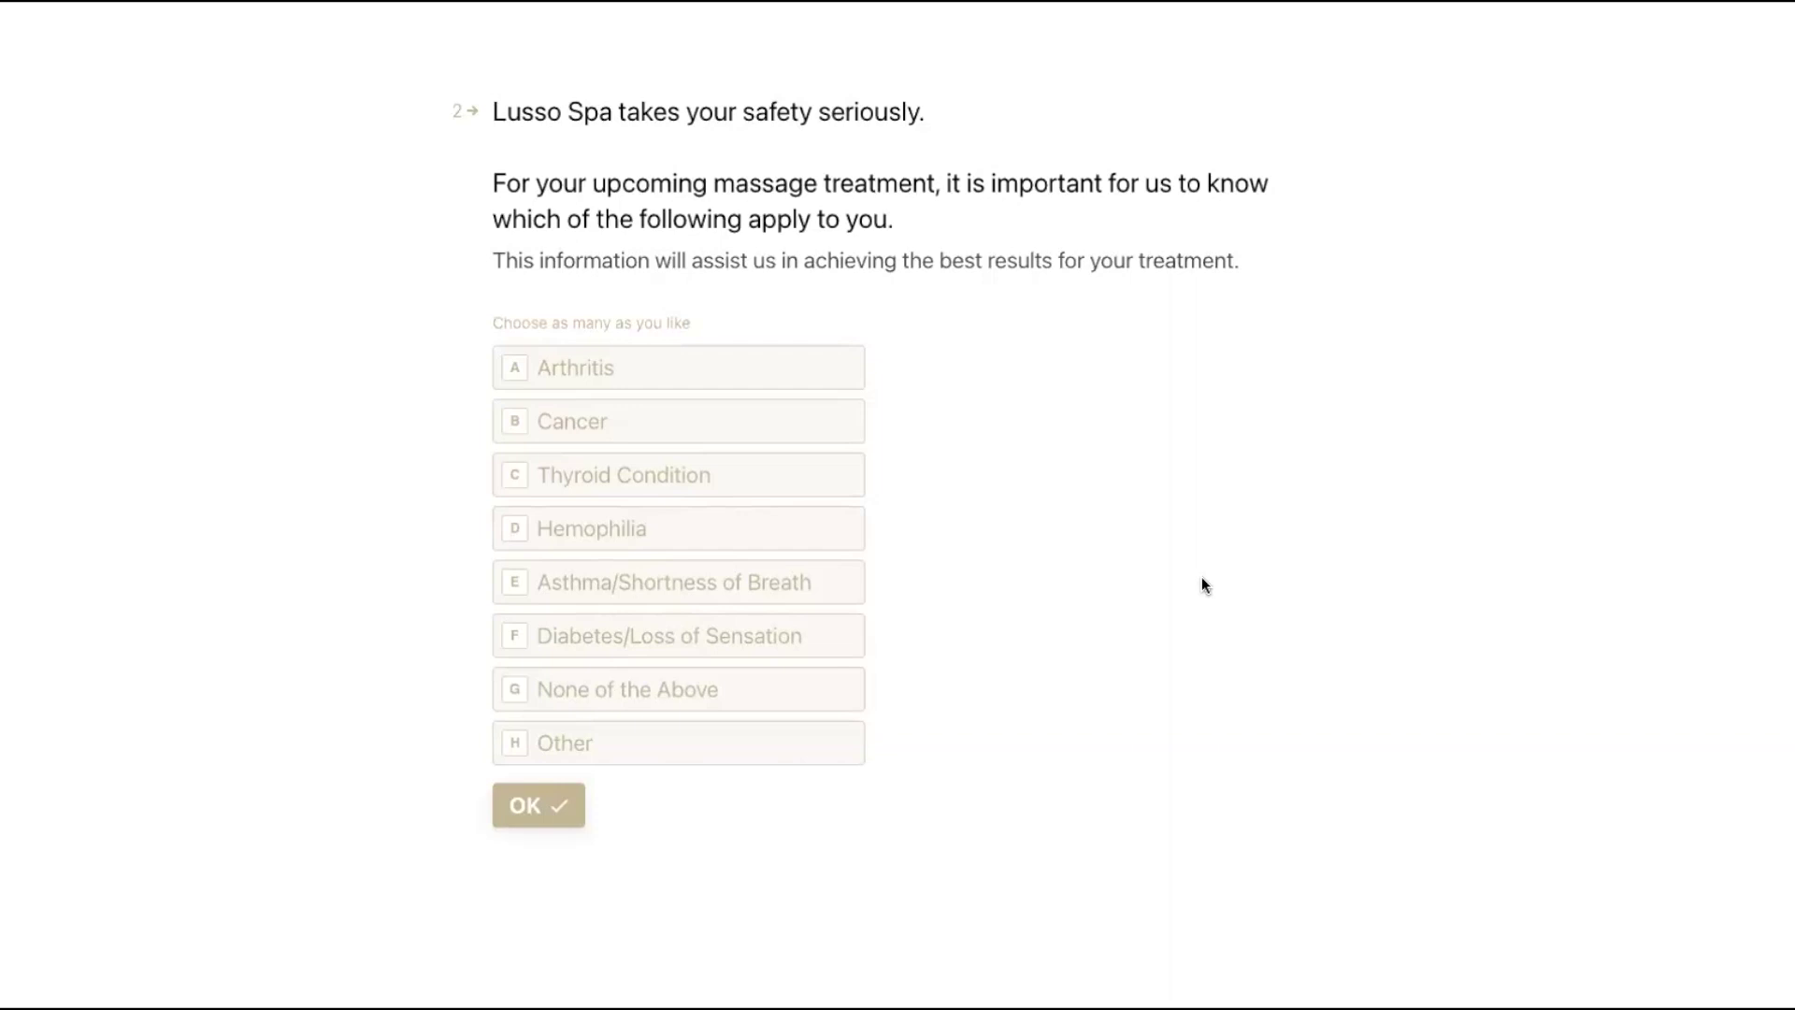
# - Report Arthritis and the custom entry "Demo" as the health conditions that apply, and submit the answer
pyautogui.click(809, 384)
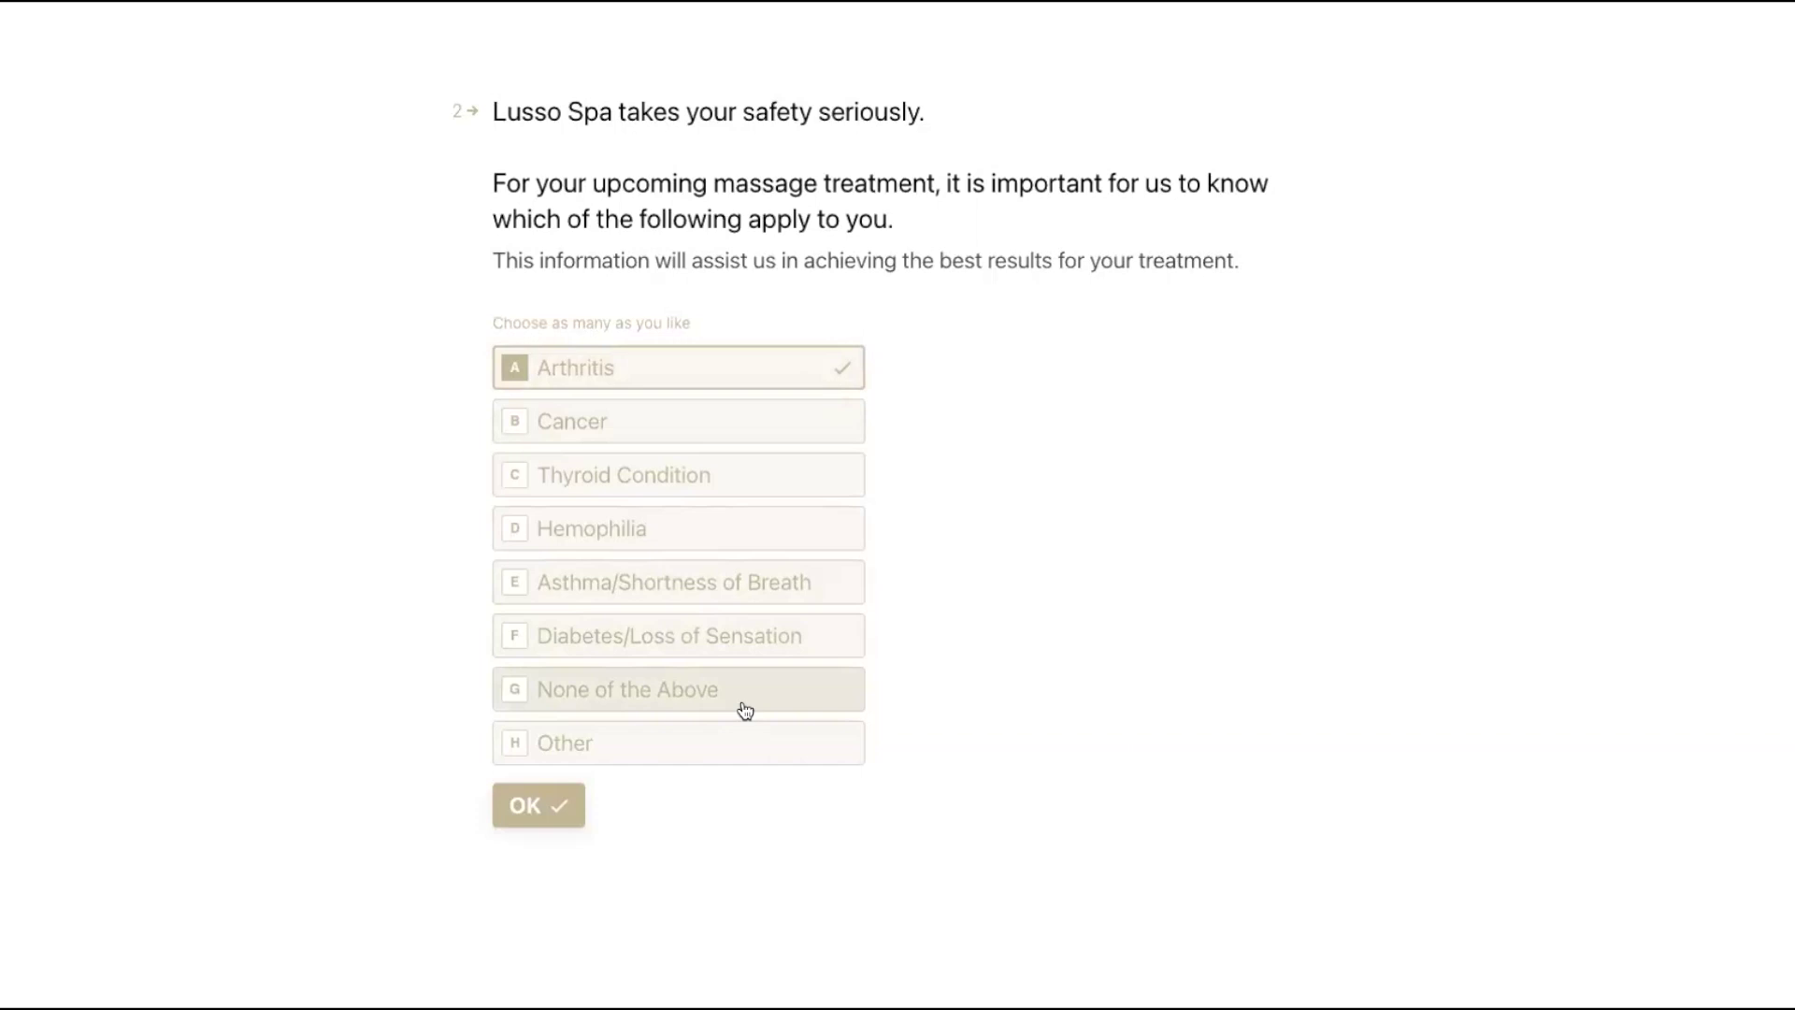
pyautogui.click(715, 732)
pyautogui.write('Demo')
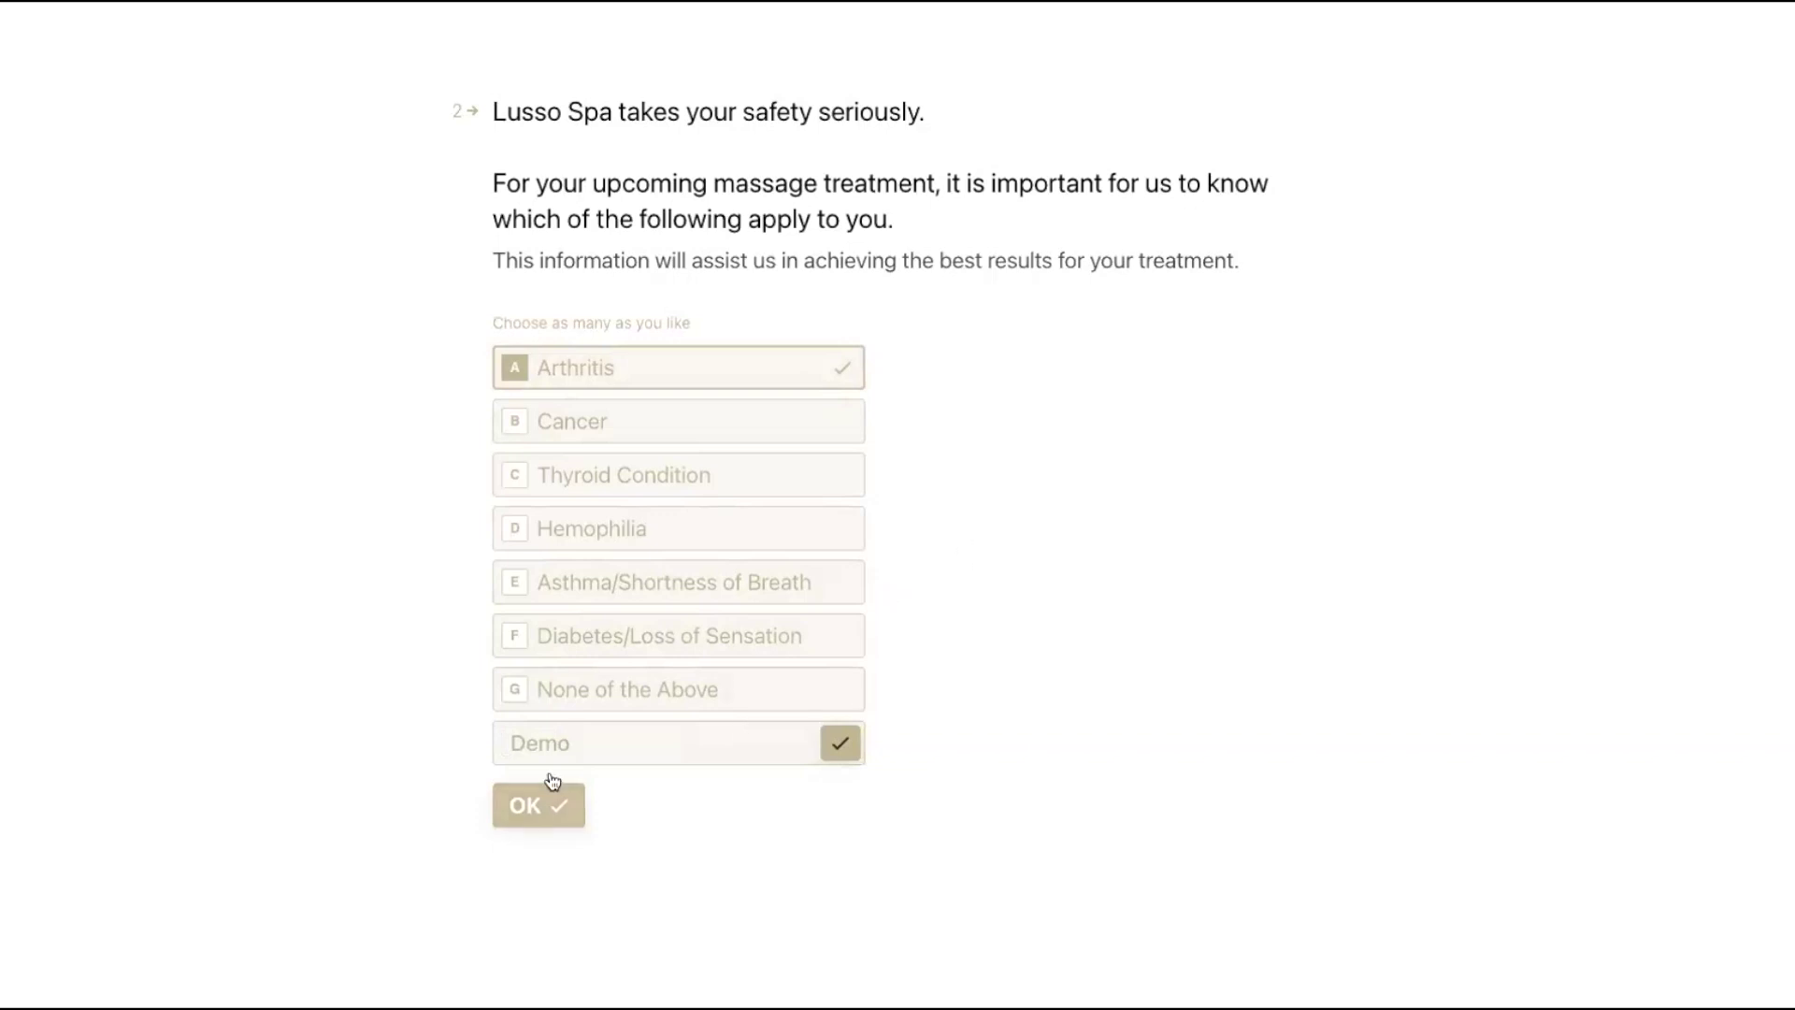
pyautogui.click(543, 804)
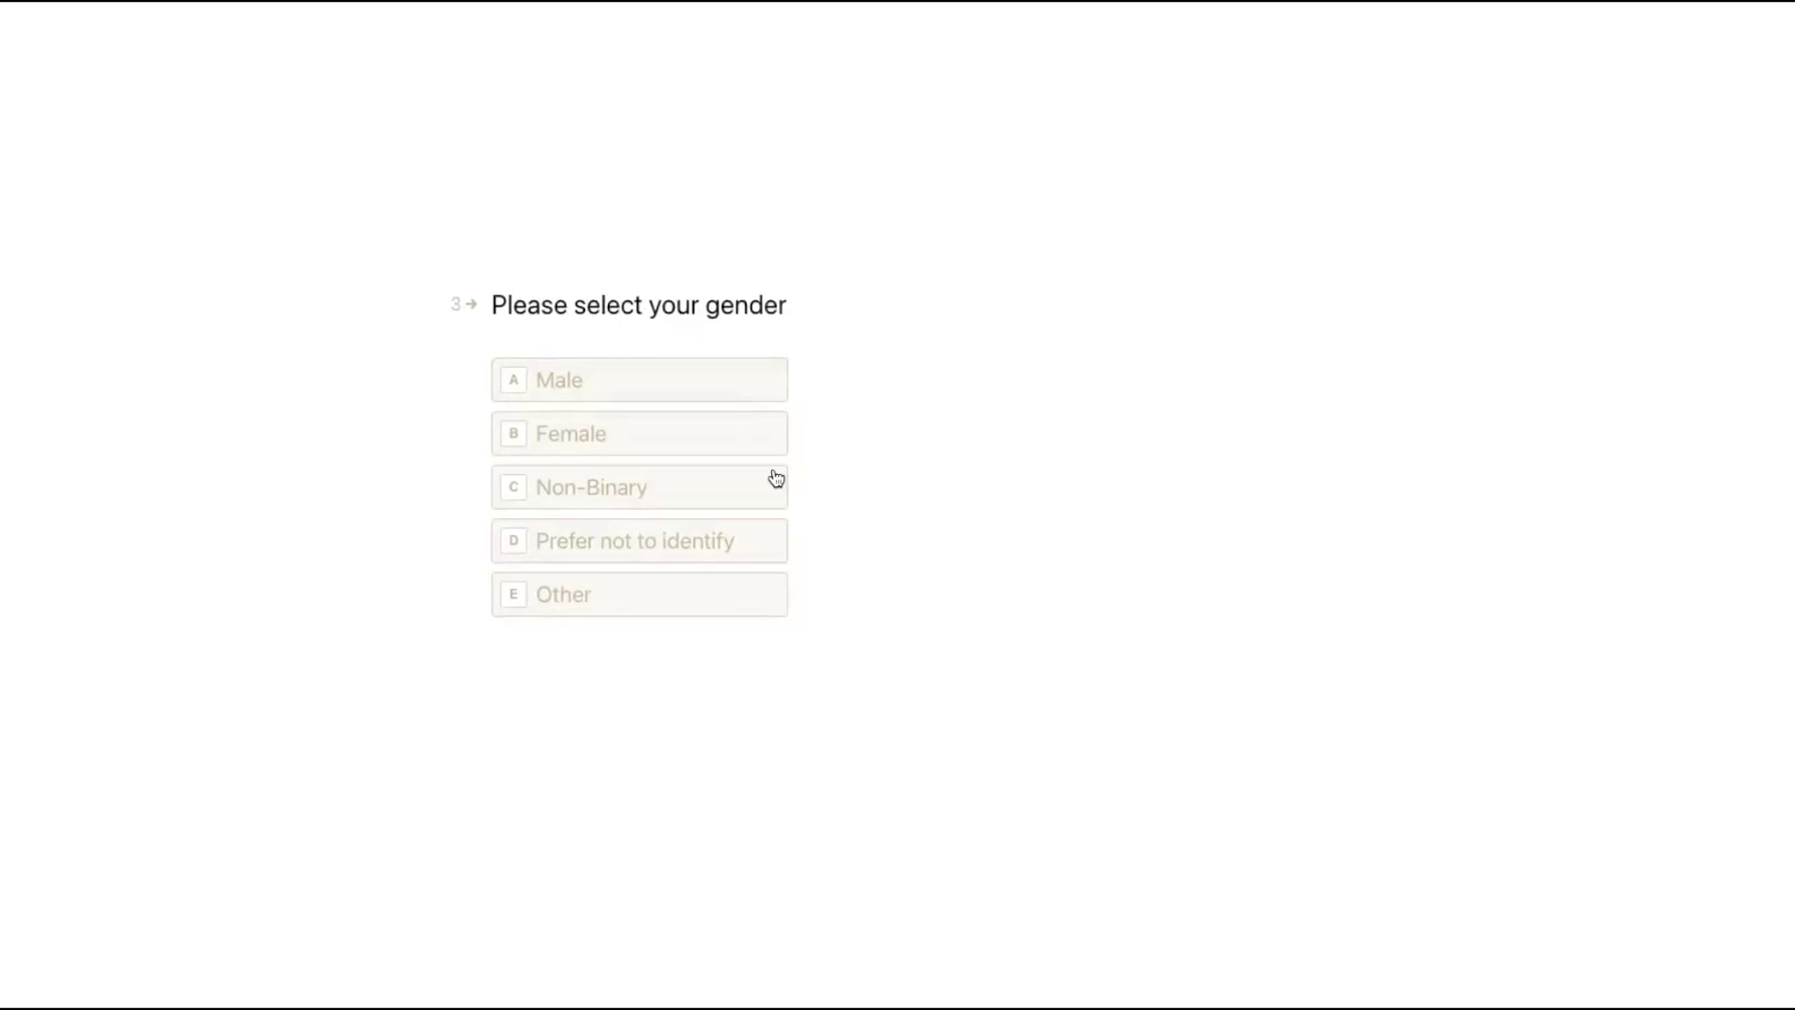
# - Answer the gender question with Non-Binary and the pregnancy question with Yes, and continue past the first-trimester notice
pyautogui.click(733, 486)
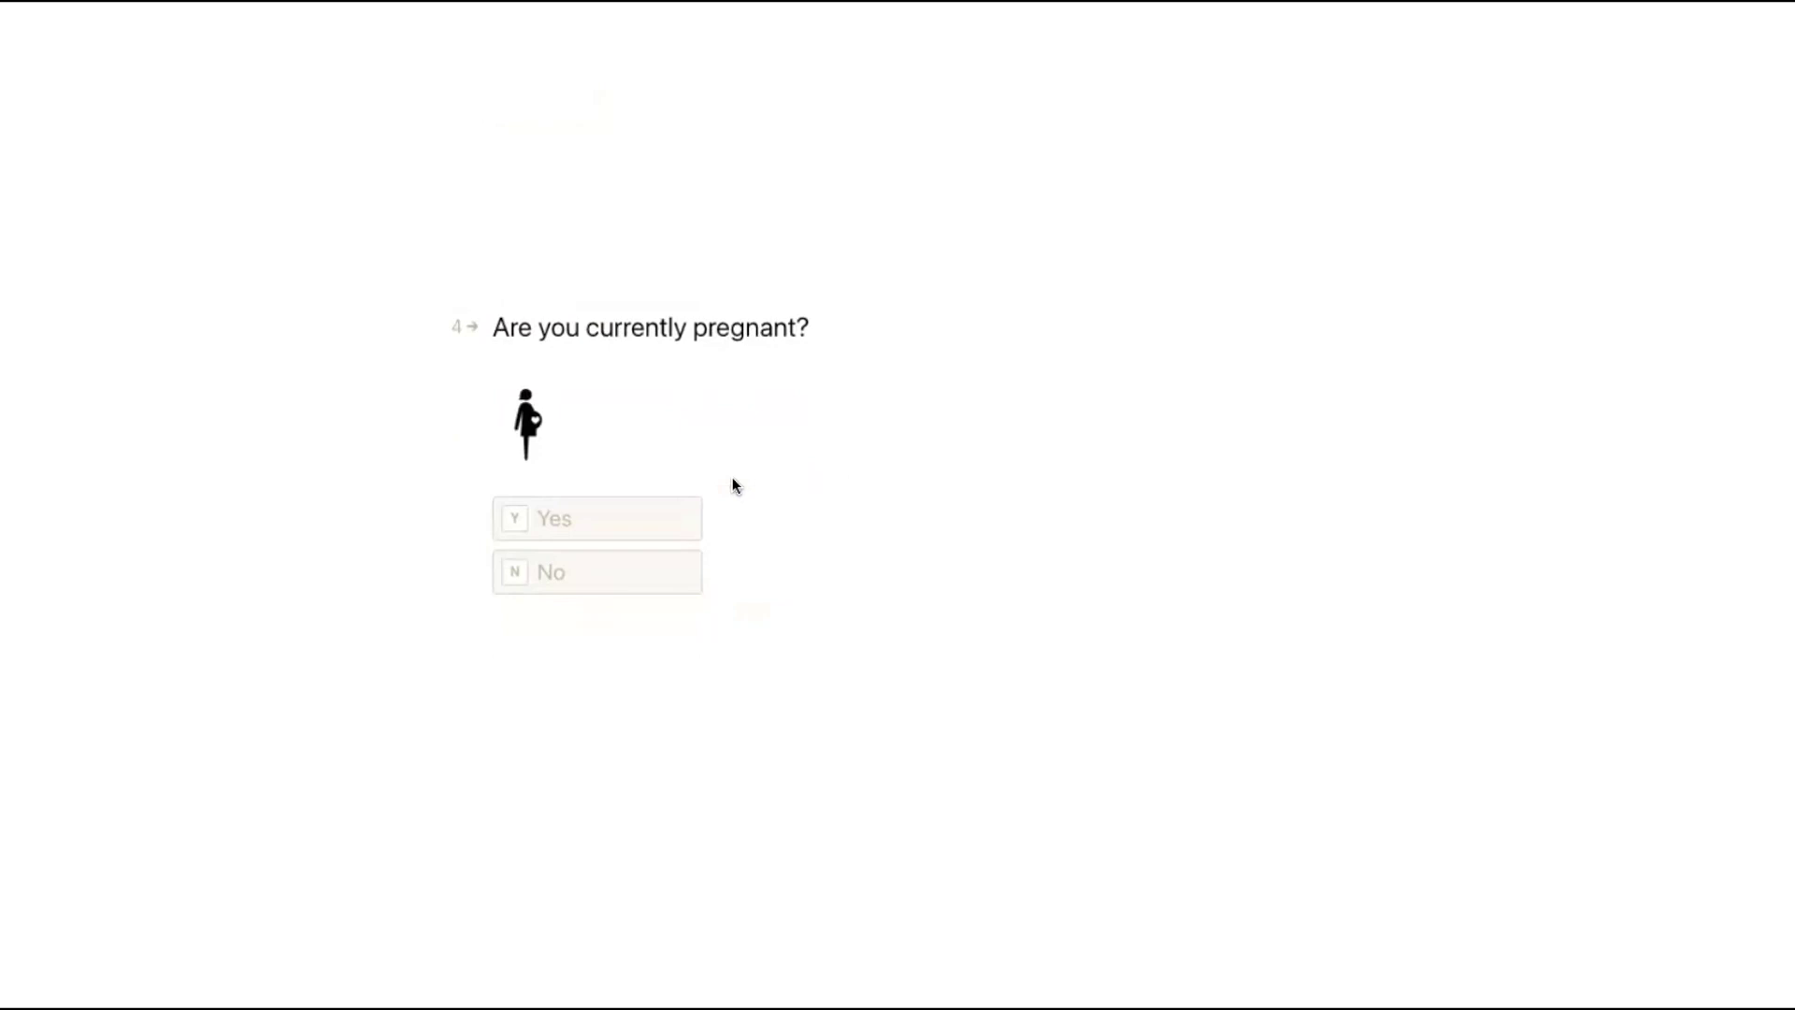
pyautogui.click(651, 531)
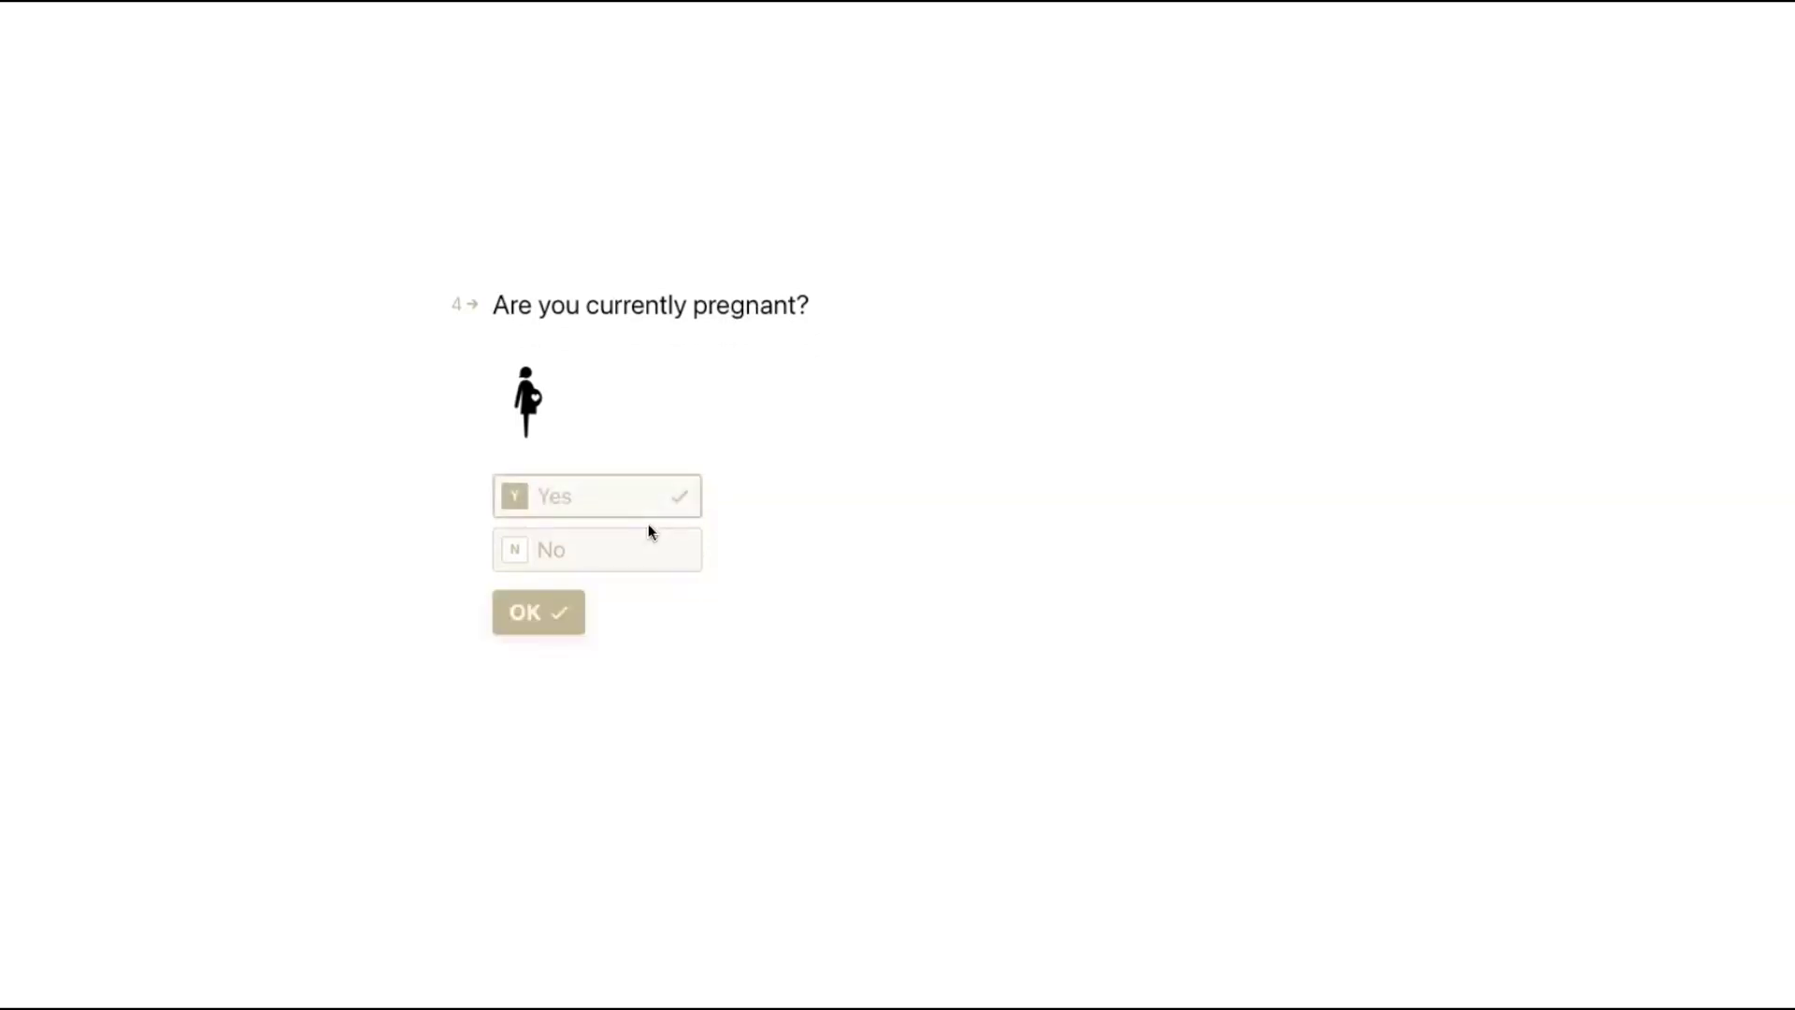
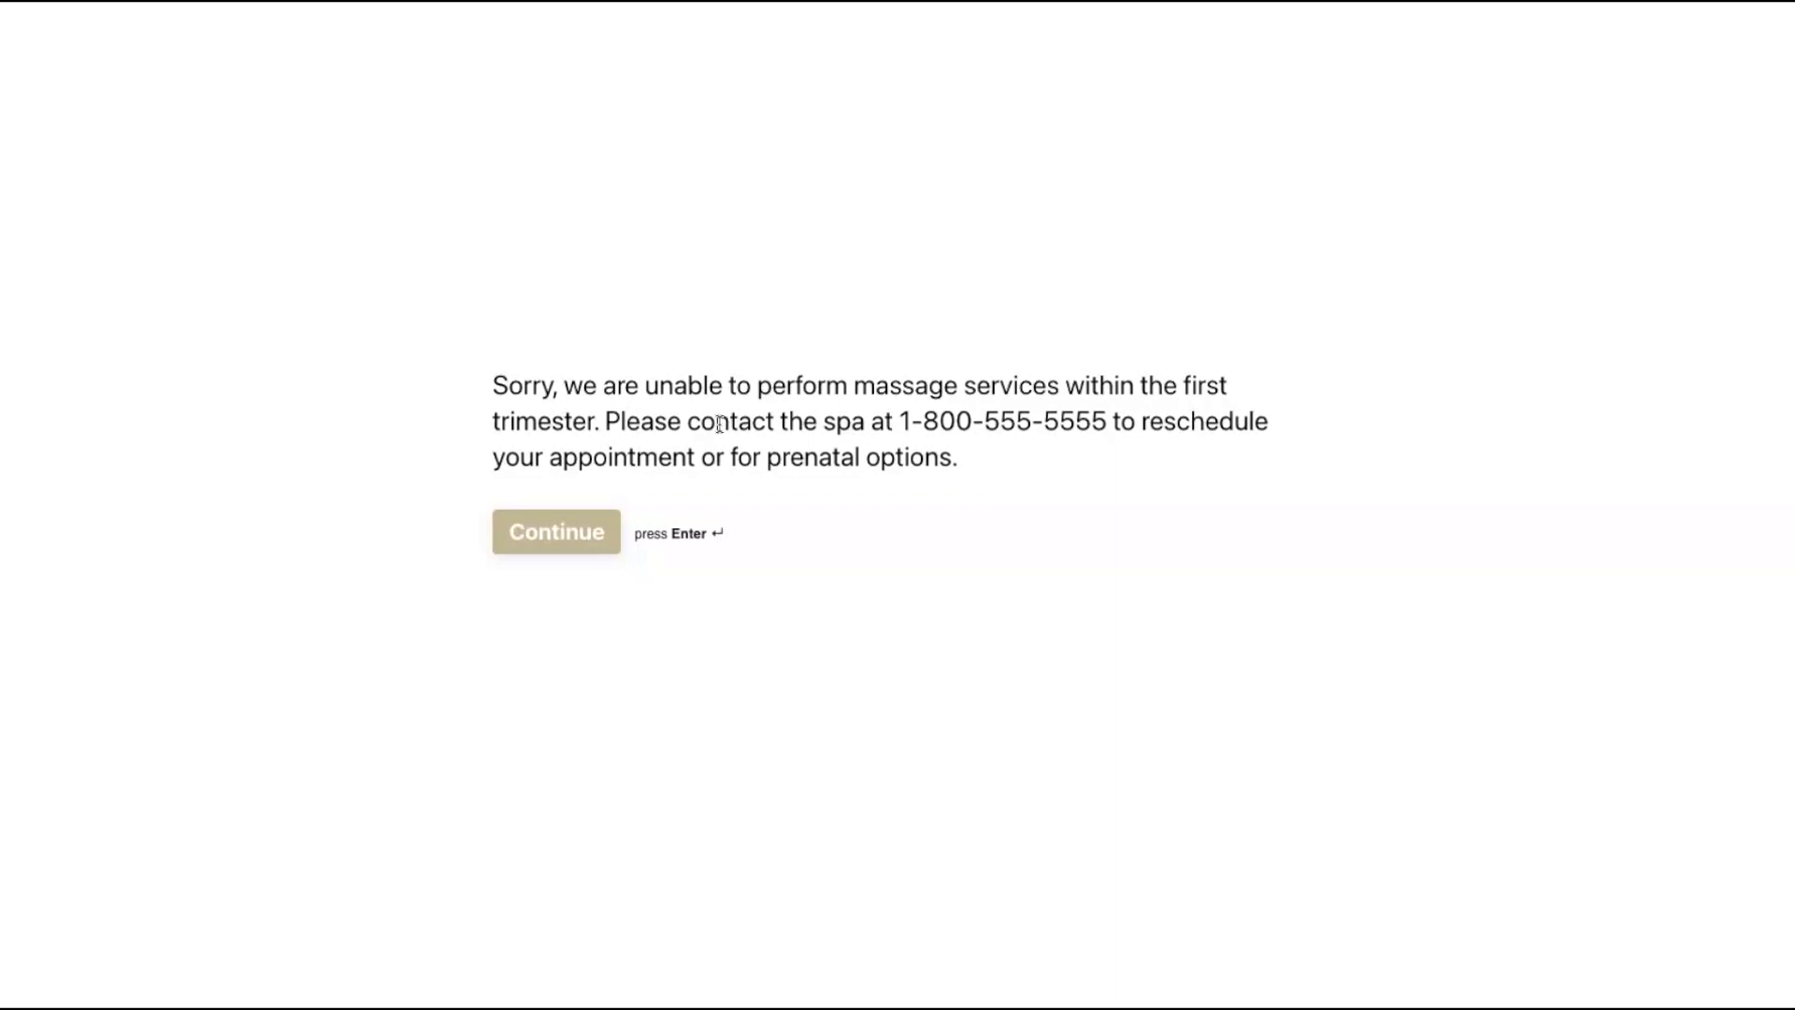
pyautogui.click(564, 551)
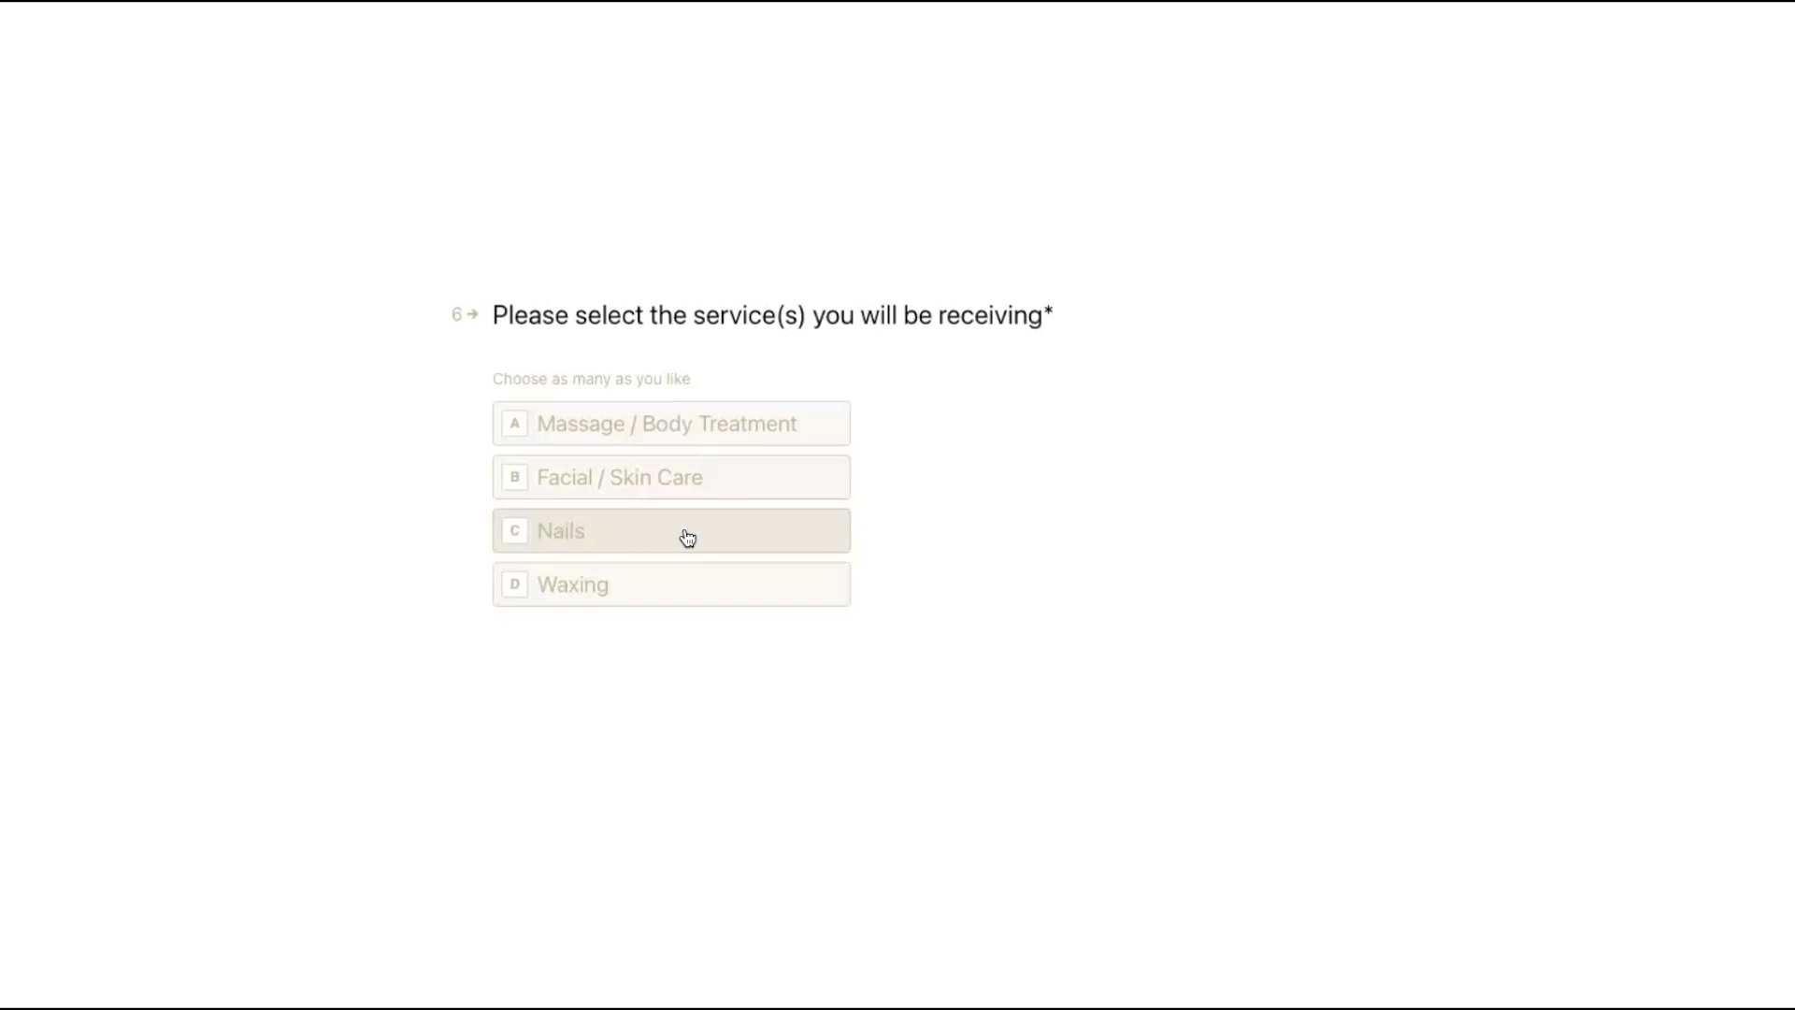
# - Choose Massage / Body Treatment and Facial / Skin Care as the services being received, and submit the answer
pyautogui.click(737, 435)
pyautogui.click(703, 467)
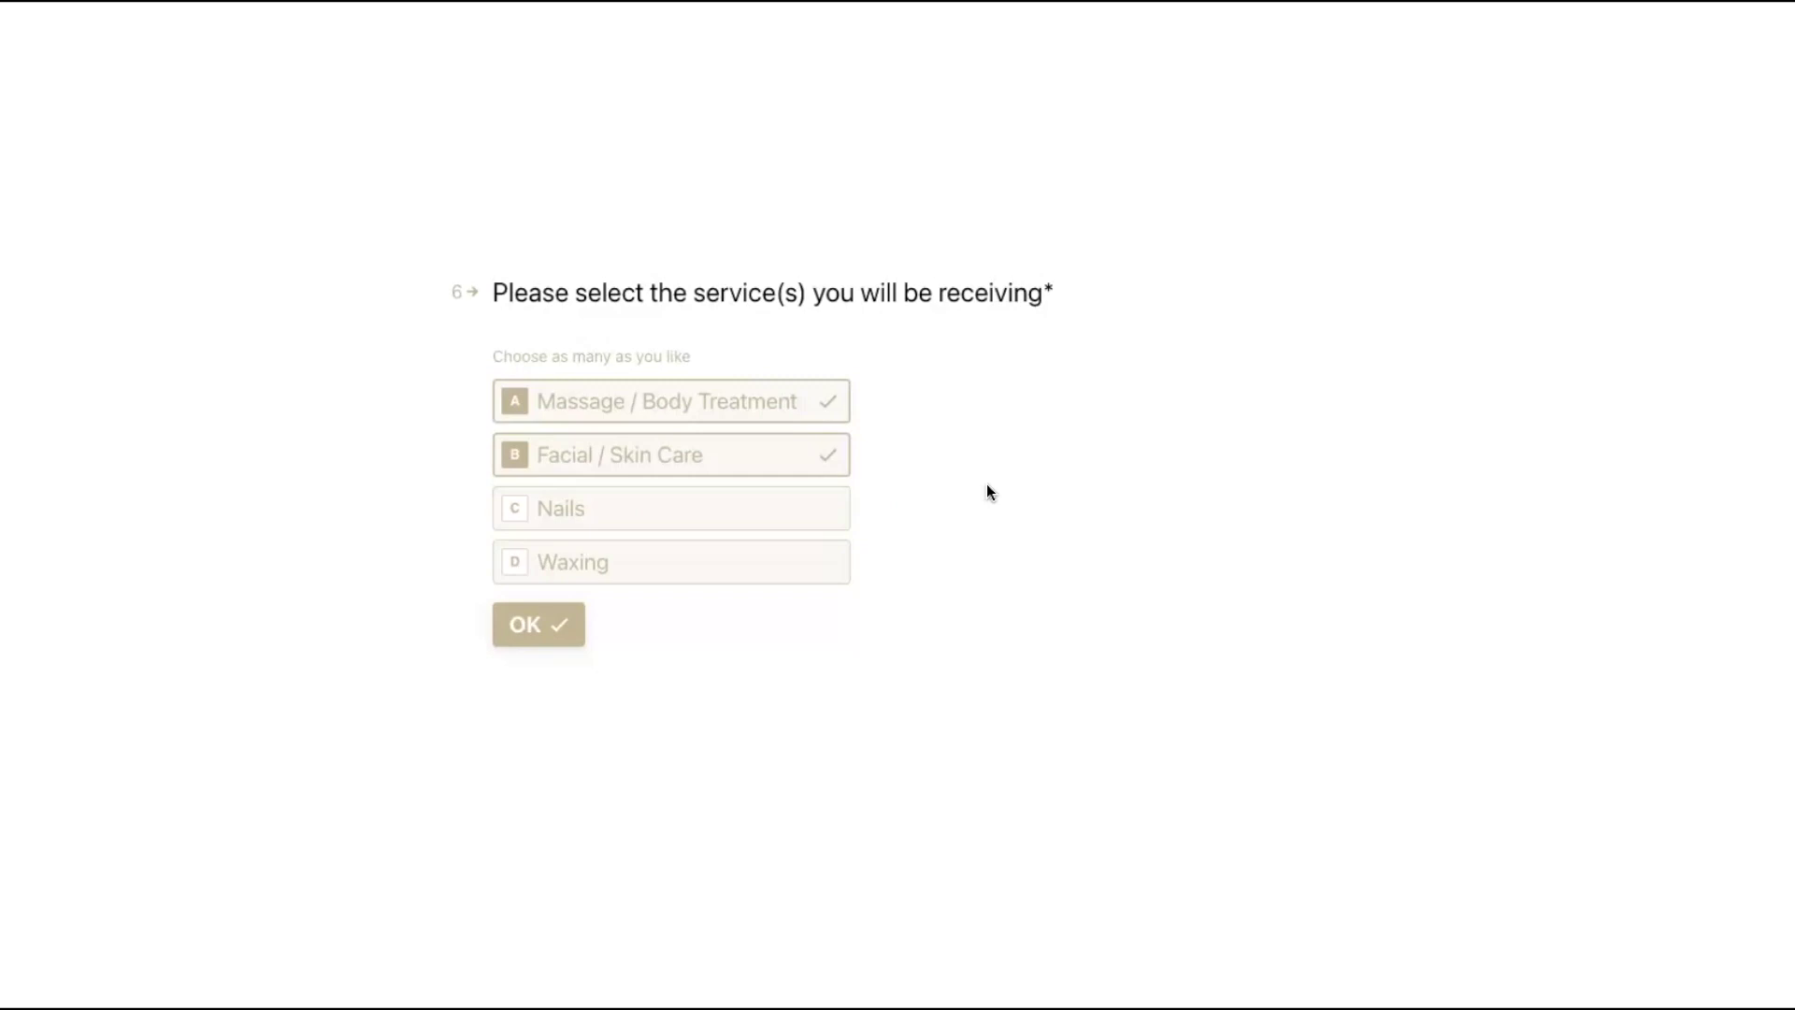
pyautogui.click(560, 625)
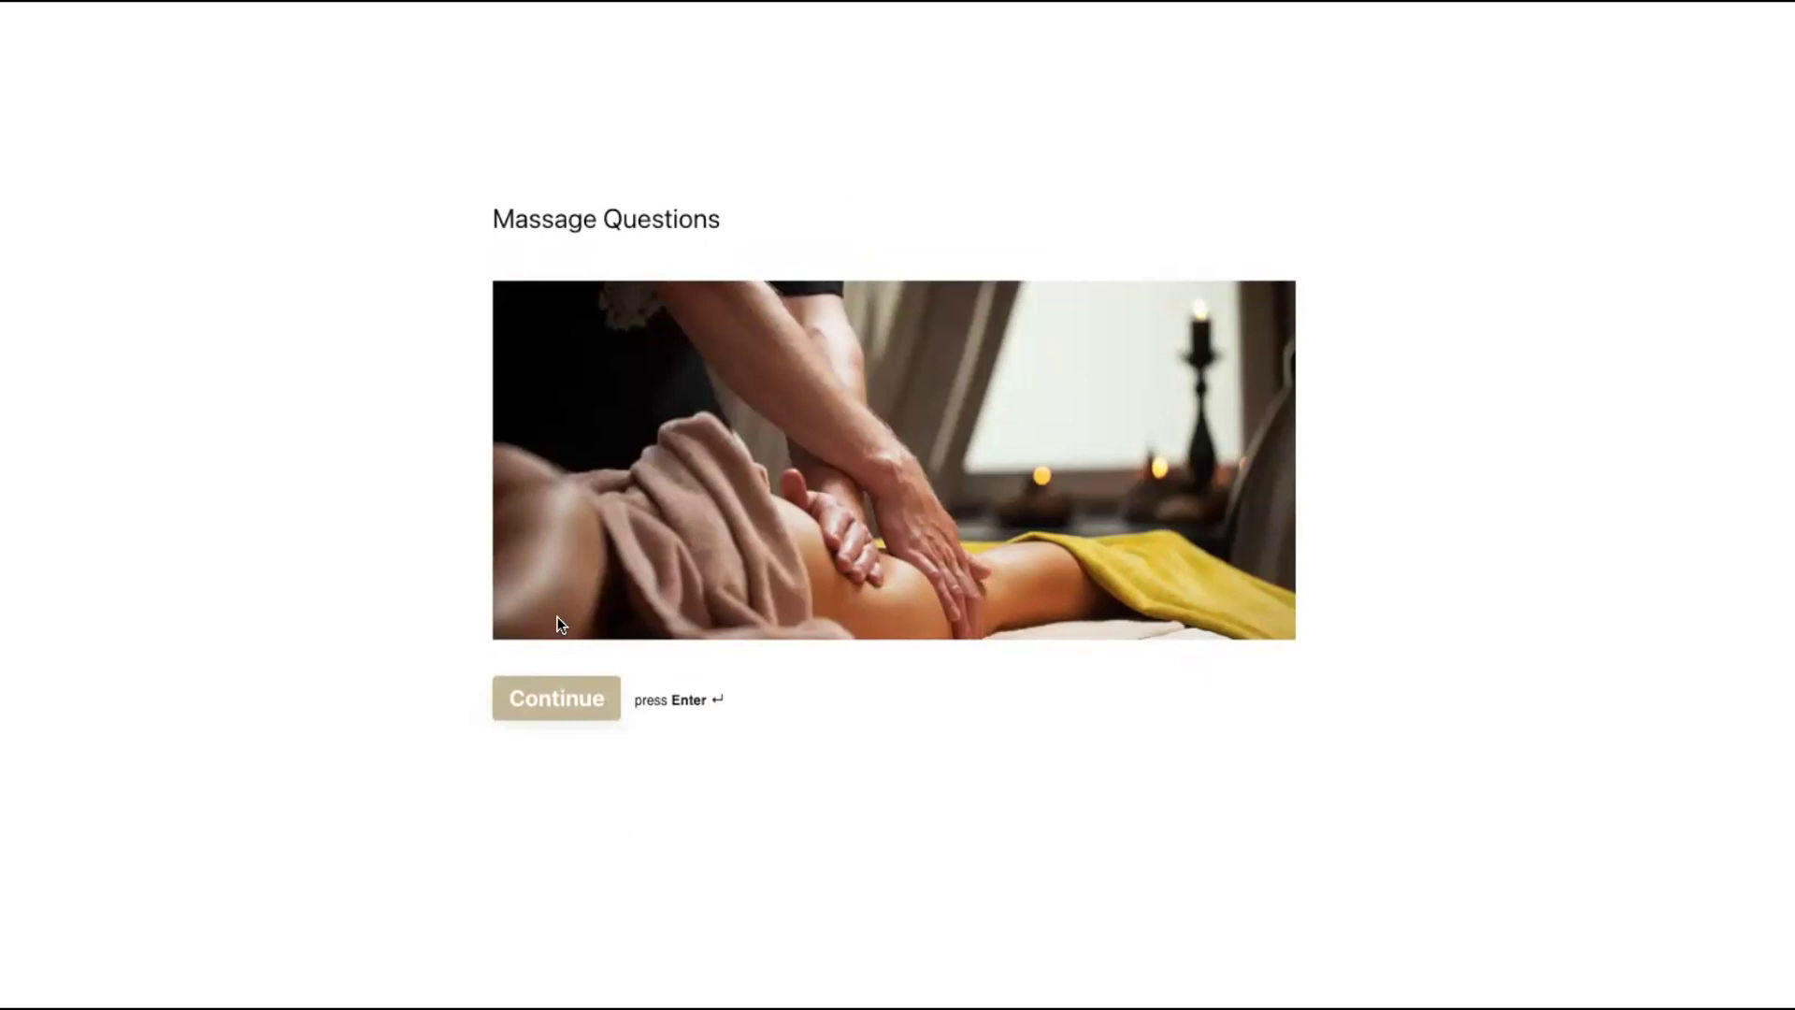
# - Start the massage questions, answering Yes to having had a professional massage before and Medium for preferred pressure
pyautogui.click(550, 694)
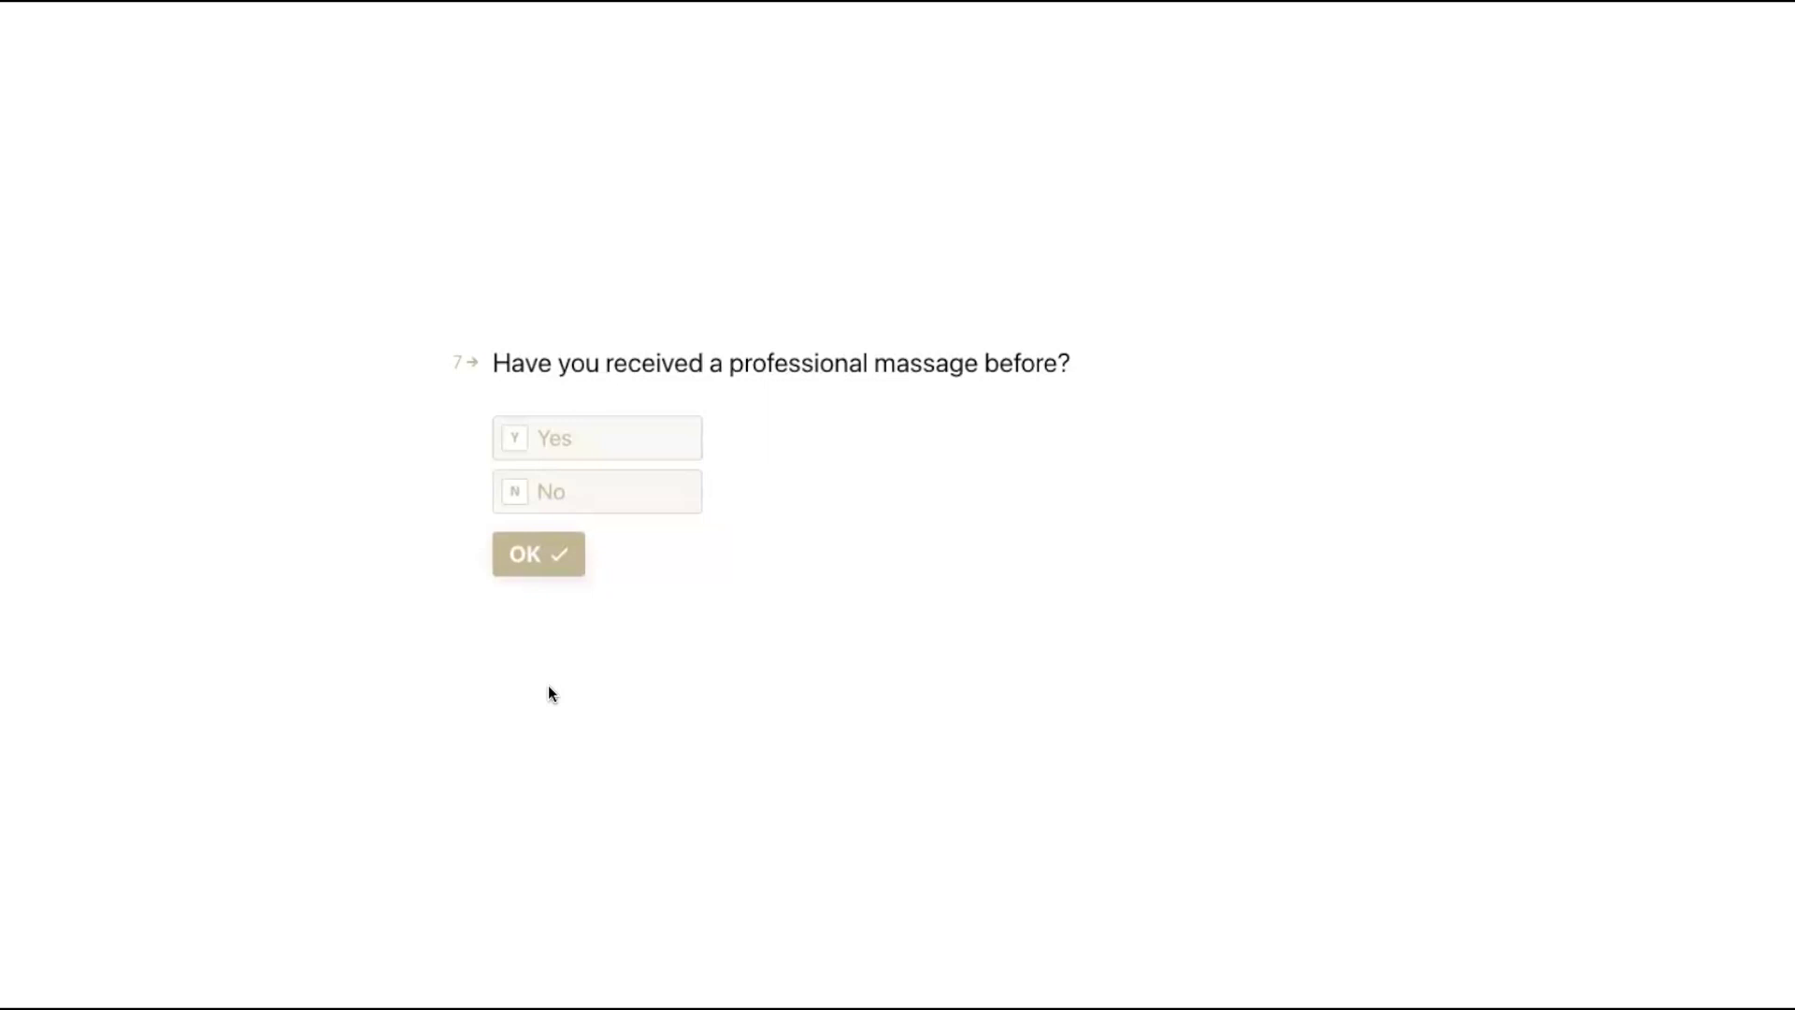
pyautogui.click(656, 458)
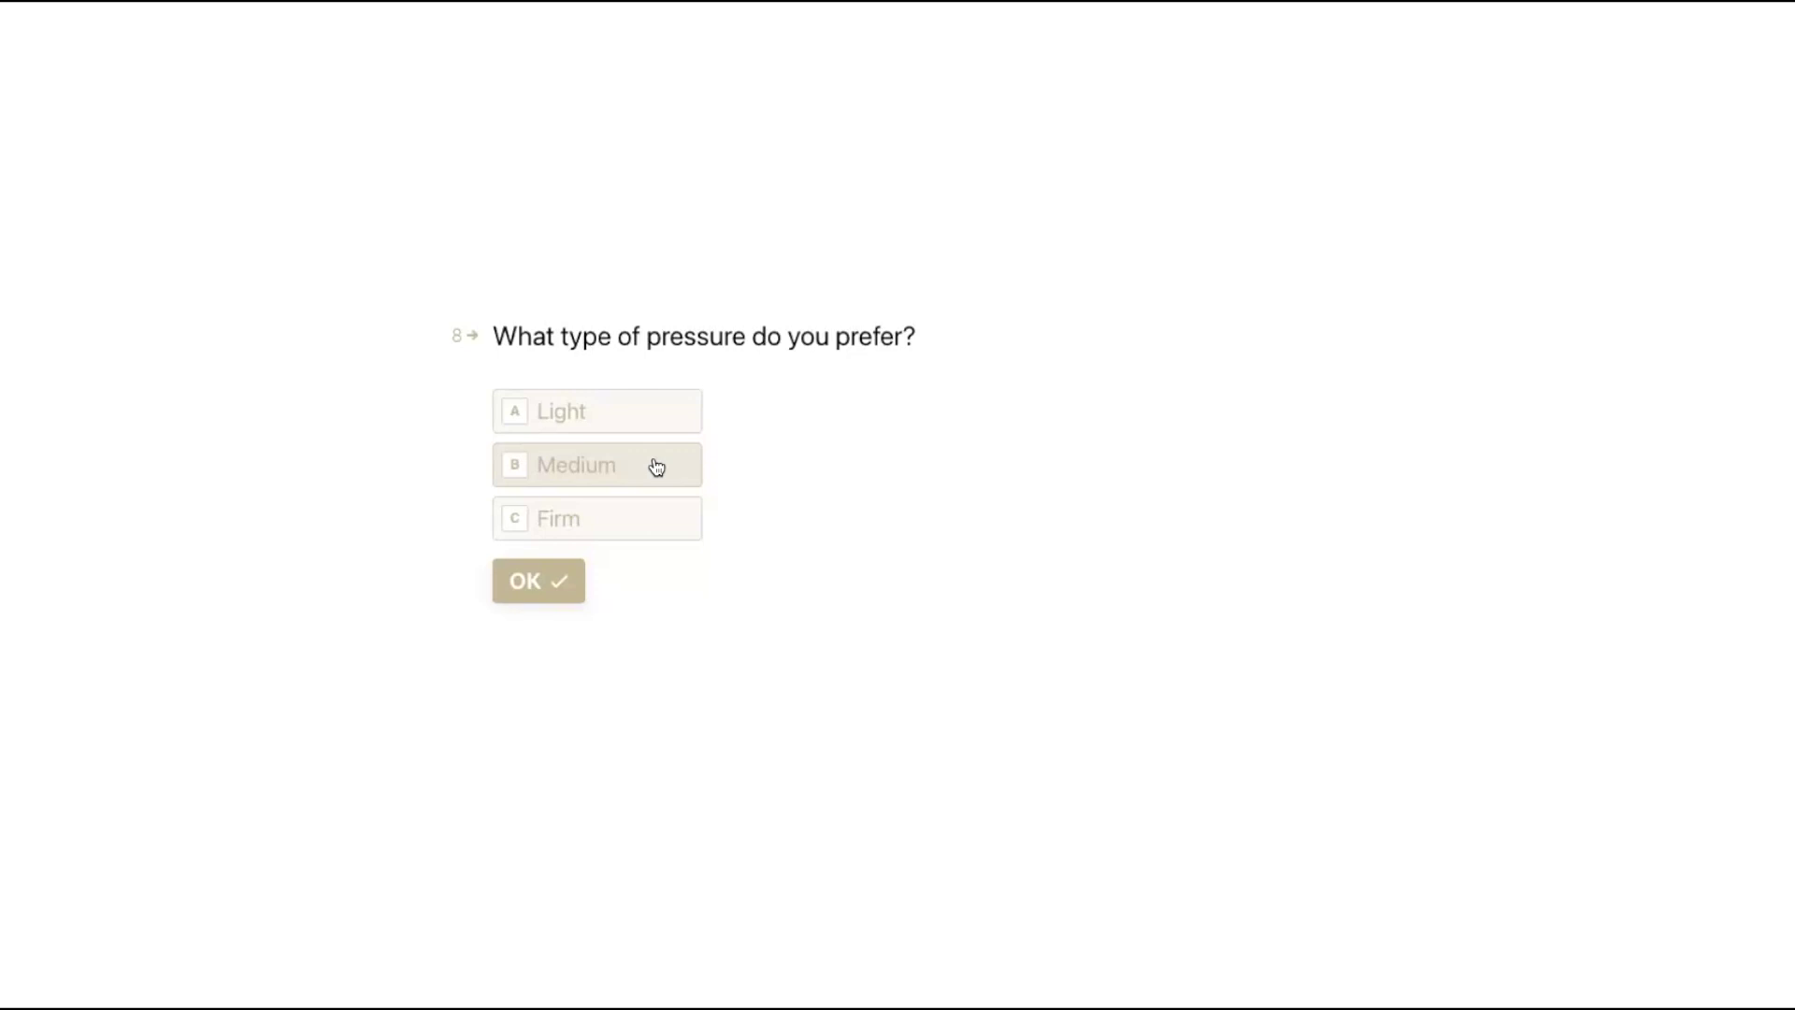
pyautogui.click(657, 467)
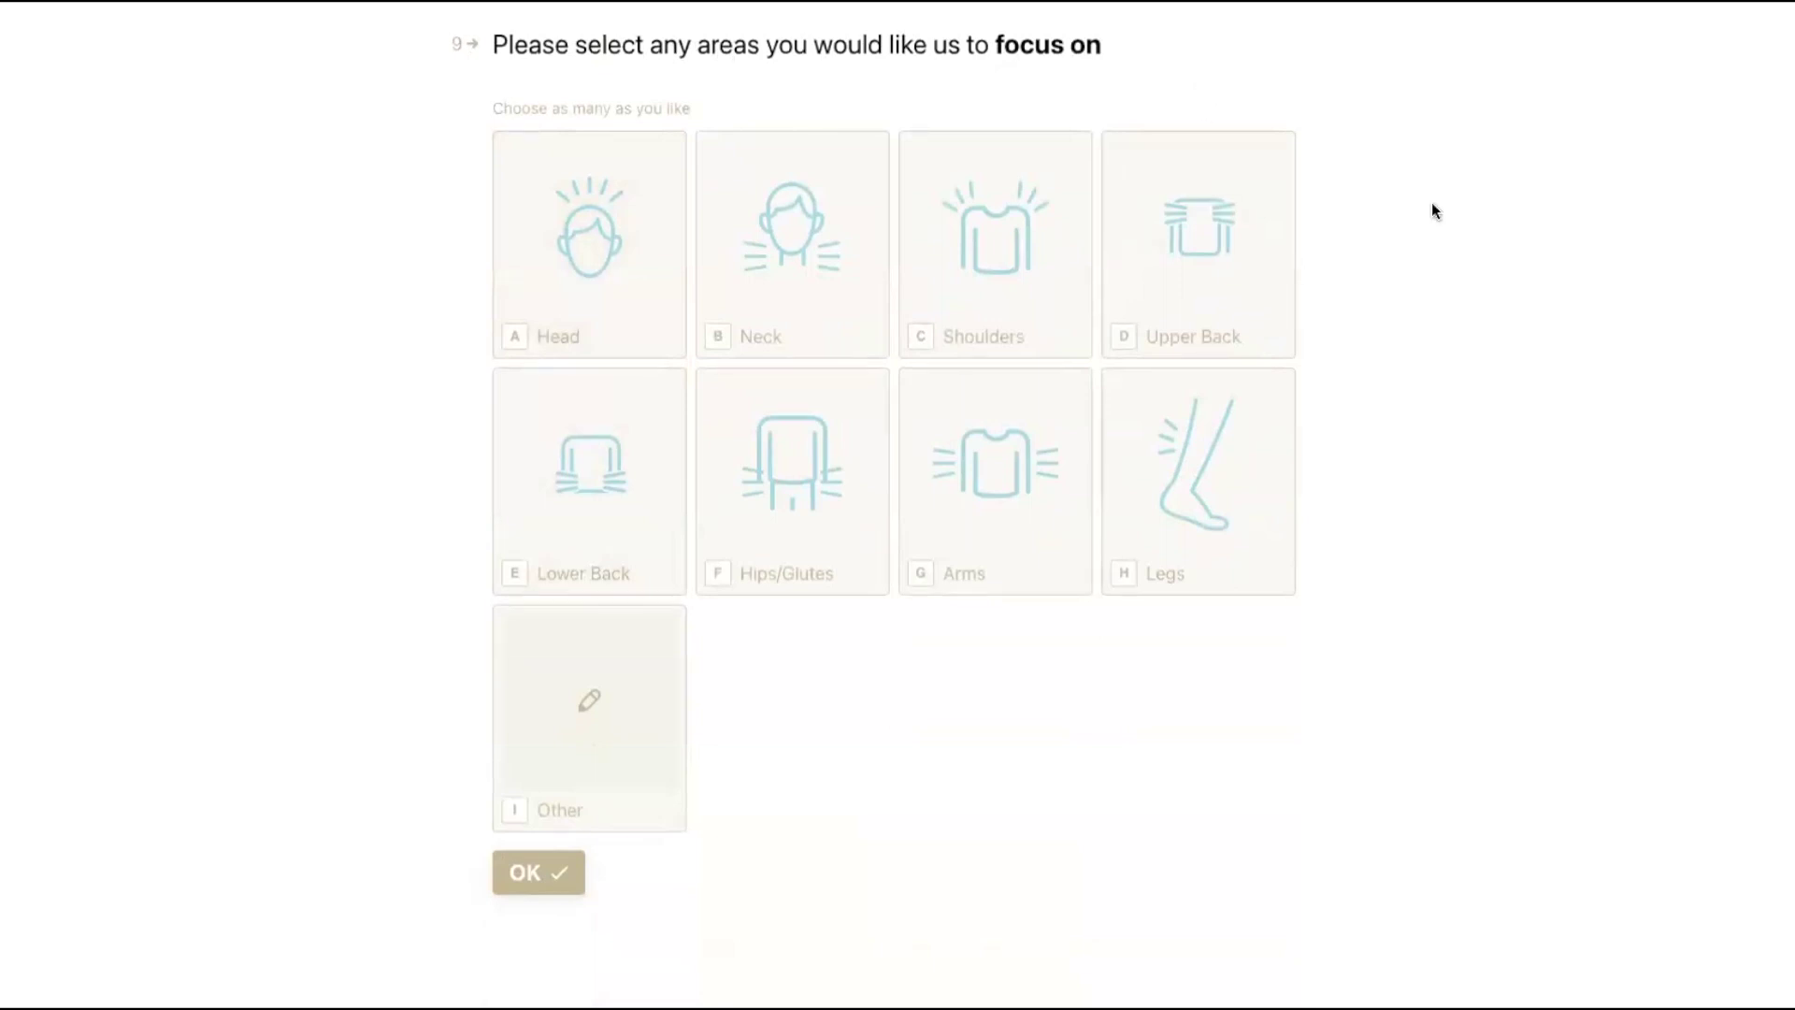
# - Choose Upper Back, Lower Back and the custom entry "Demo" as areas to focus on, and submit the answer
pyautogui.click(1174, 241)
pyautogui.click(614, 505)
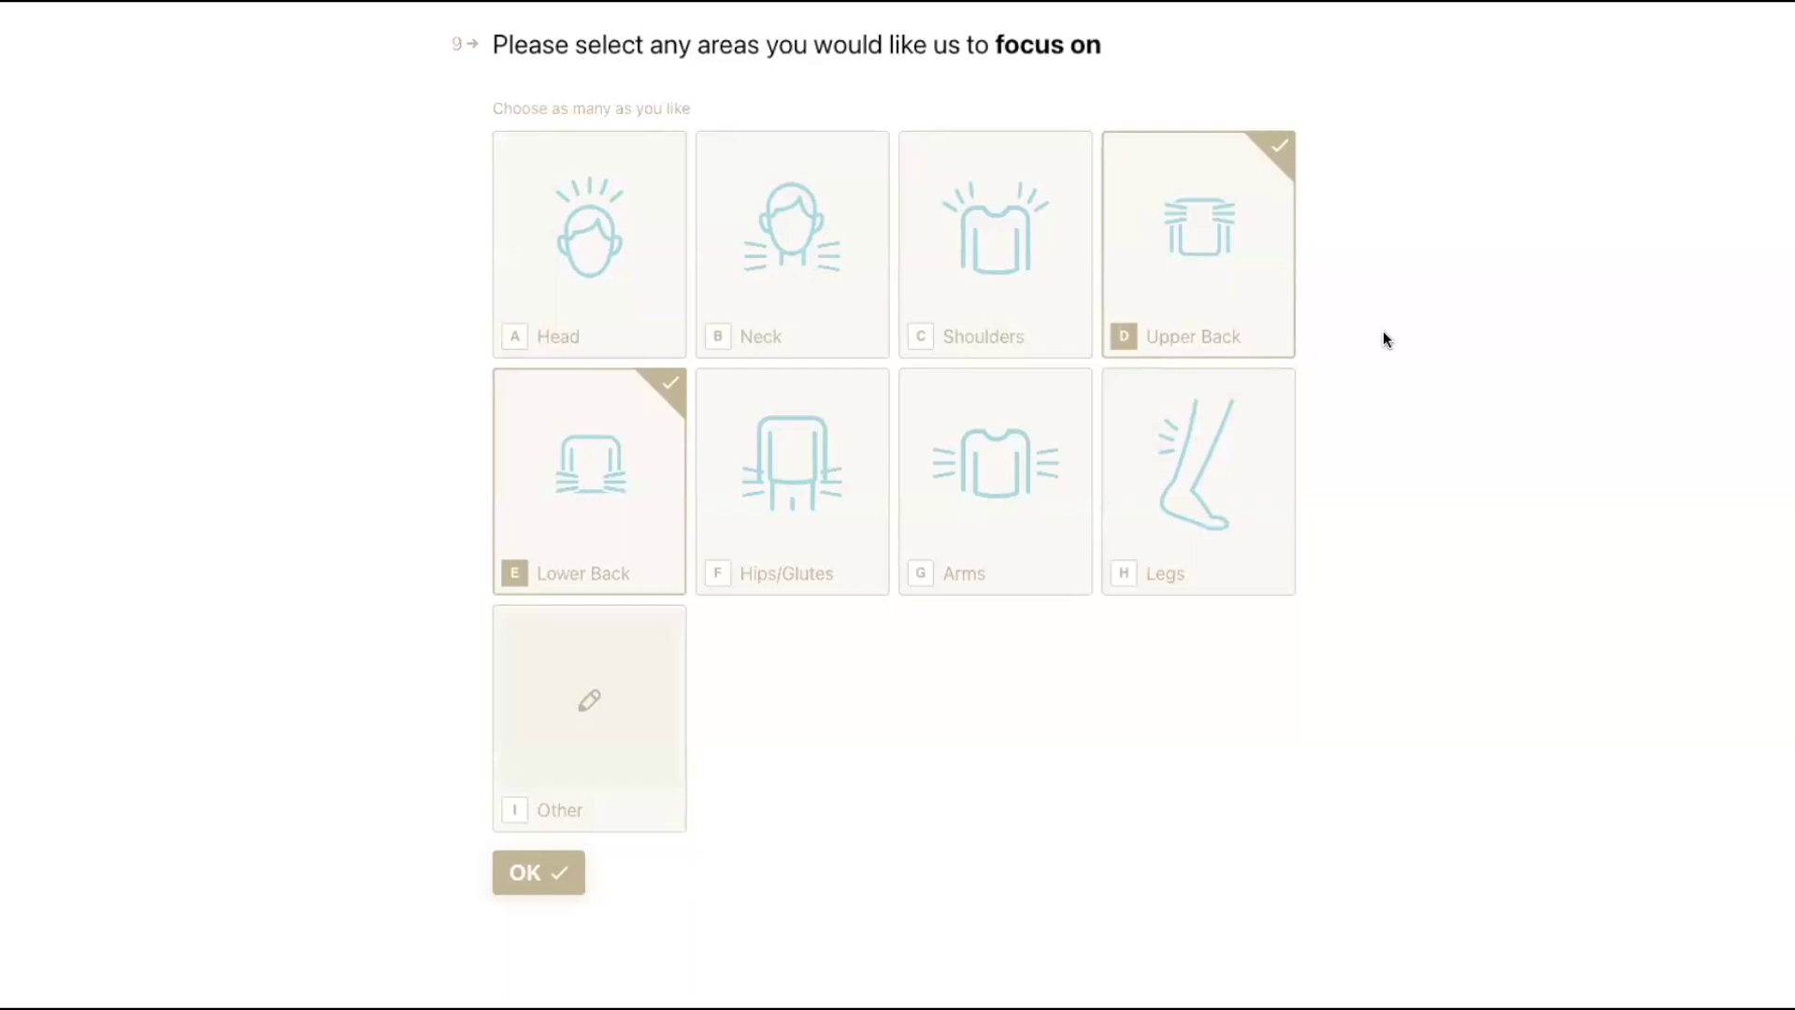
pyautogui.click(618, 810)
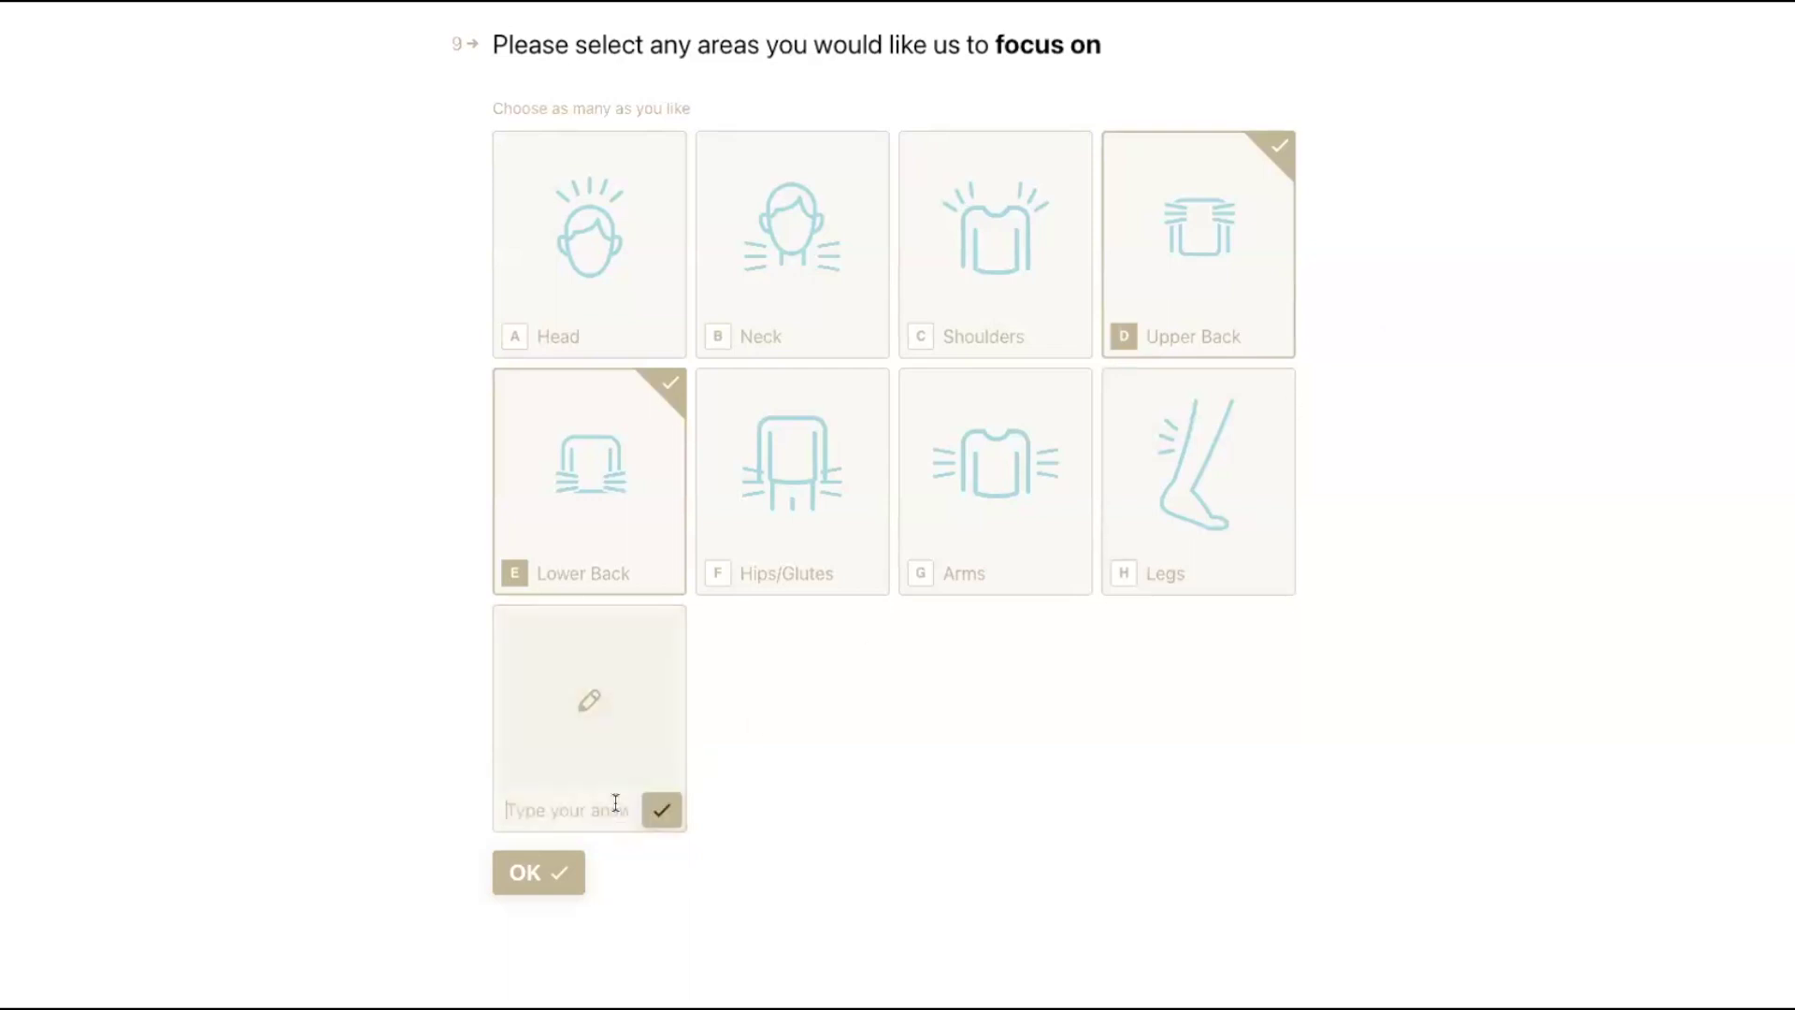
pyautogui.write('Demo')
pyautogui.click(659, 825)
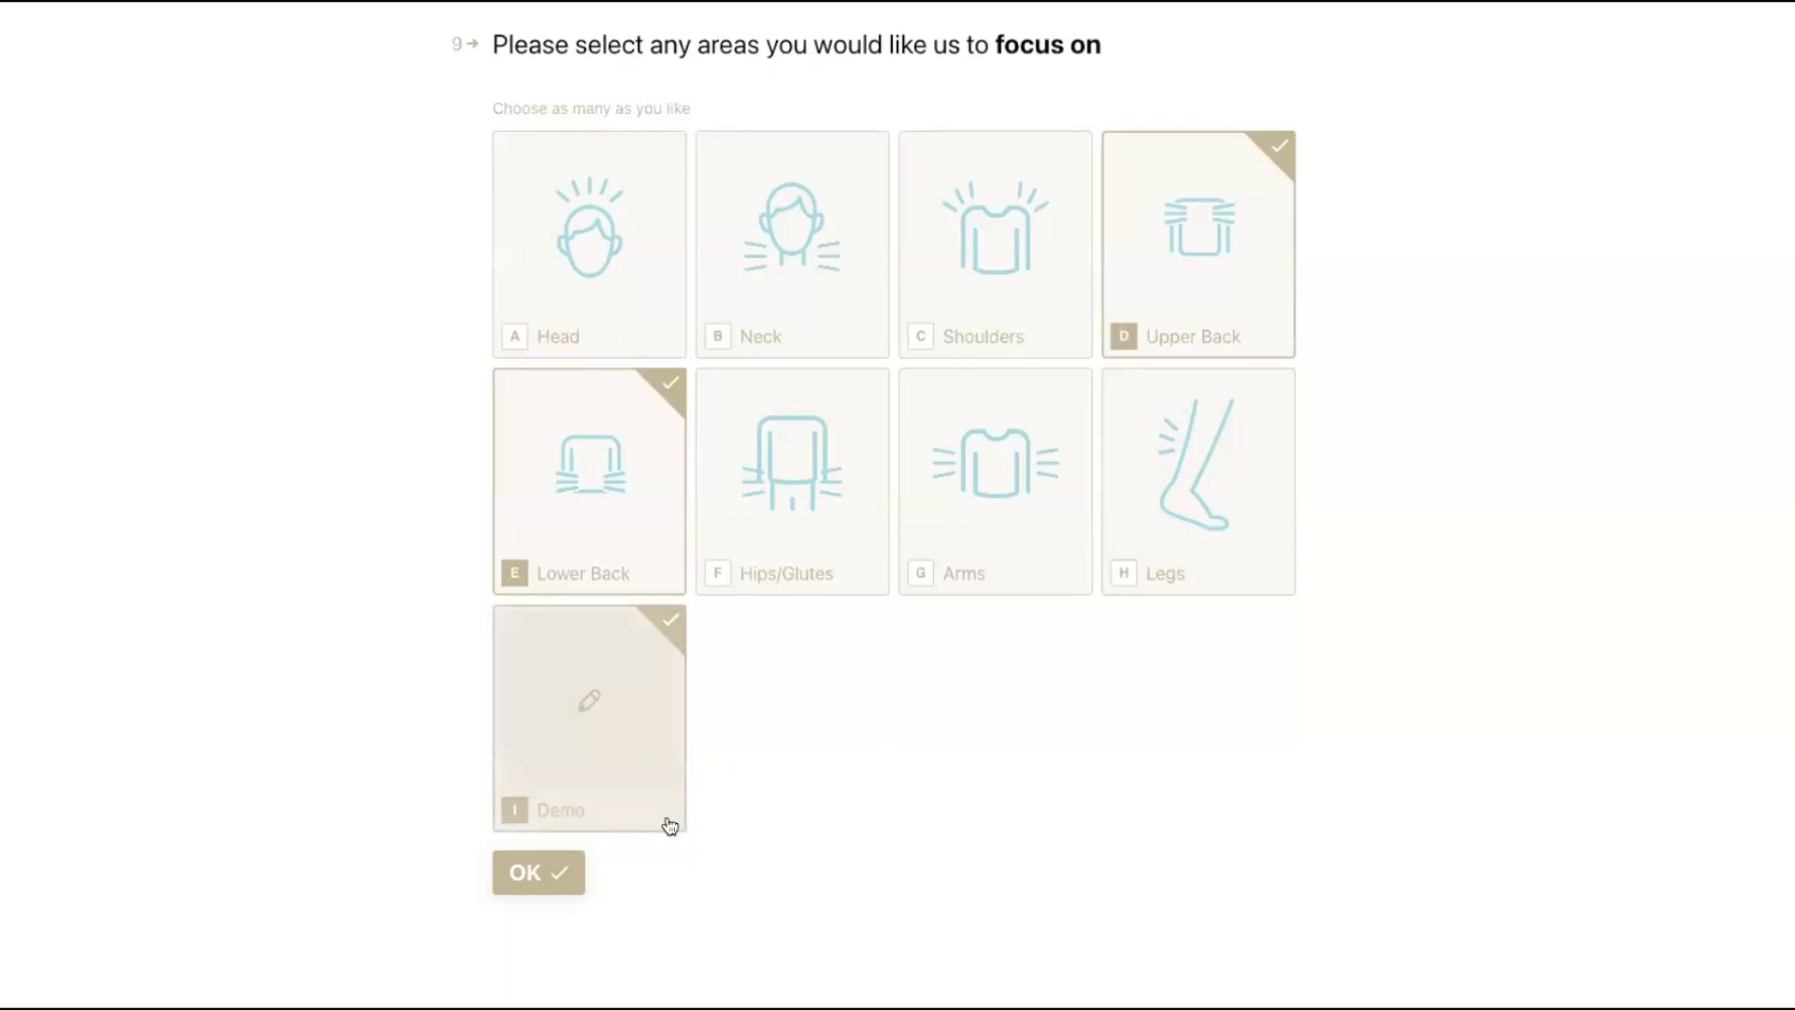
pyautogui.click(556, 886)
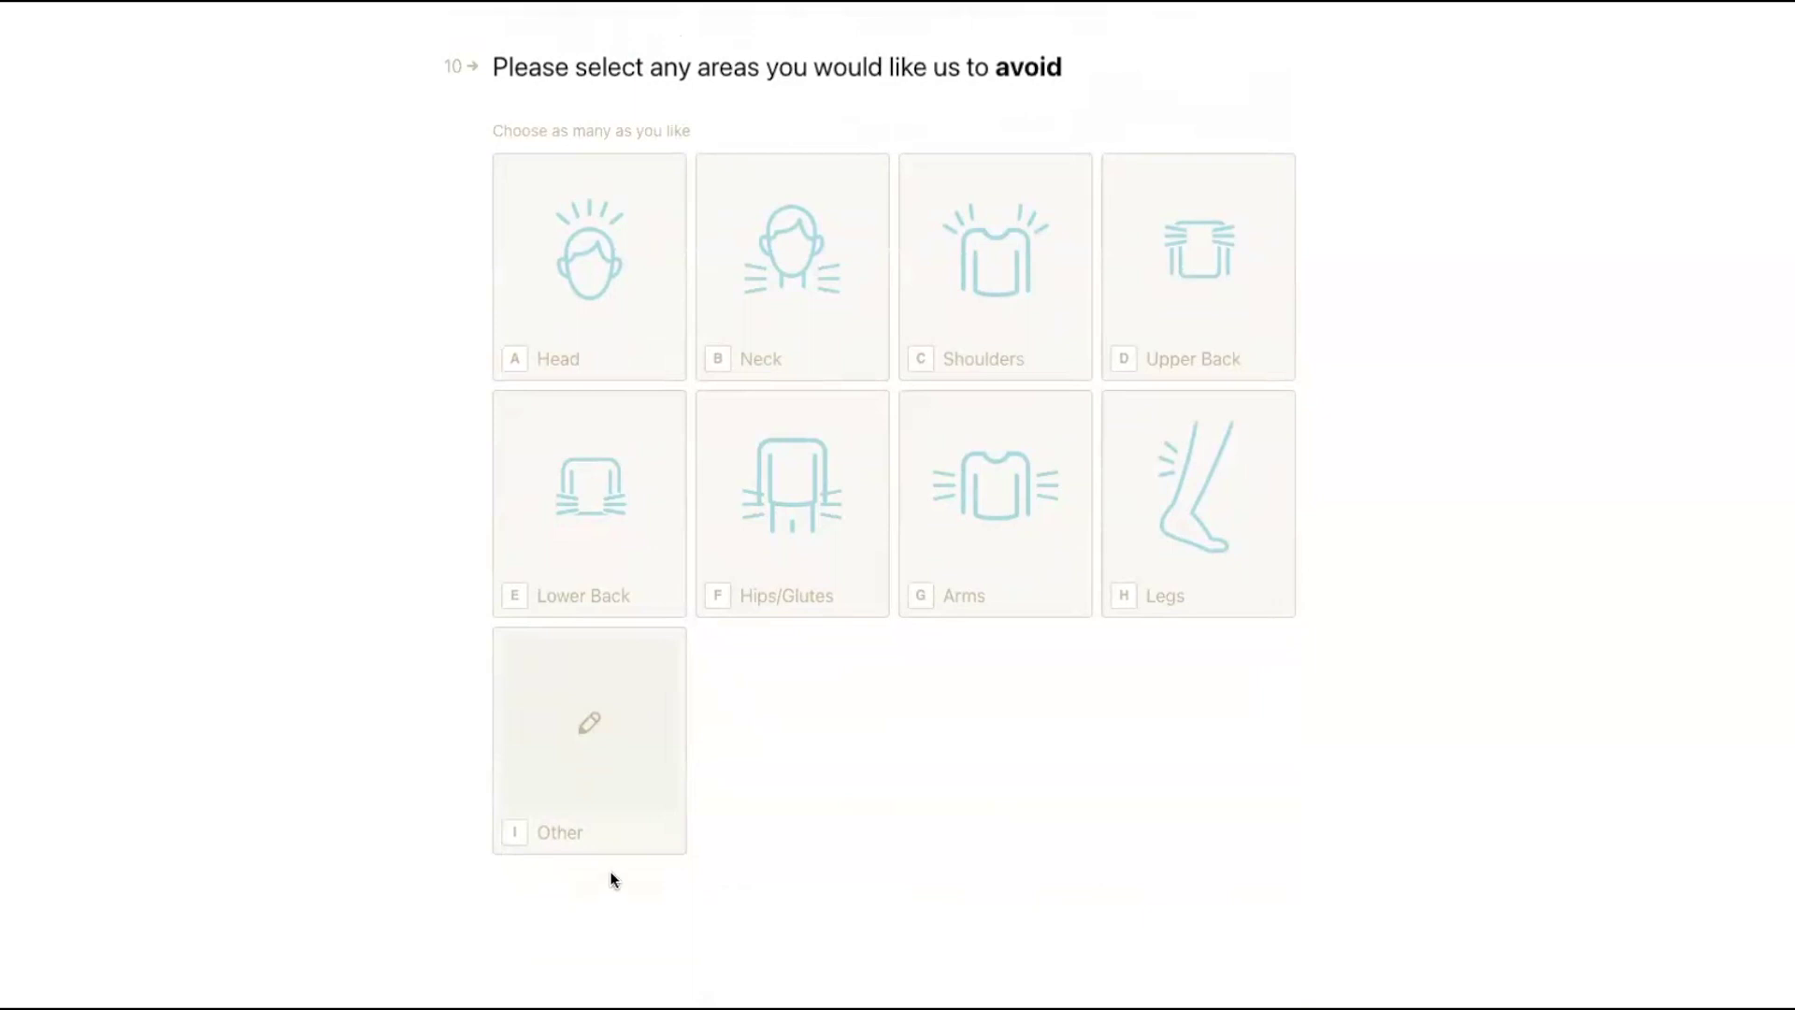
# - Submit Head and the custom entry "Please no oil in my hair." as areas to avoid, and start the facial questions
pyautogui.click(634, 334)
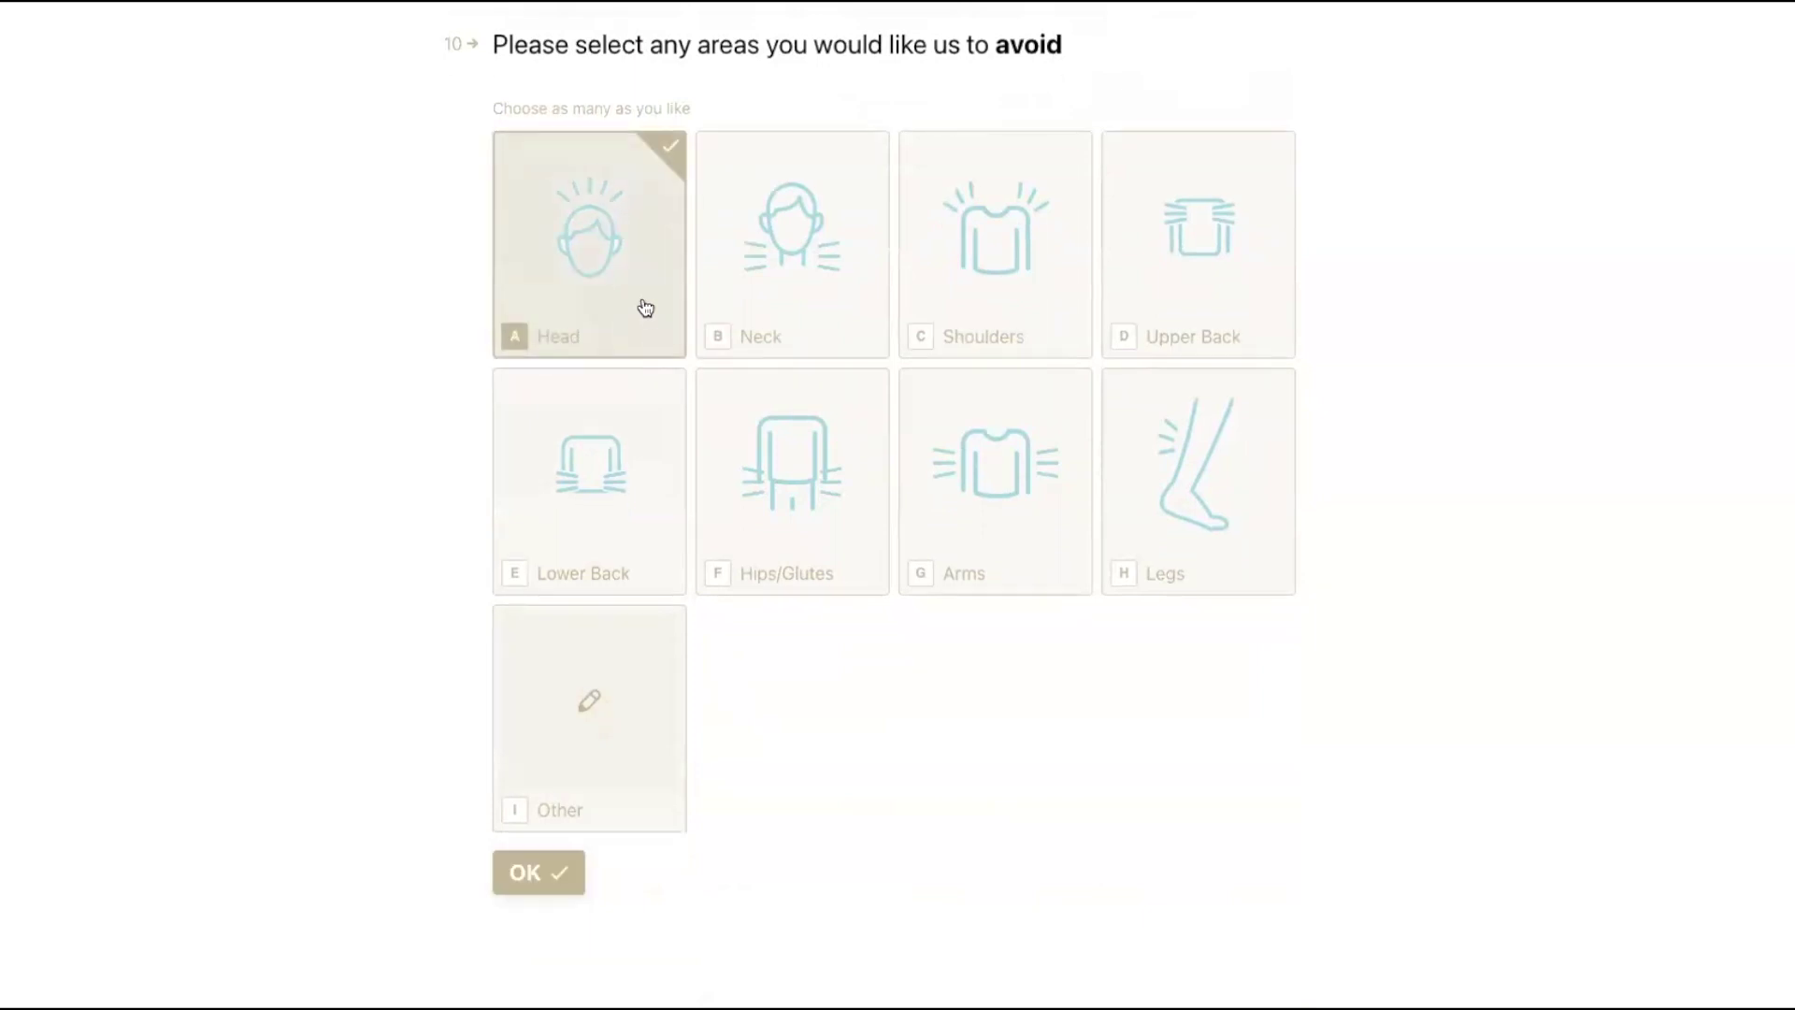
pyautogui.click(604, 810)
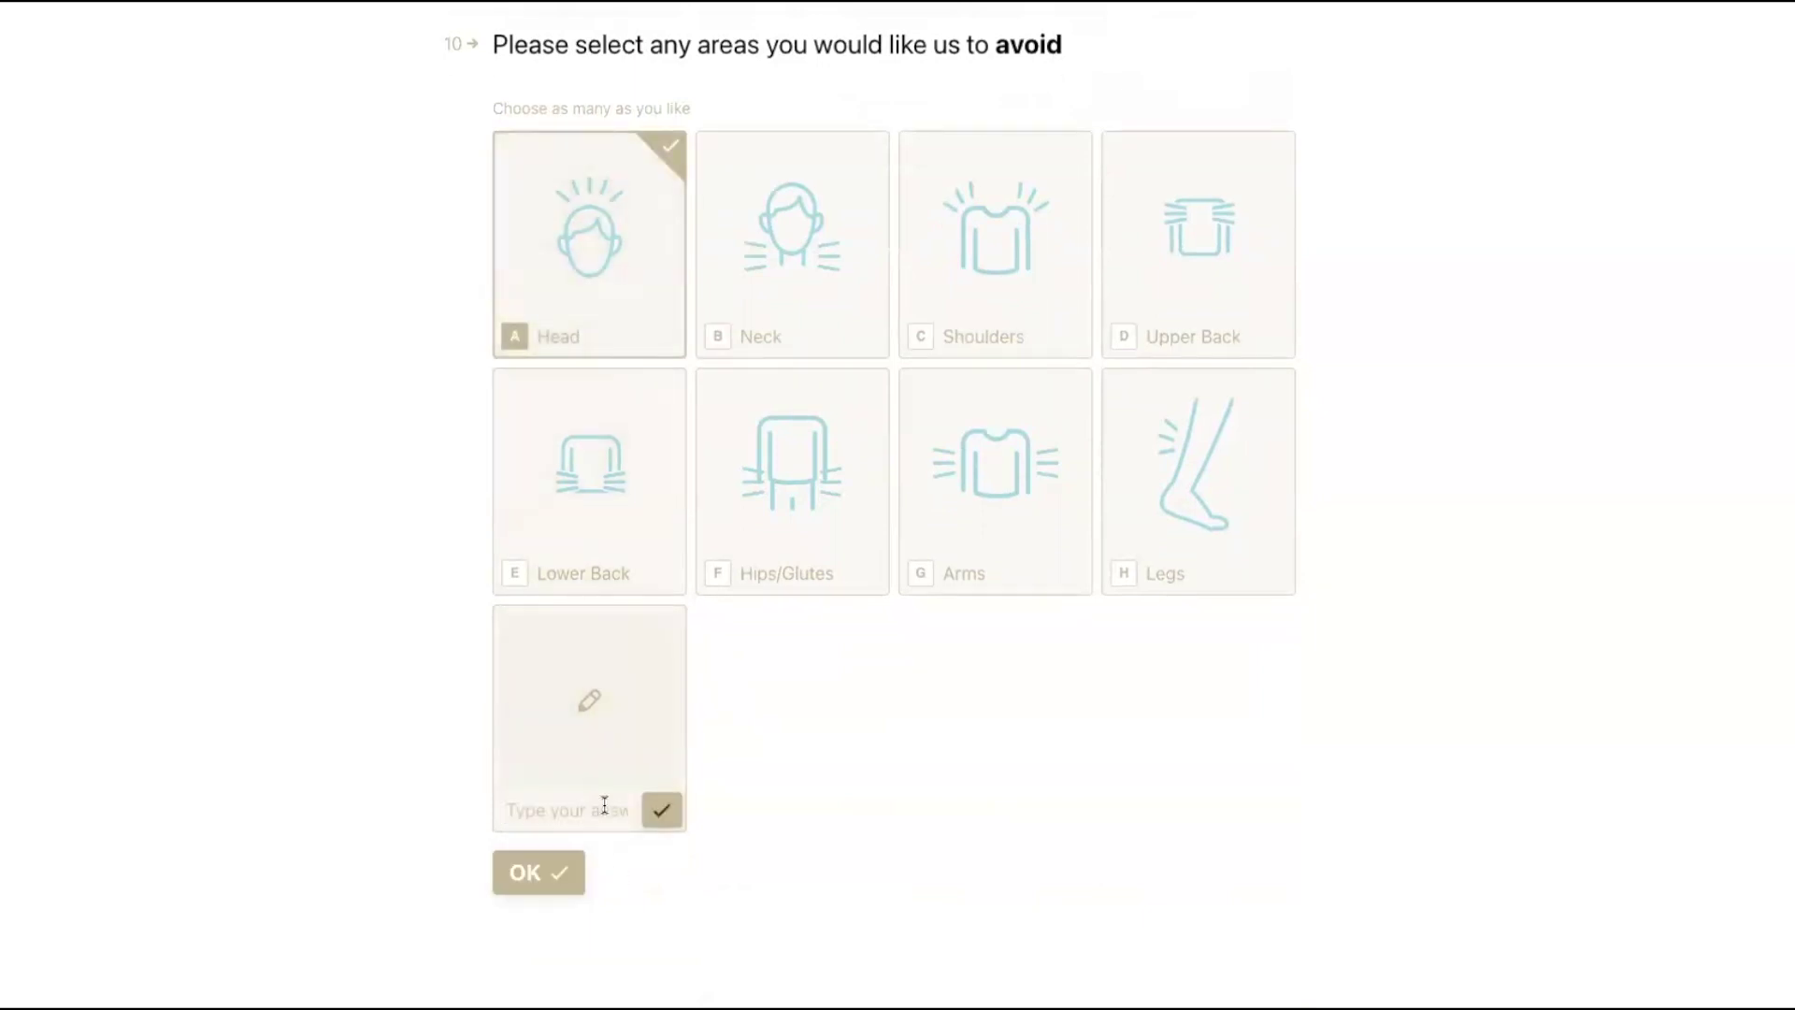
pyautogui.write('Please no')
pyautogui.write(' oil in my')
pyautogui.write(' hair.')
pyautogui.click(661, 810)
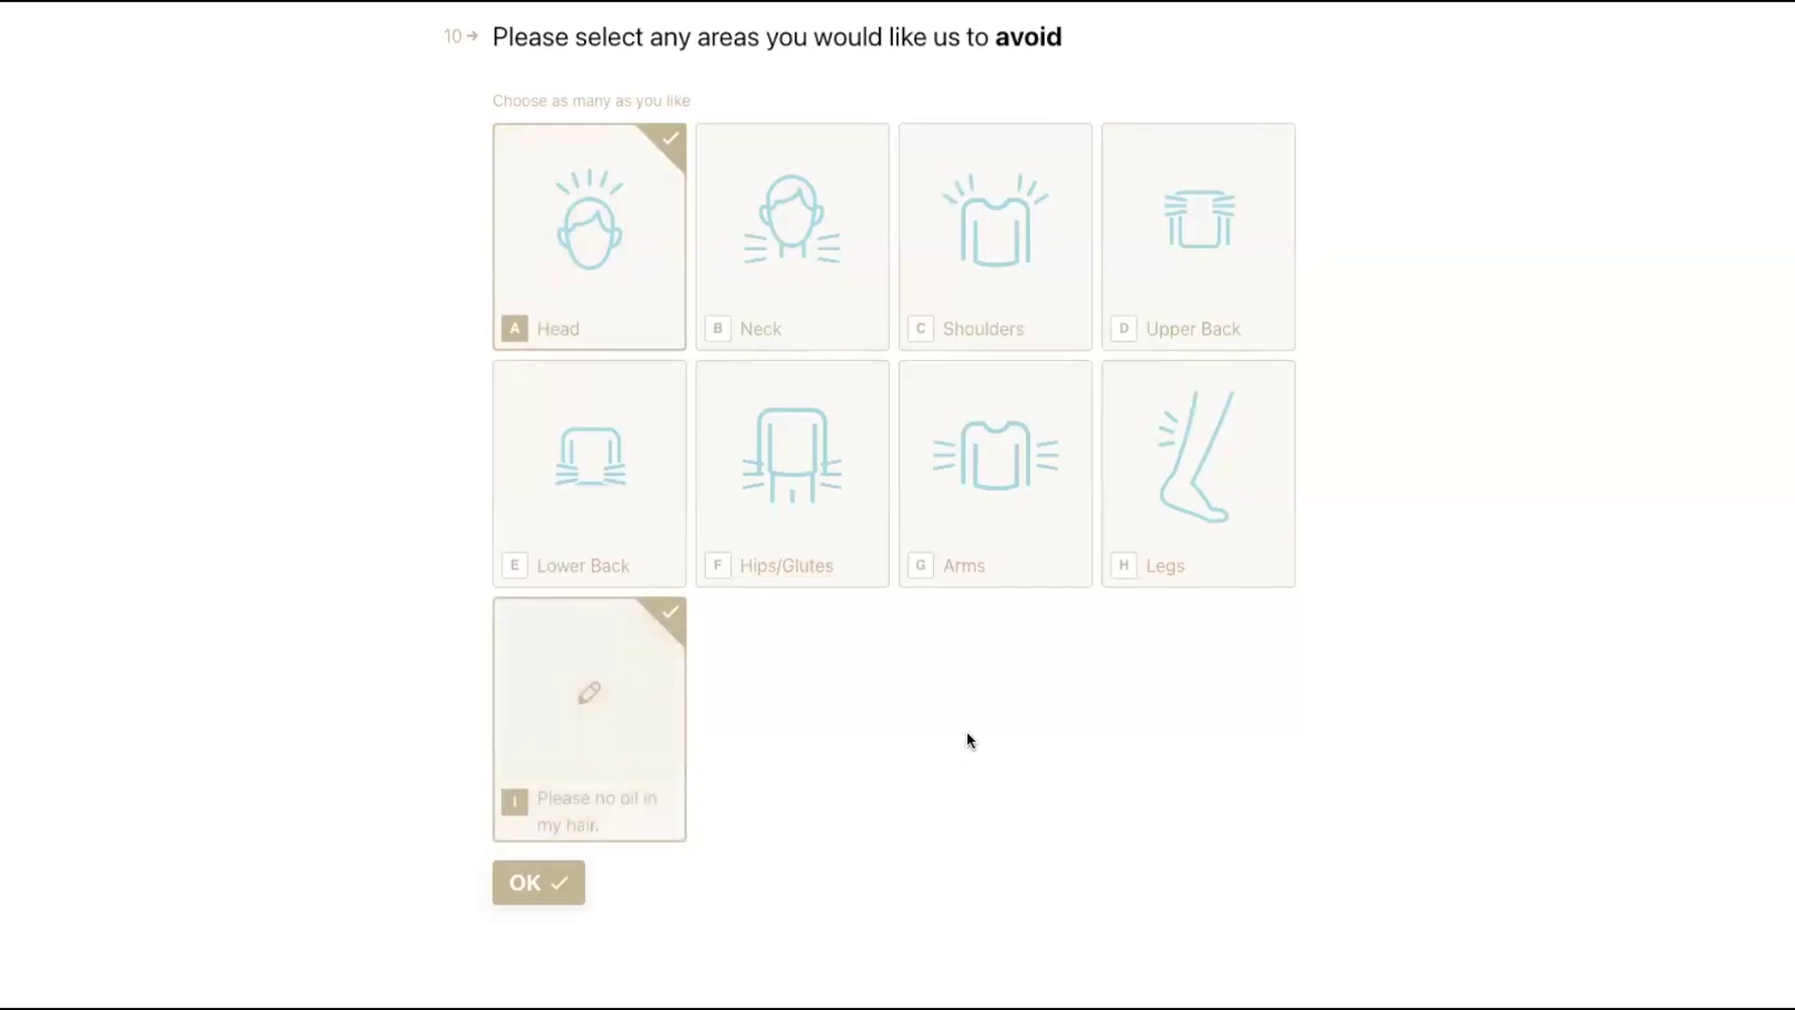
pyautogui.click(536, 885)
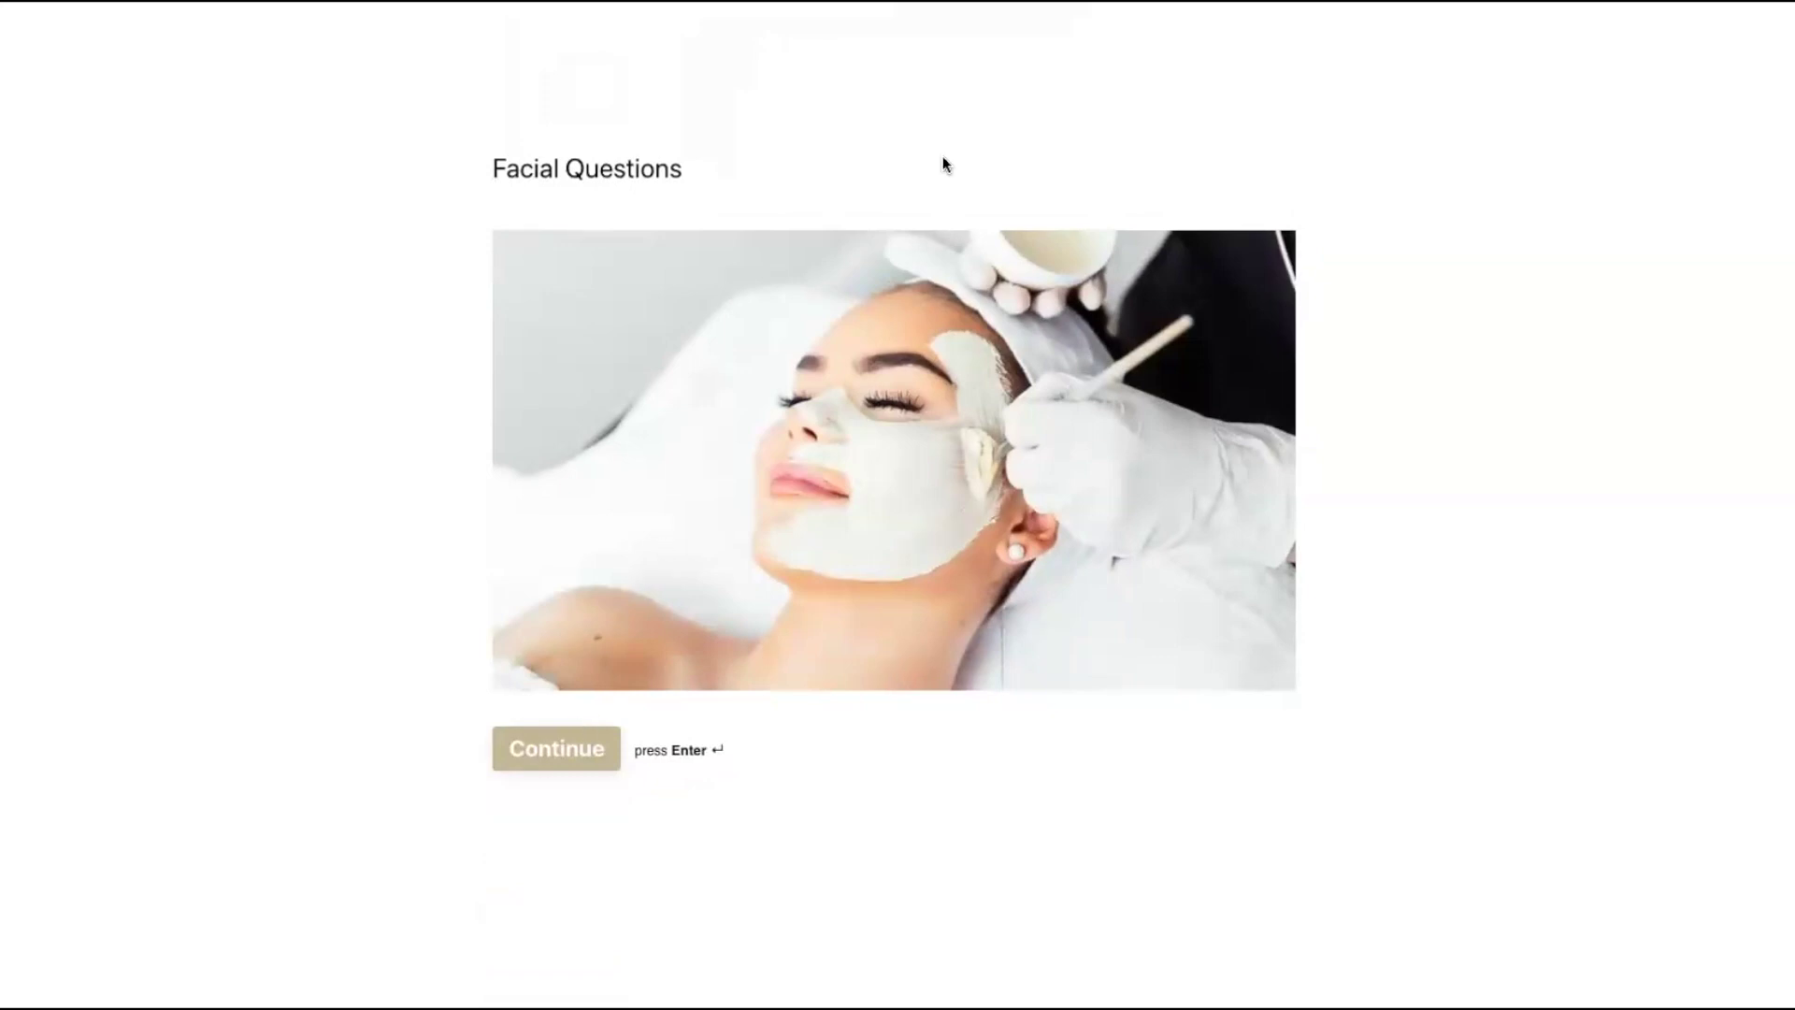
pyautogui.click(570, 762)
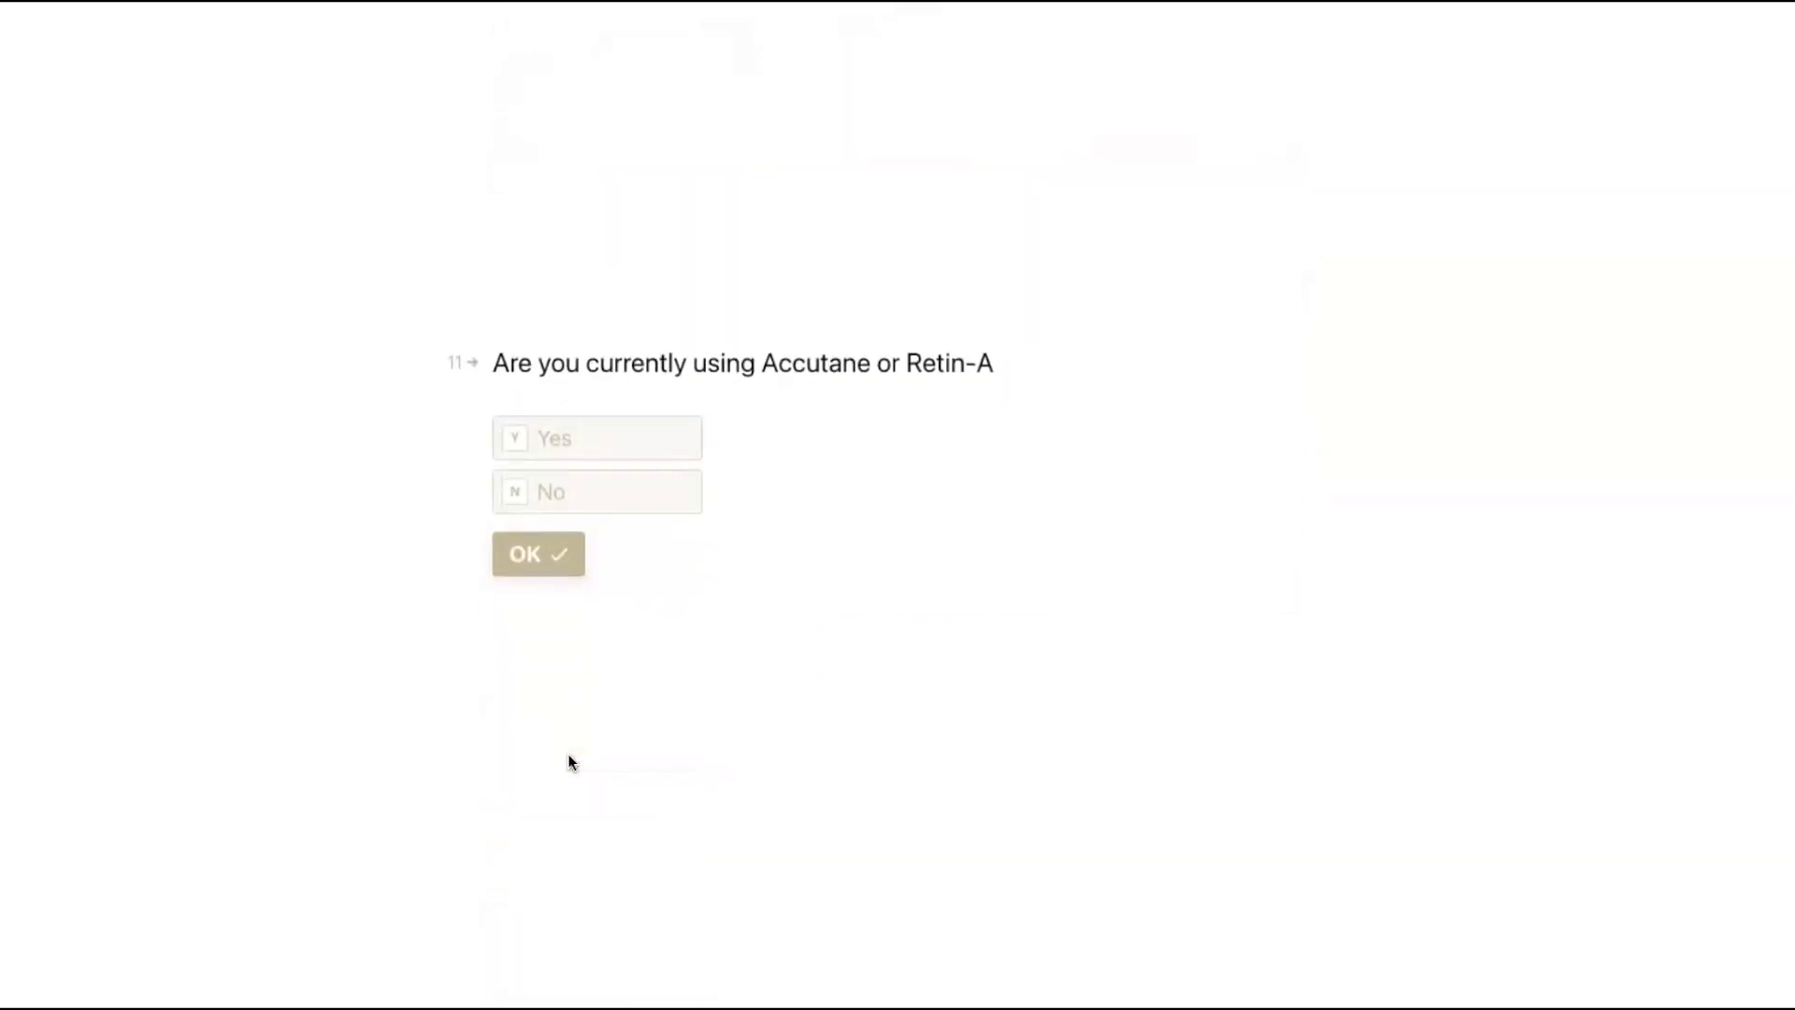
# - Answer Yes to using Accutane or Retin-A, and submit Dry and Aging as the skin concerns
pyautogui.click(606, 457)
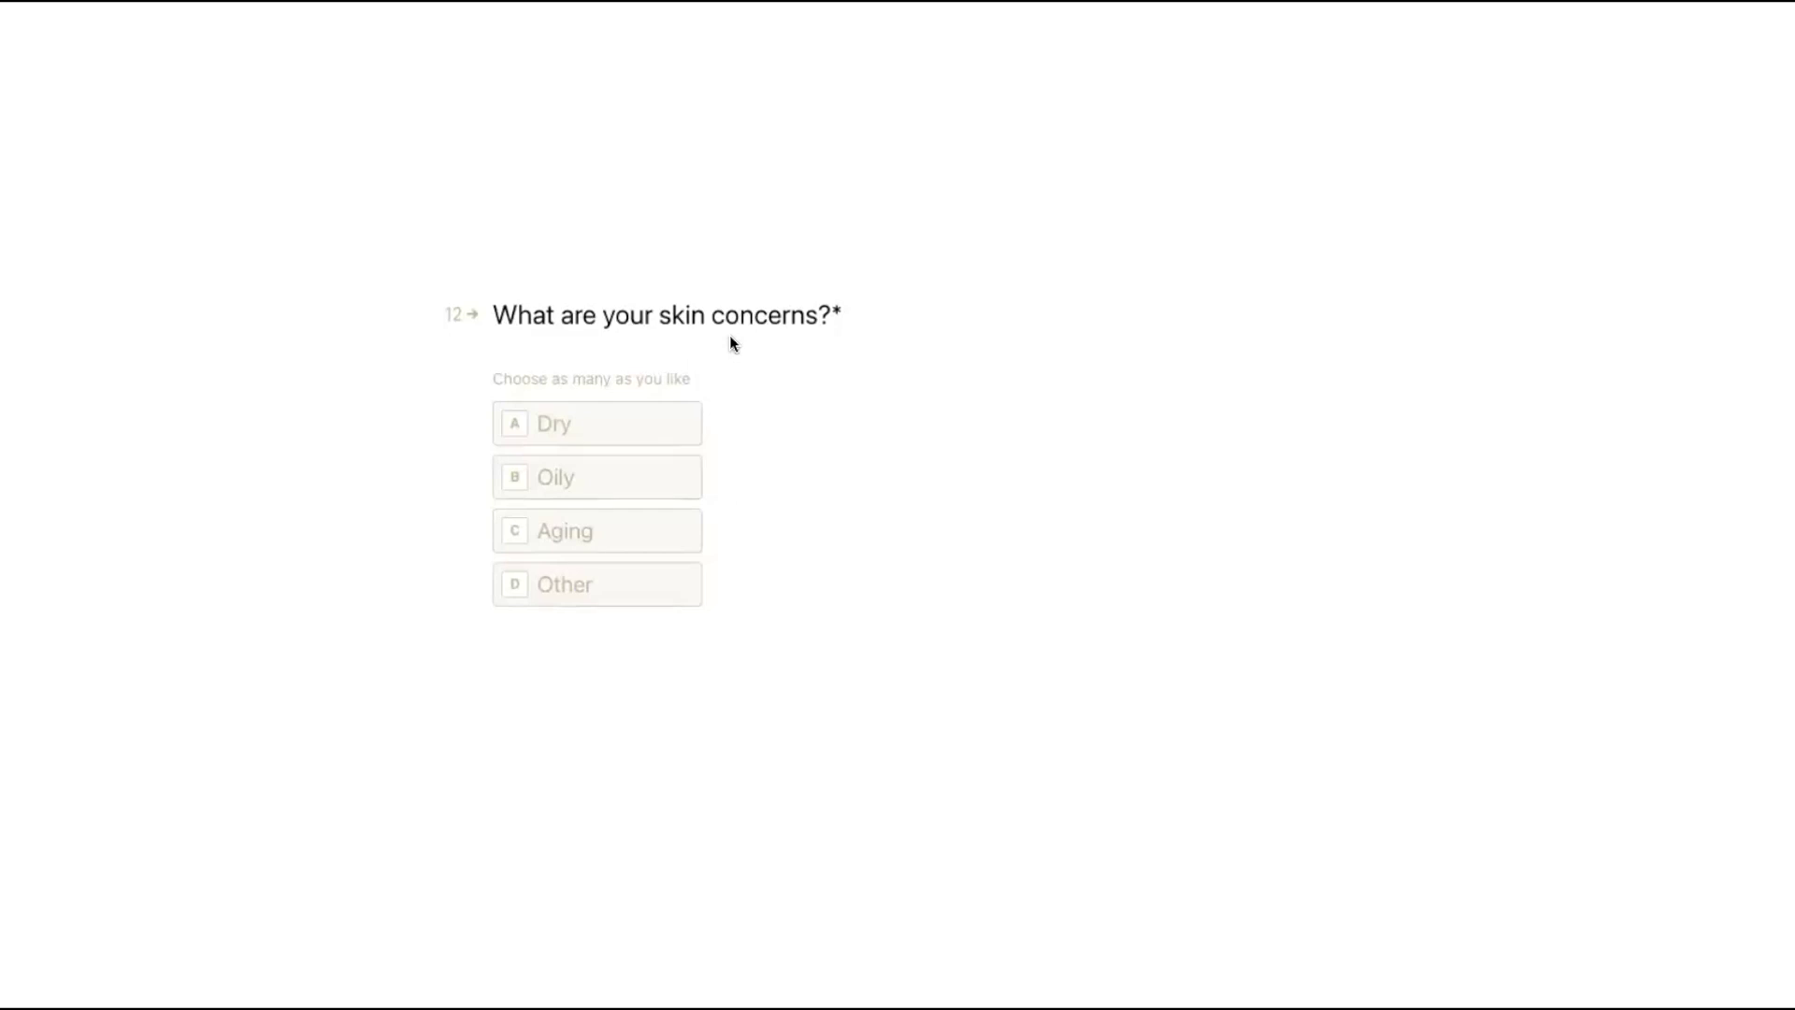
pyautogui.click(621, 432)
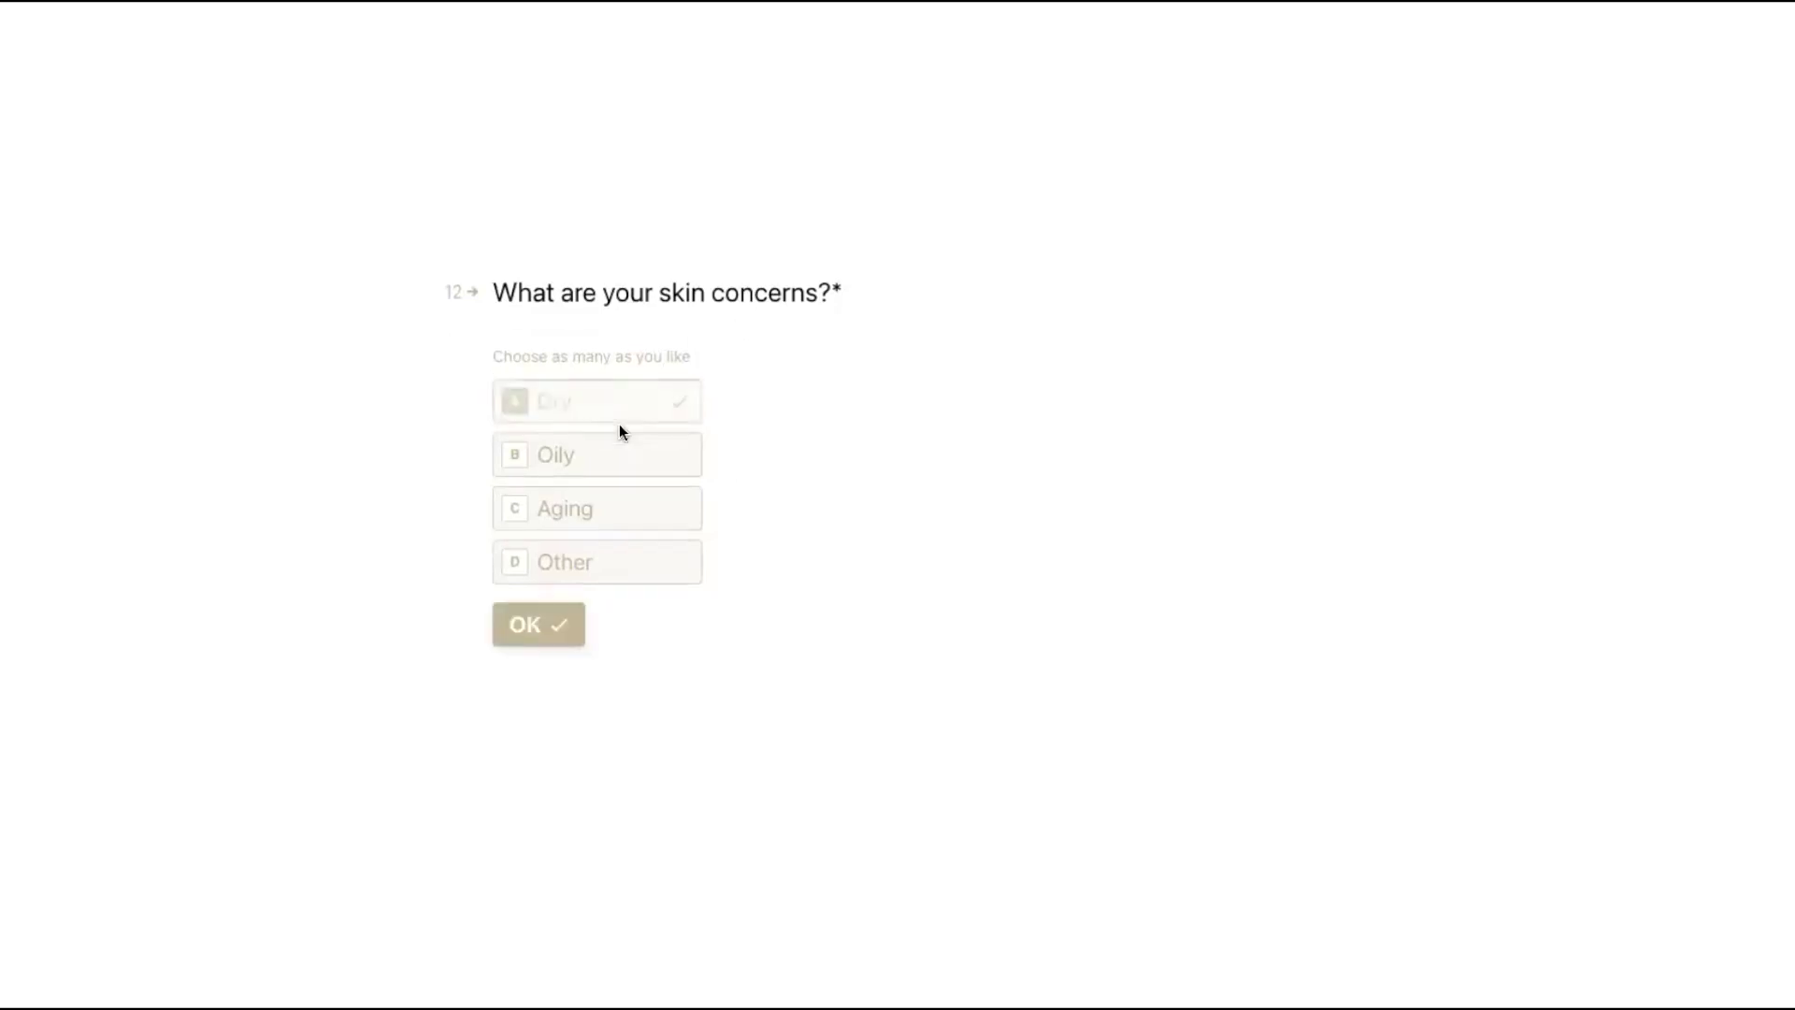
pyautogui.click(649, 518)
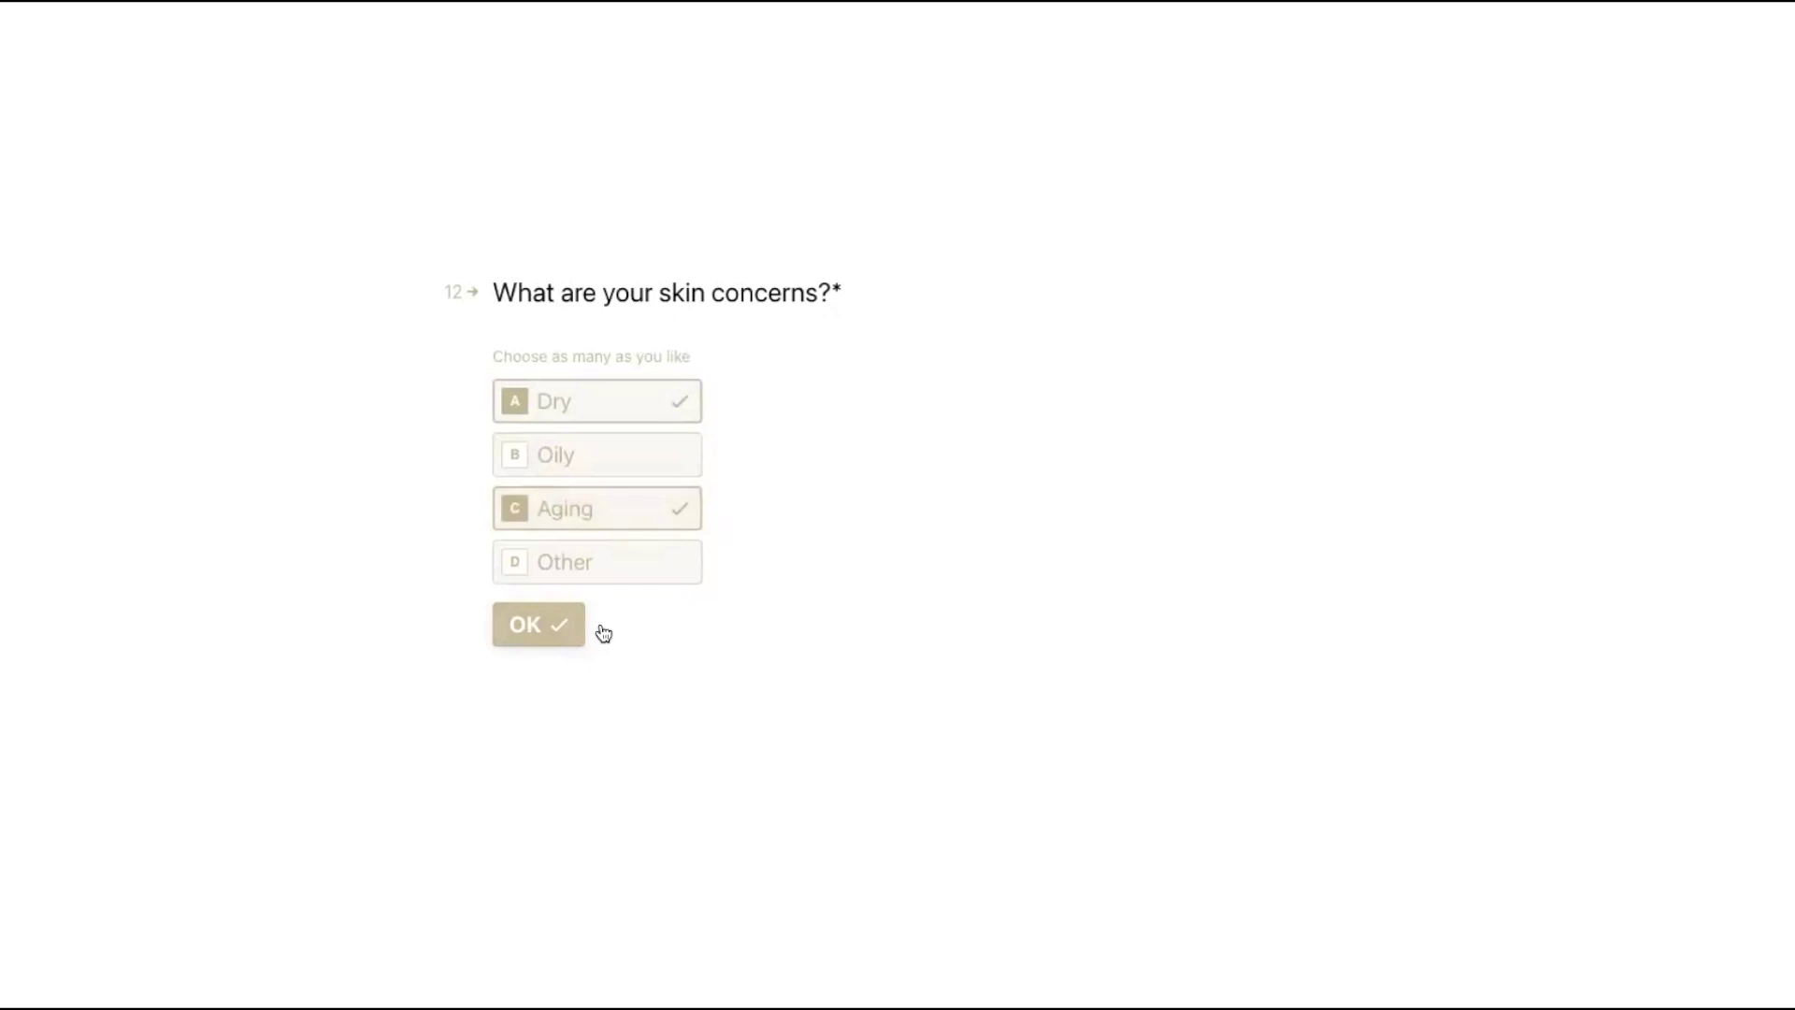
pyautogui.click(561, 623)
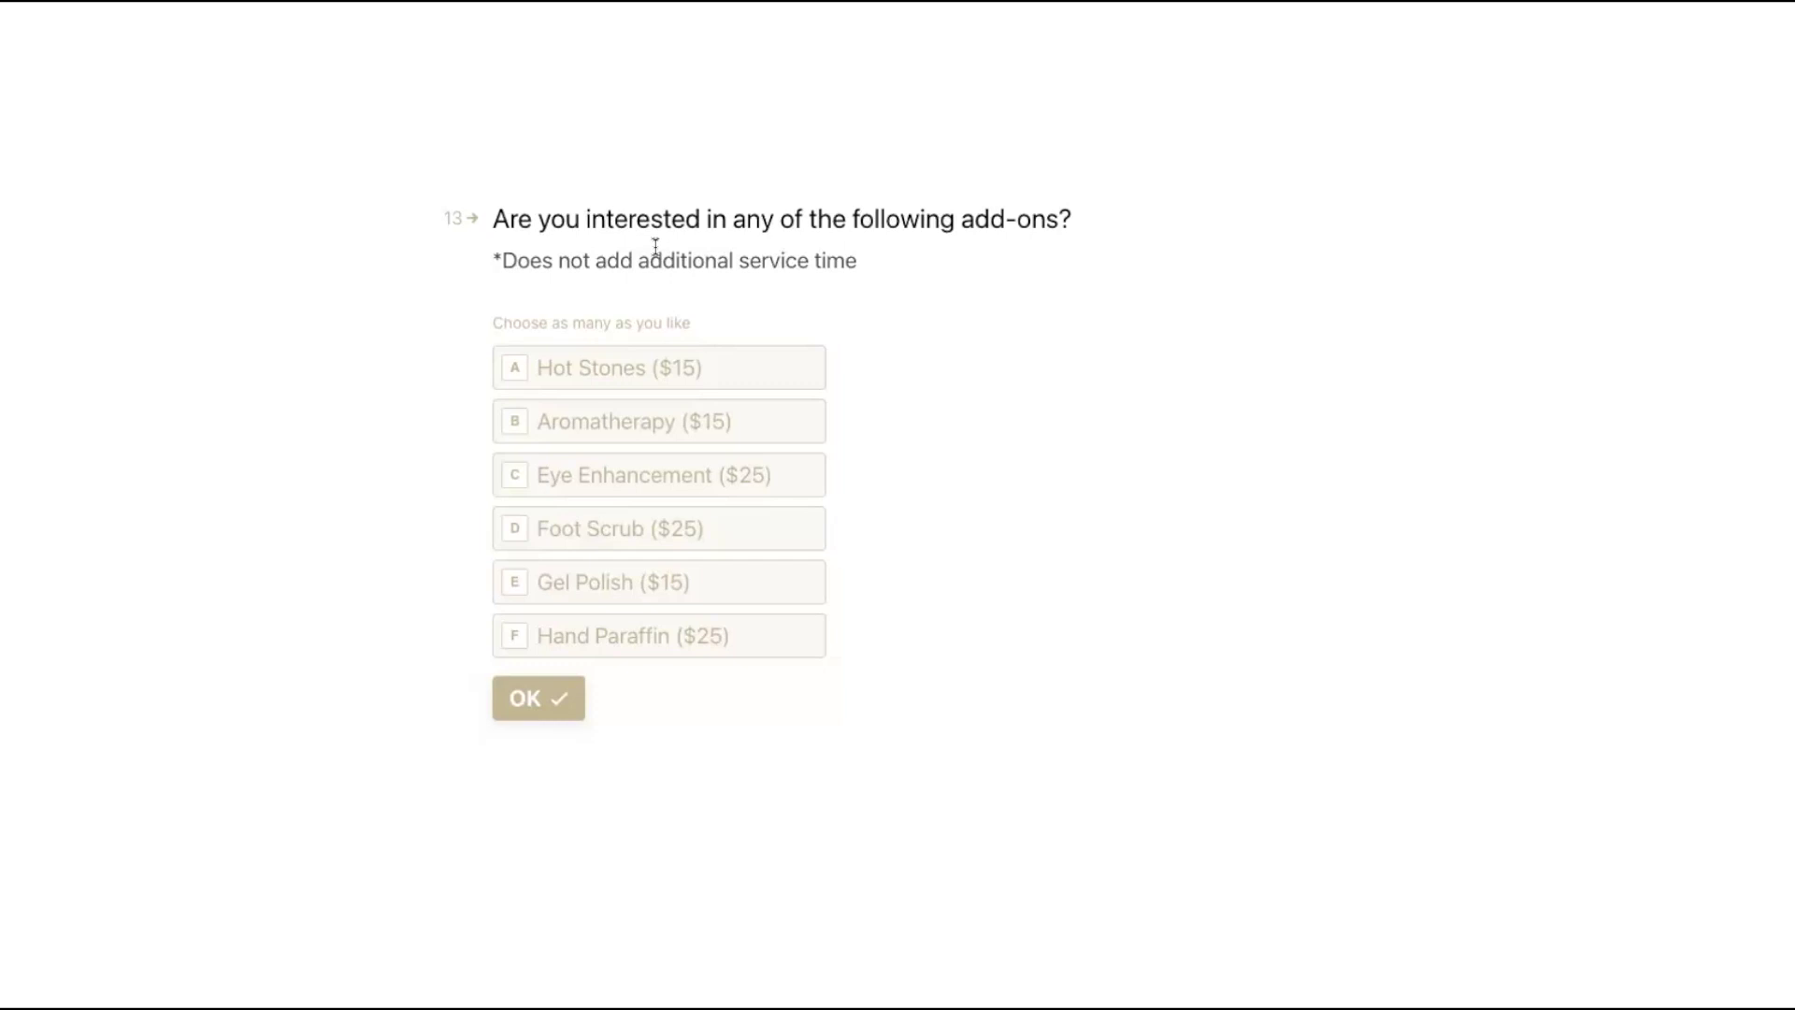
# - Submit Hot Stones ($15) and Eye Enhancement ($25) as add-ons, and Birthday as the special event
pyautogui.click(753, 380)
pyautogui.click(782, 485)
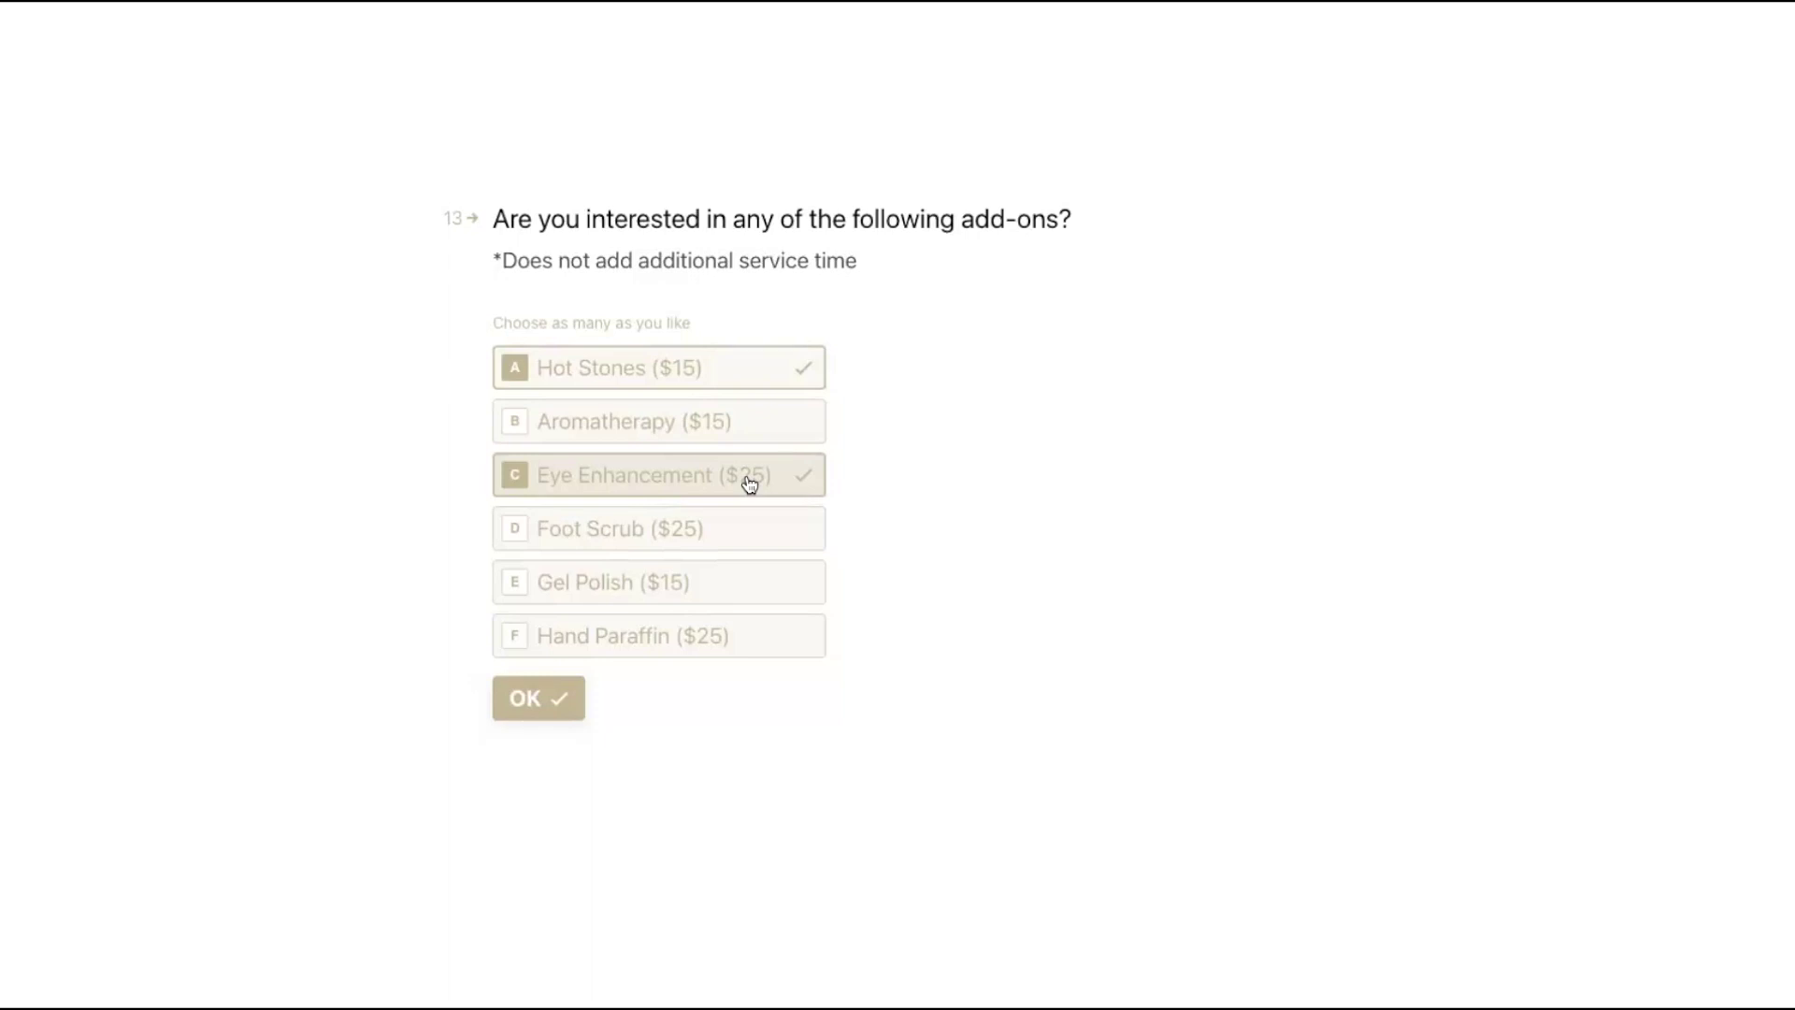
pyautogui.click(548, 701)
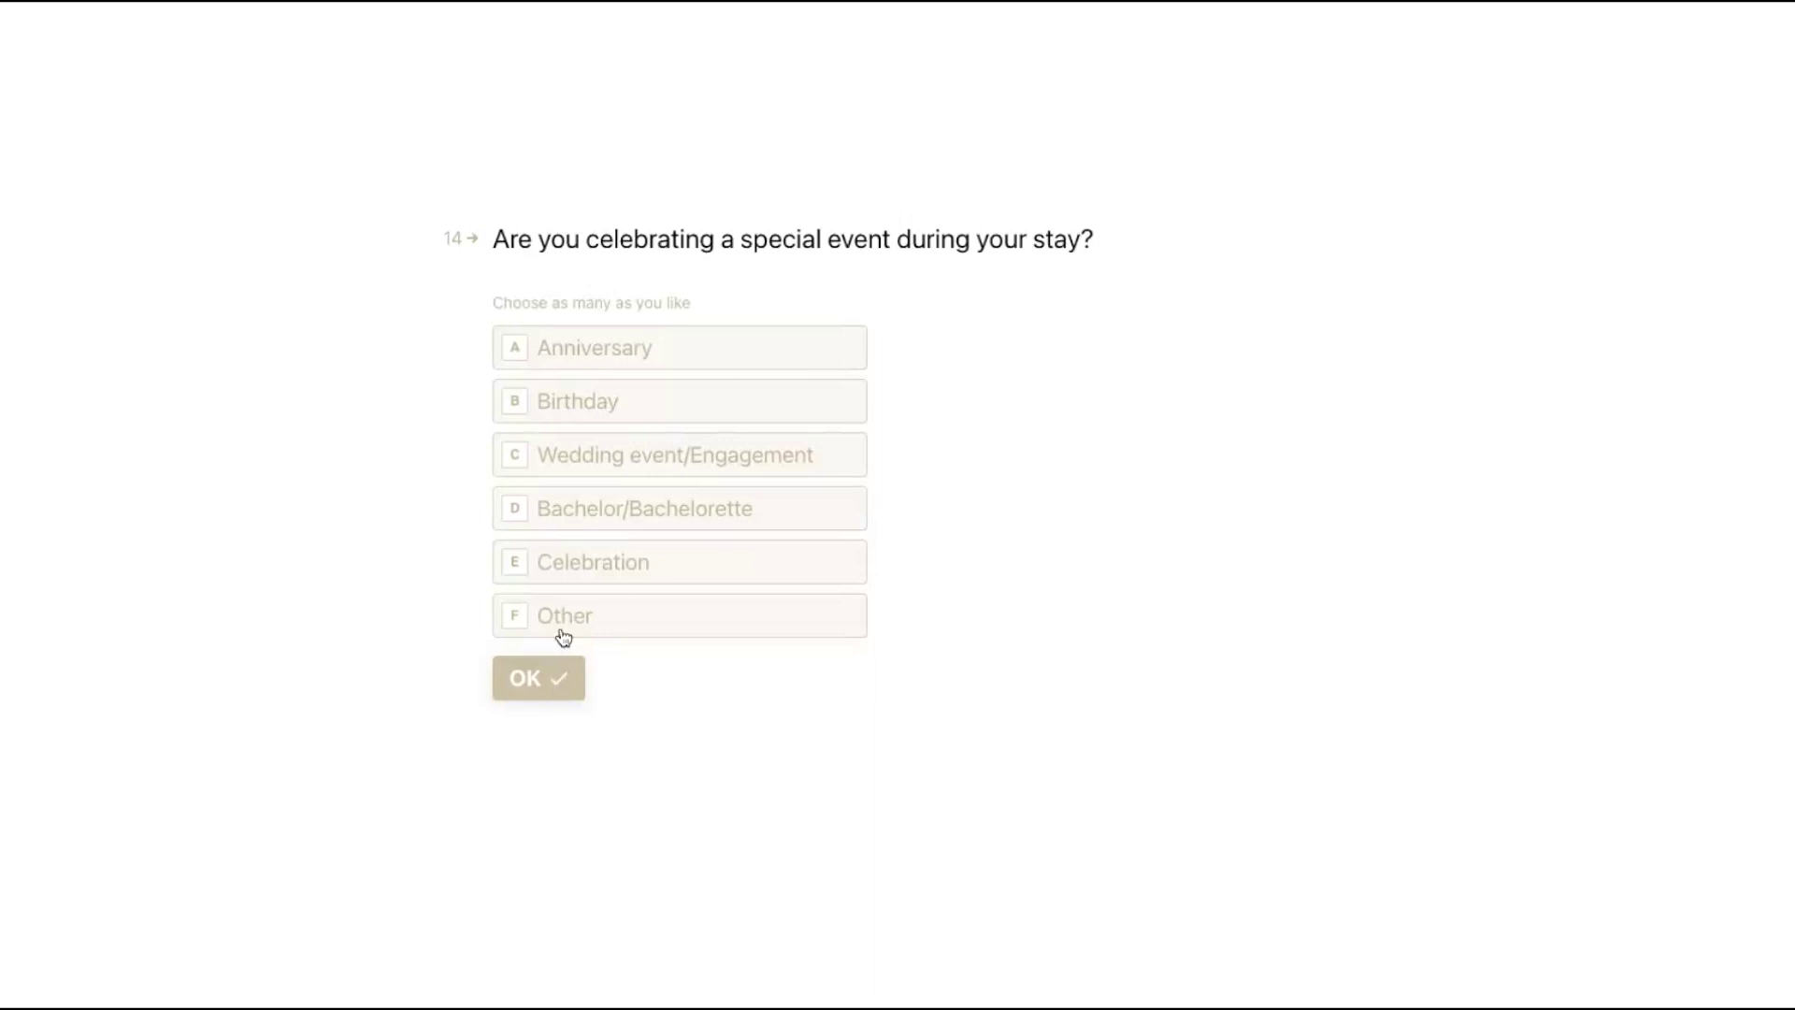
pyautogui.click(716, 409)
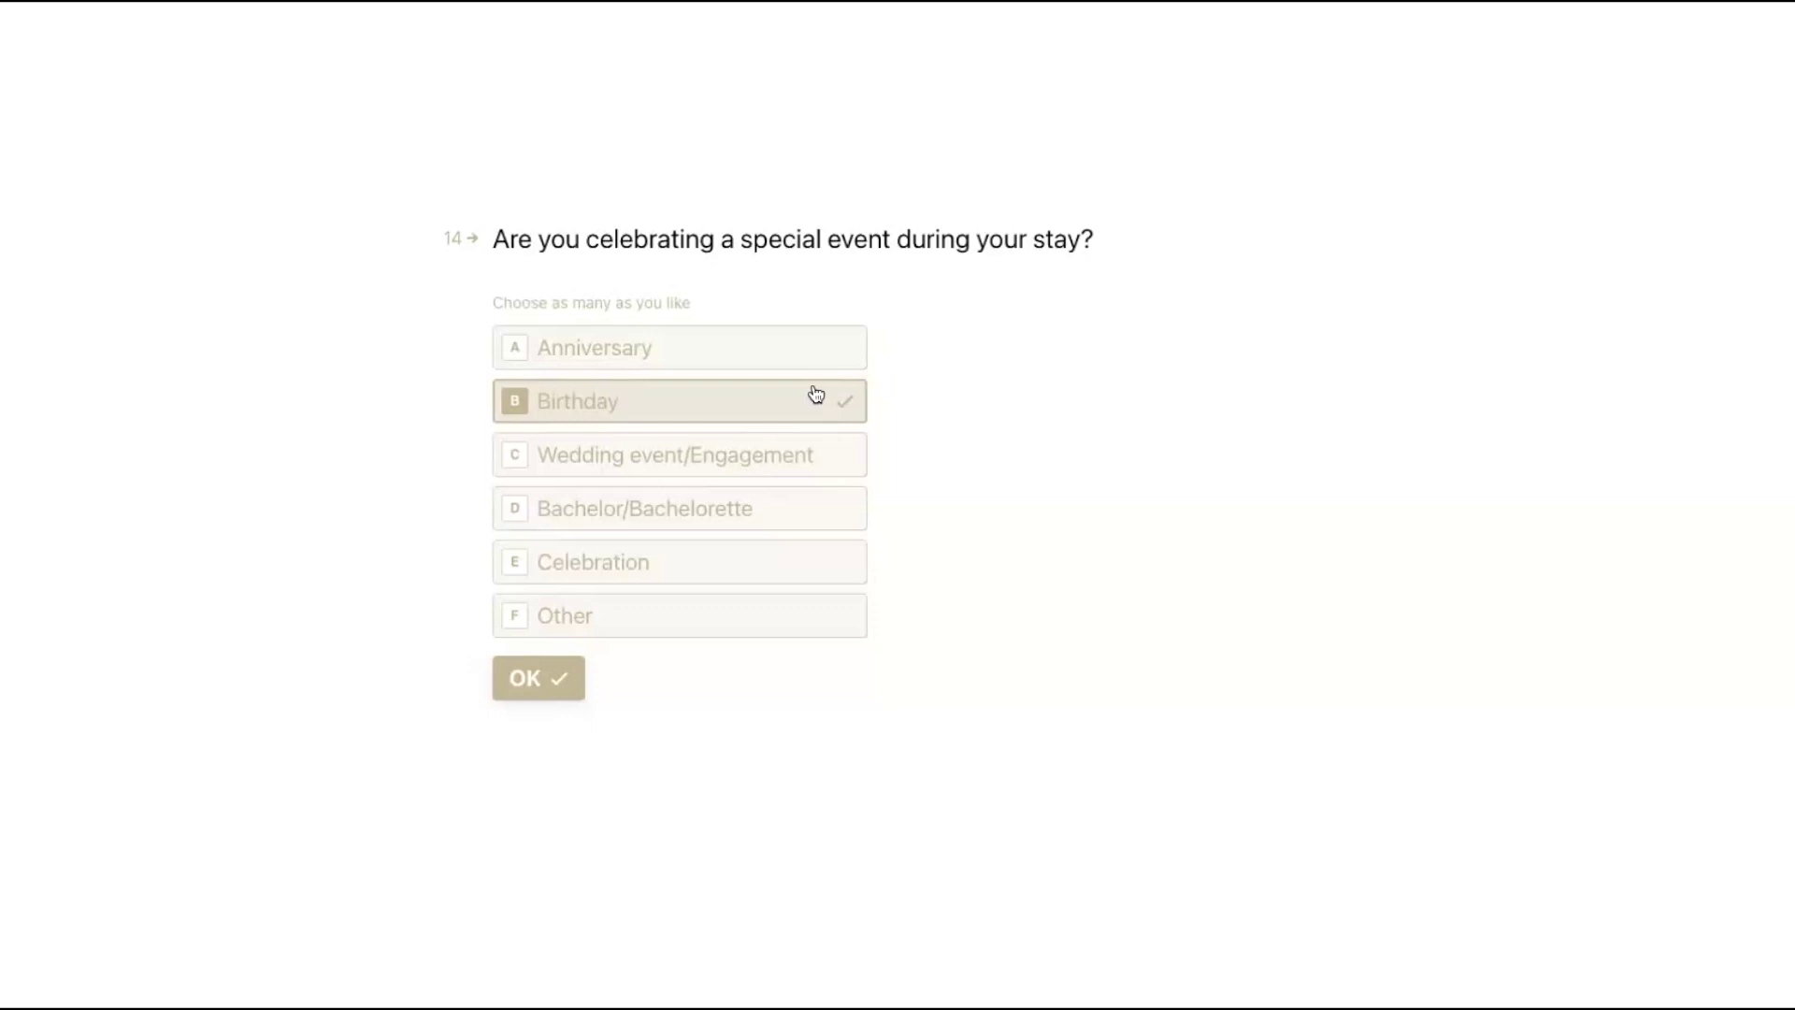
pyautogui.click(520, 677)
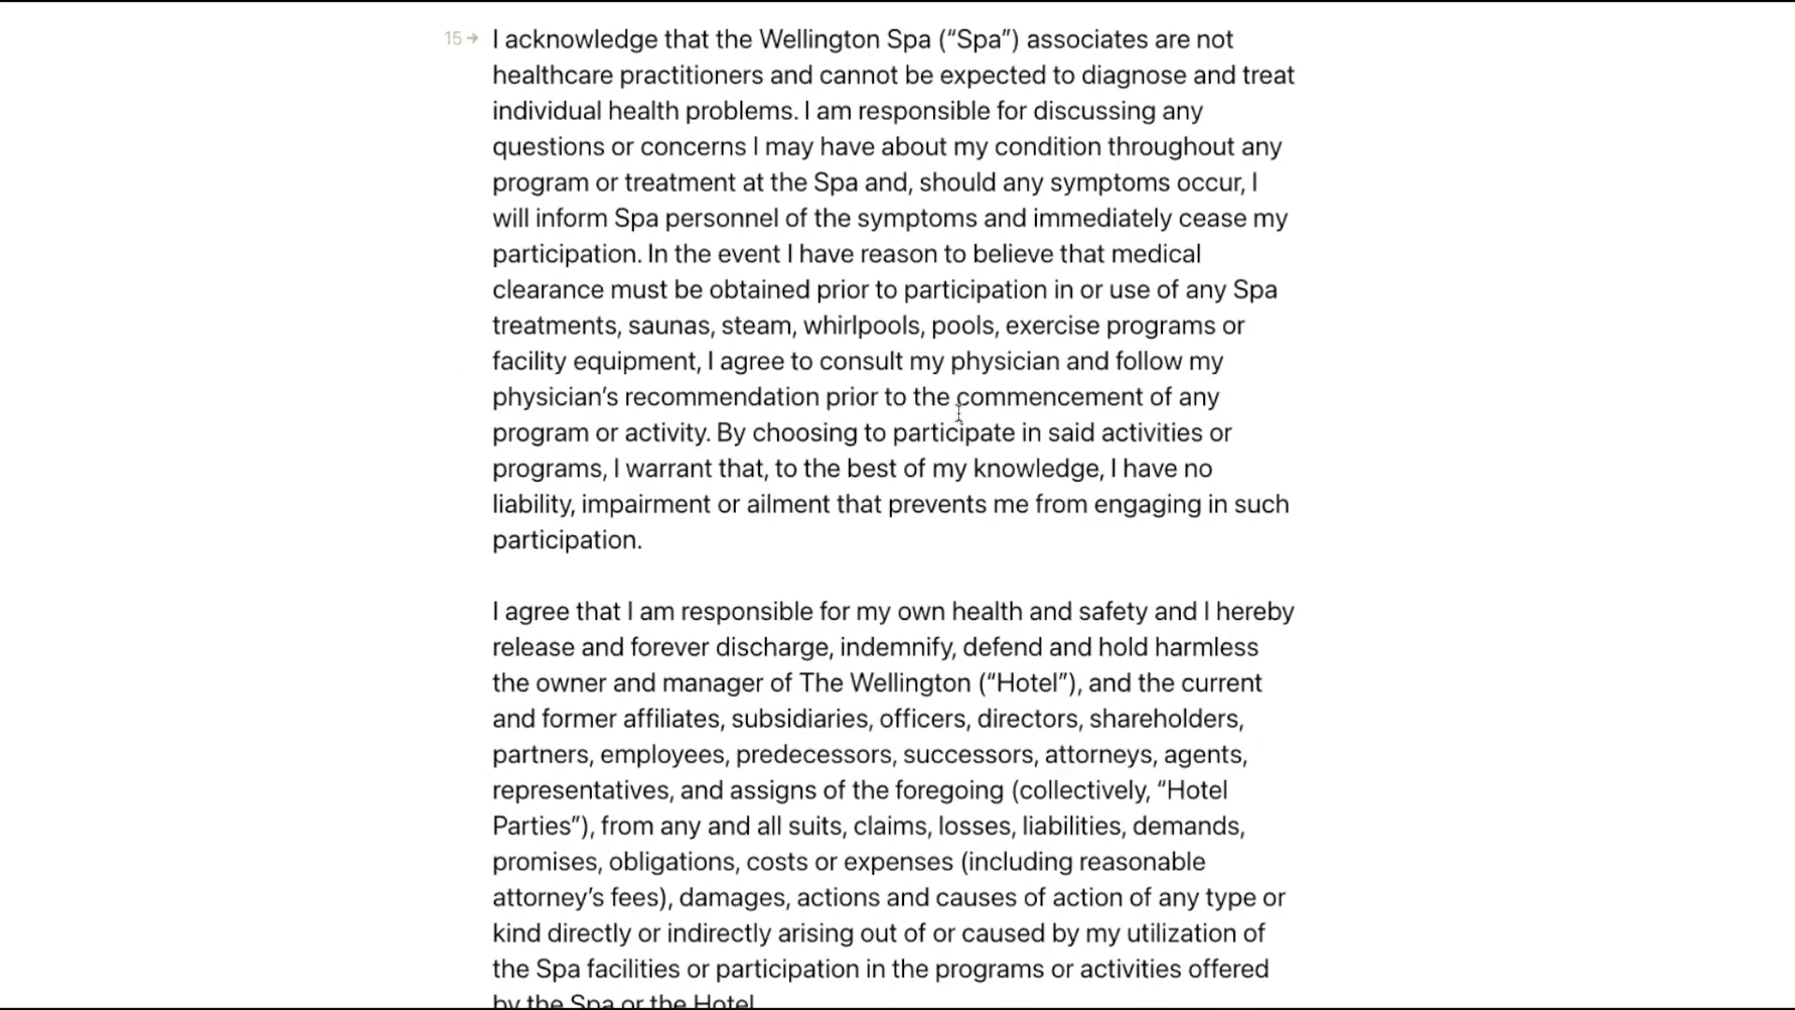
# - Accept the Wellington Spa acknowledgment and personal data consent, and submit the intake form
pyautogui.scroll(-7, 958, 412)
pyautogui.scroll(-2, 959, 411)
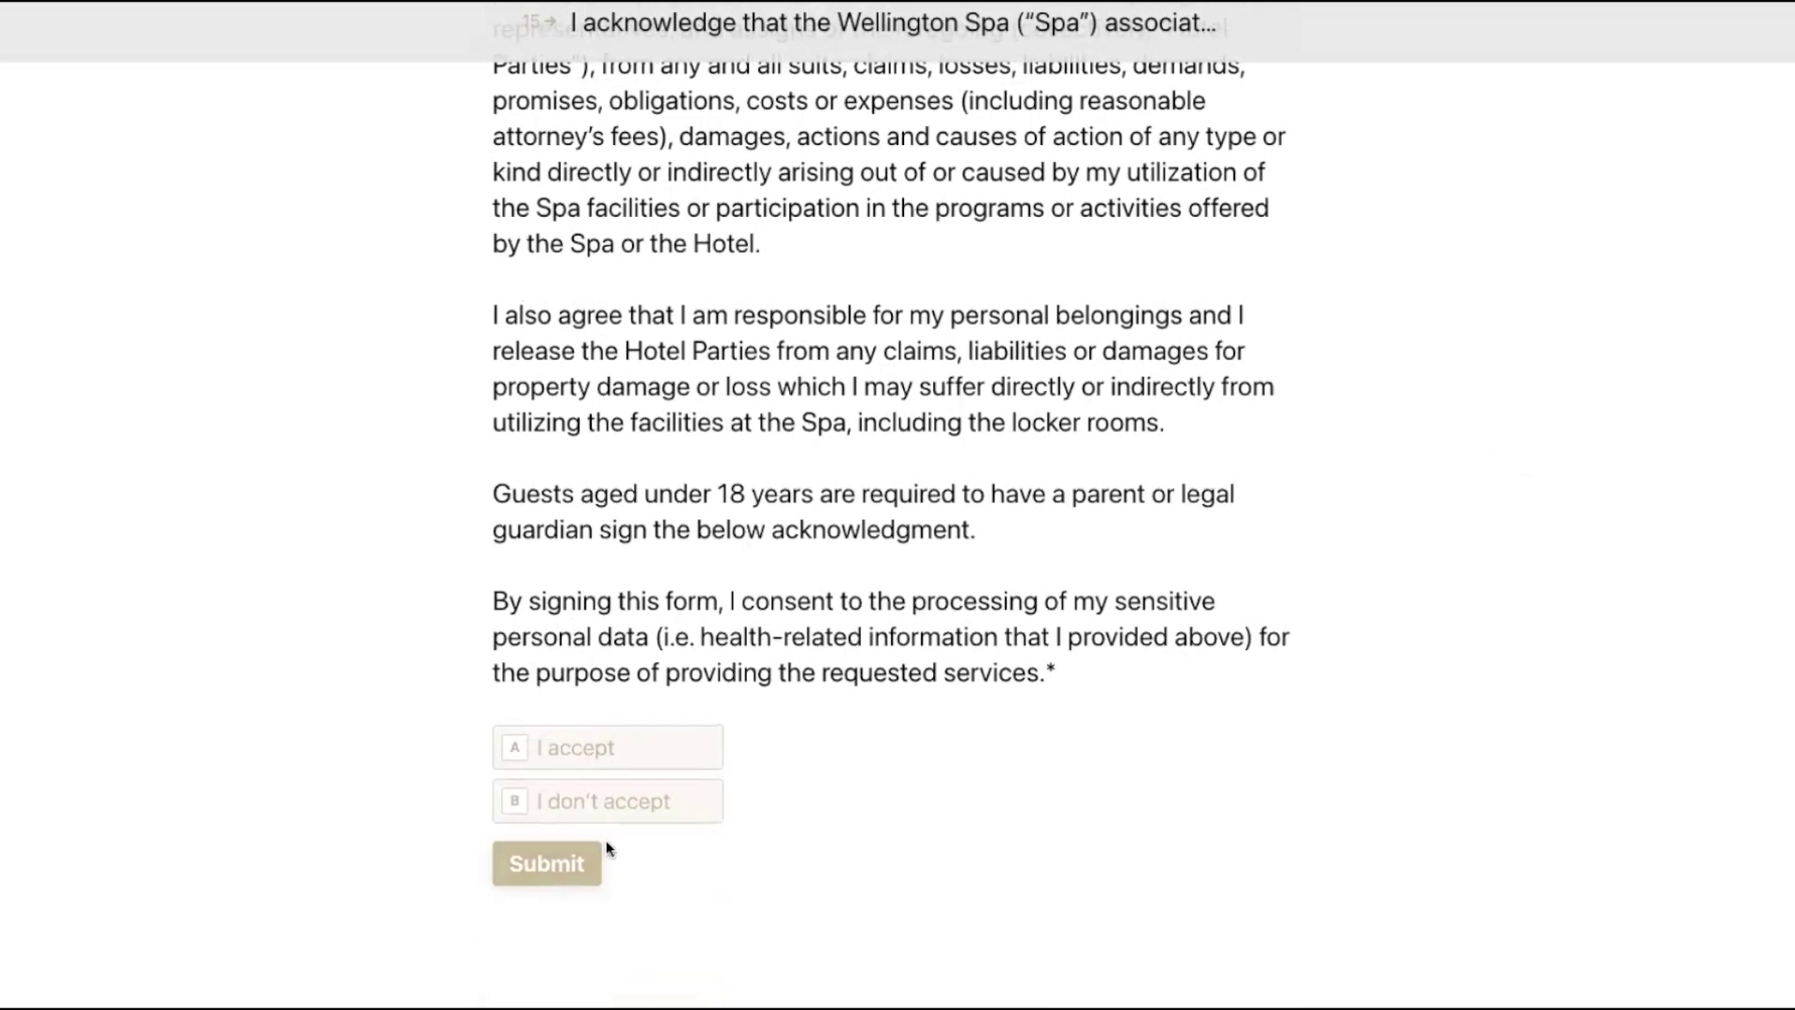
pyautogui.click(683, 806)
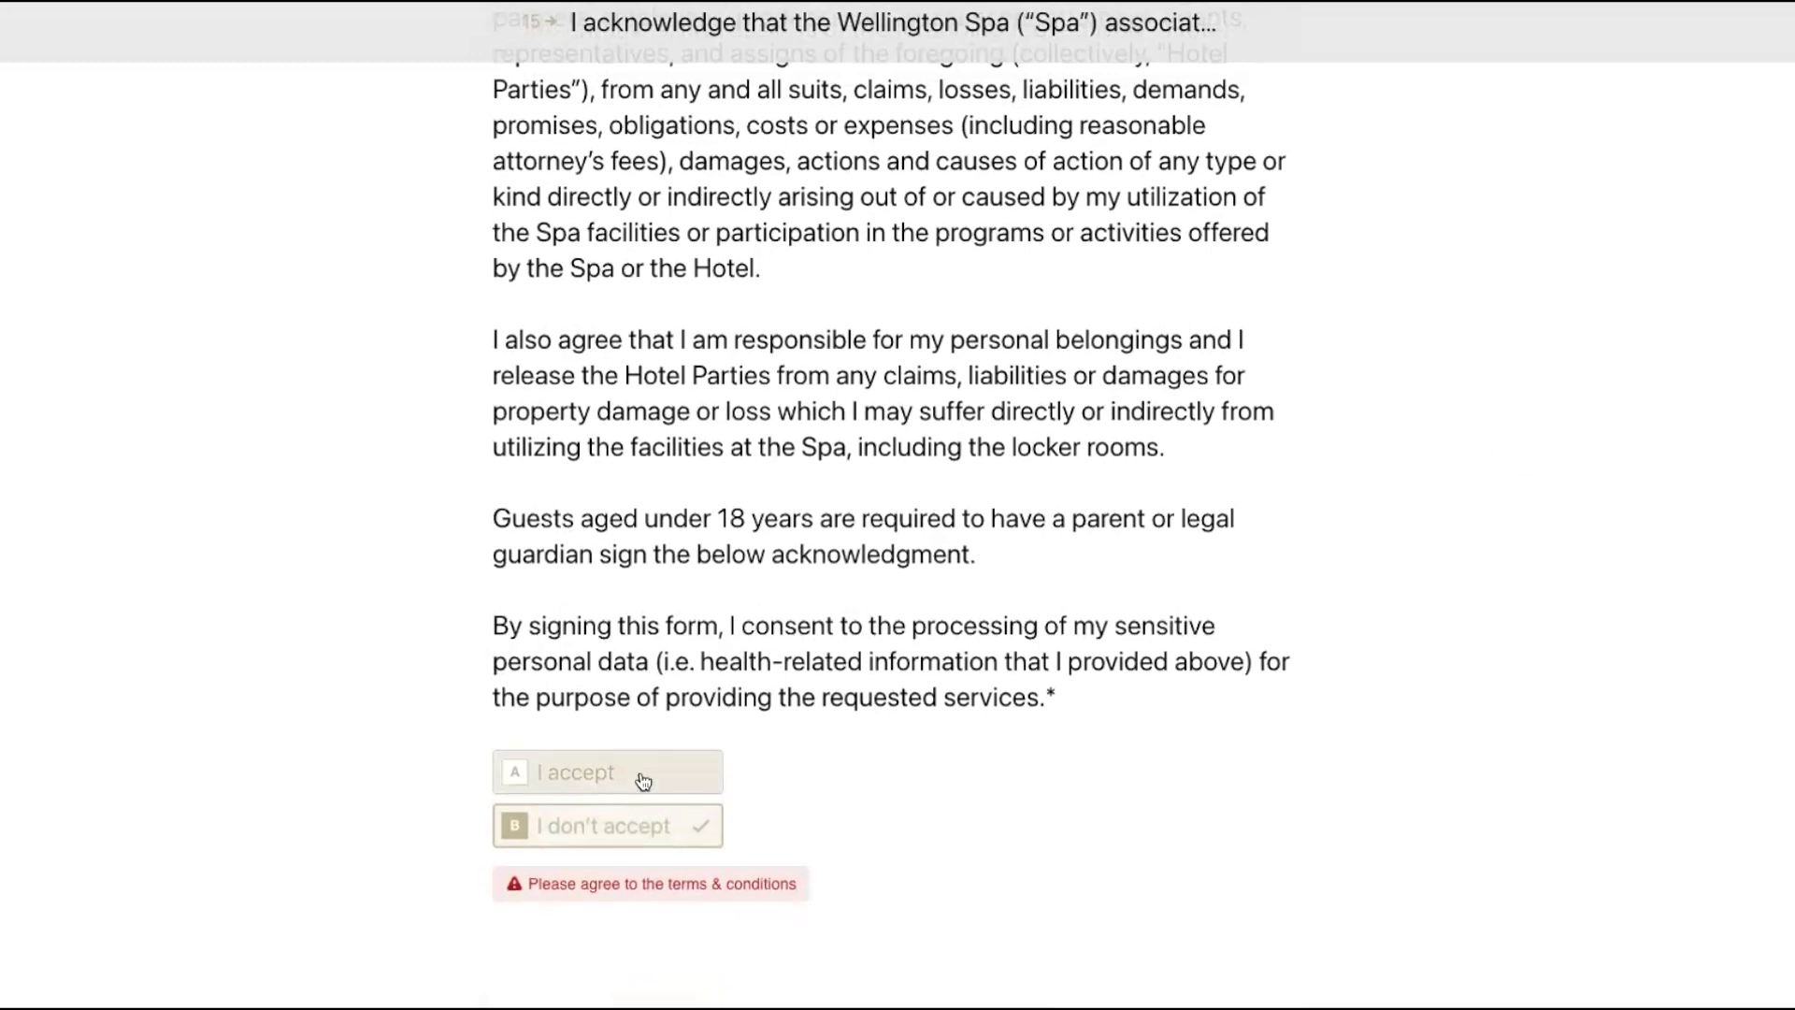
pyautogui.click(643, 781)
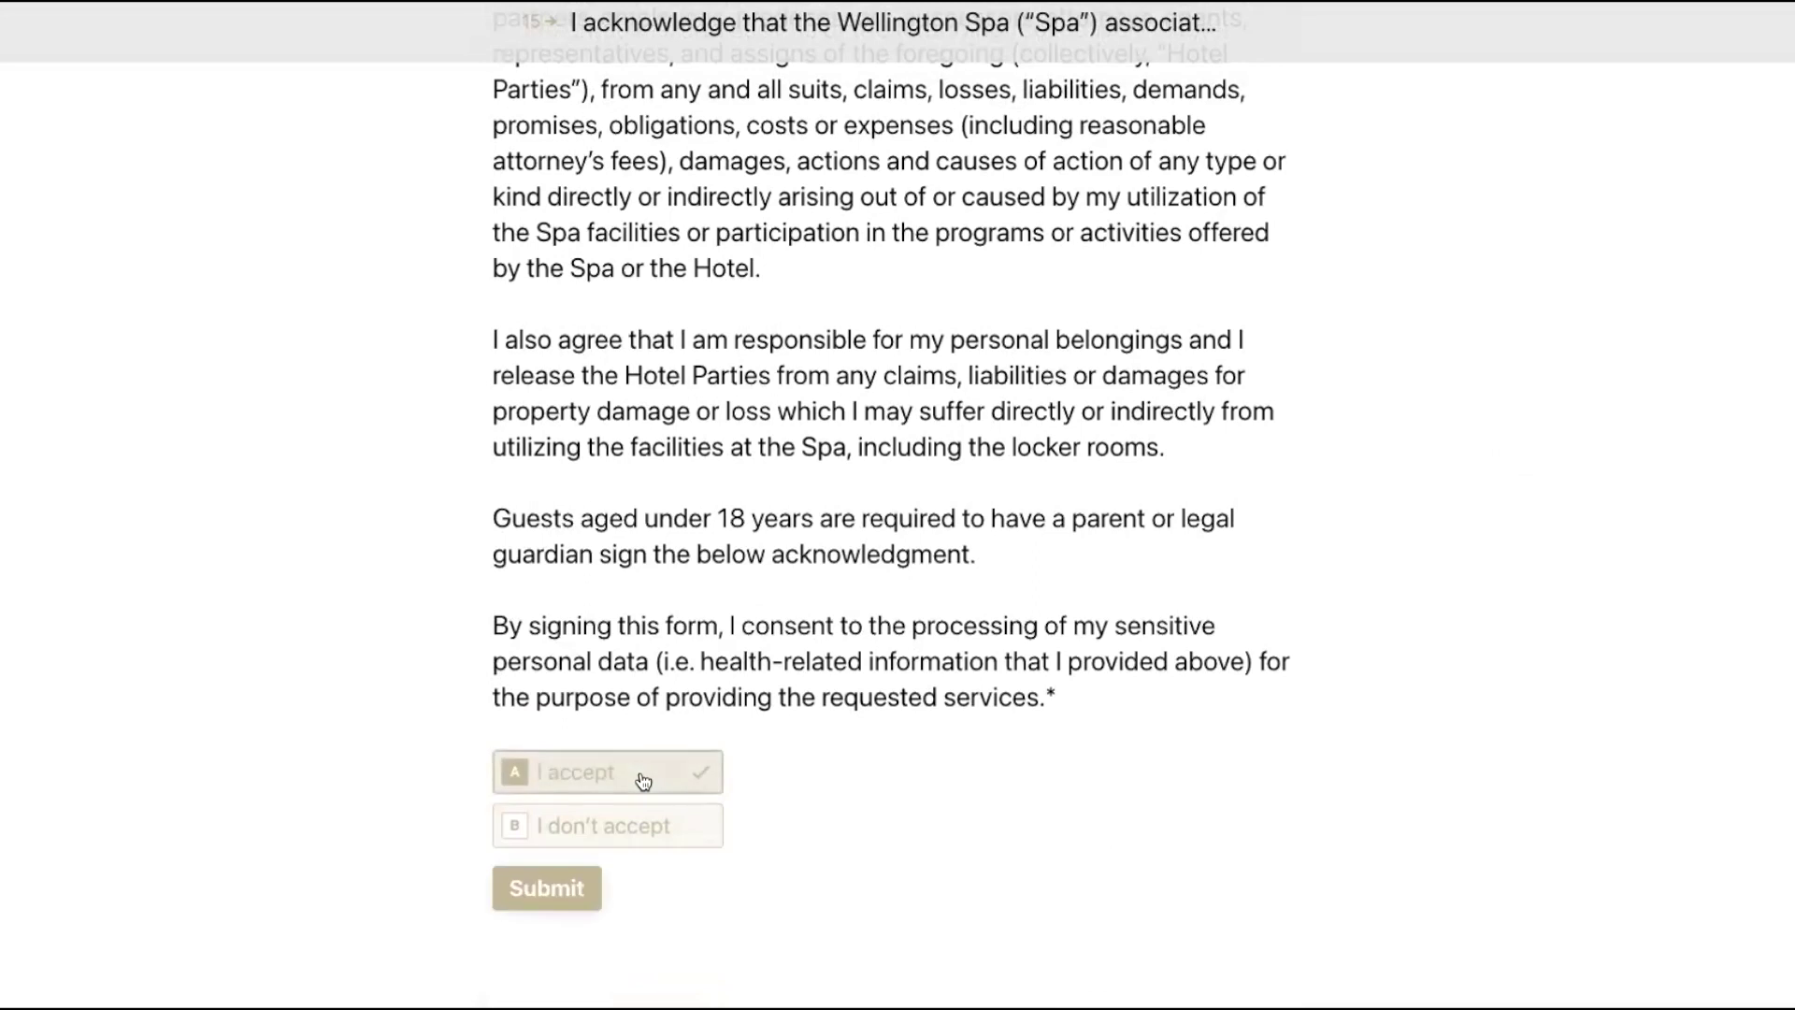
pyautogui.click(558, 899)
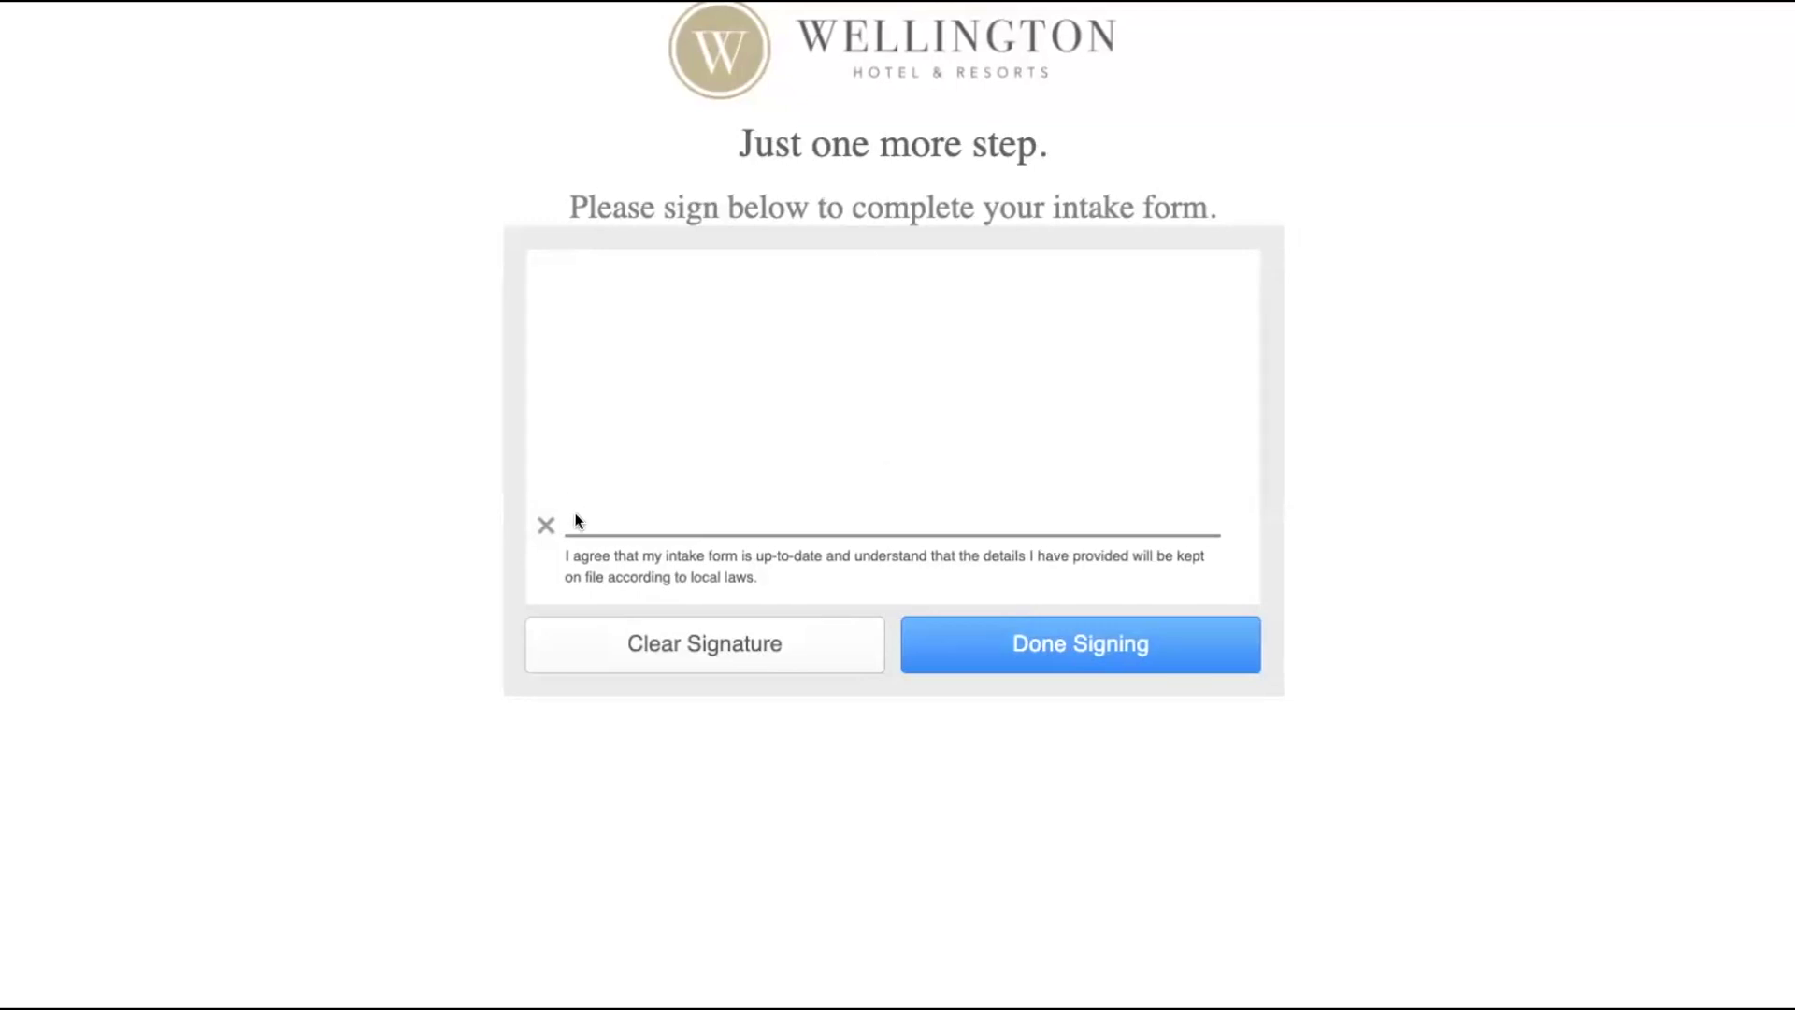
# - Sign the intake form by hand above the signature line, complete the signing and finish the form
pyautogui.moveTo(613, 440)
pyautogui.mouseDown()
pyautogui.moveTo(728, 501)
pyautogui.moveTo(940, 522)
pyautogui.mouseUp()
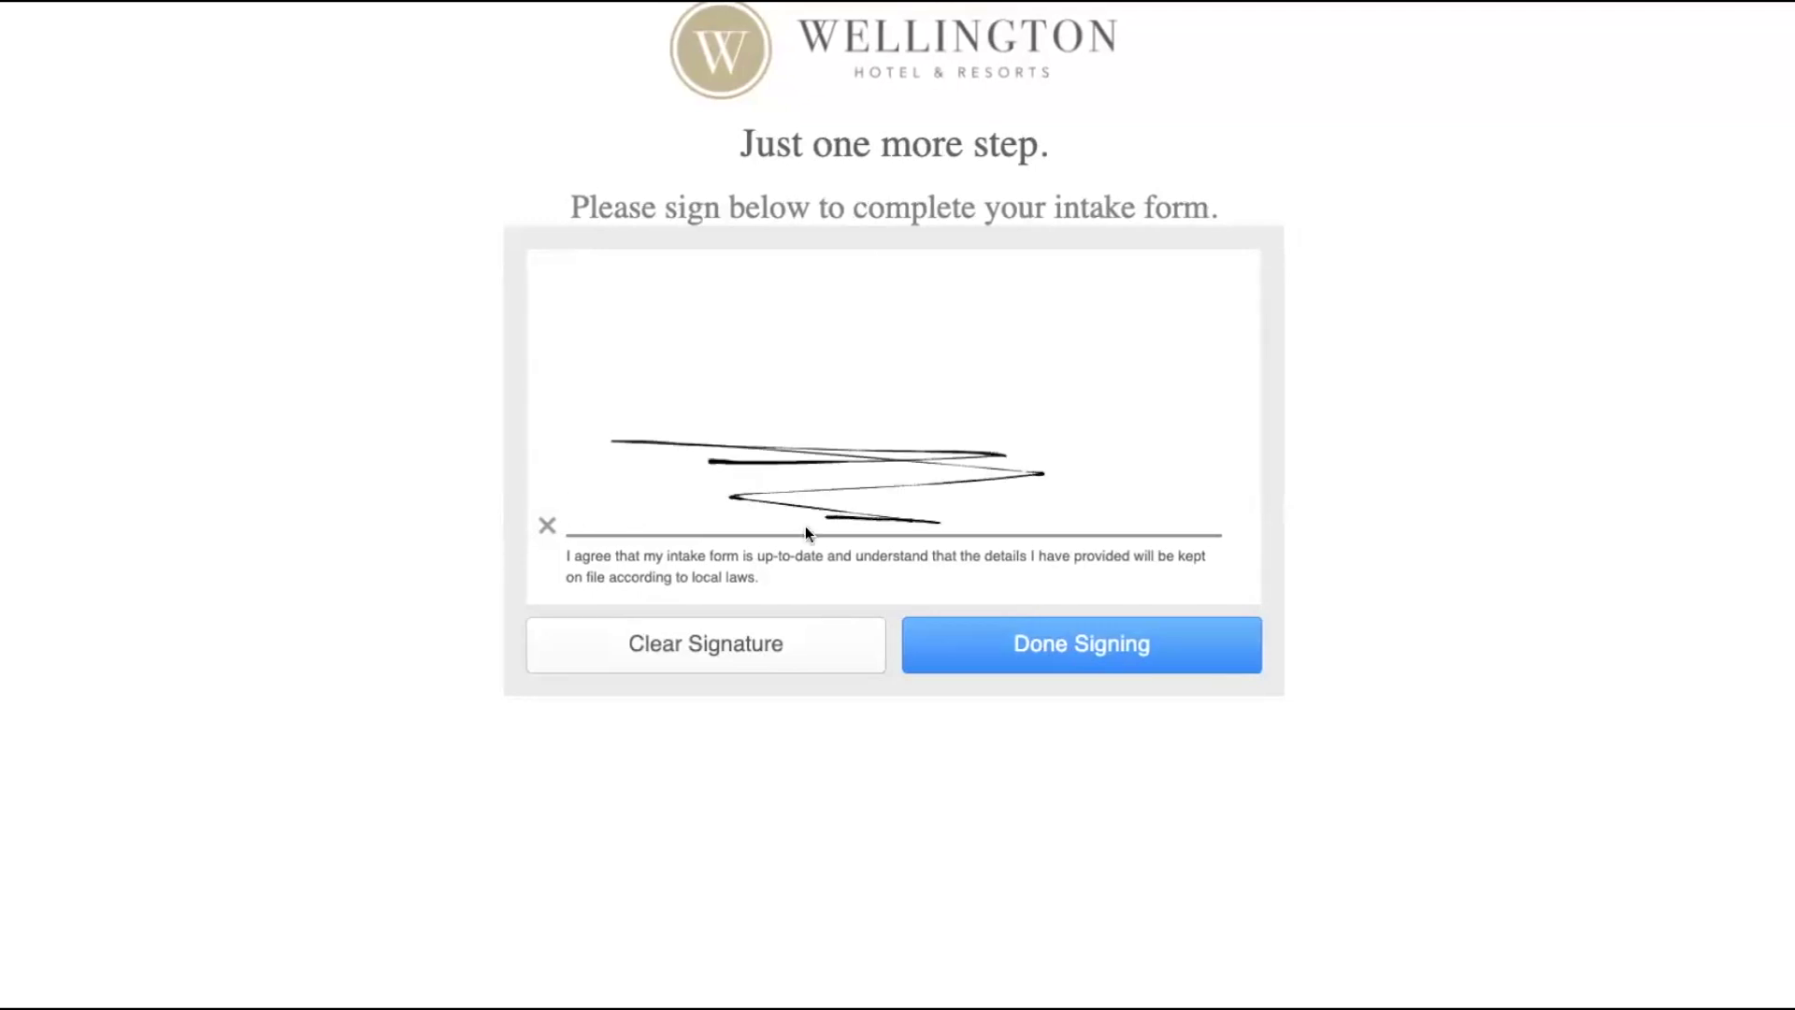
pyautogui.click(1146, 673)
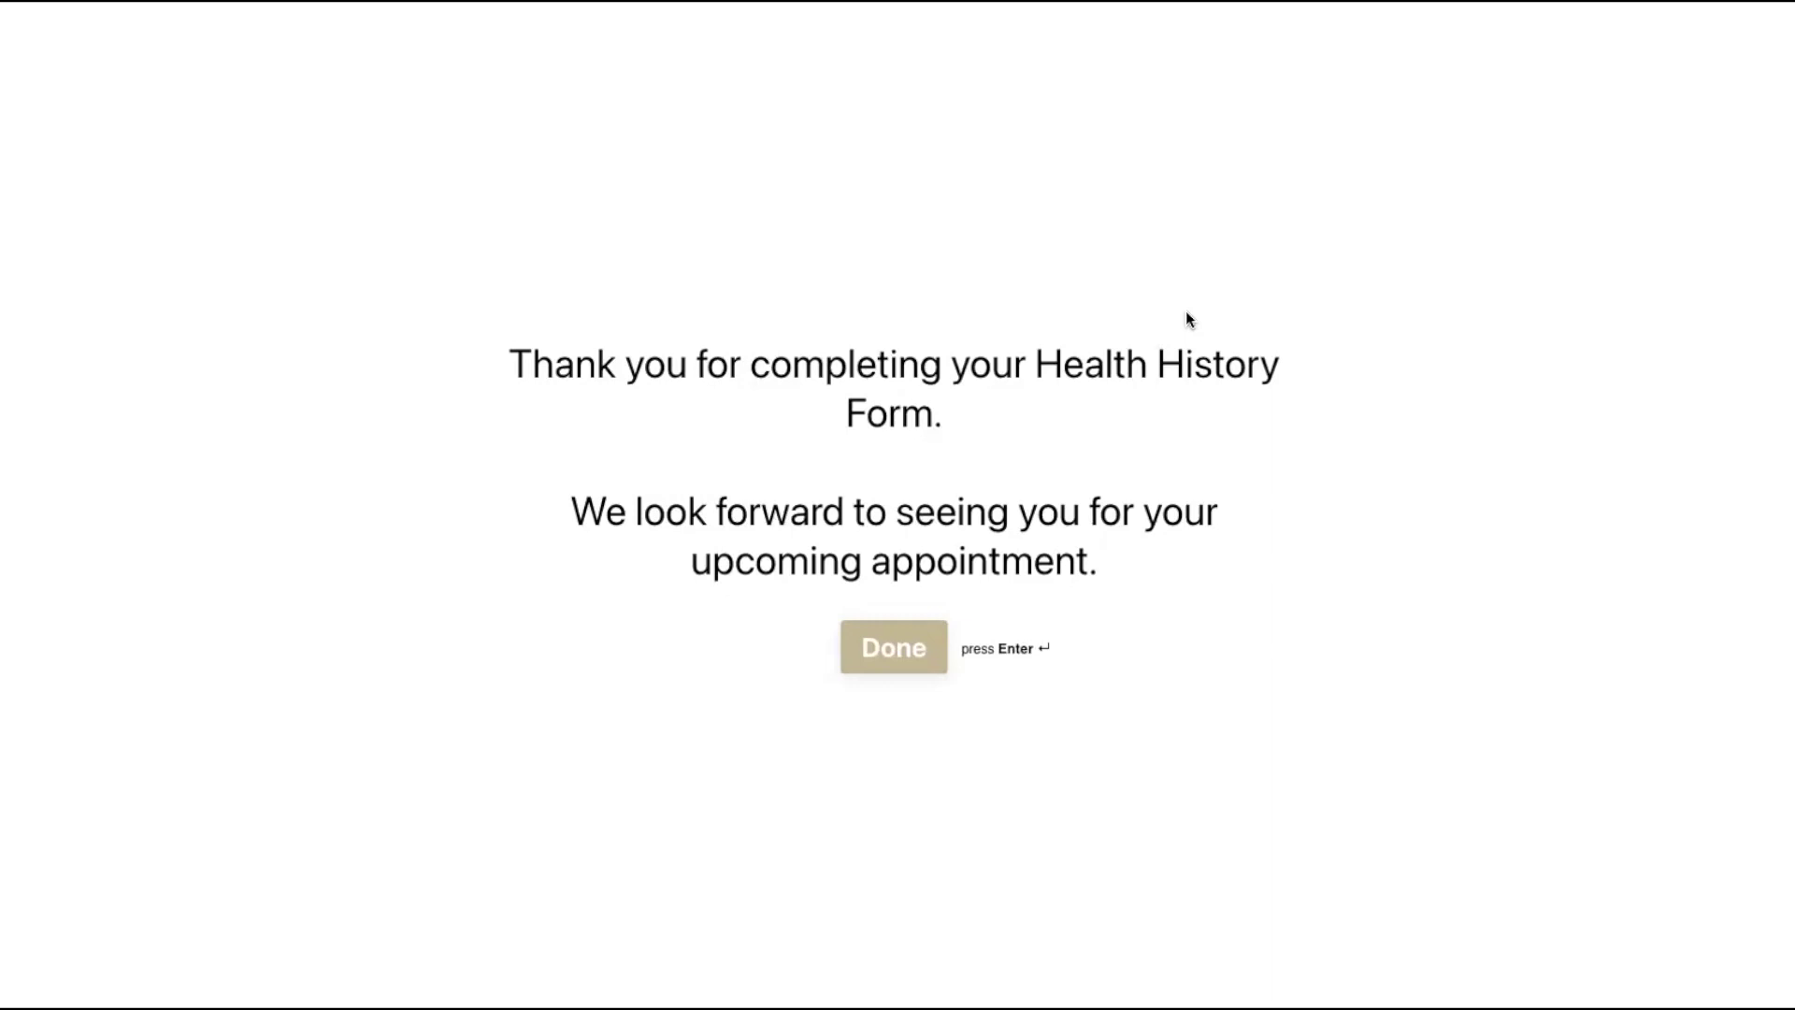
pyautogui.click(897, 669)
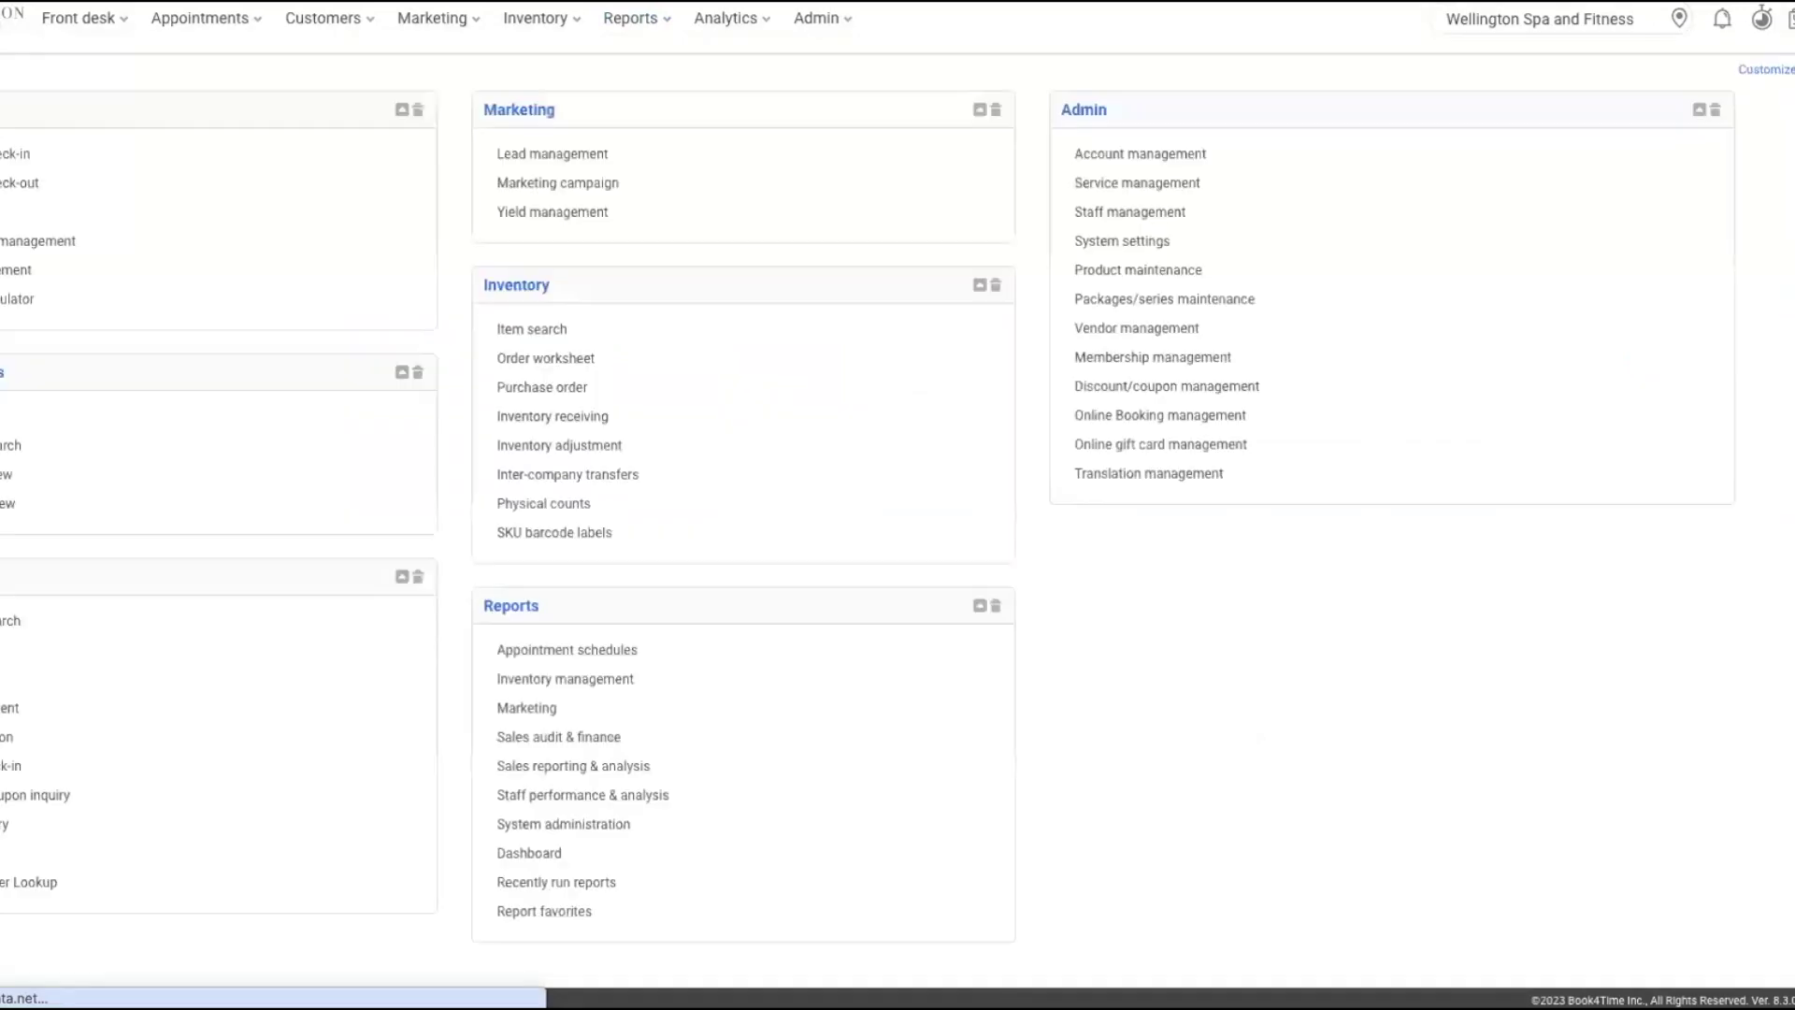
# - Switch to Book4Time and open the customer record from the 2:00pm Custom Massage - 90min appointment in the calendar
pyautogui.moveTo(248, 22)
pyautogui.click(221, 59)
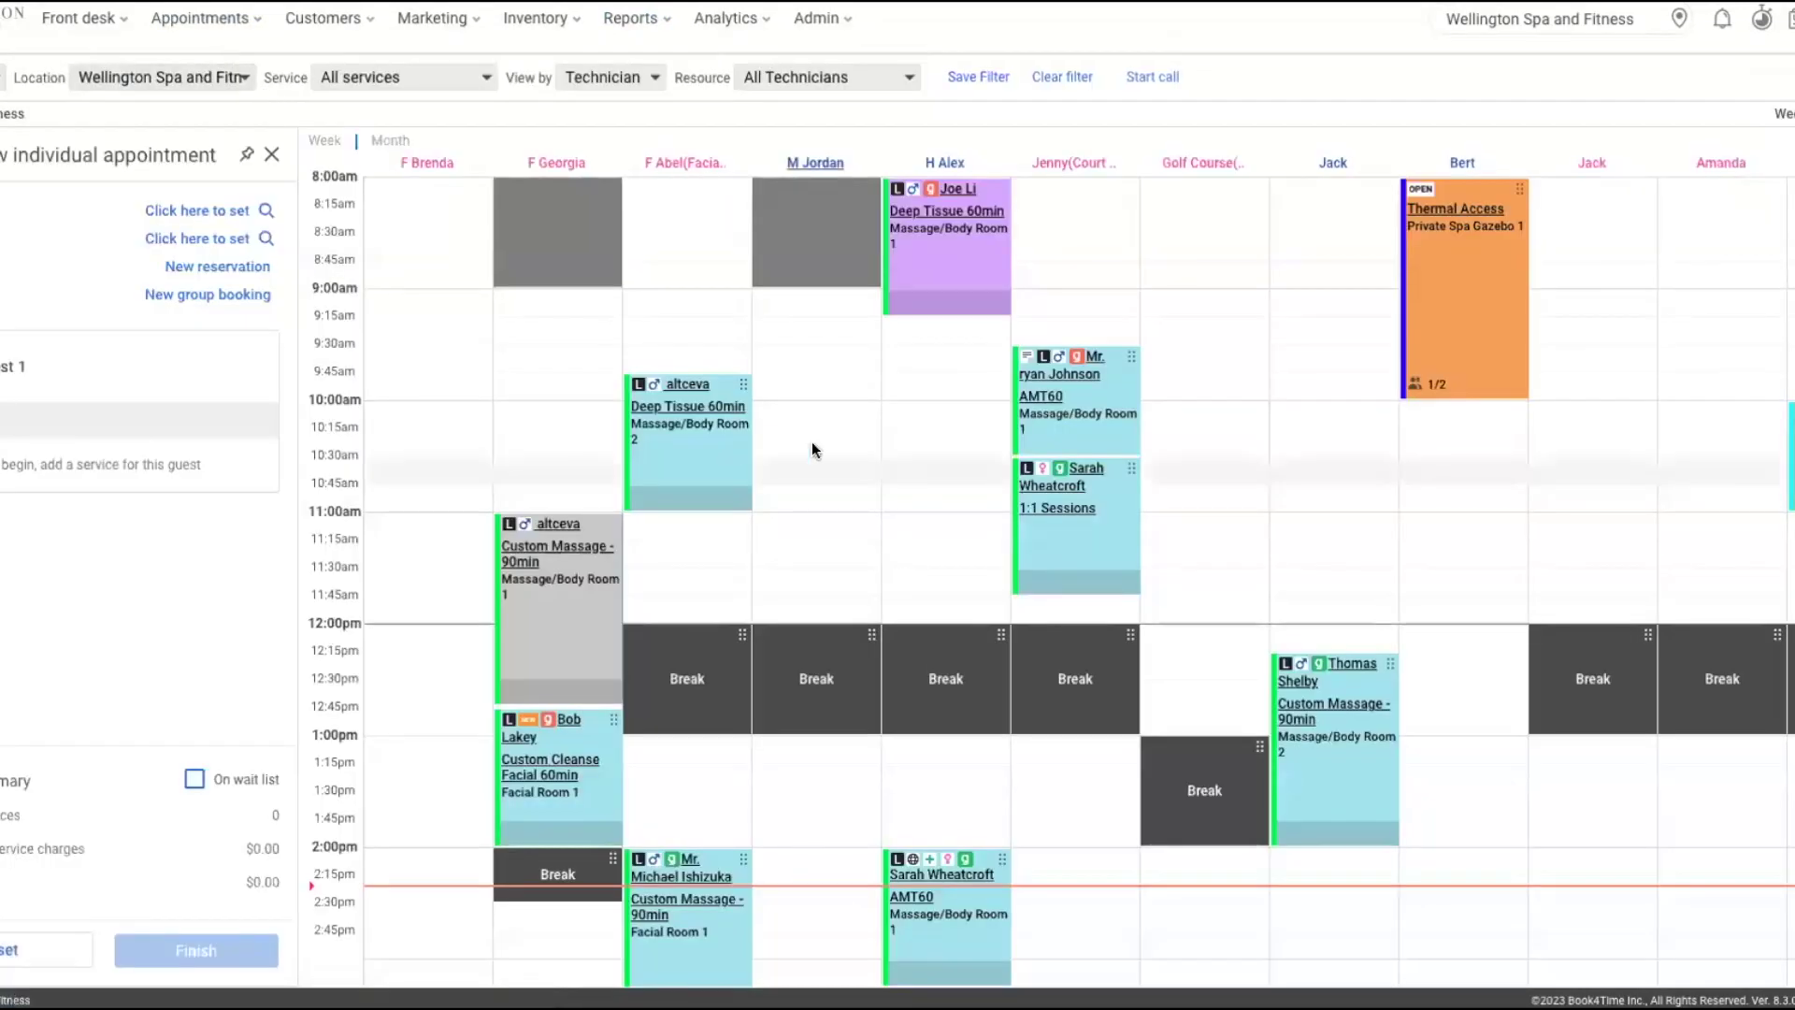
pyautogui.scroll(-3, 845, 436)
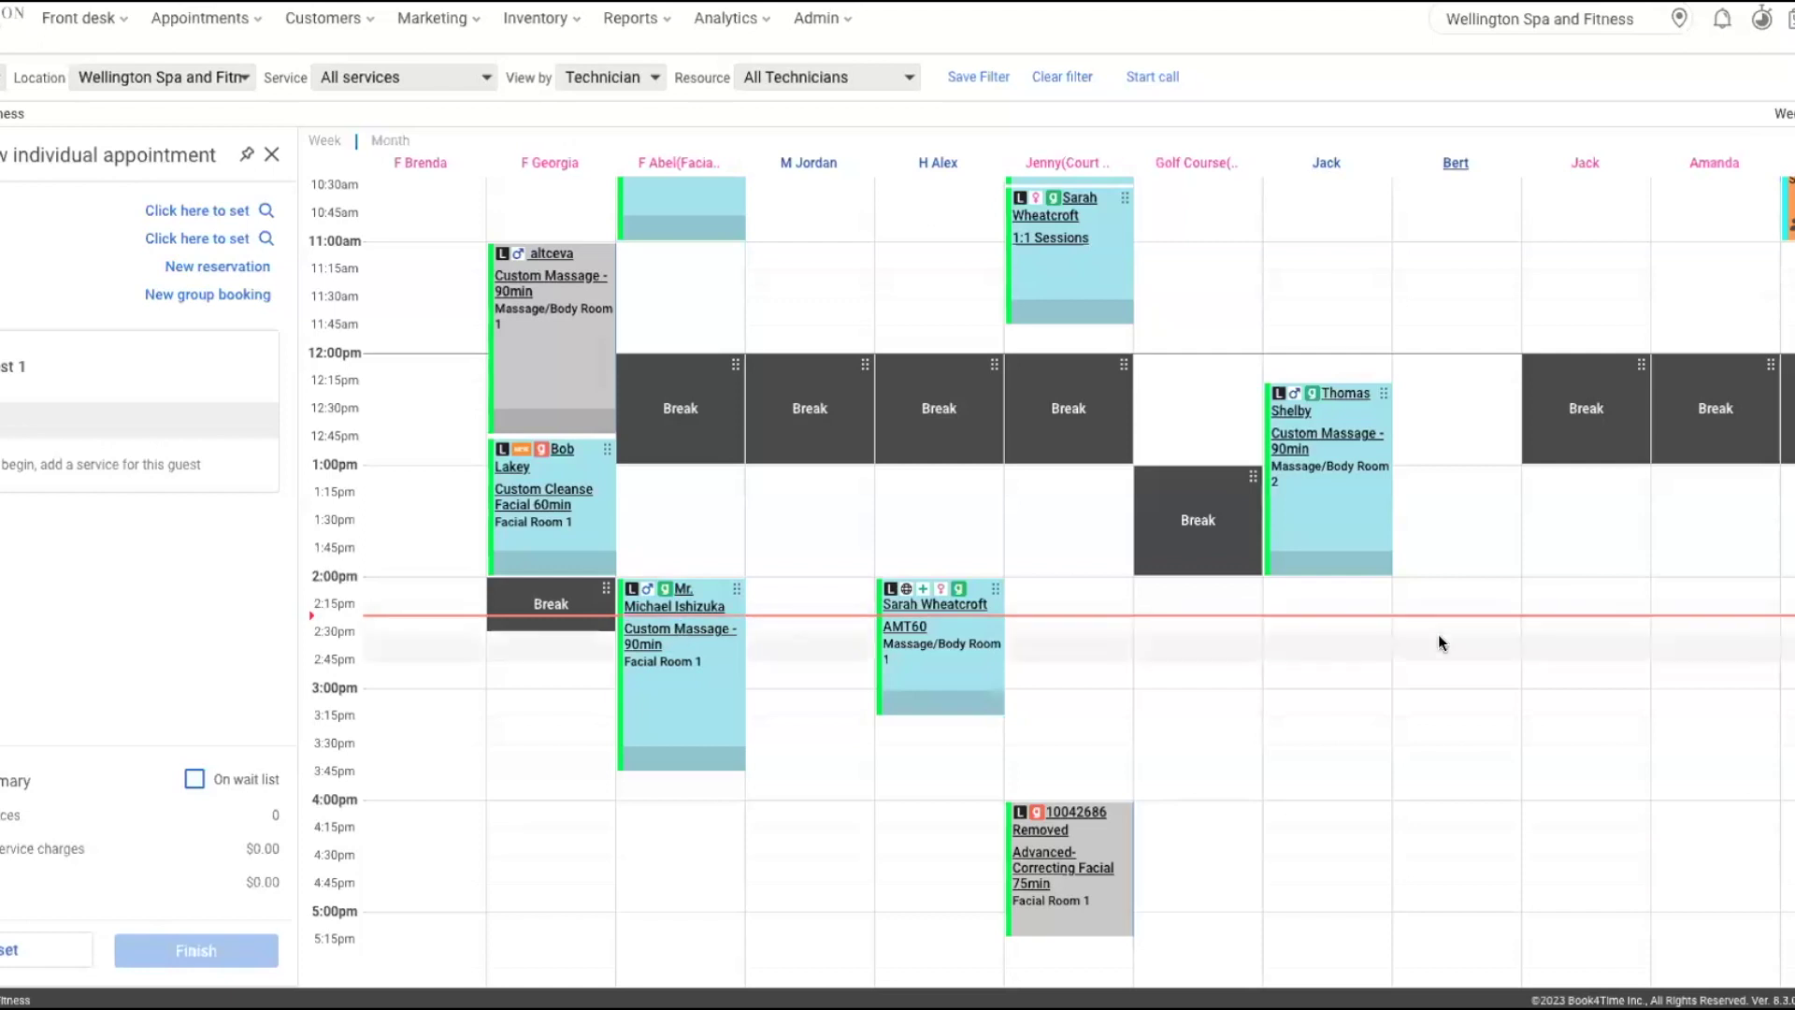
pyautogui.click(694, 613)
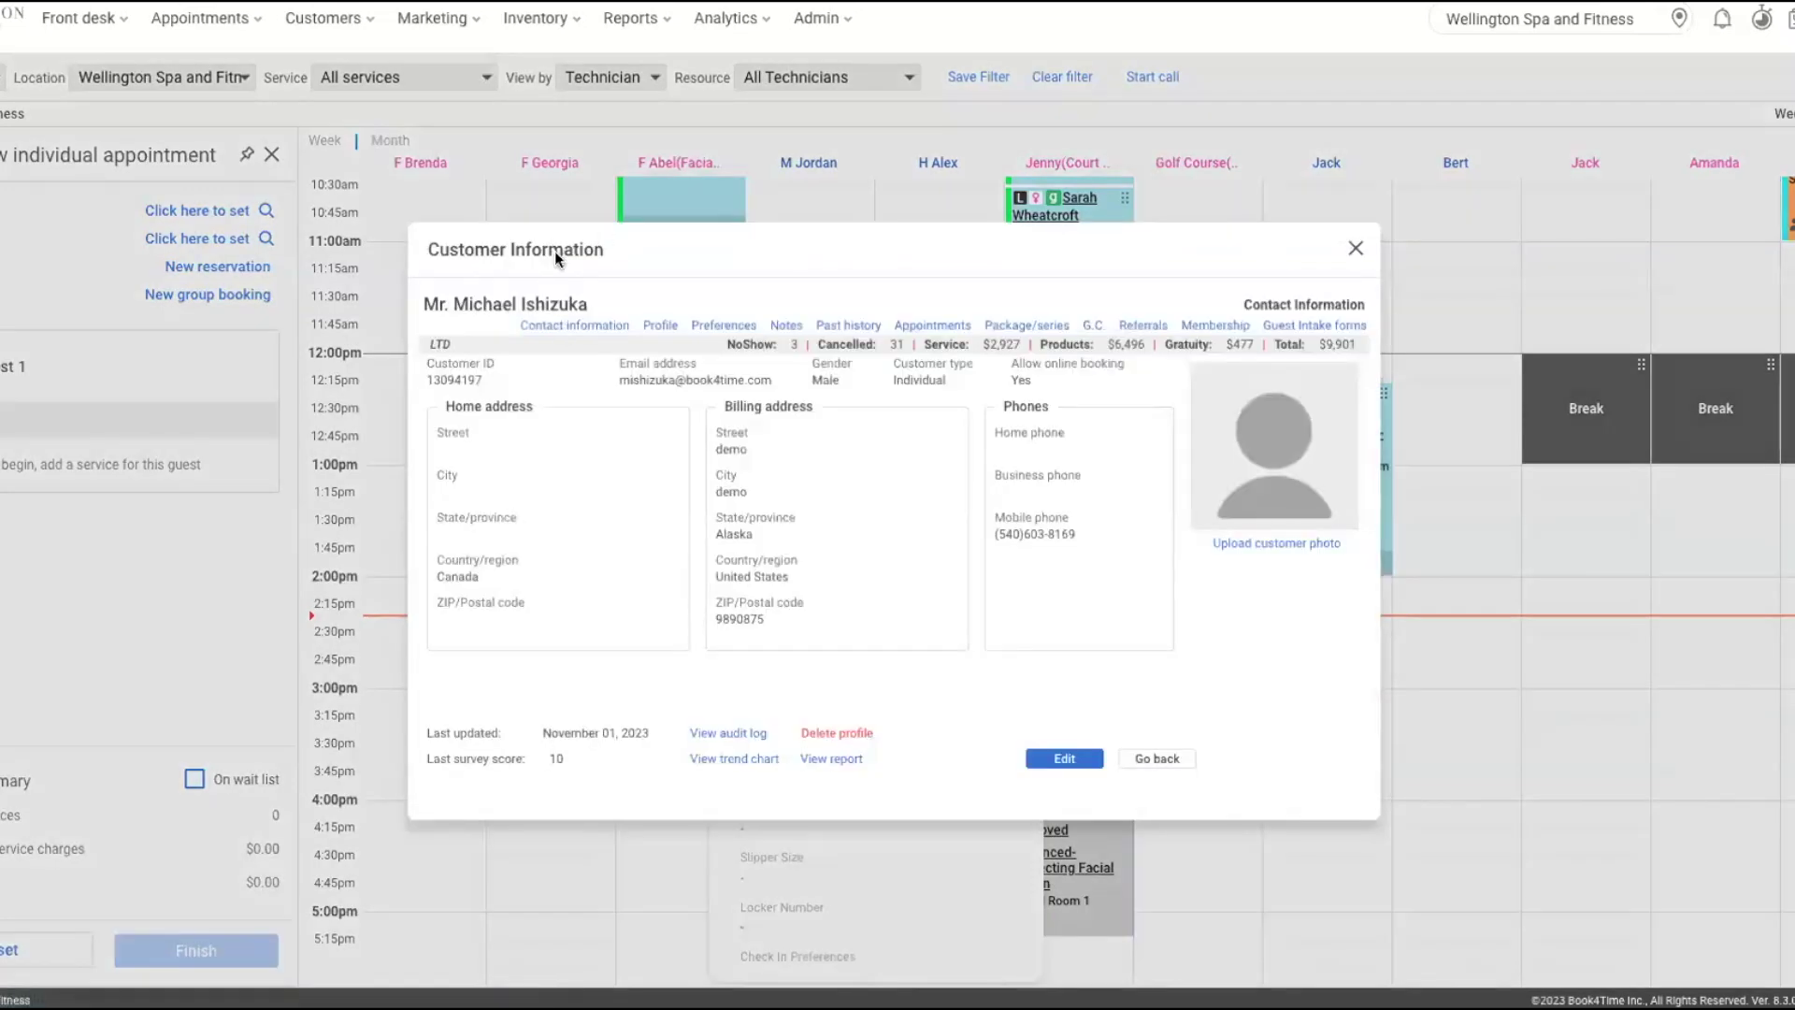
# - List the customer's guest intake forms and view the Book4Time Demo 2023 form completed November 1, 2023
pyautogui.click(1291, 335)
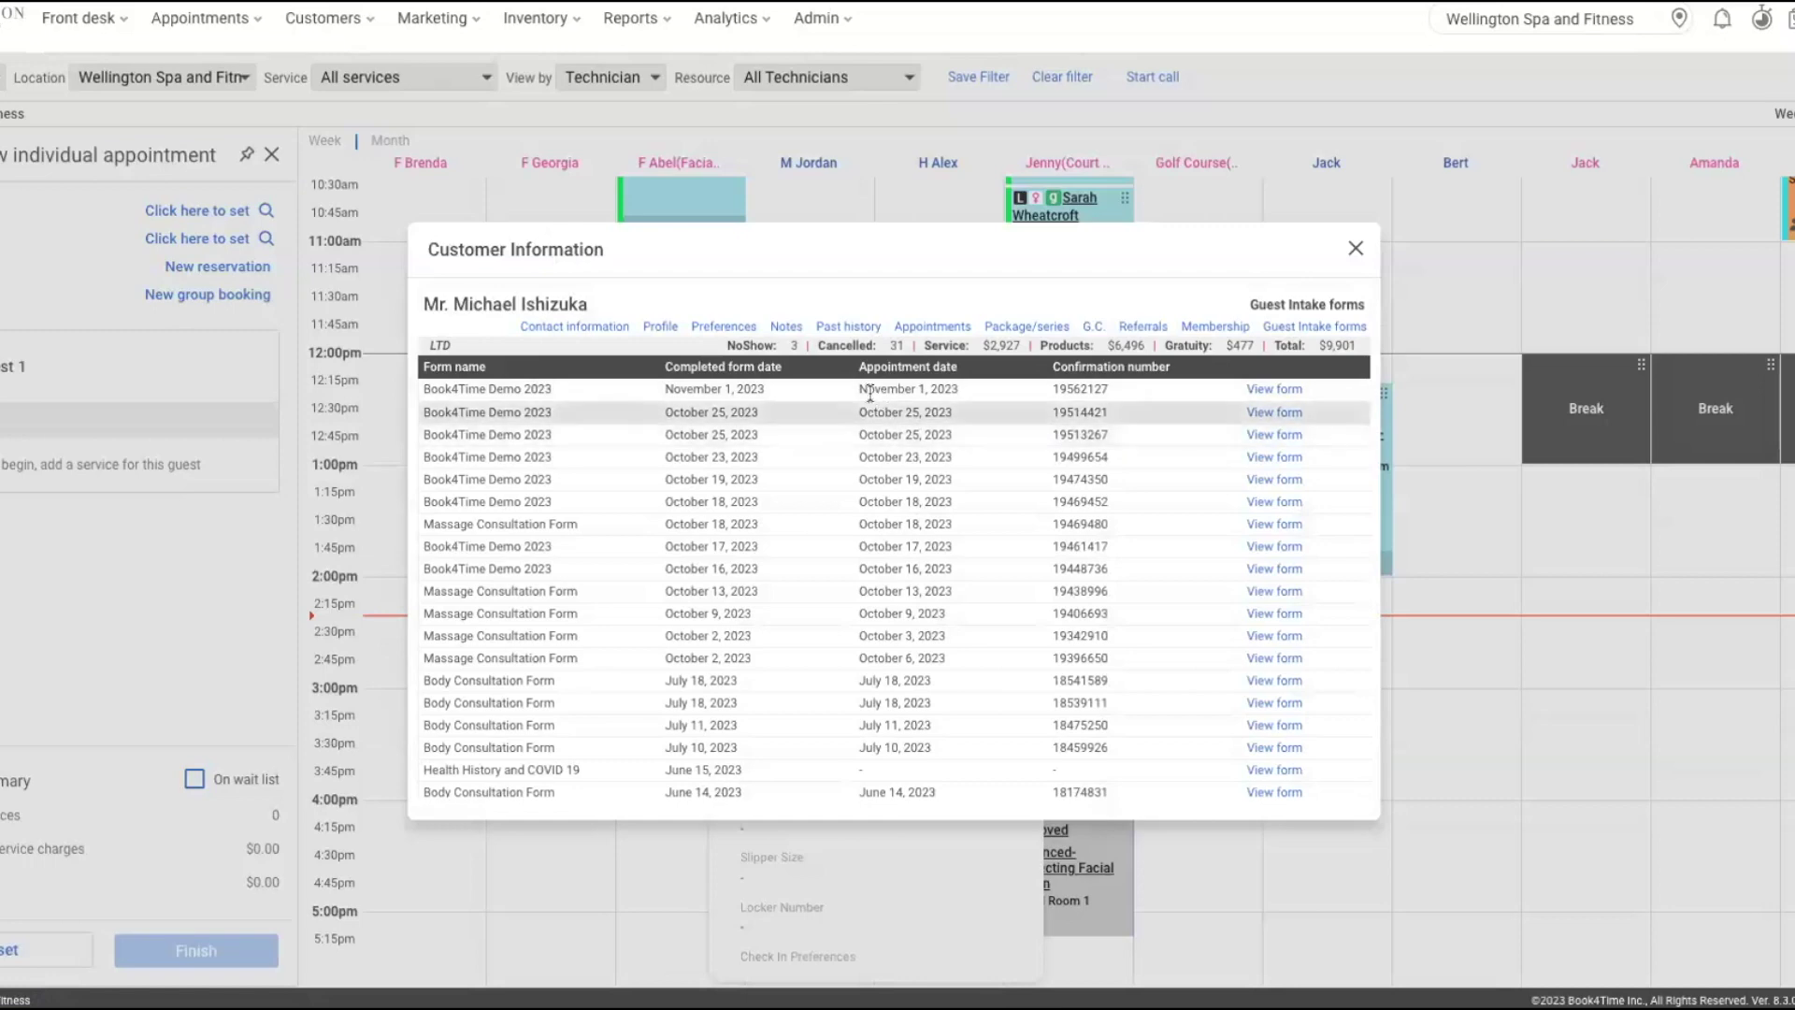
pyautogui.click(1248, 385)
pyautogui.moveTo(650, 92); pyautogui.dragTo(1057, 72)
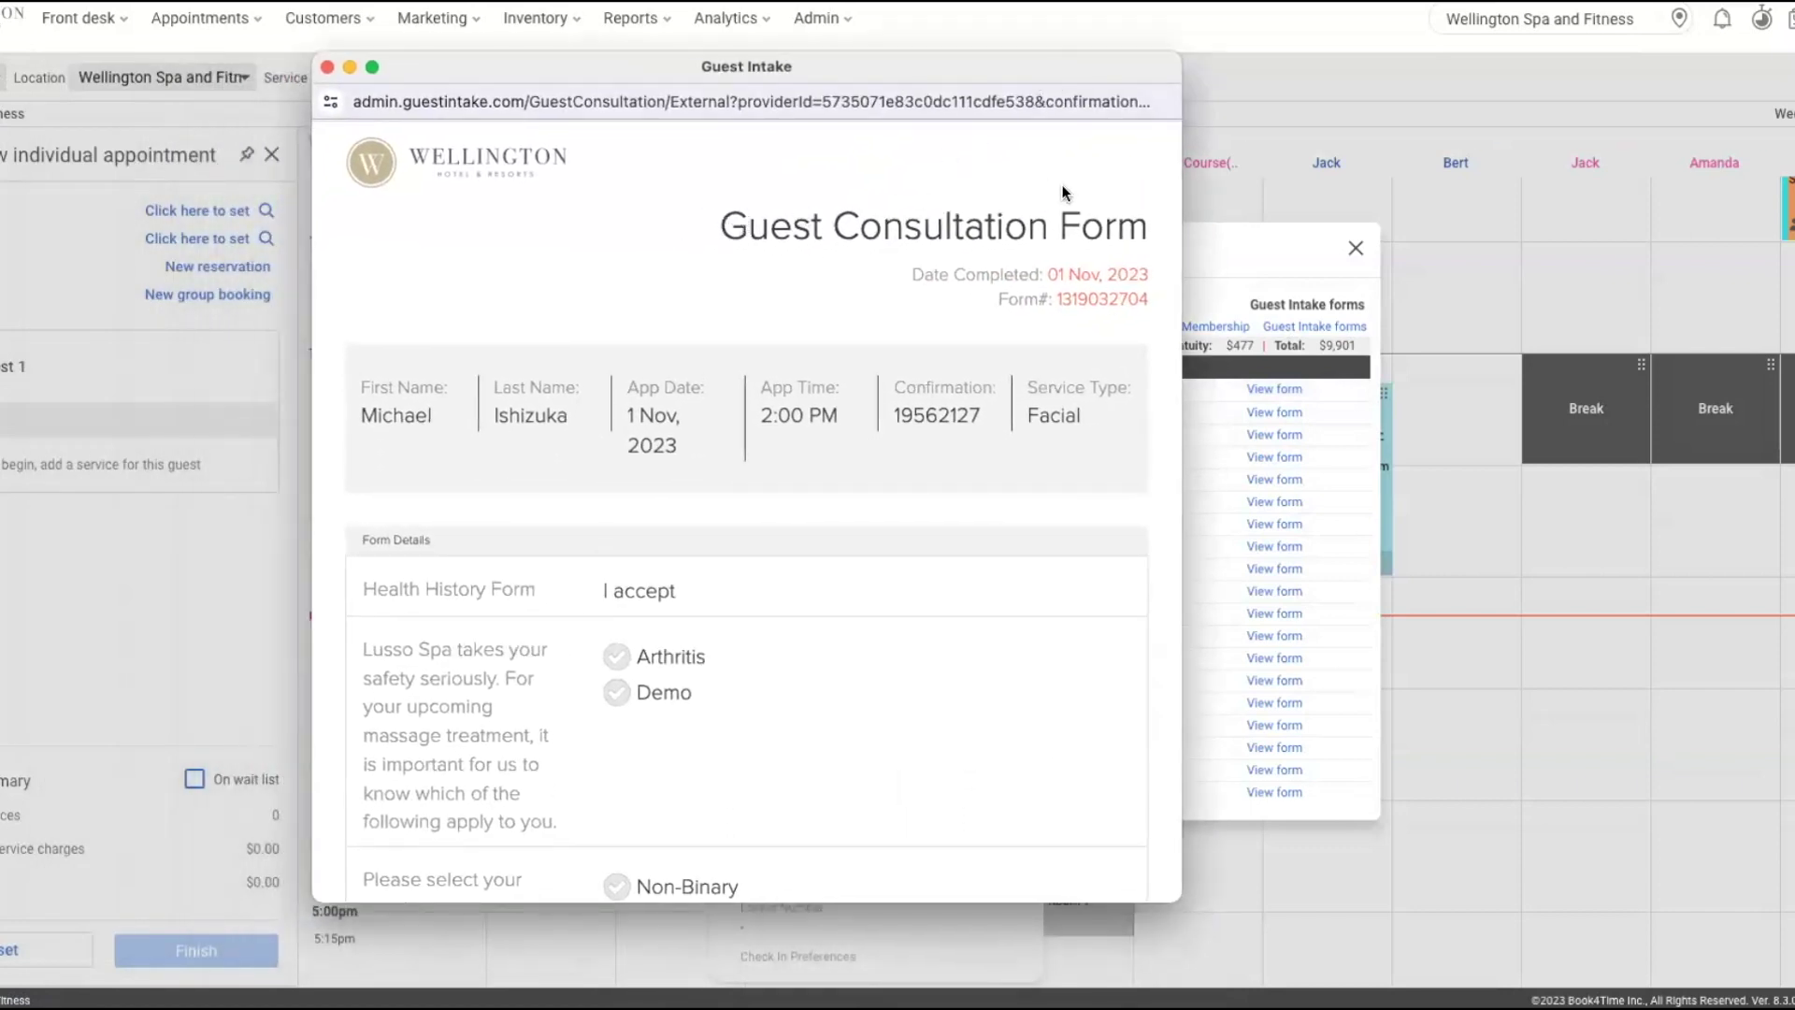
# - Review the consultation form's completion date, appointment details, health conditions, gender, pregnancy answers and selected services
pyautogui.moveTo(1043, 274); pyautogui.dragTo(1141, 271)
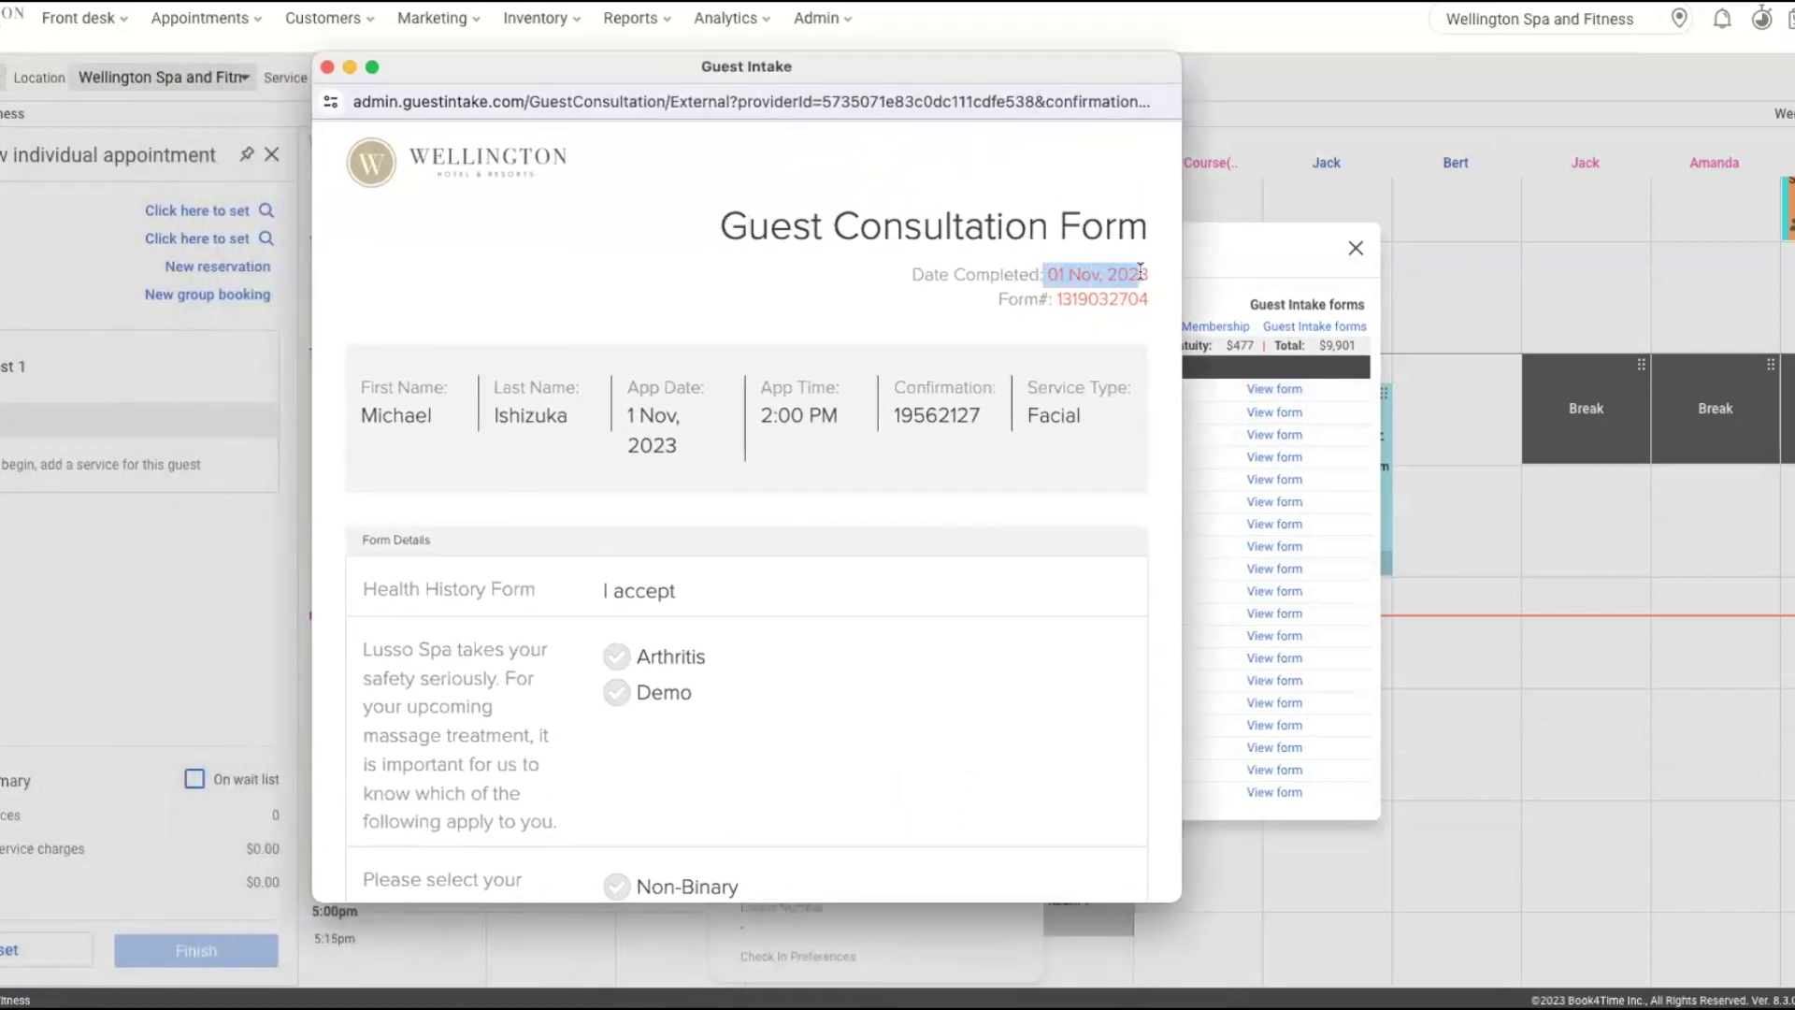
pyautogui.click(1117, 288)
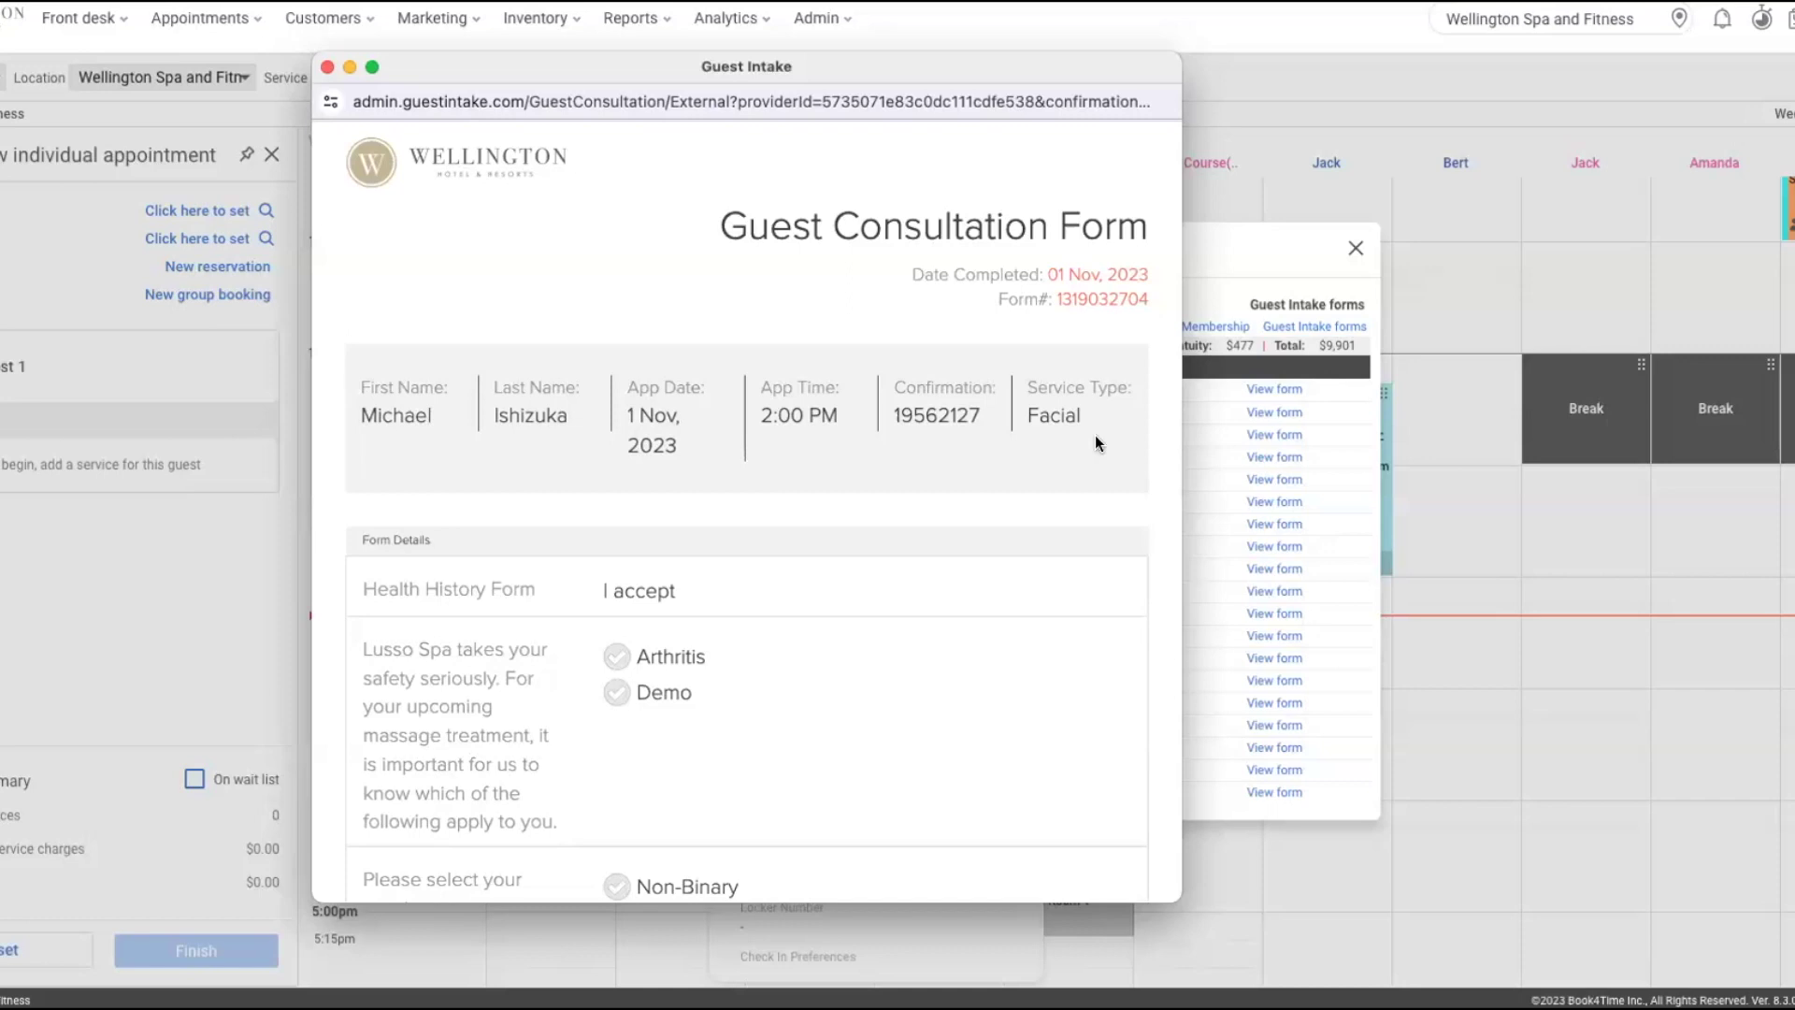
pyautogui.scroll(-5, 1096, 437)
pyautogui.scroll(-3, 1096, 435)
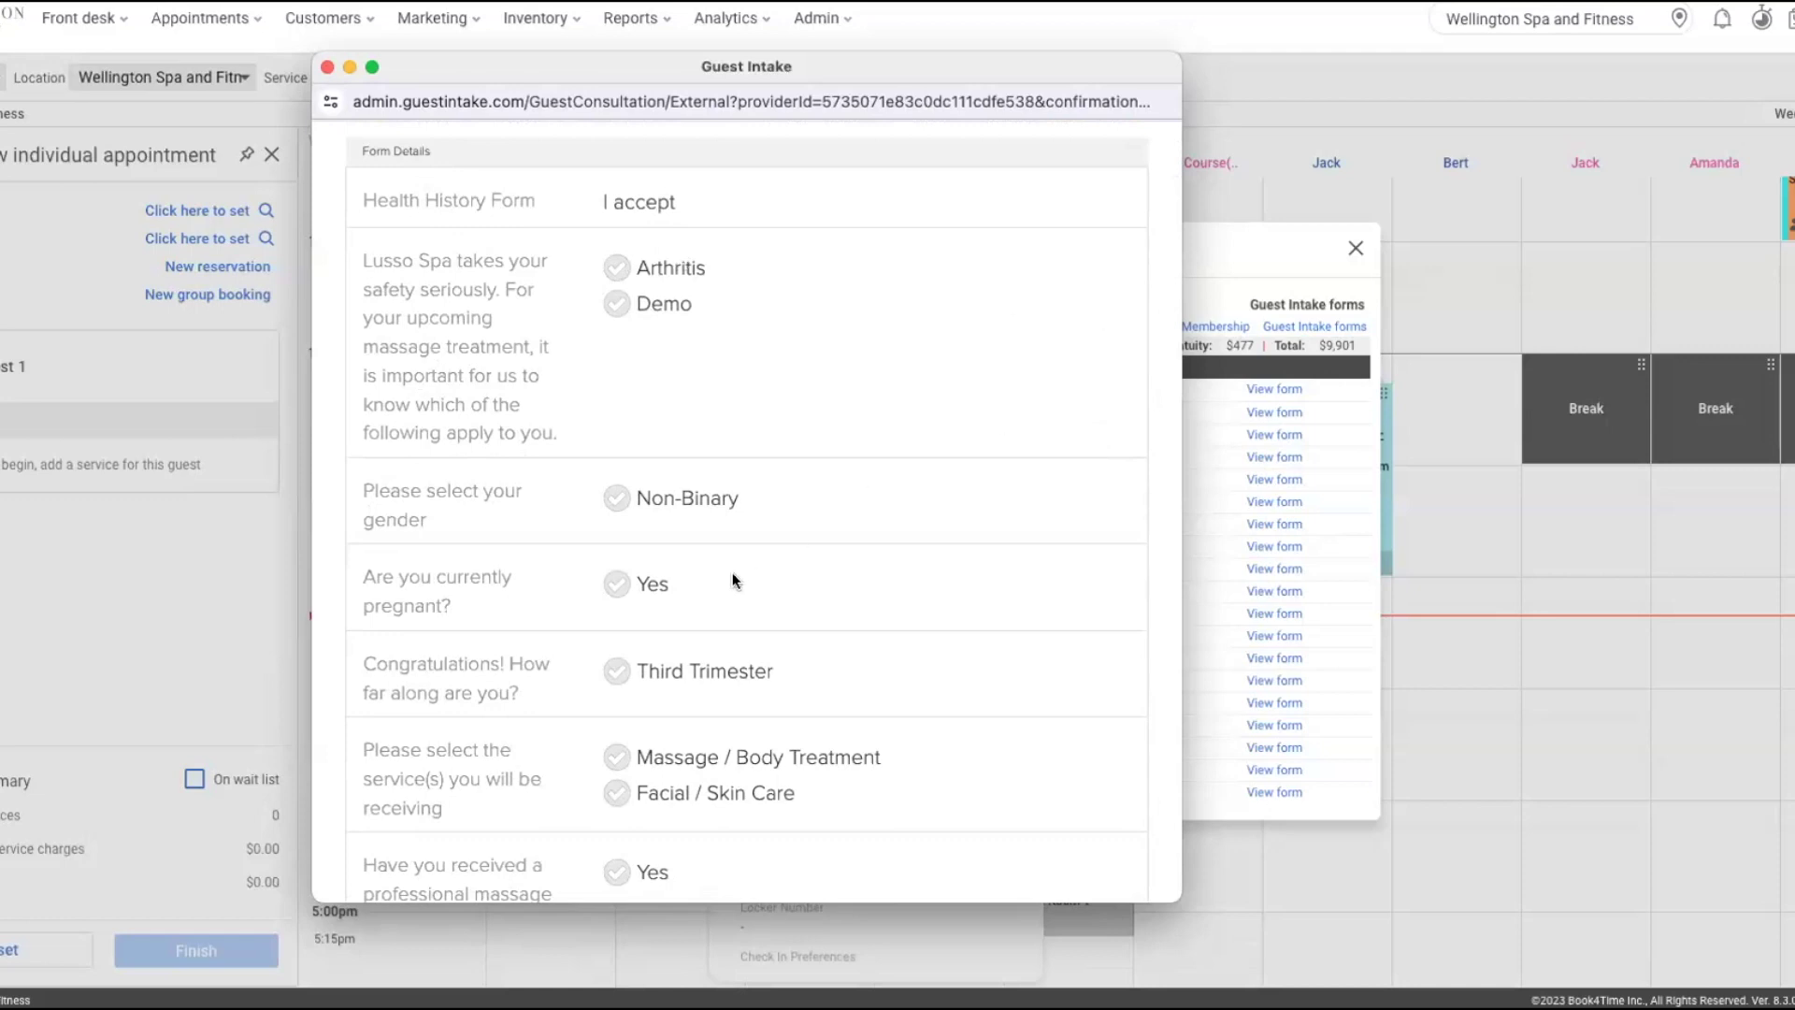
pyautogui.scroll(-1, 806, 671)
pyautogui.moveTo(806, 672); pyautogui.dragTo(664, 665)
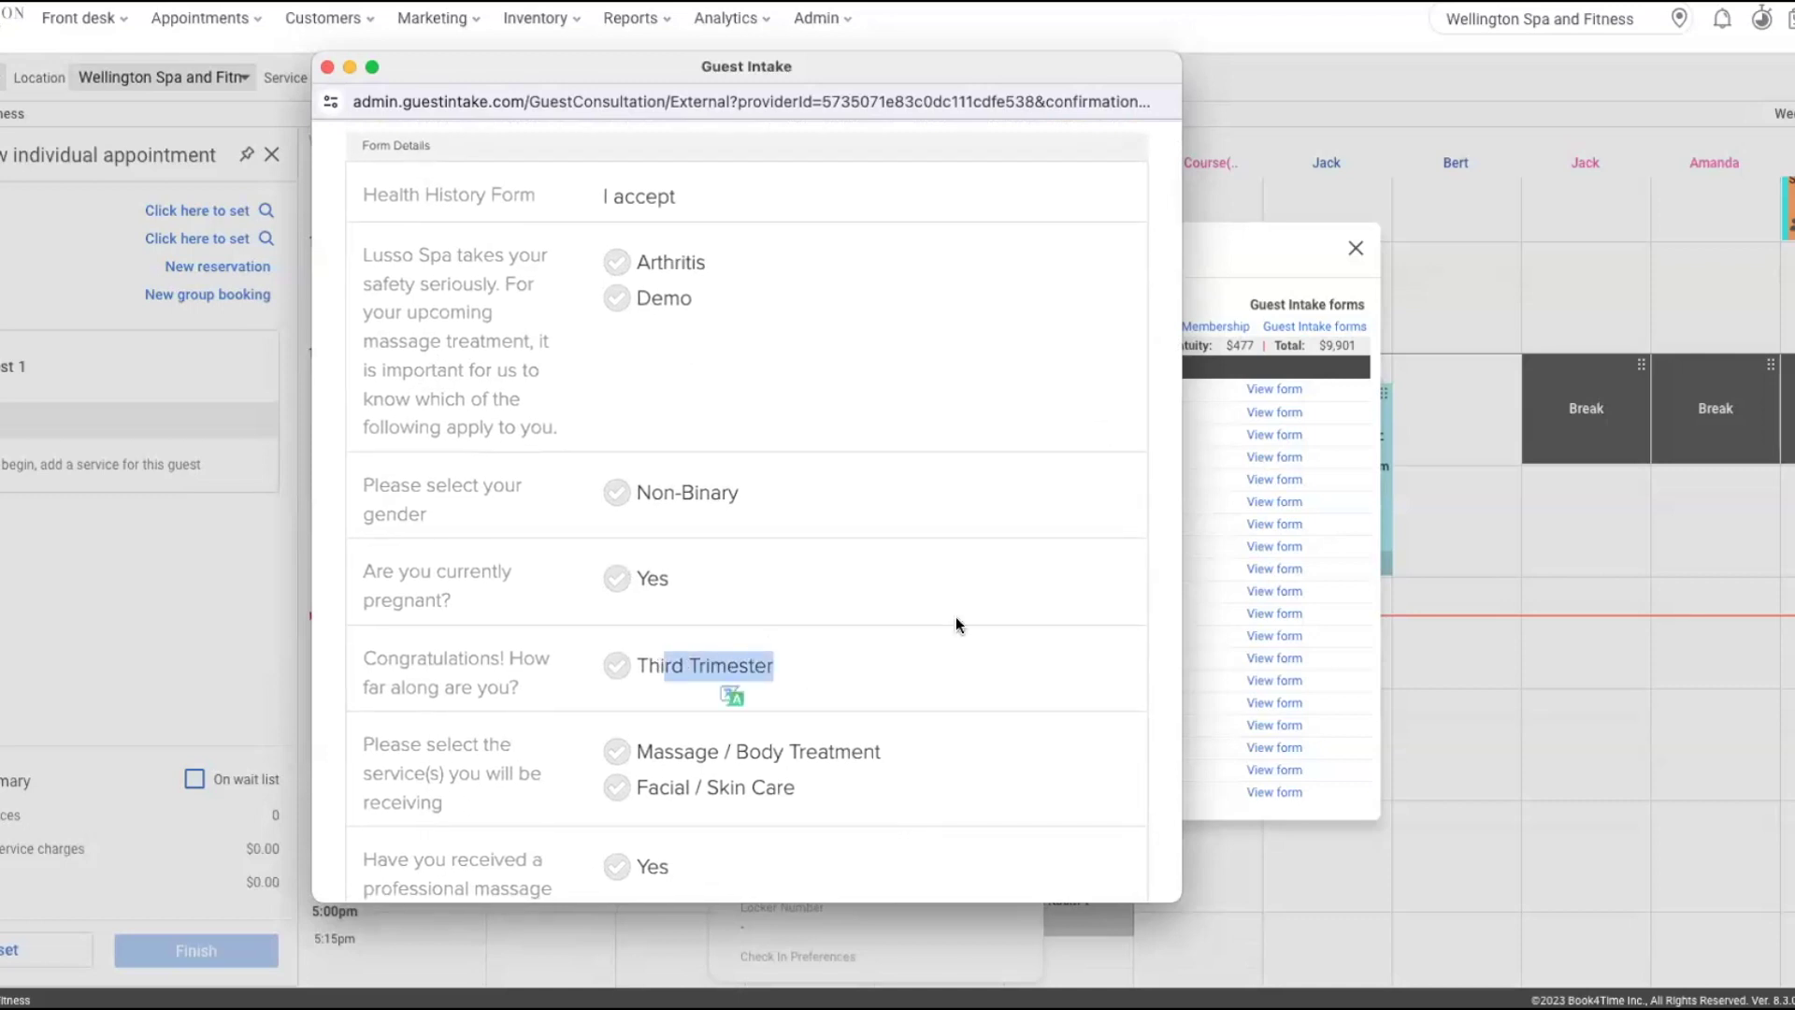
pyautogui.scroll(-3, 939, 621)
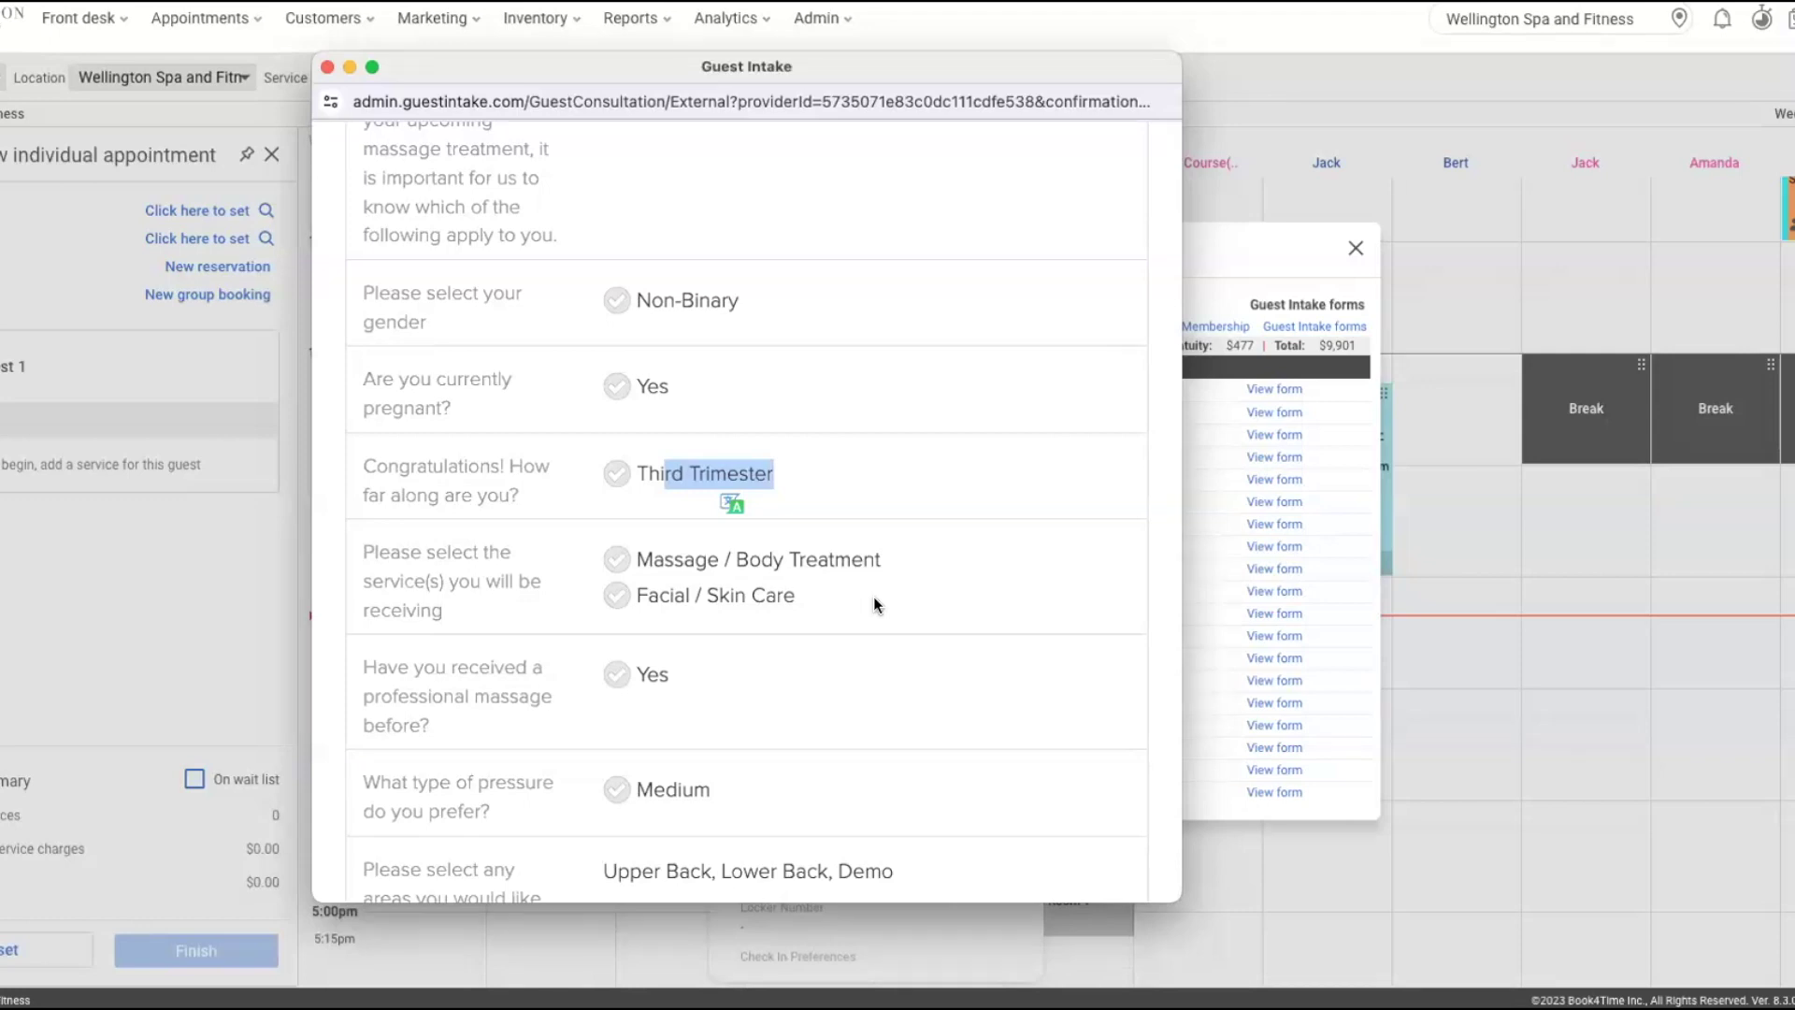
# - Review the form's massage, facial, add-on and special event answers, the acknowledgment and guest signature, and close the form
pyautogui.scroll(-3, 874, 599)
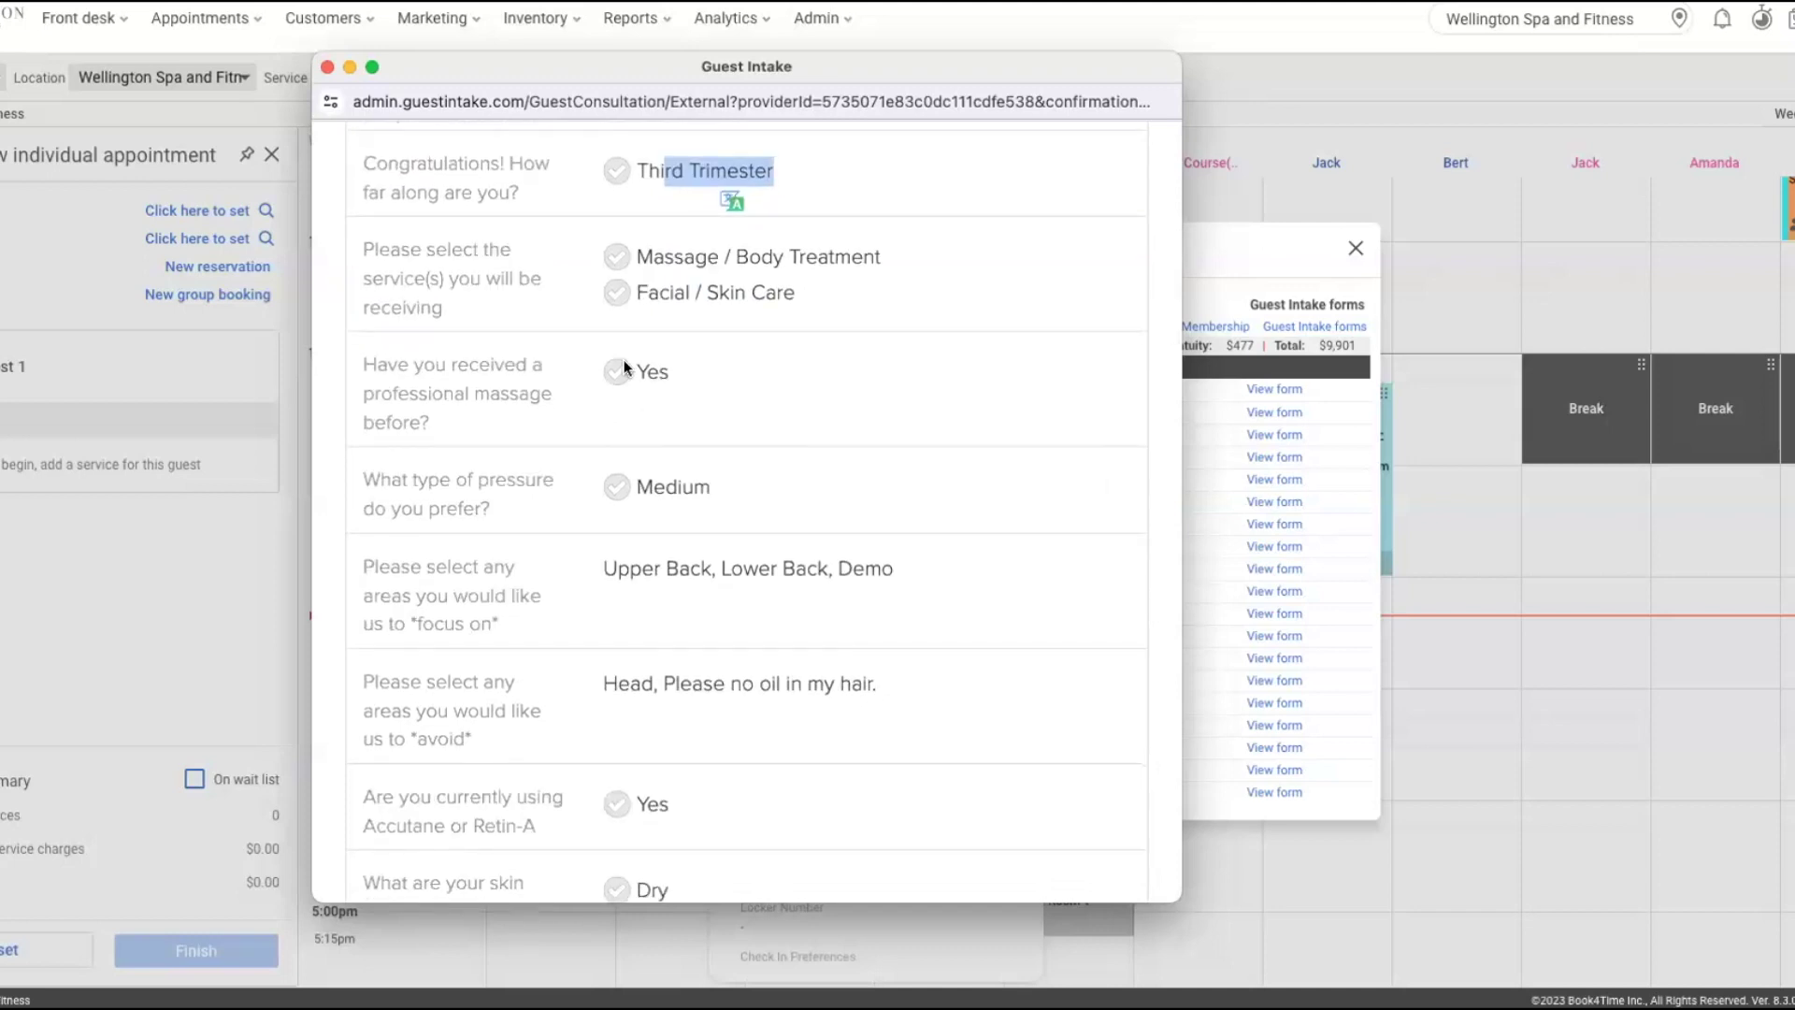
pyautogui.scroll(-1, 920, 422)
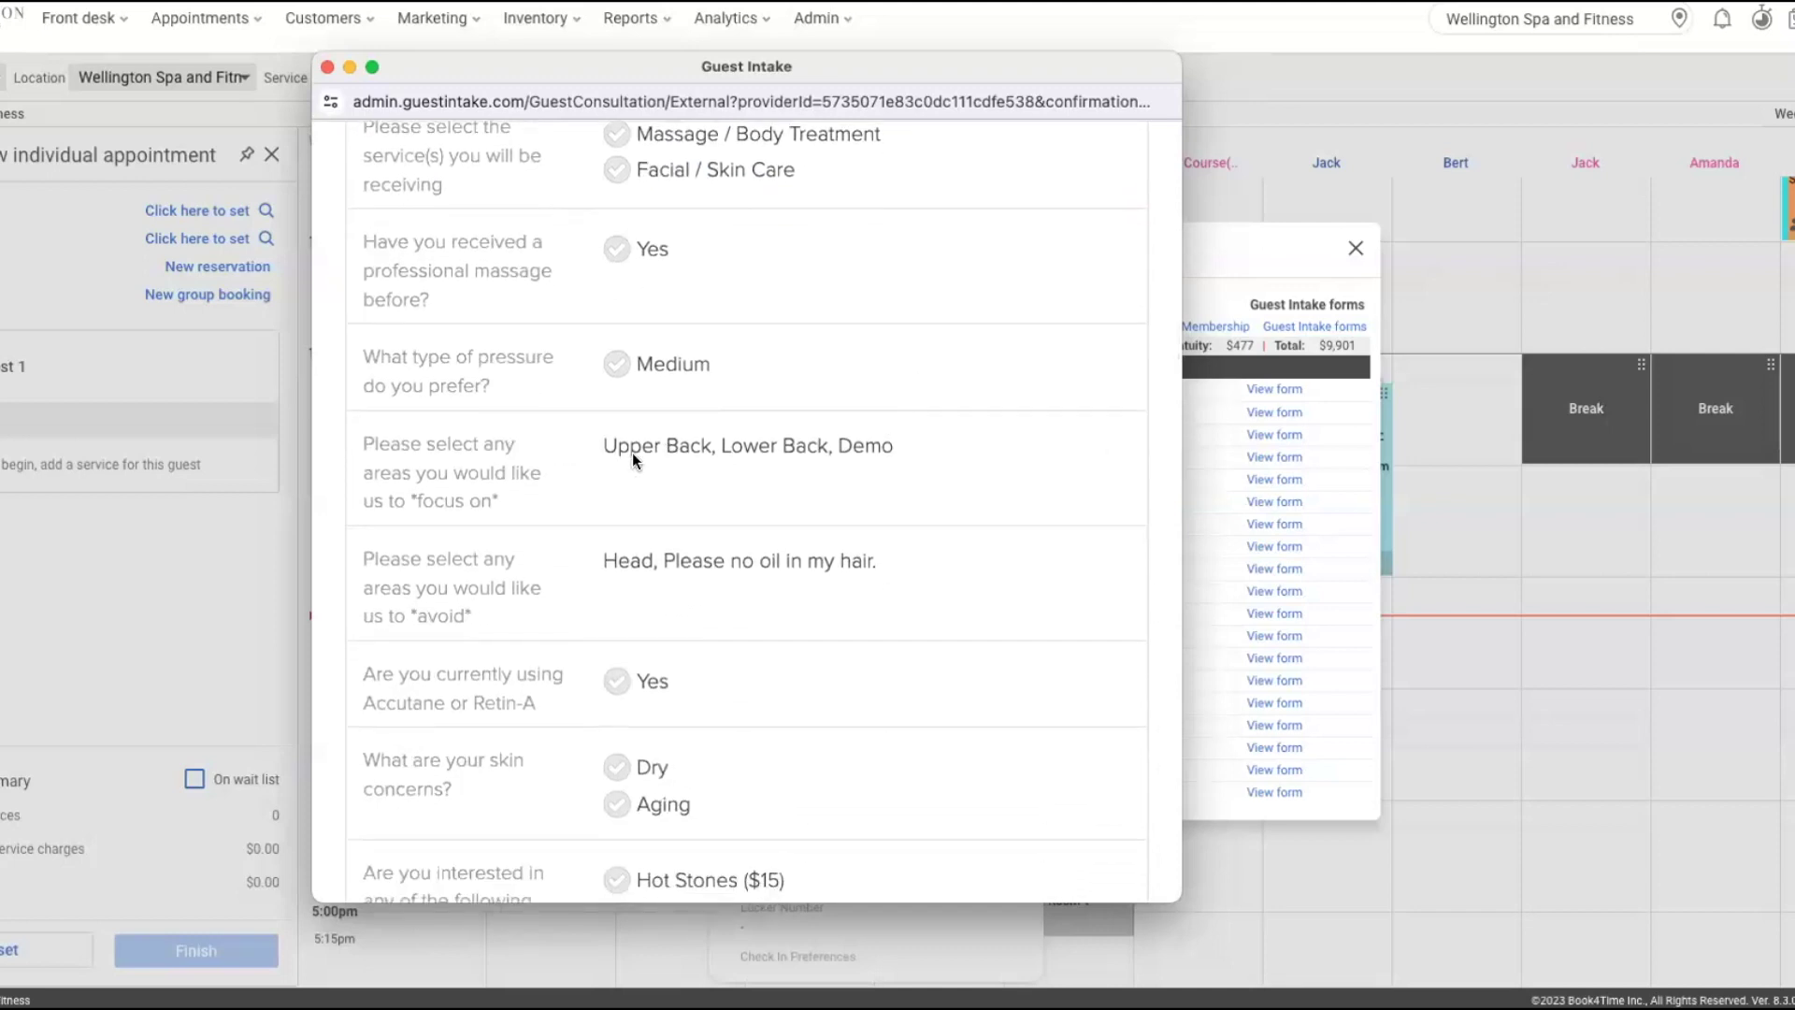
pyautogui.moveTo(612, 450); pyautogui.dragTo(892, 451)
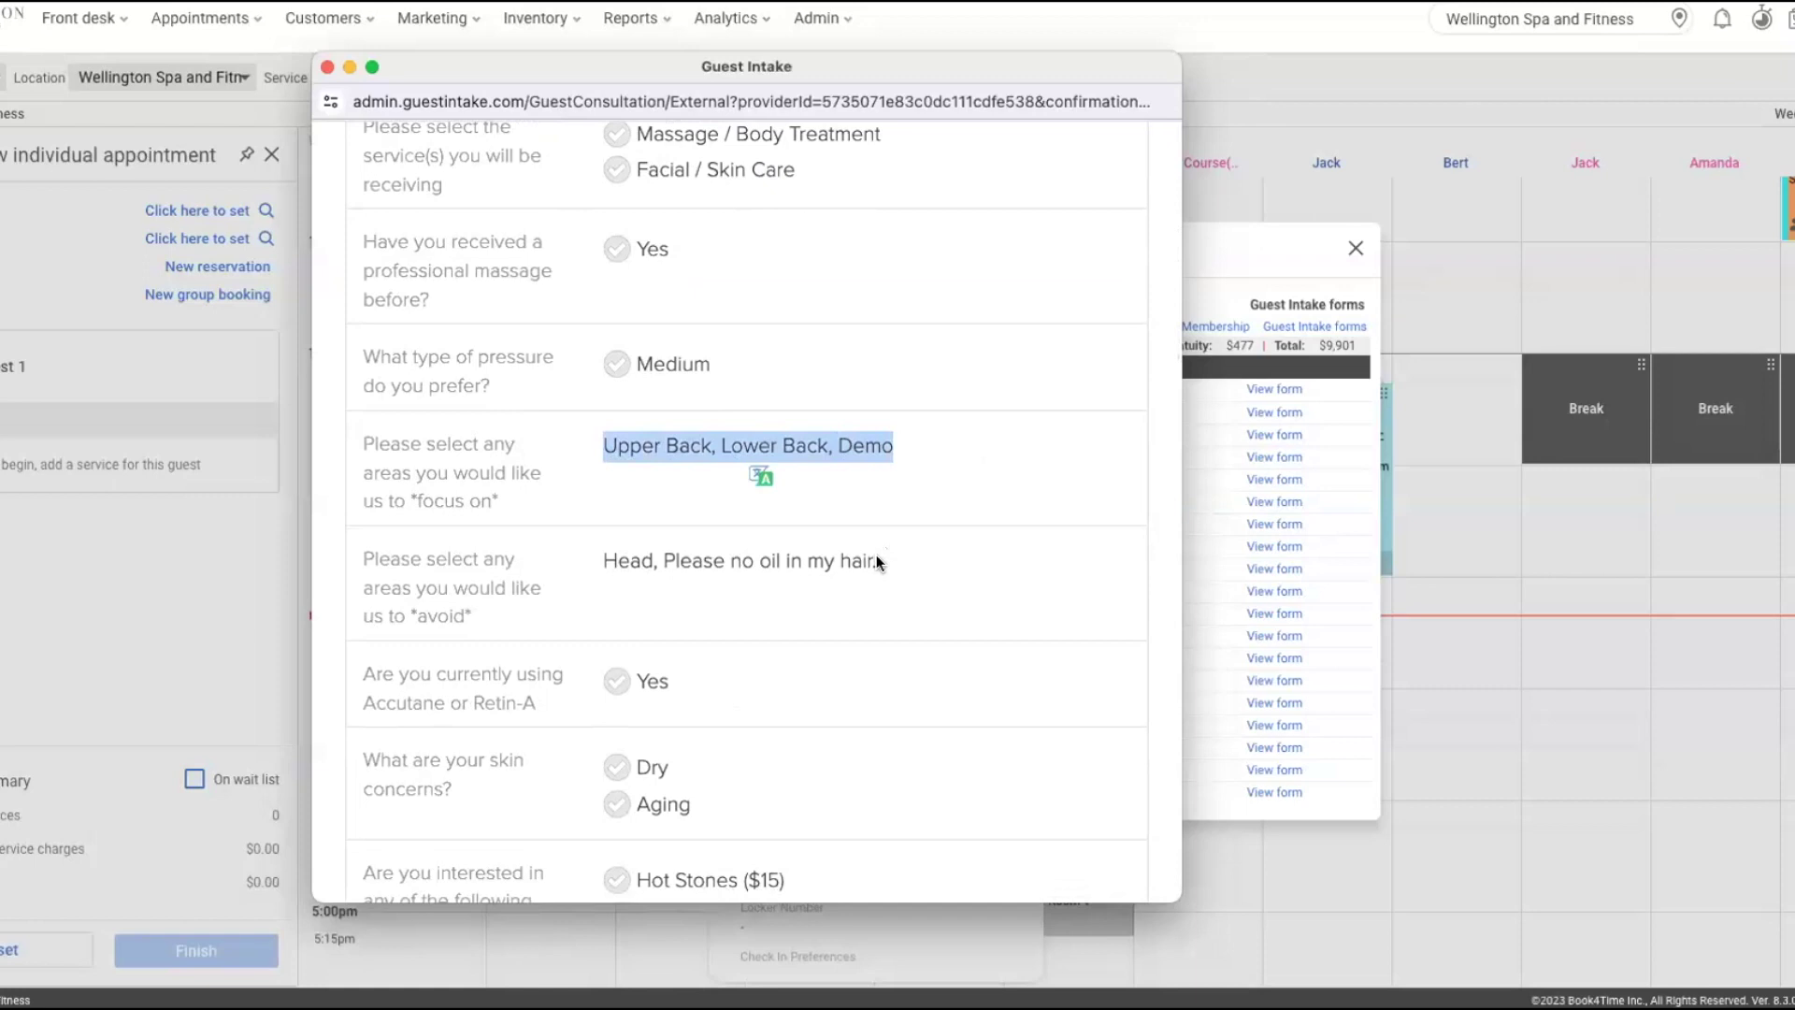
pyautogui.moveTo(868, 559); pyautogui.dragTo(603, 560)
pyautogui.scroll(-3, 940, 561)
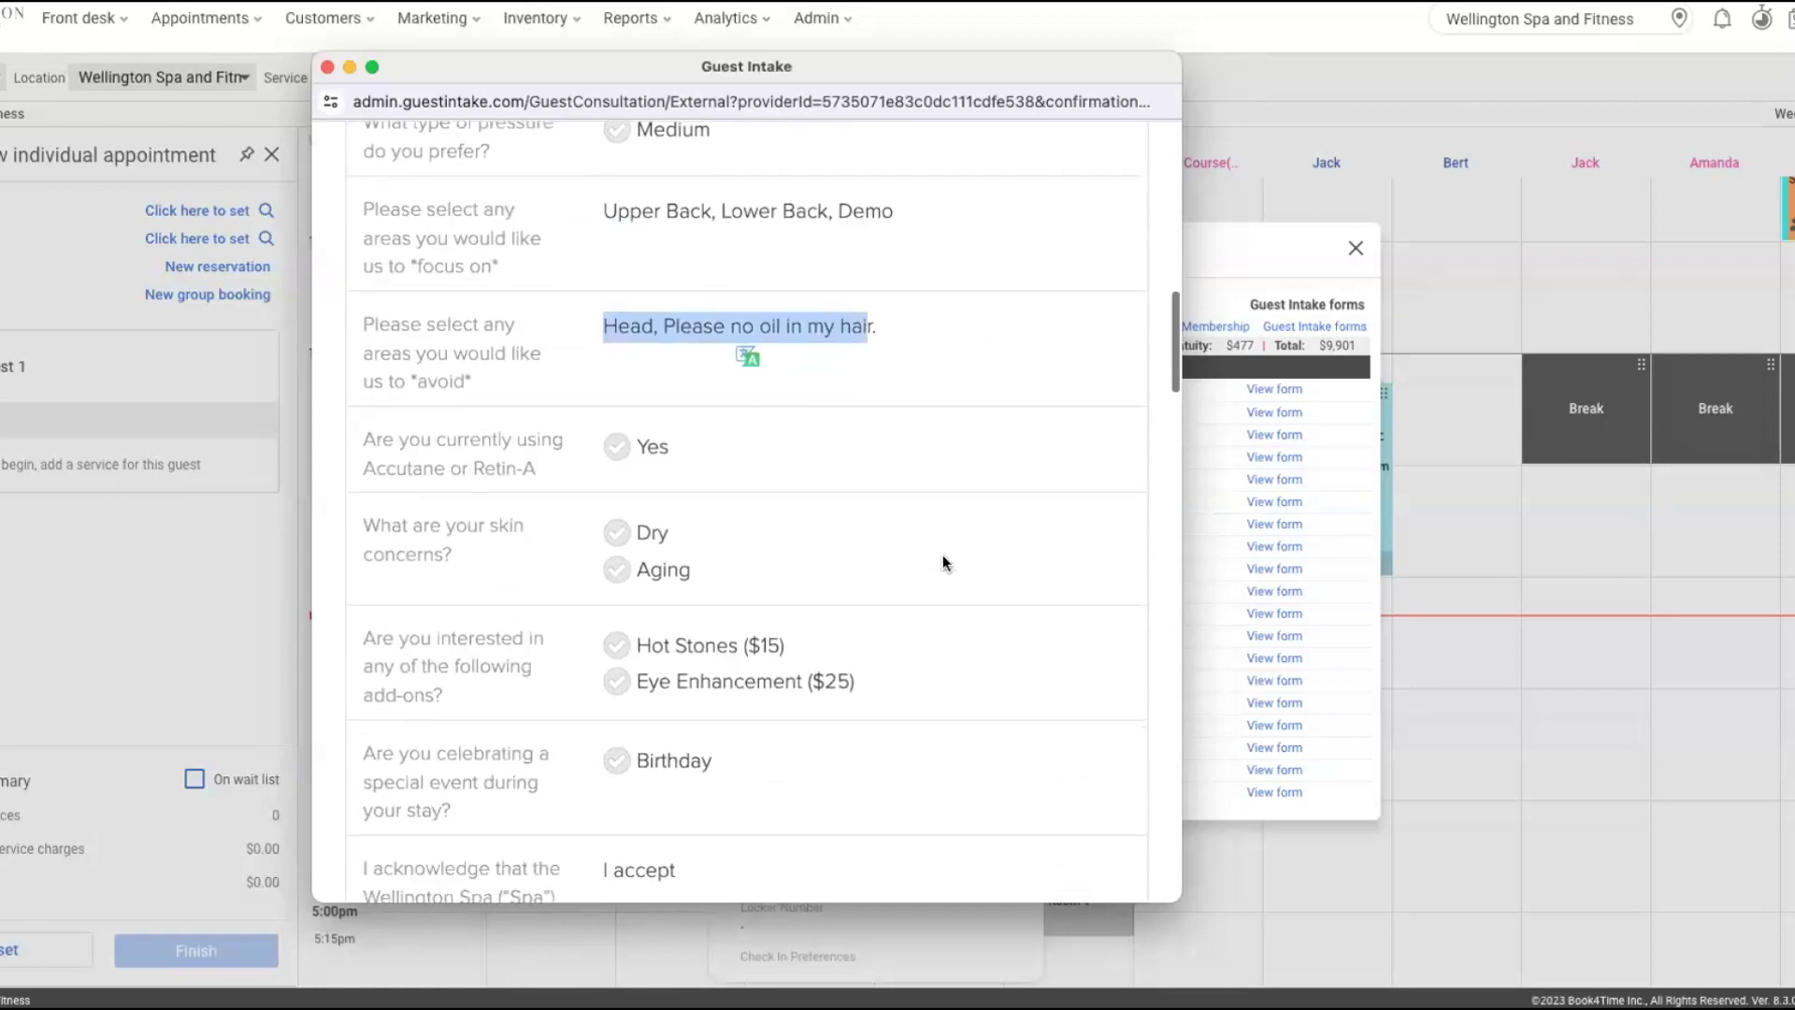
pyautogui.scroll(-1, 943, 561)
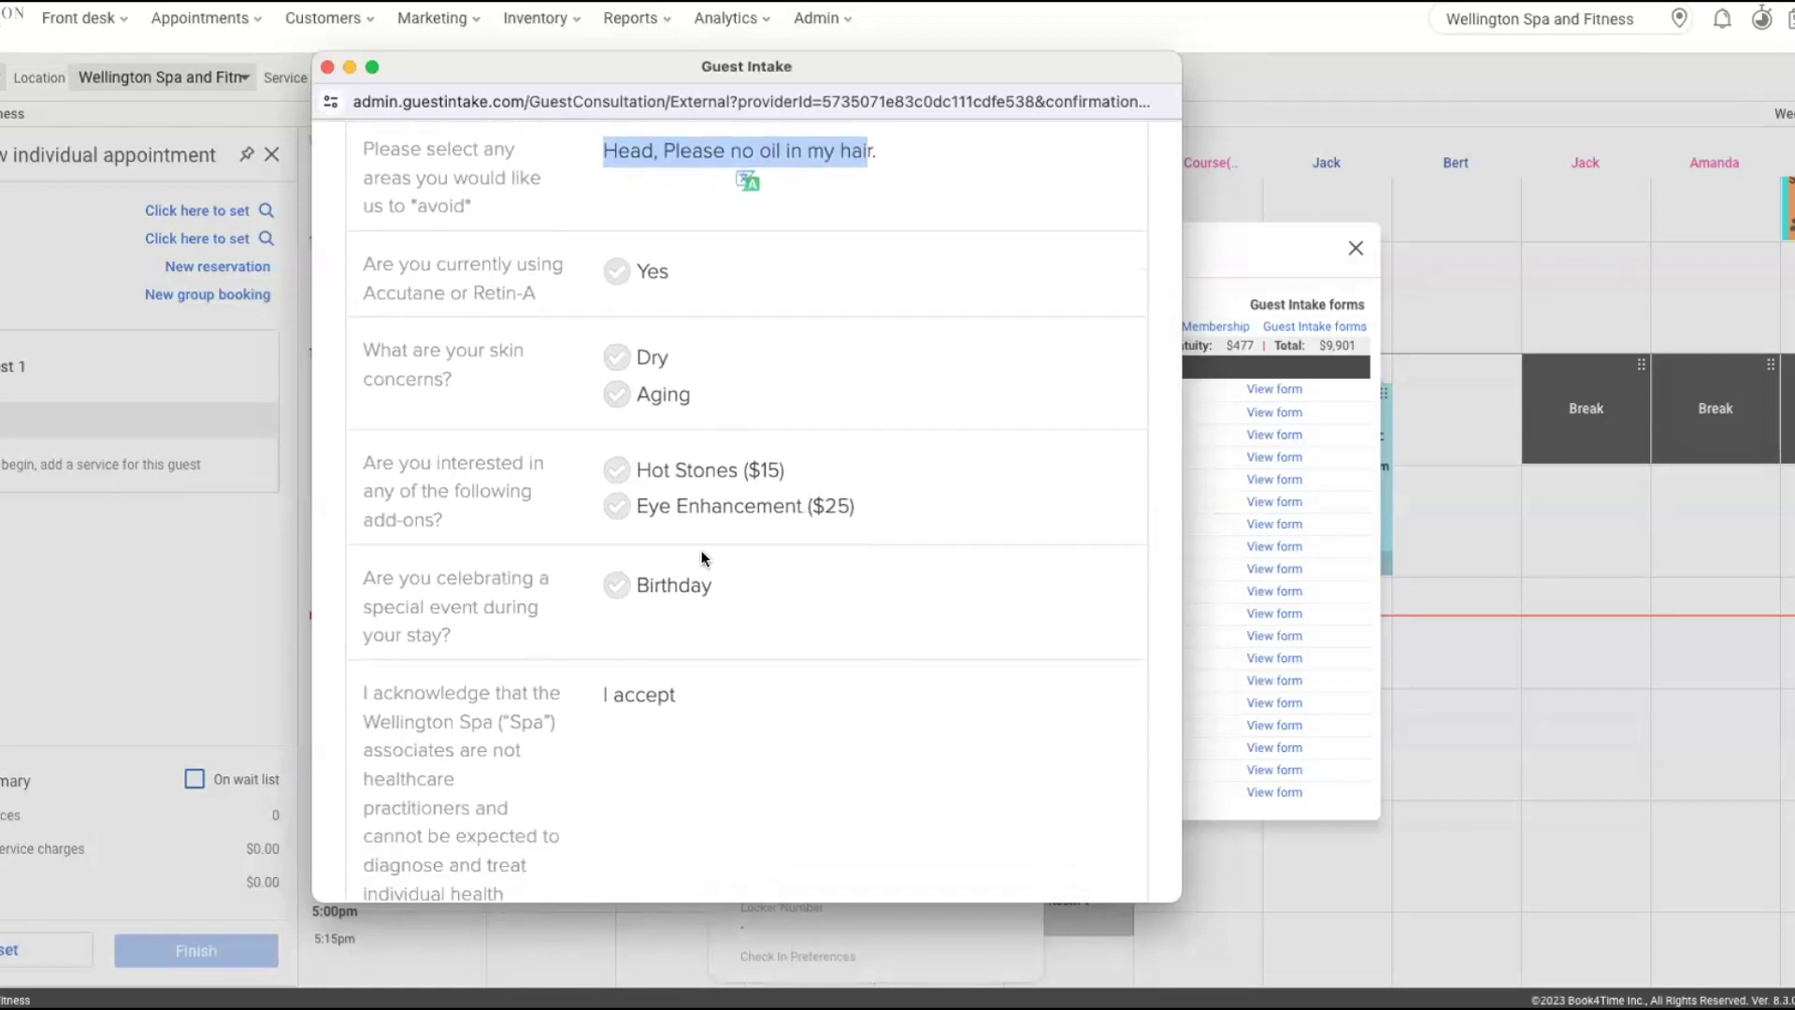
pyautogui.scroll(-13, 741, 541)
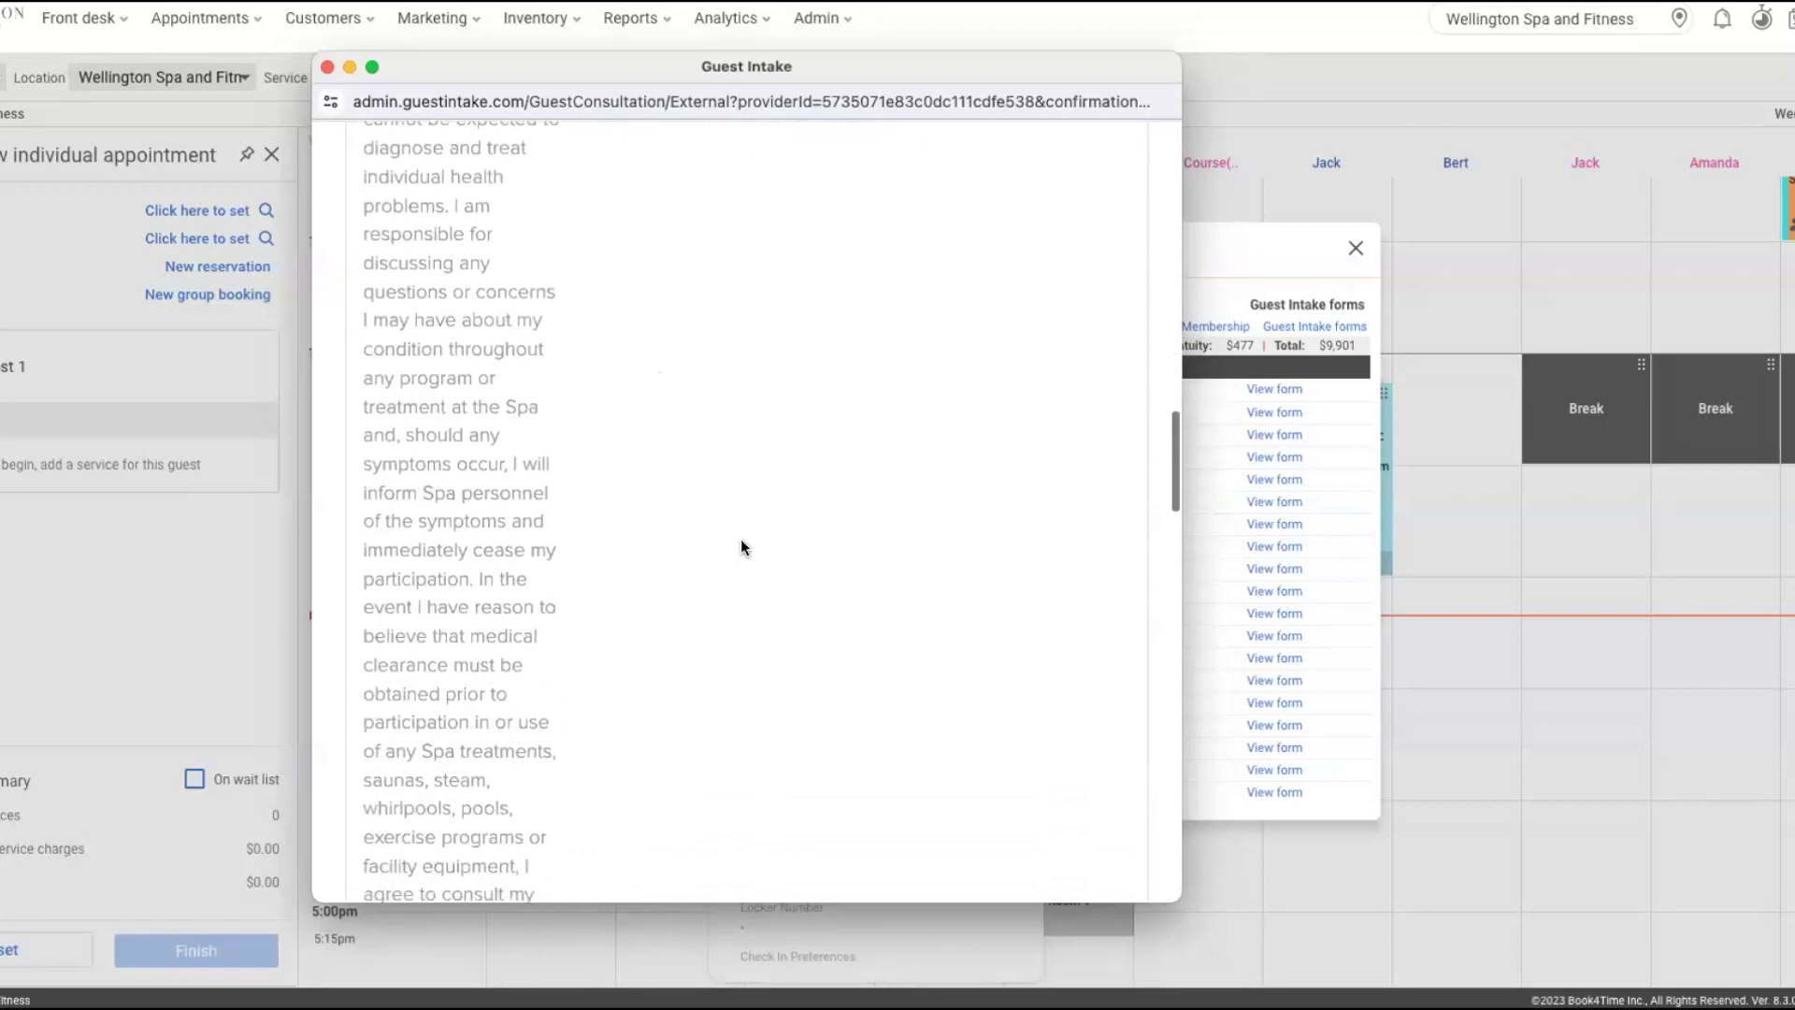
pyautogui.scroll(-10, 741, 547)
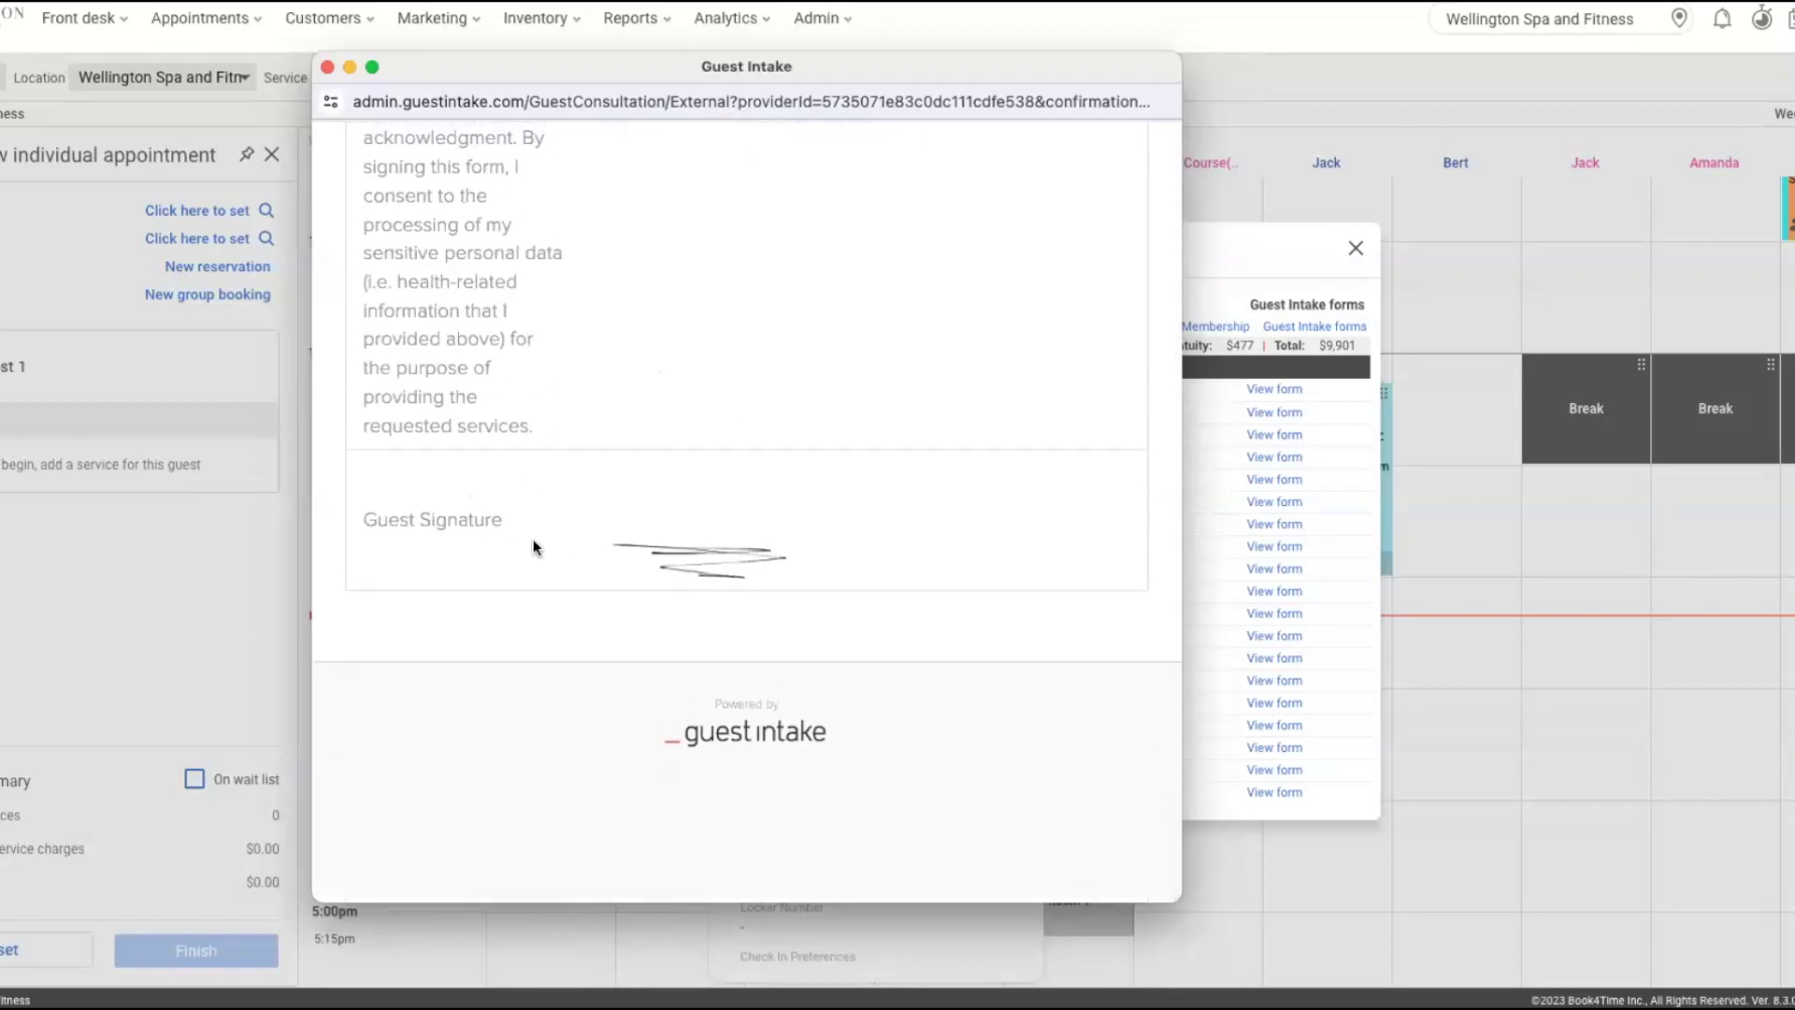
pyautogui.click(327, 66)
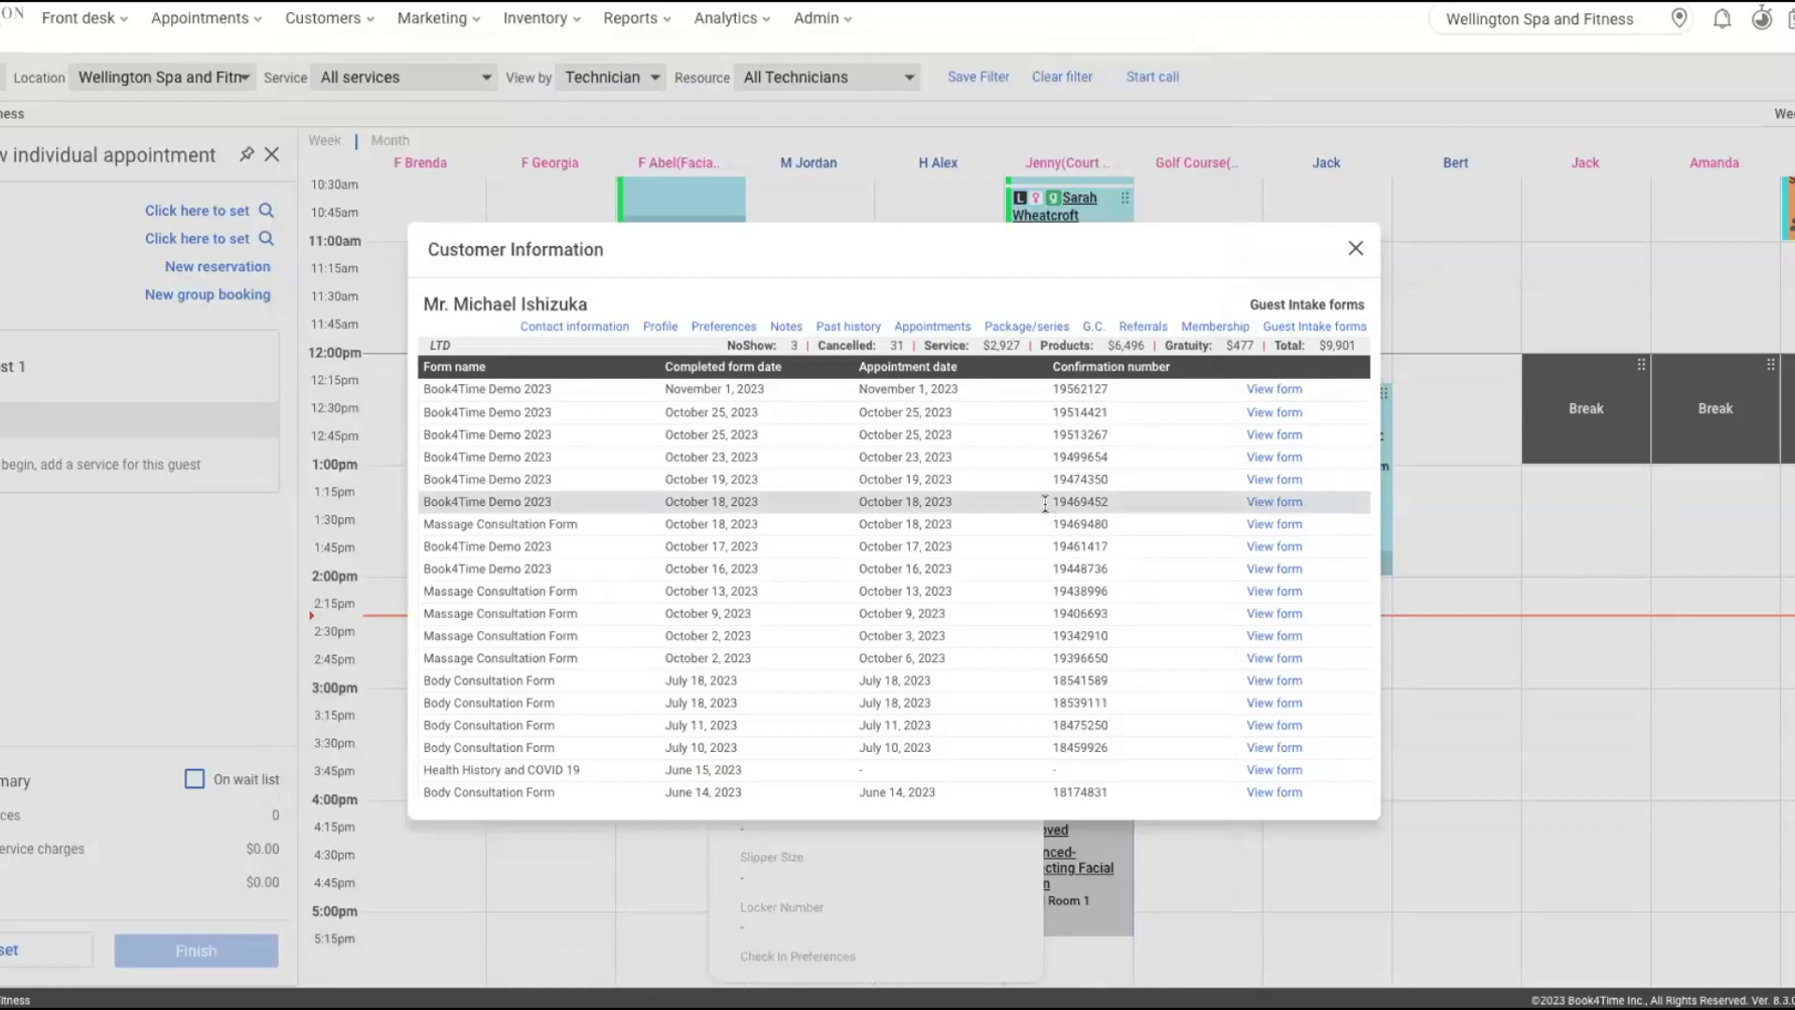
# - Switch to the Guest Intake site and log in with the saved account credentials
pyautogui.click(817, 19)
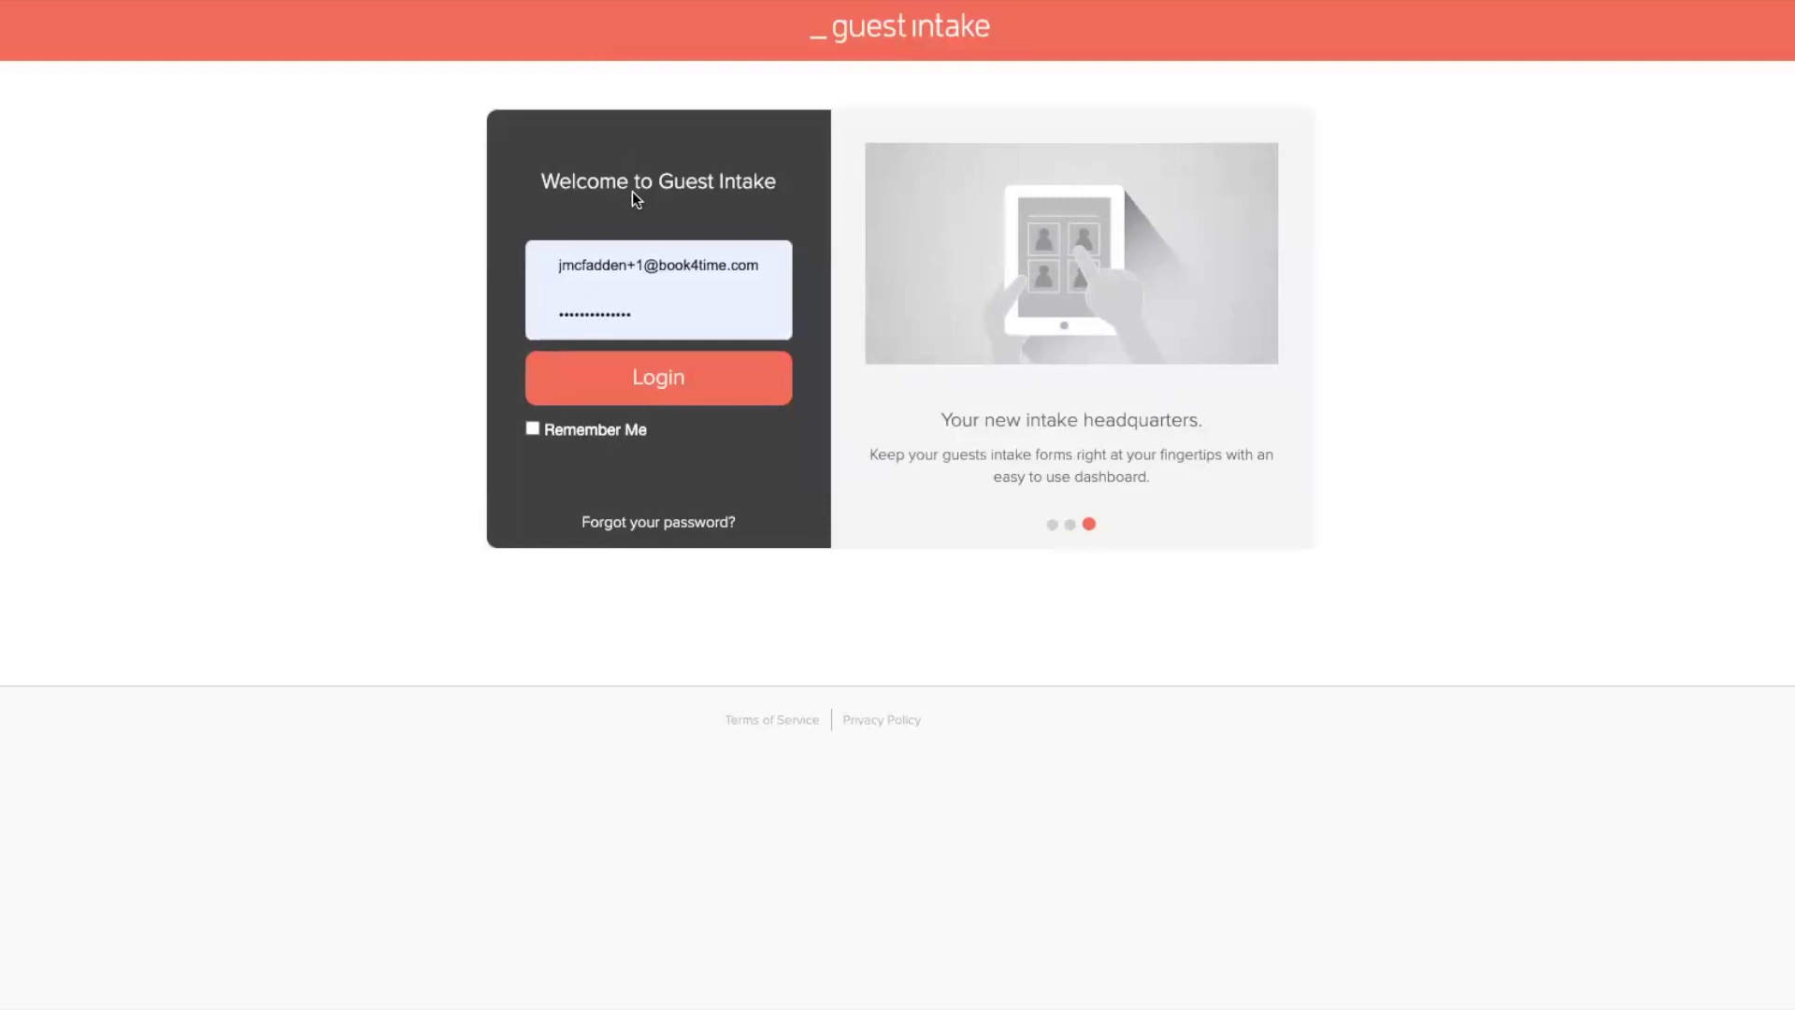
pyautogui.click(657, 398)
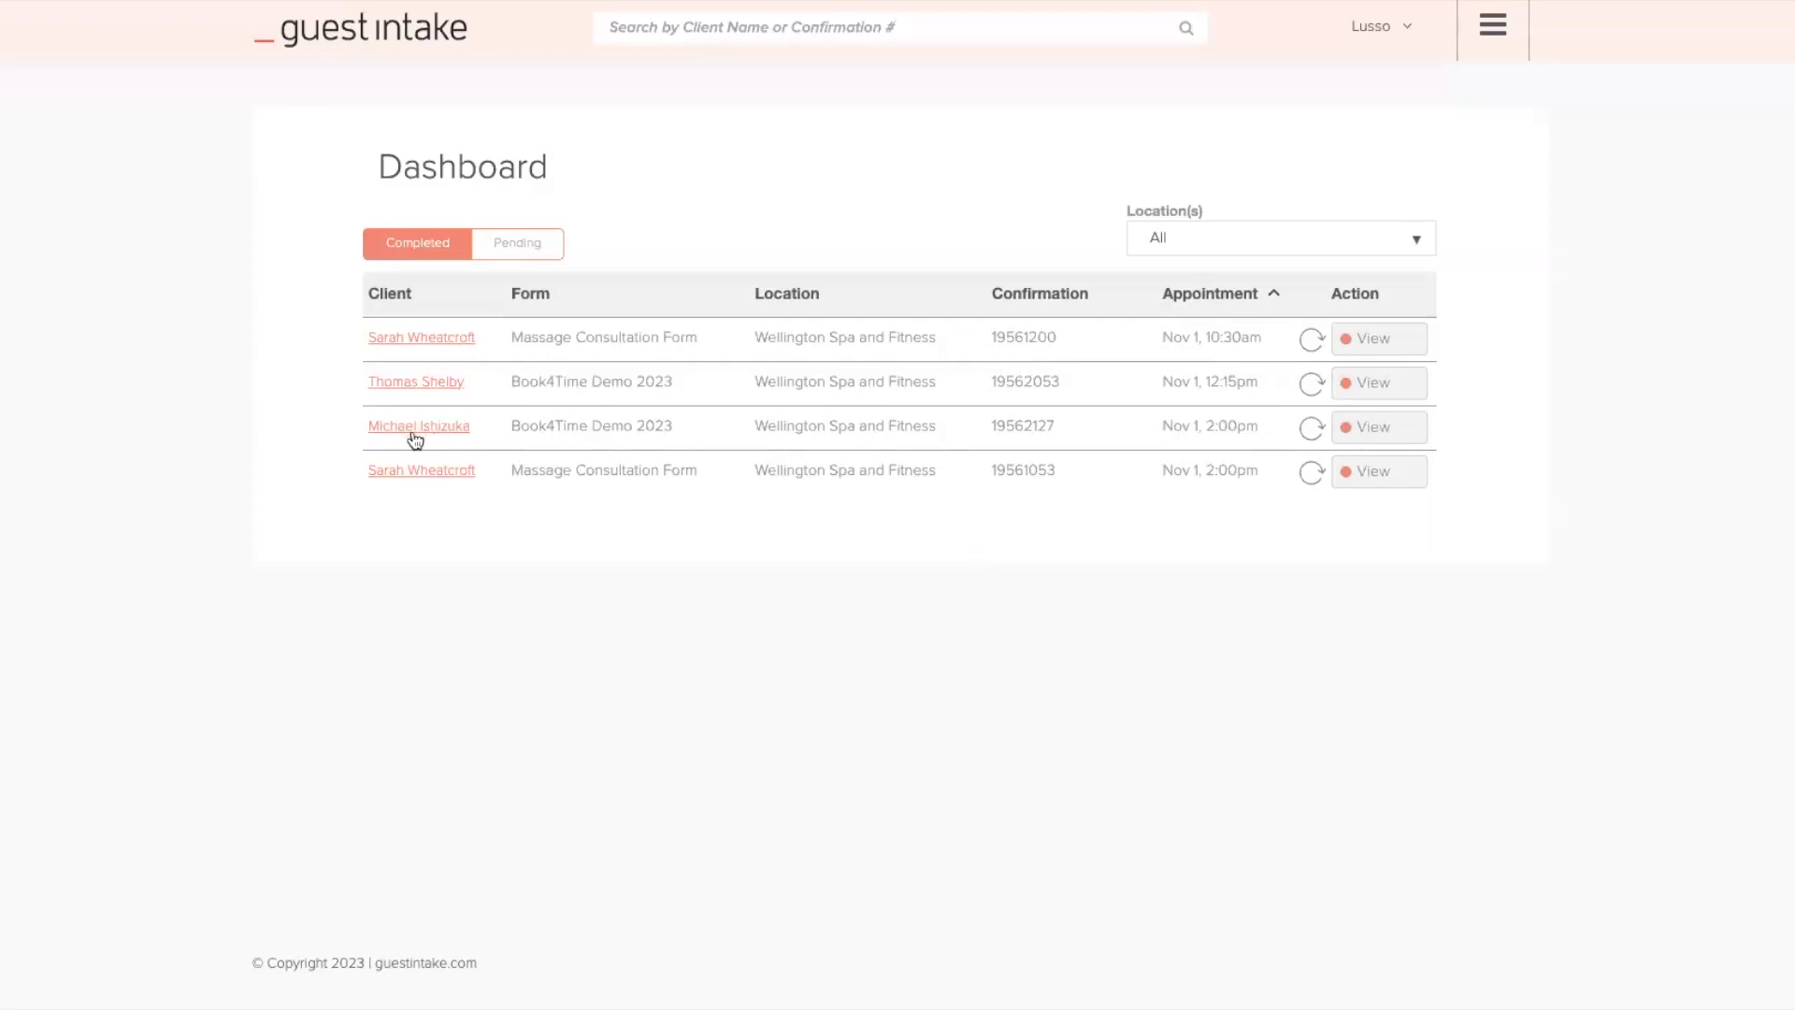
# - Open the completed Book4Time Demo 2023 form for the Nov 1, 2:00pm appointment and review its first answers
pyautogui.click(1367, 438)
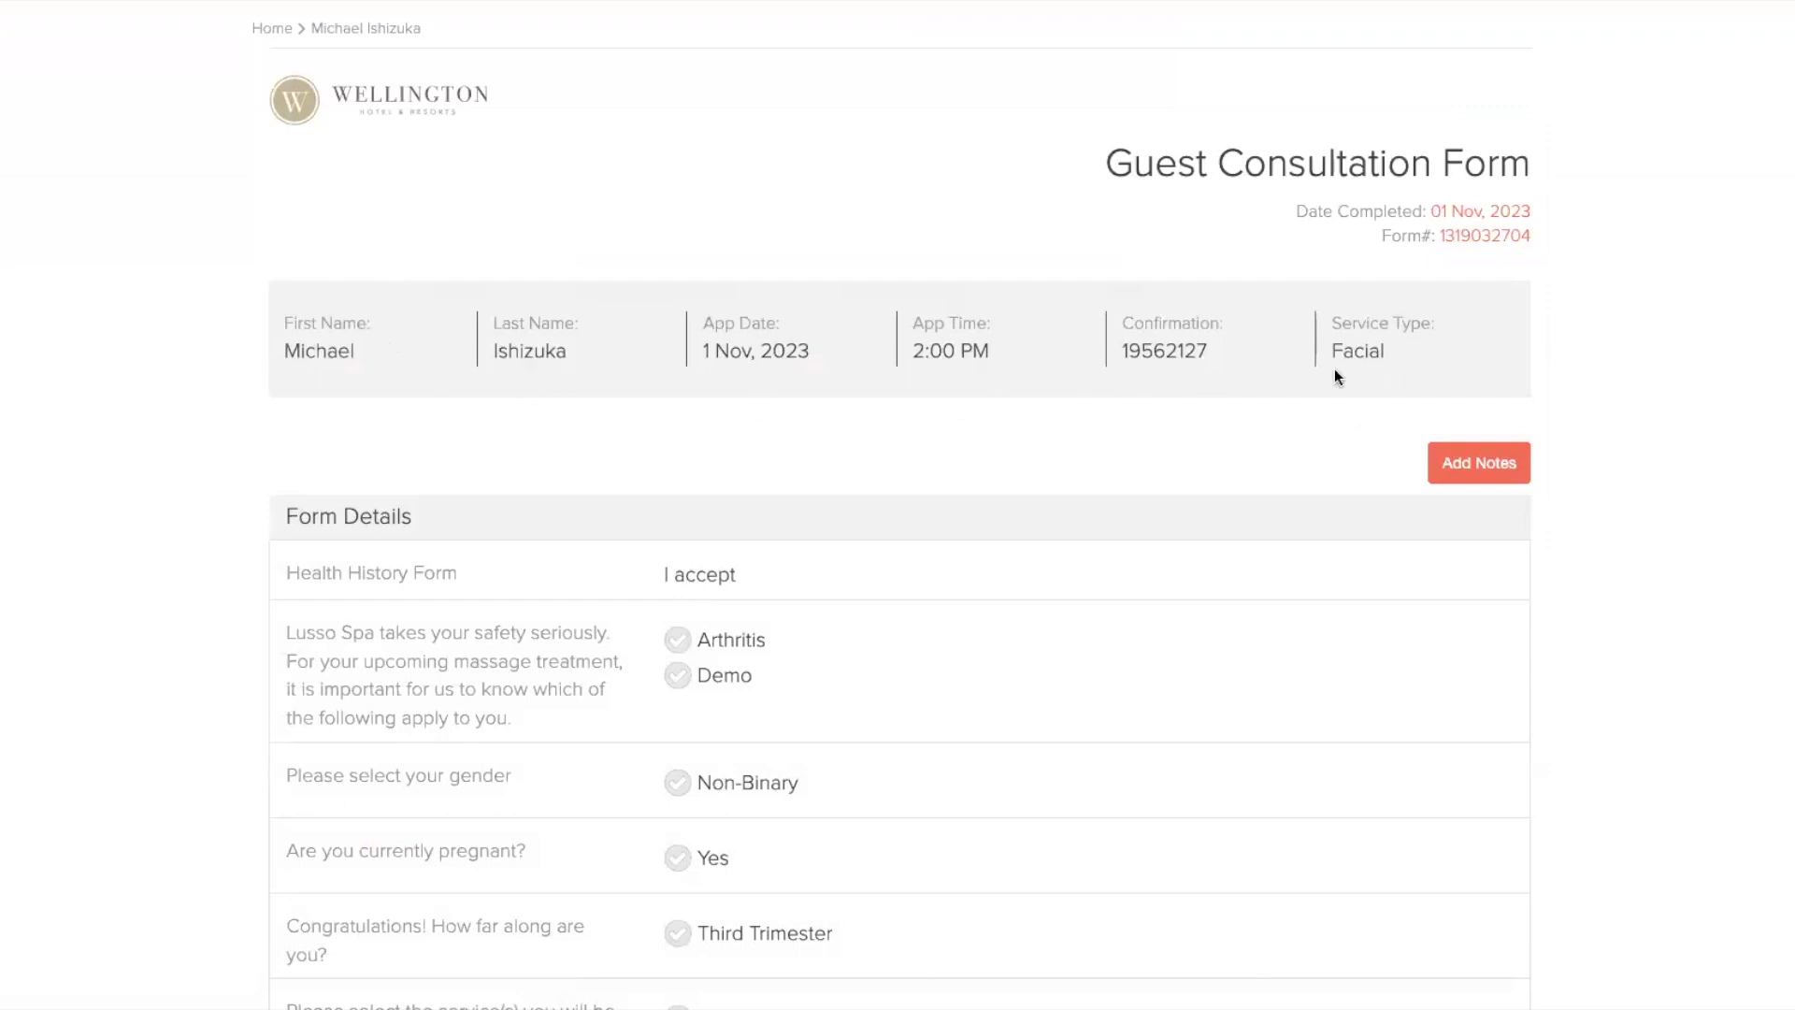
pyautogui.scroll(-1, 1709, 363)
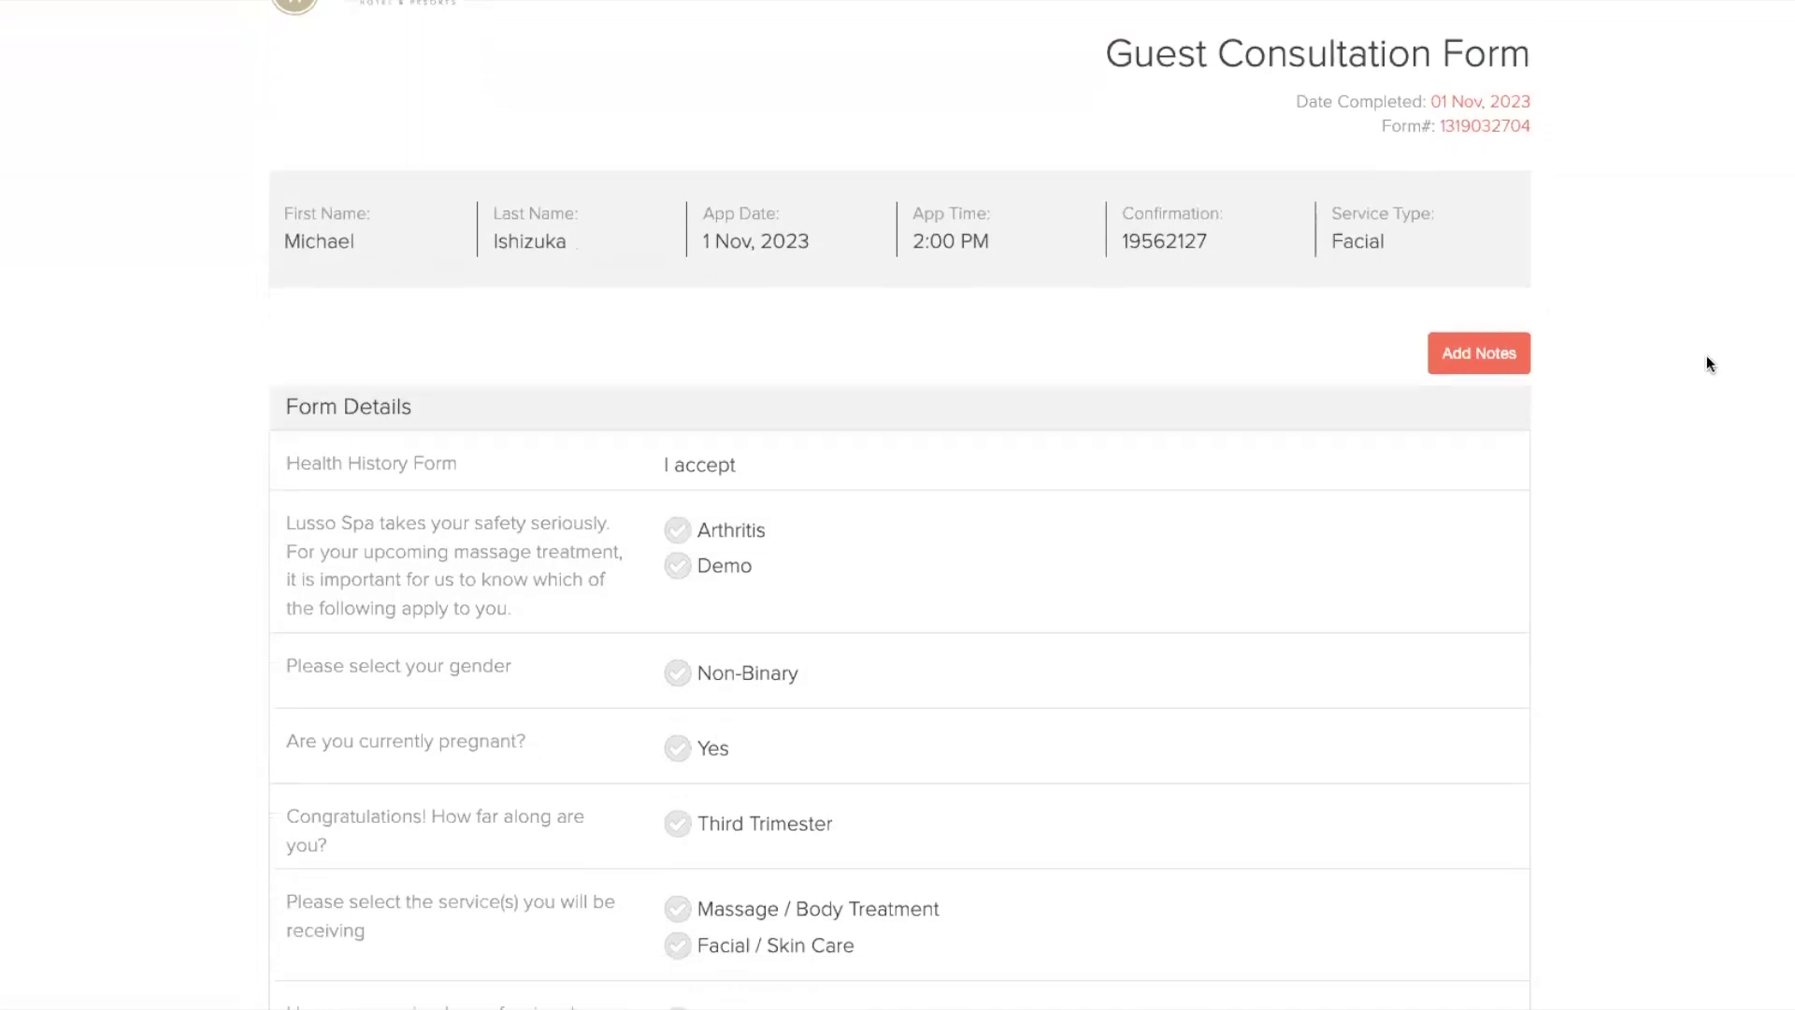
pyautogui.scroll(-1, 1709, 364)
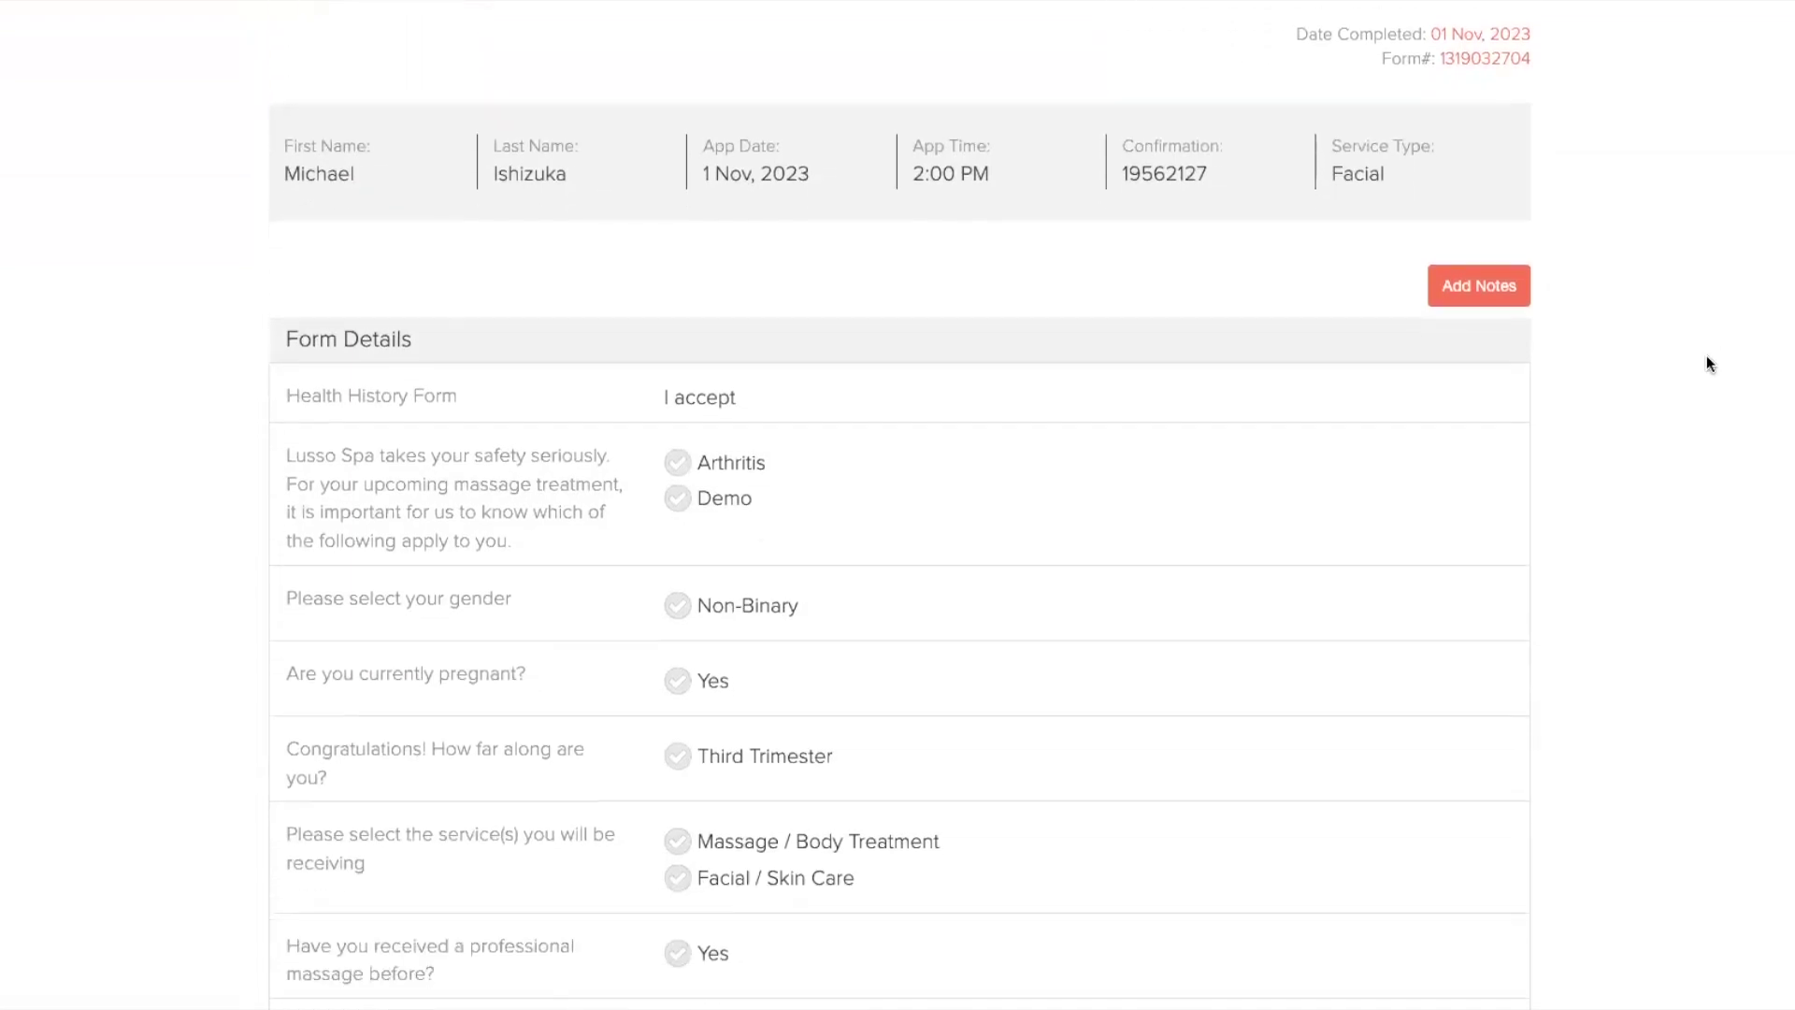
# - Add a note titled "11.01.23" with the description "Demo" to the consultation form, and reopen and resave that note
pyautogui.click(1469, 304)
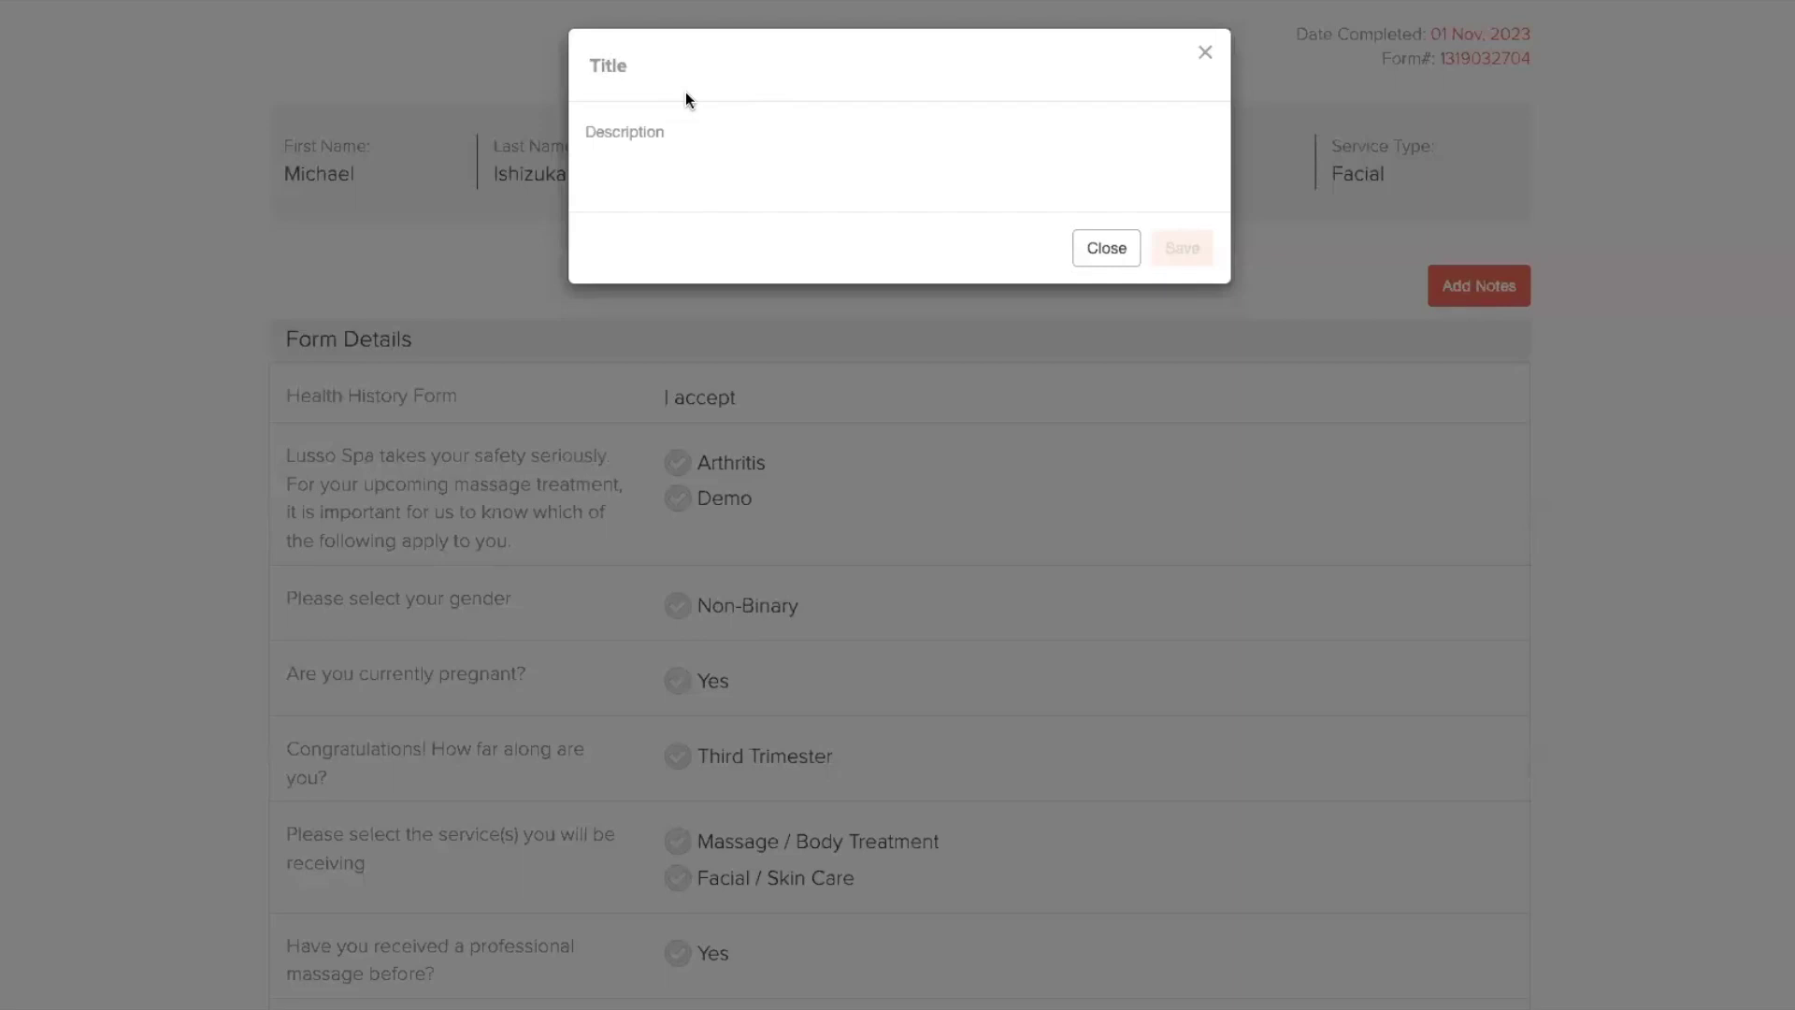
pyautogui.write('11.01.23')
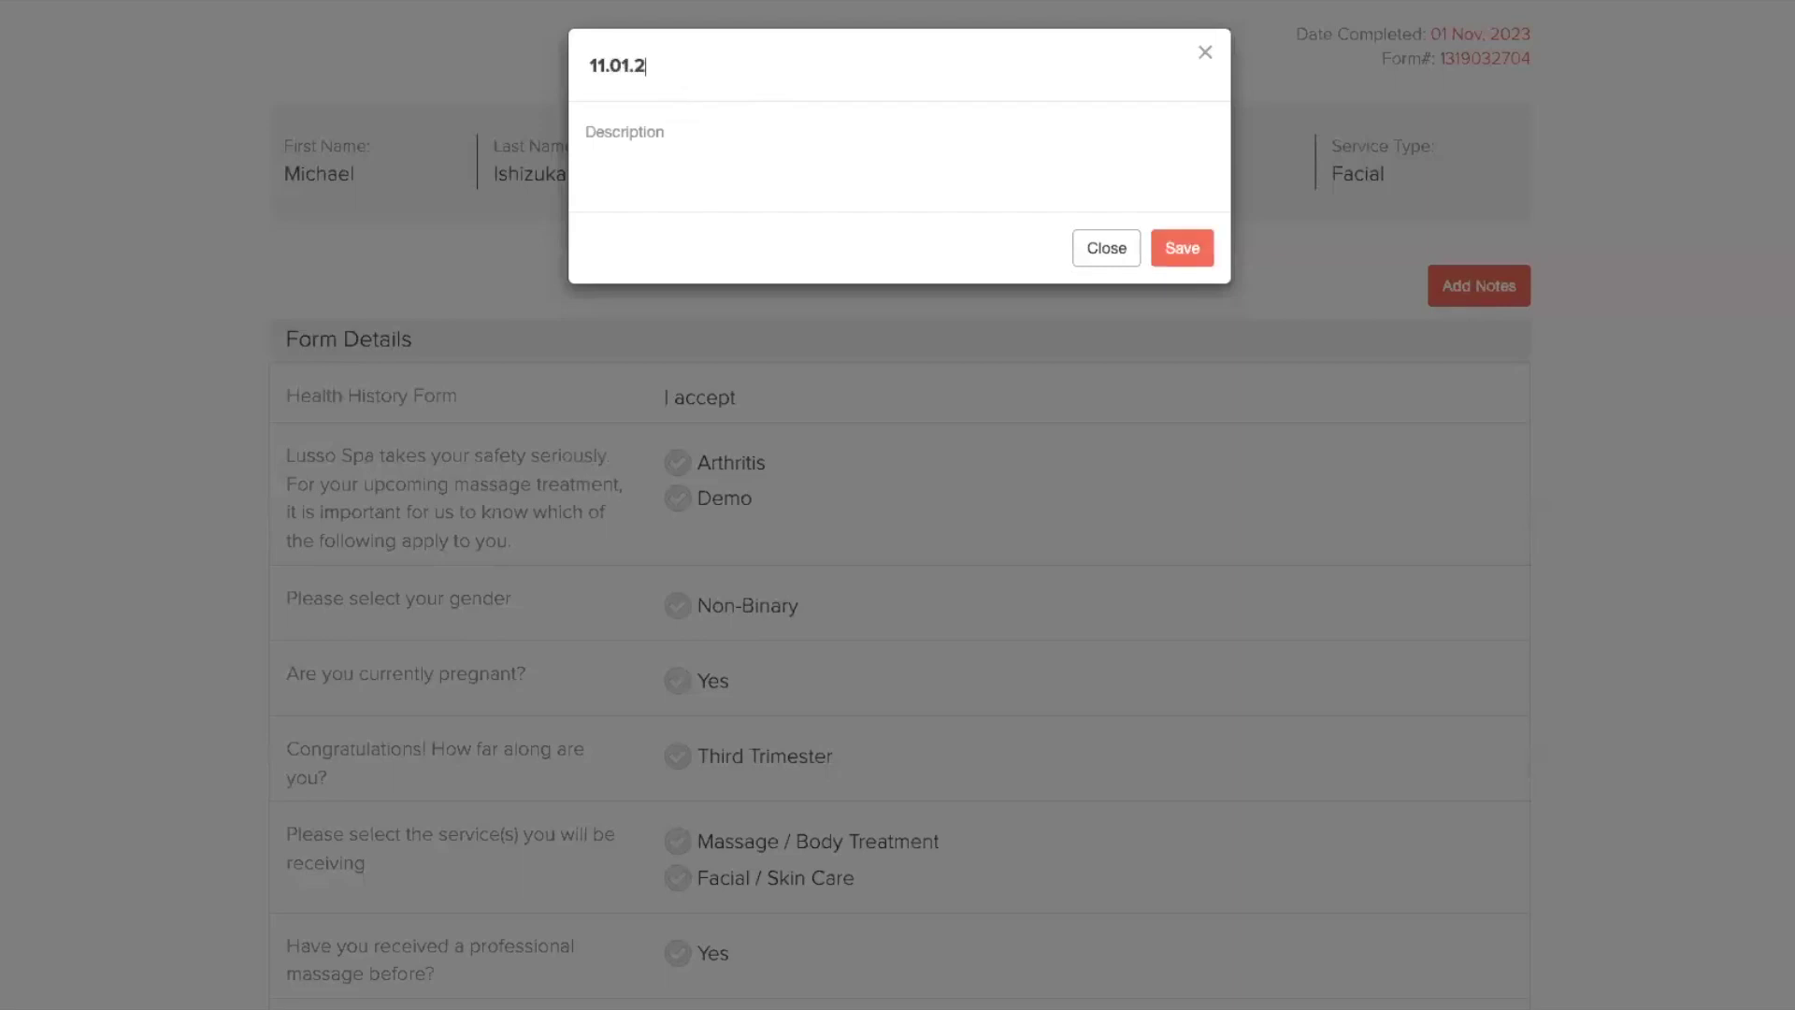
pyautogui.click(832, 147)
pyautogui.write('Demo')
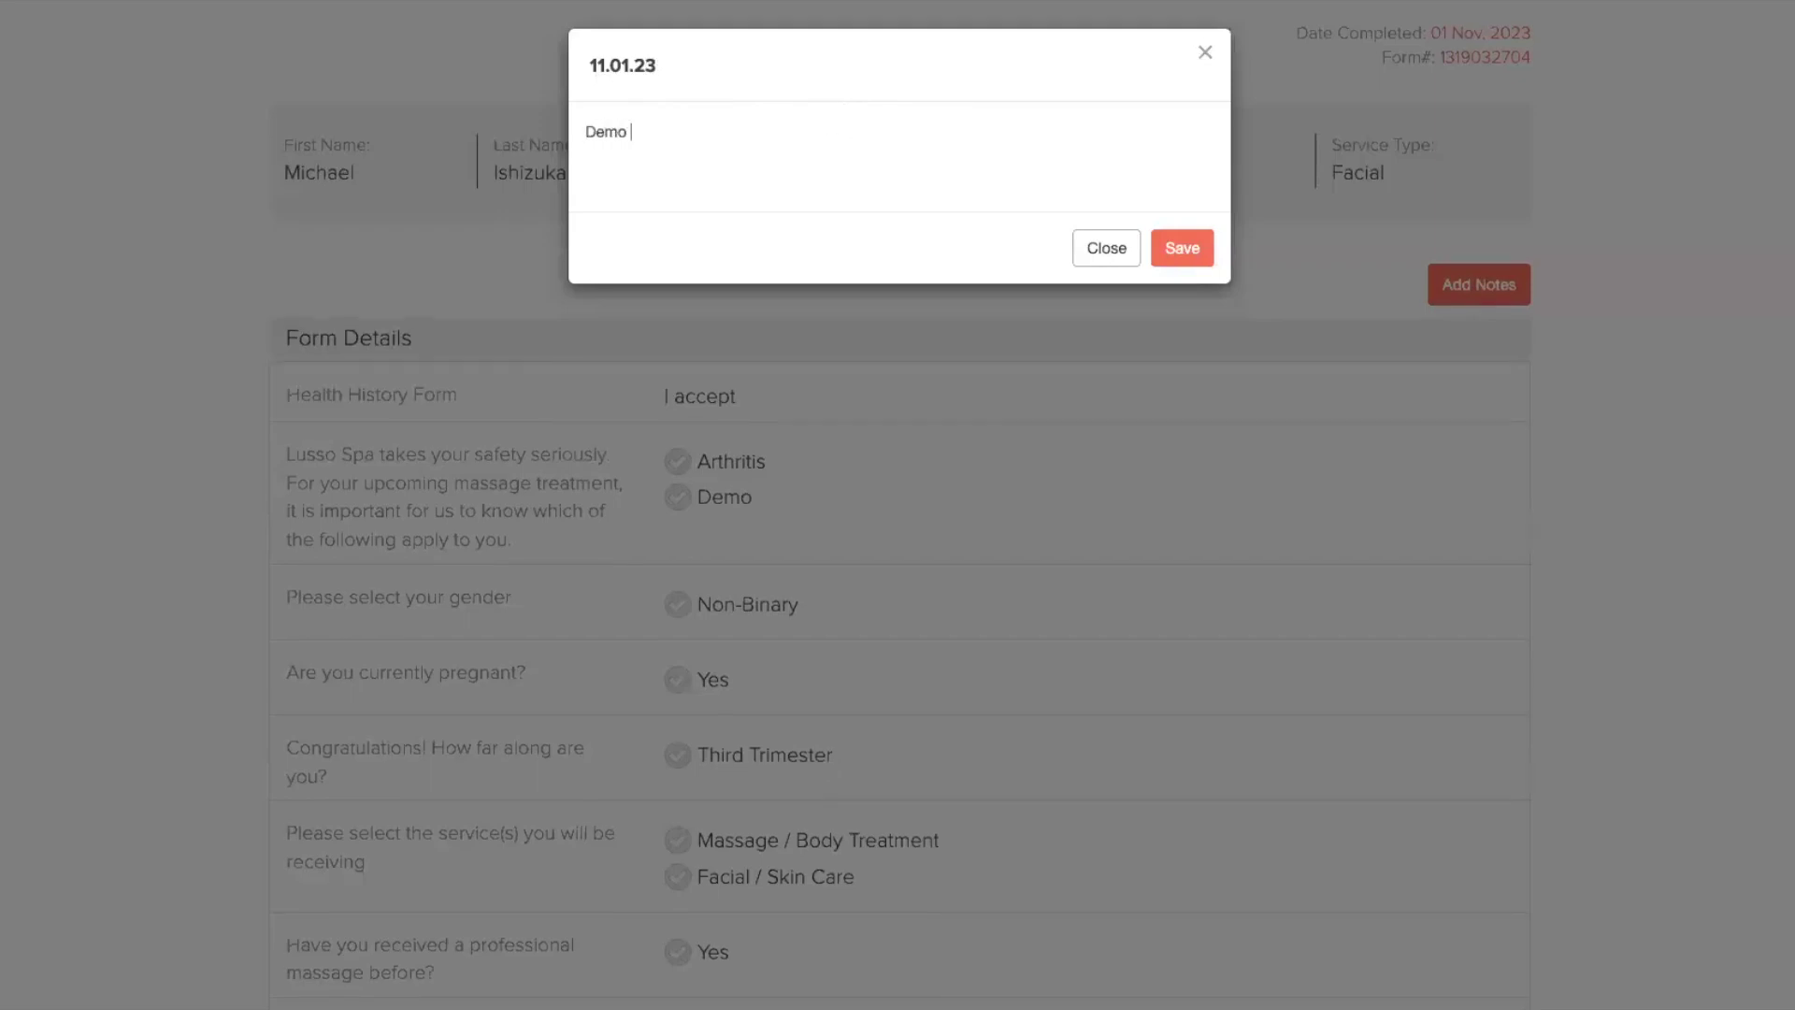
pyautogui.click(1181, 260)
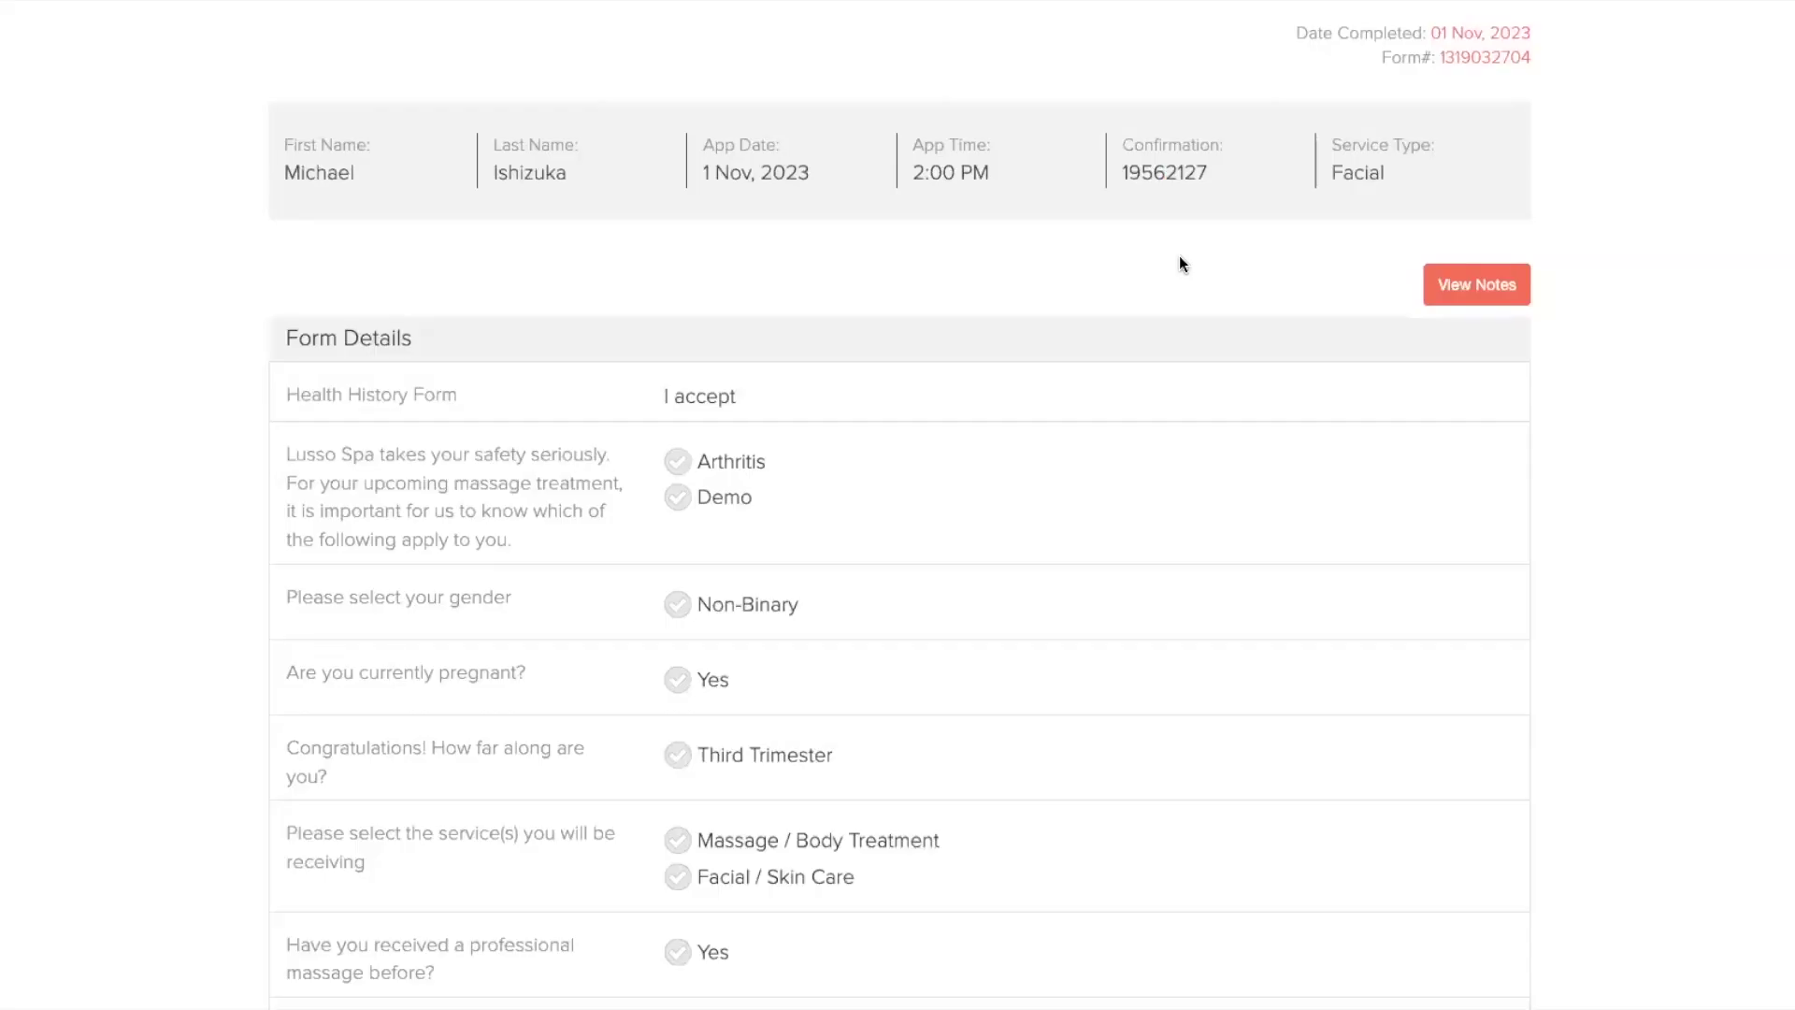
pyautogui.click(1475, 285)
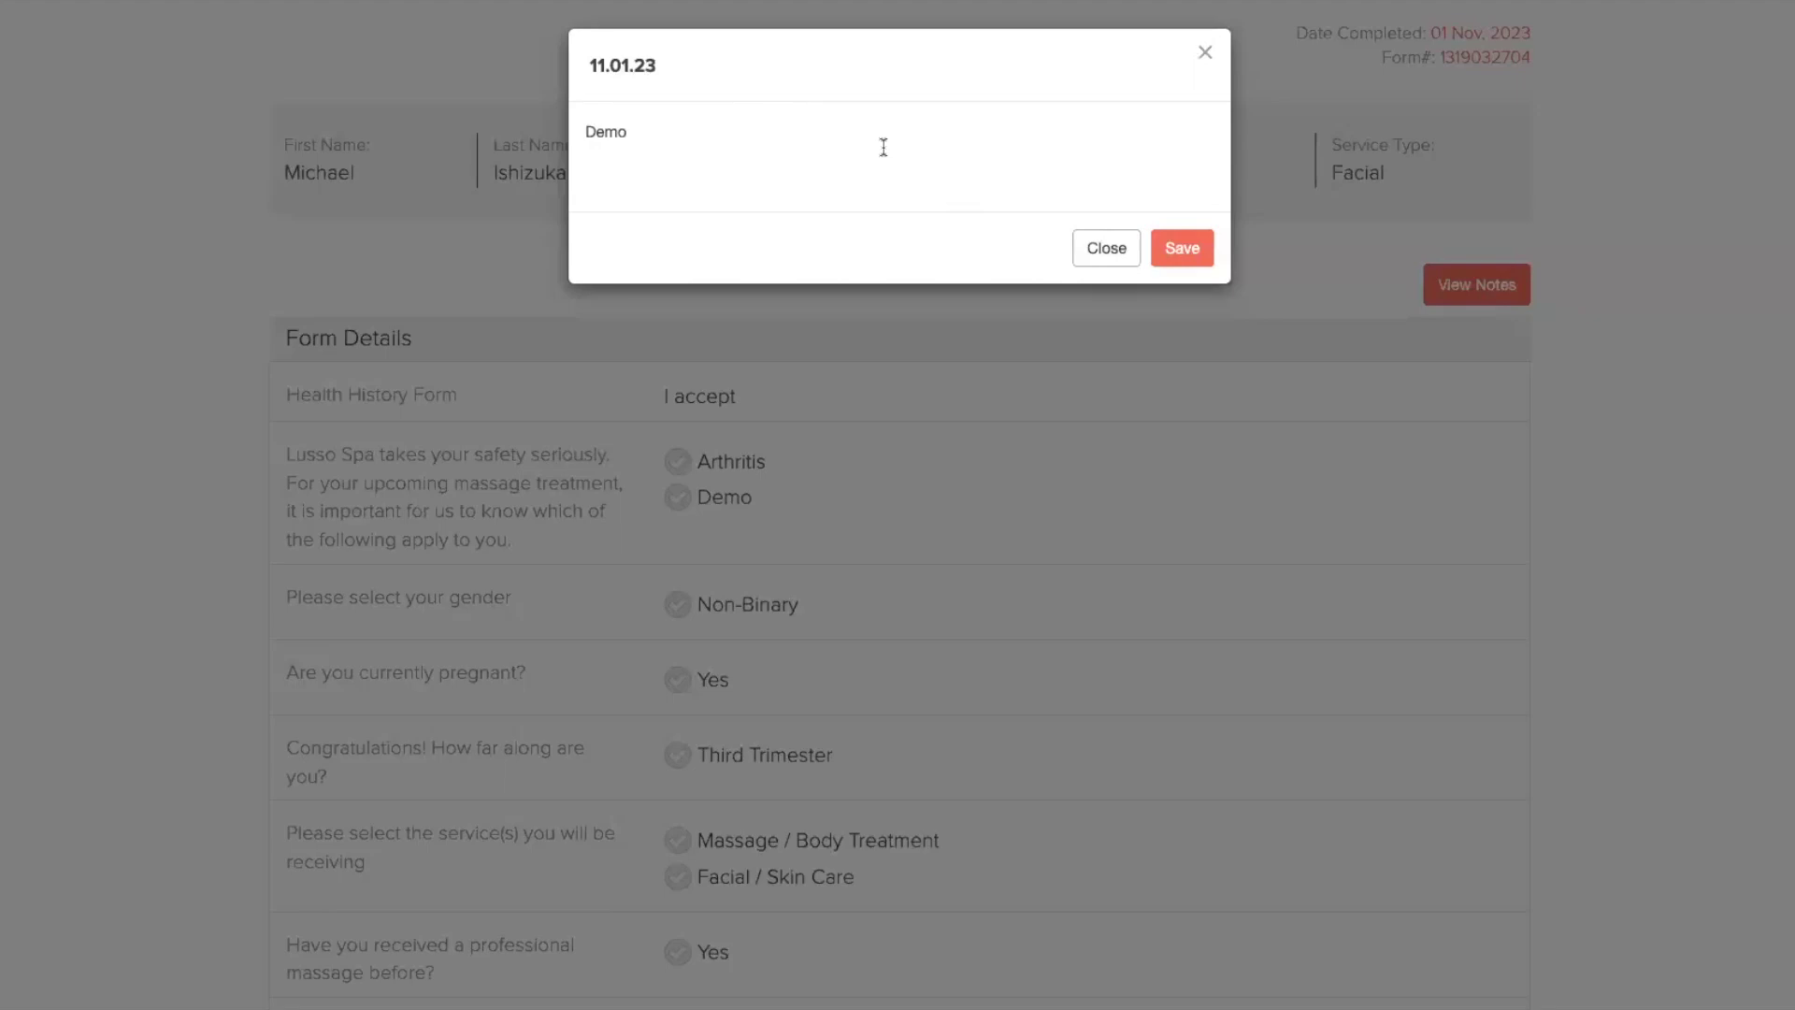
pyautogui.click(1187, 248)
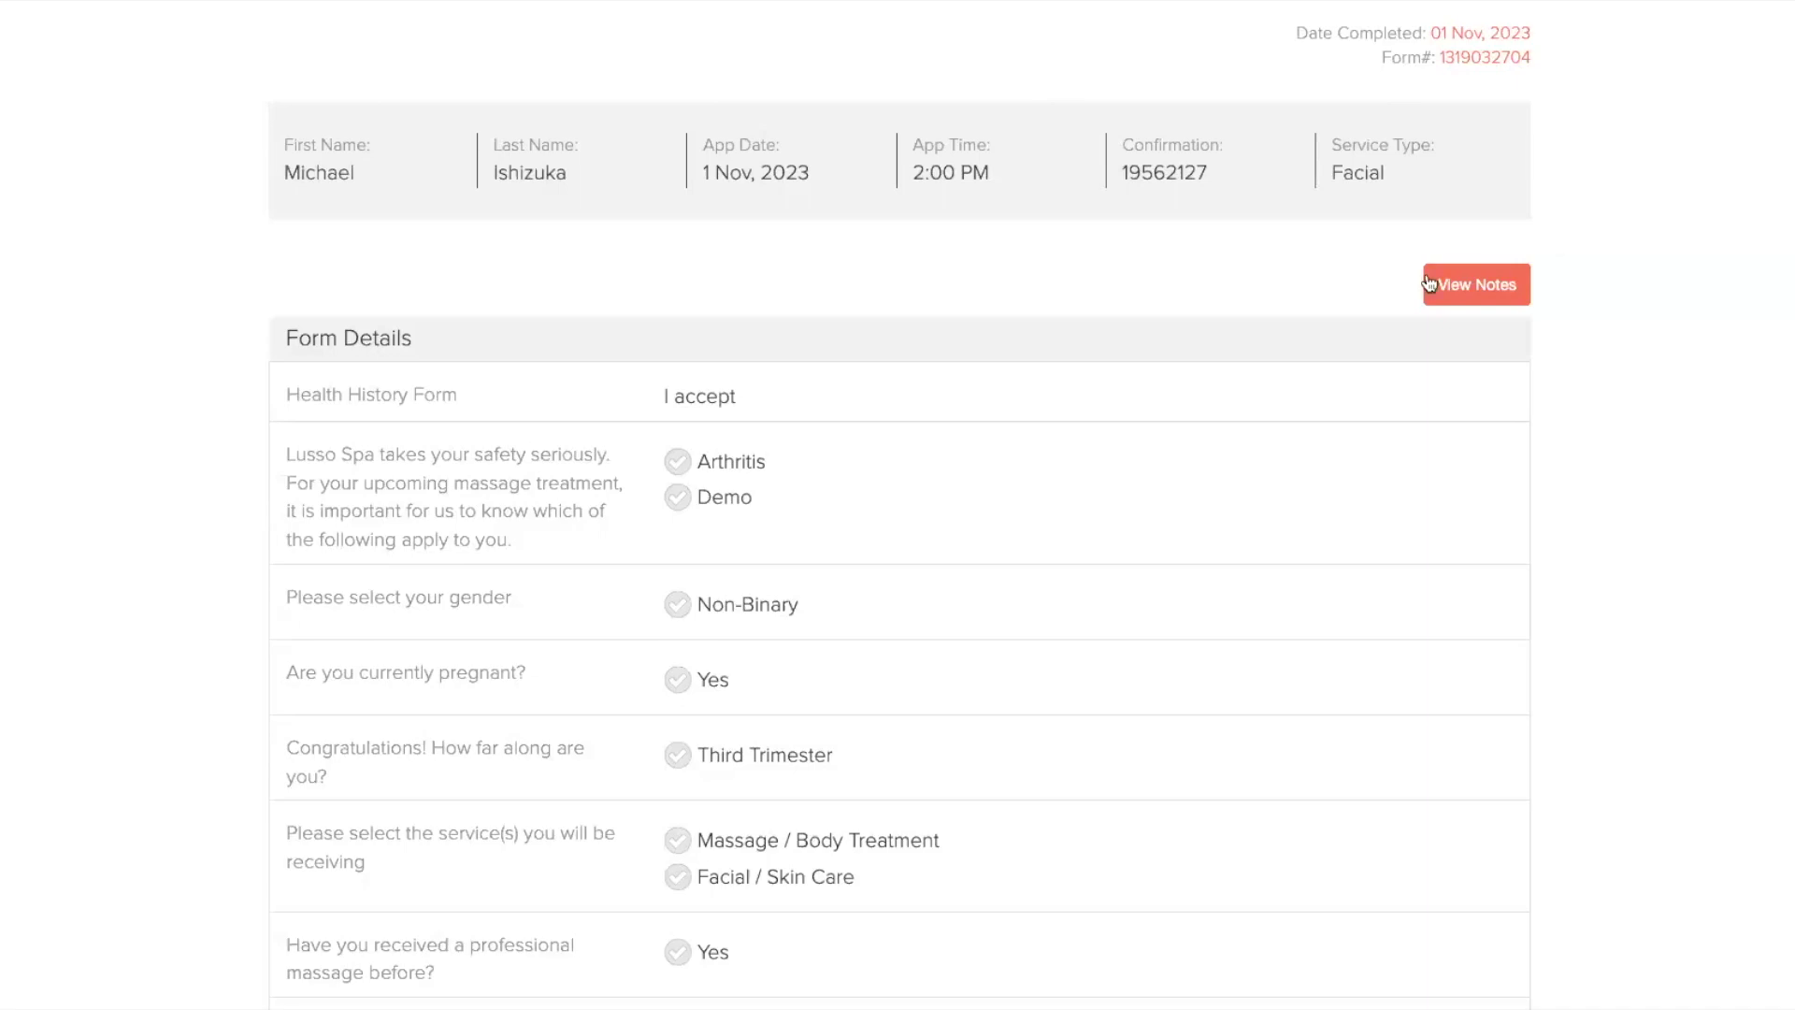
# - Draw the therapist signature at the end of the consultation form and finish signing
pyautogui.scroll(-3, 1428, 280)
pyautogui.scroll(-8, 1425, 273)
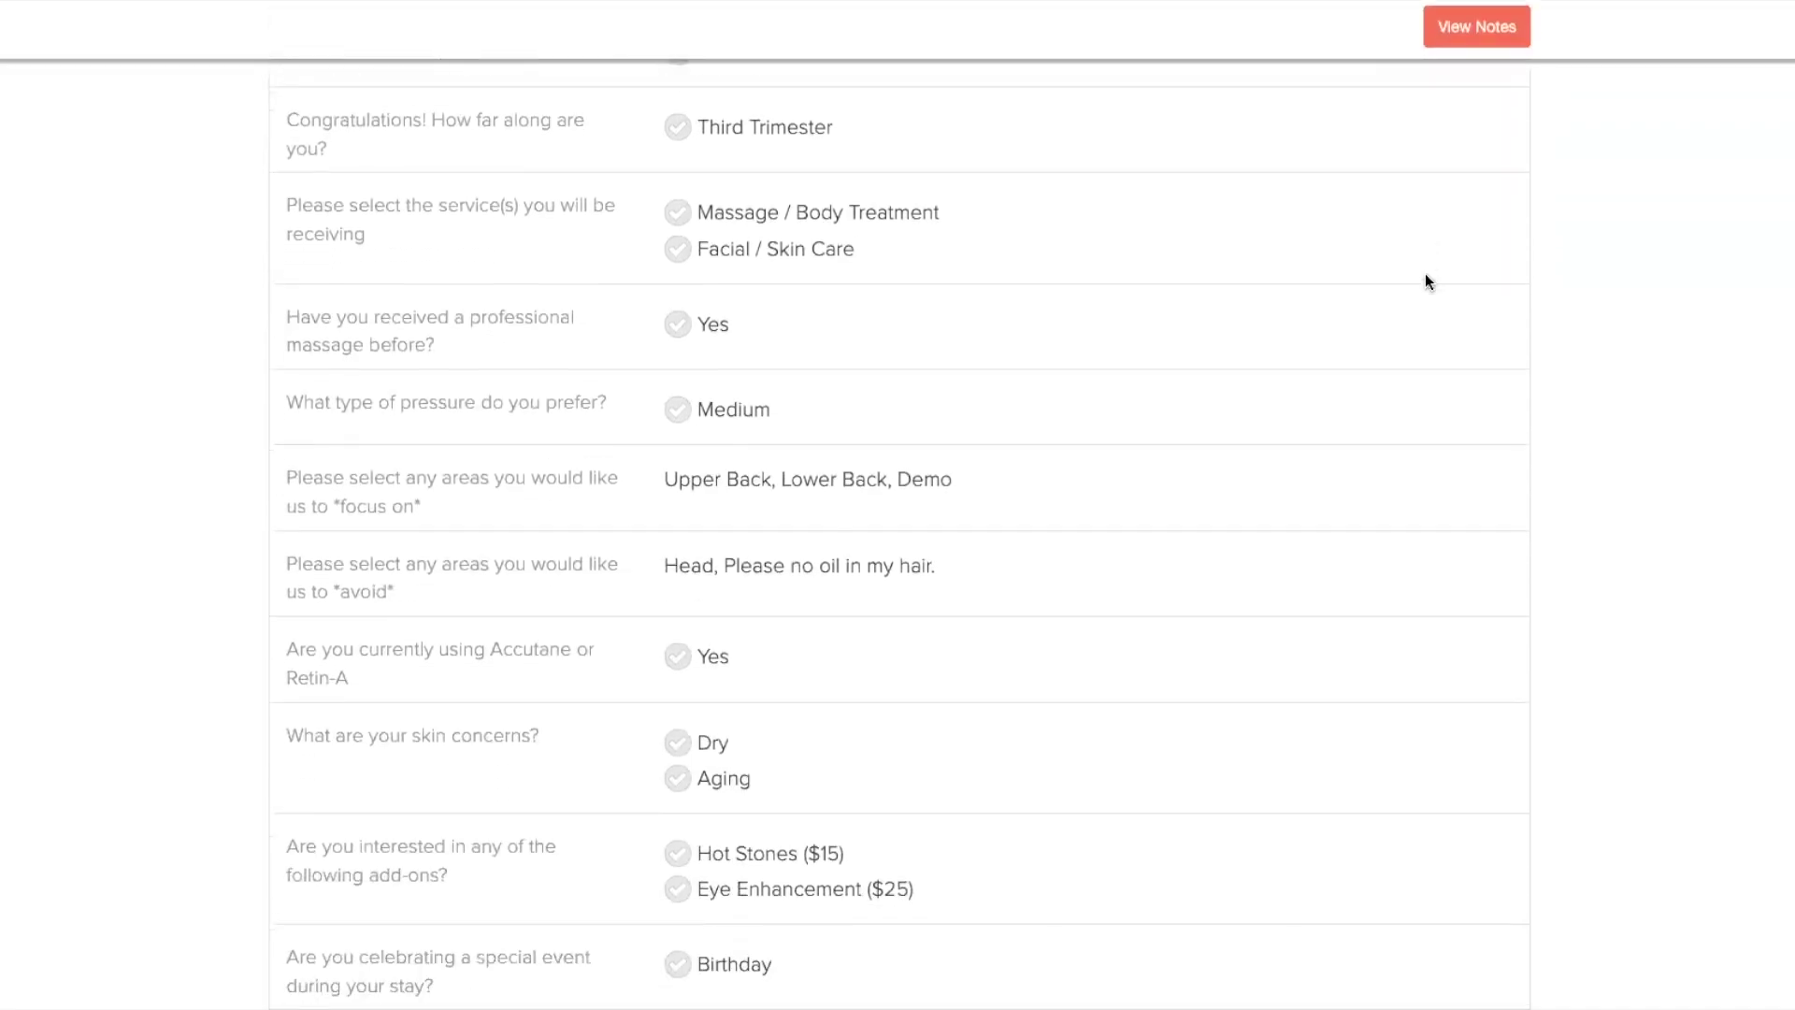
pyautogui.scroll(-17, 1425, 274)
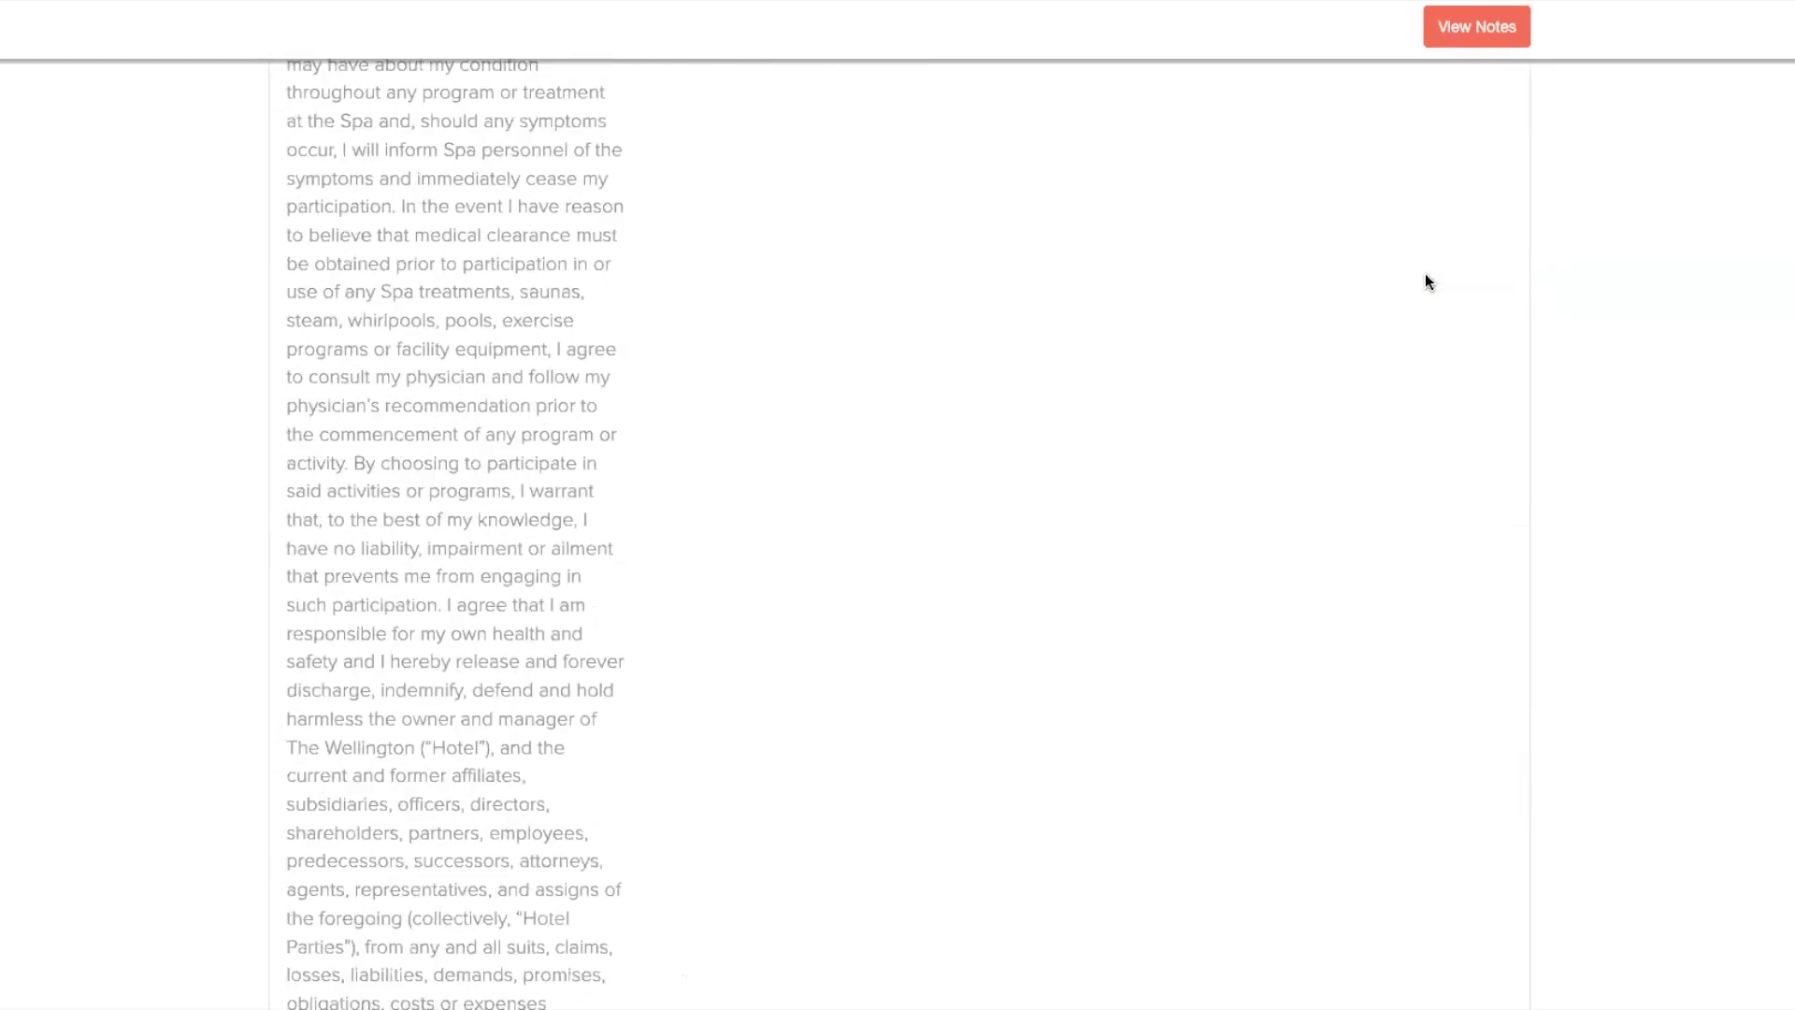
pyautogui.scroll(-2, 1424, 274)
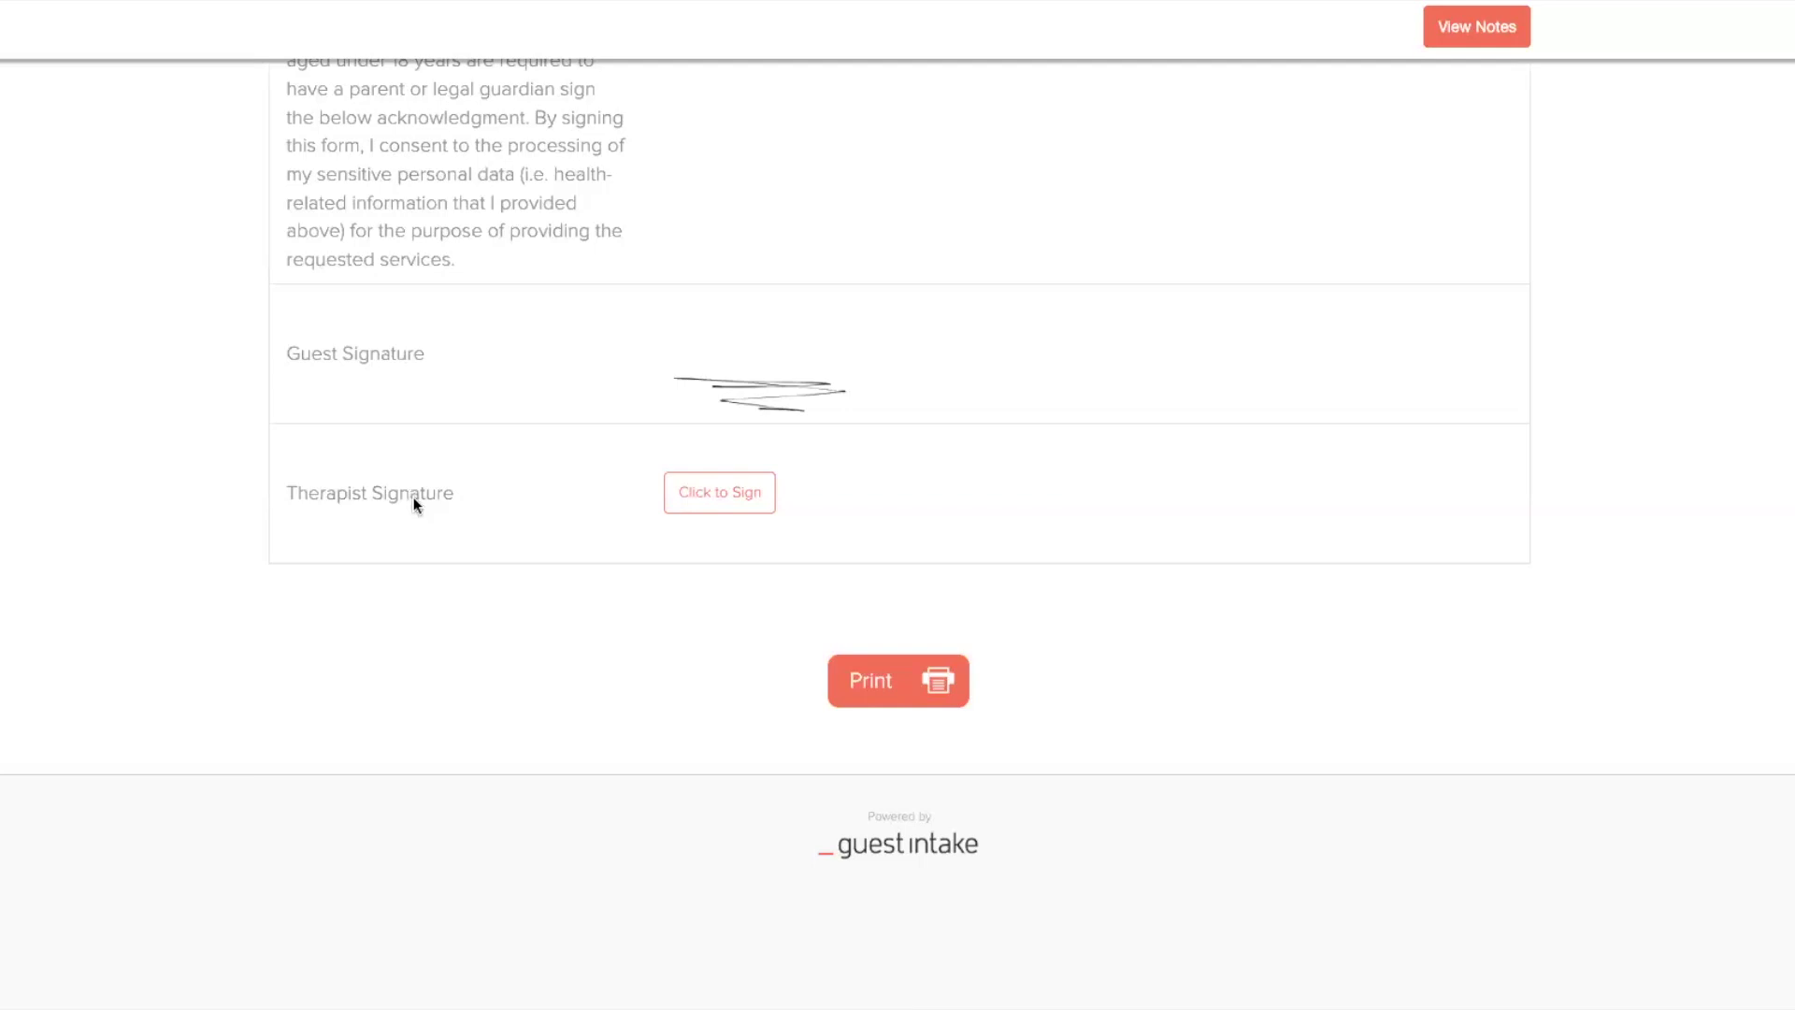
pyautogui.click(684, 502)
pyautogui.moveTo(686, 399)
pyautogui.mouseDown()
pyautogui.moveTo(894, 305)
pyautogui.moveTo(949, 313)
pyautogui.moveTo(987, 377)
pyautogui.mouseUp()
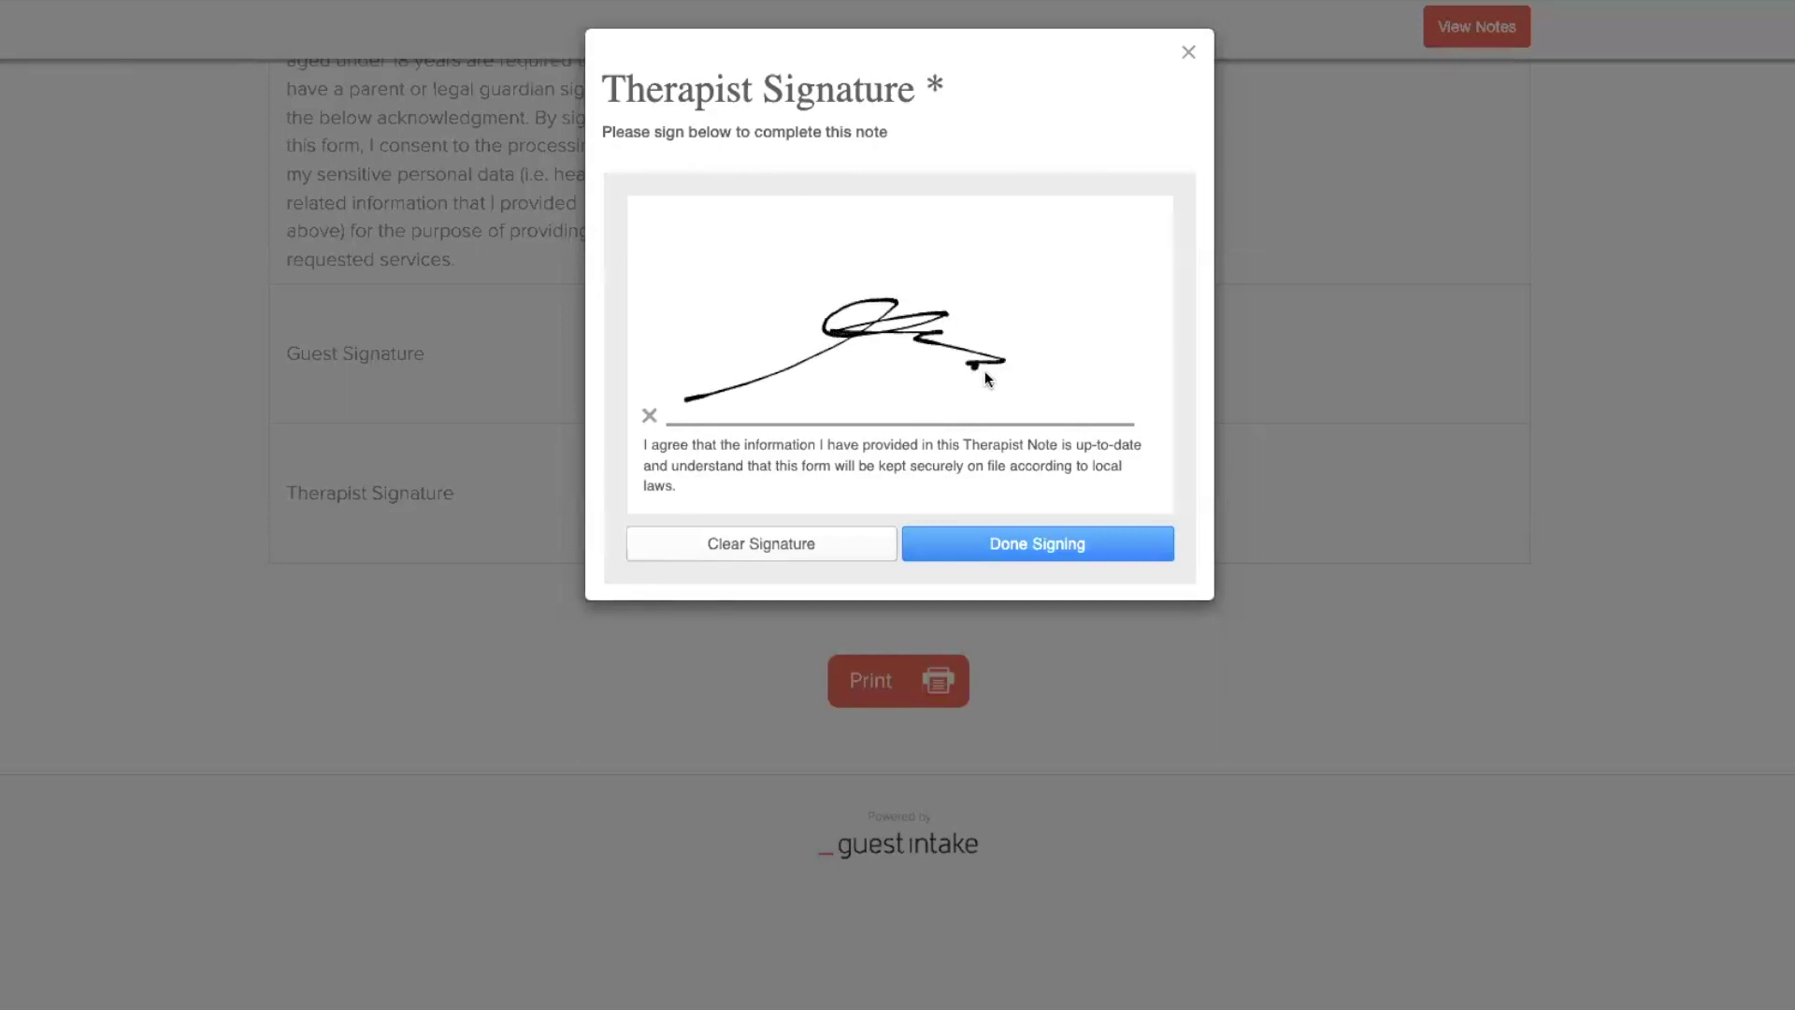
pyautogui.click(1063, 542)
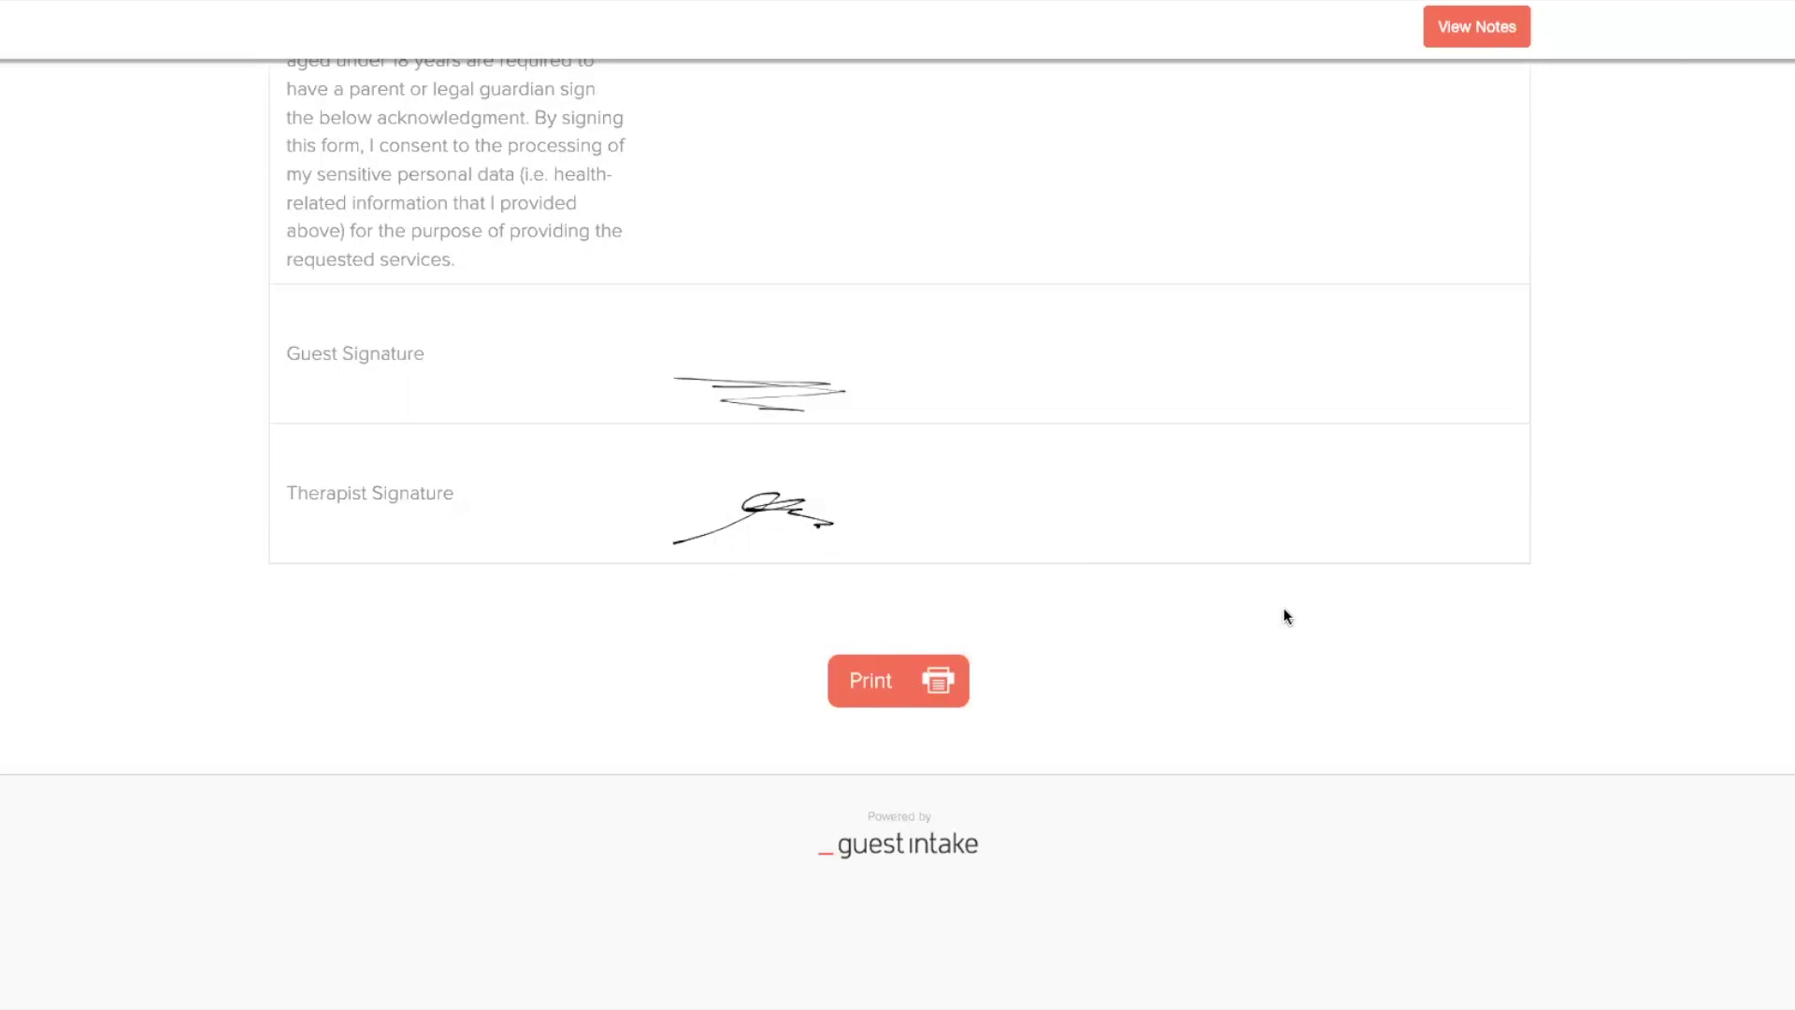
# - Return to the dashboard, look through the pending forms, and launch the Massage Consultation Form for the Nov 1, 9:30am appointment
pyautogui.scroll(20, 1282, 617)
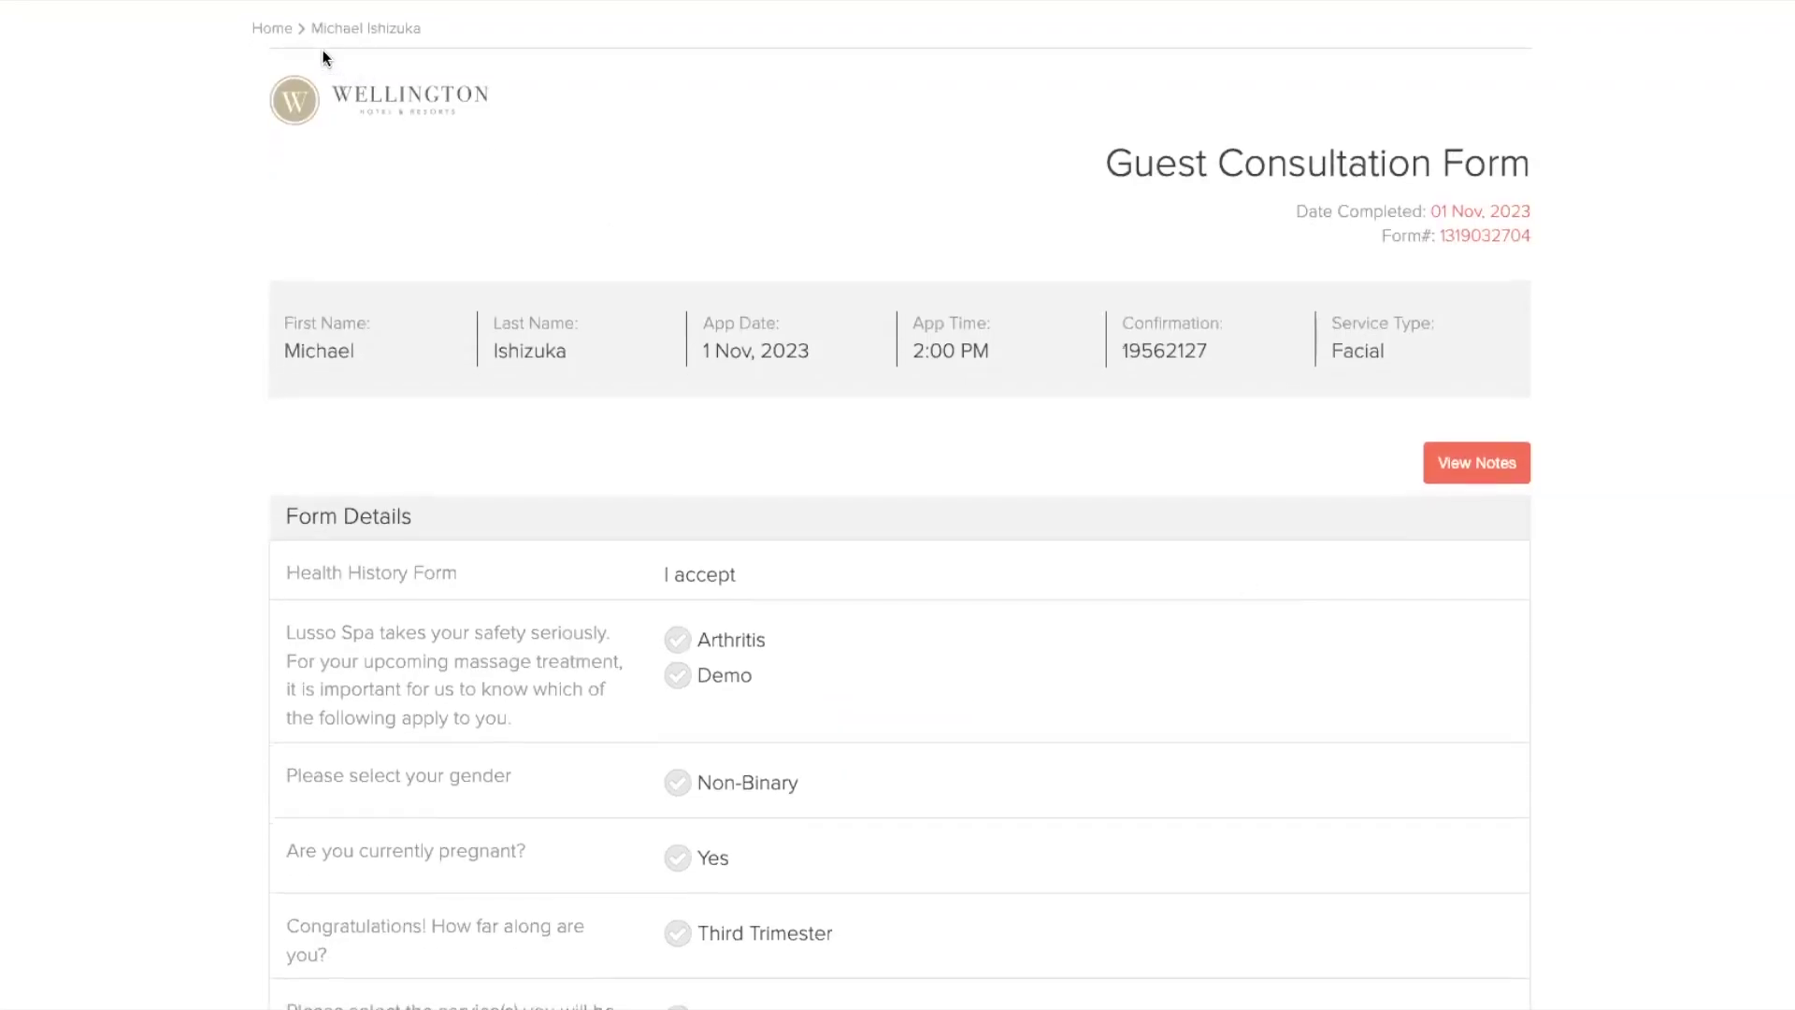
pyautogui.click(279, 28)
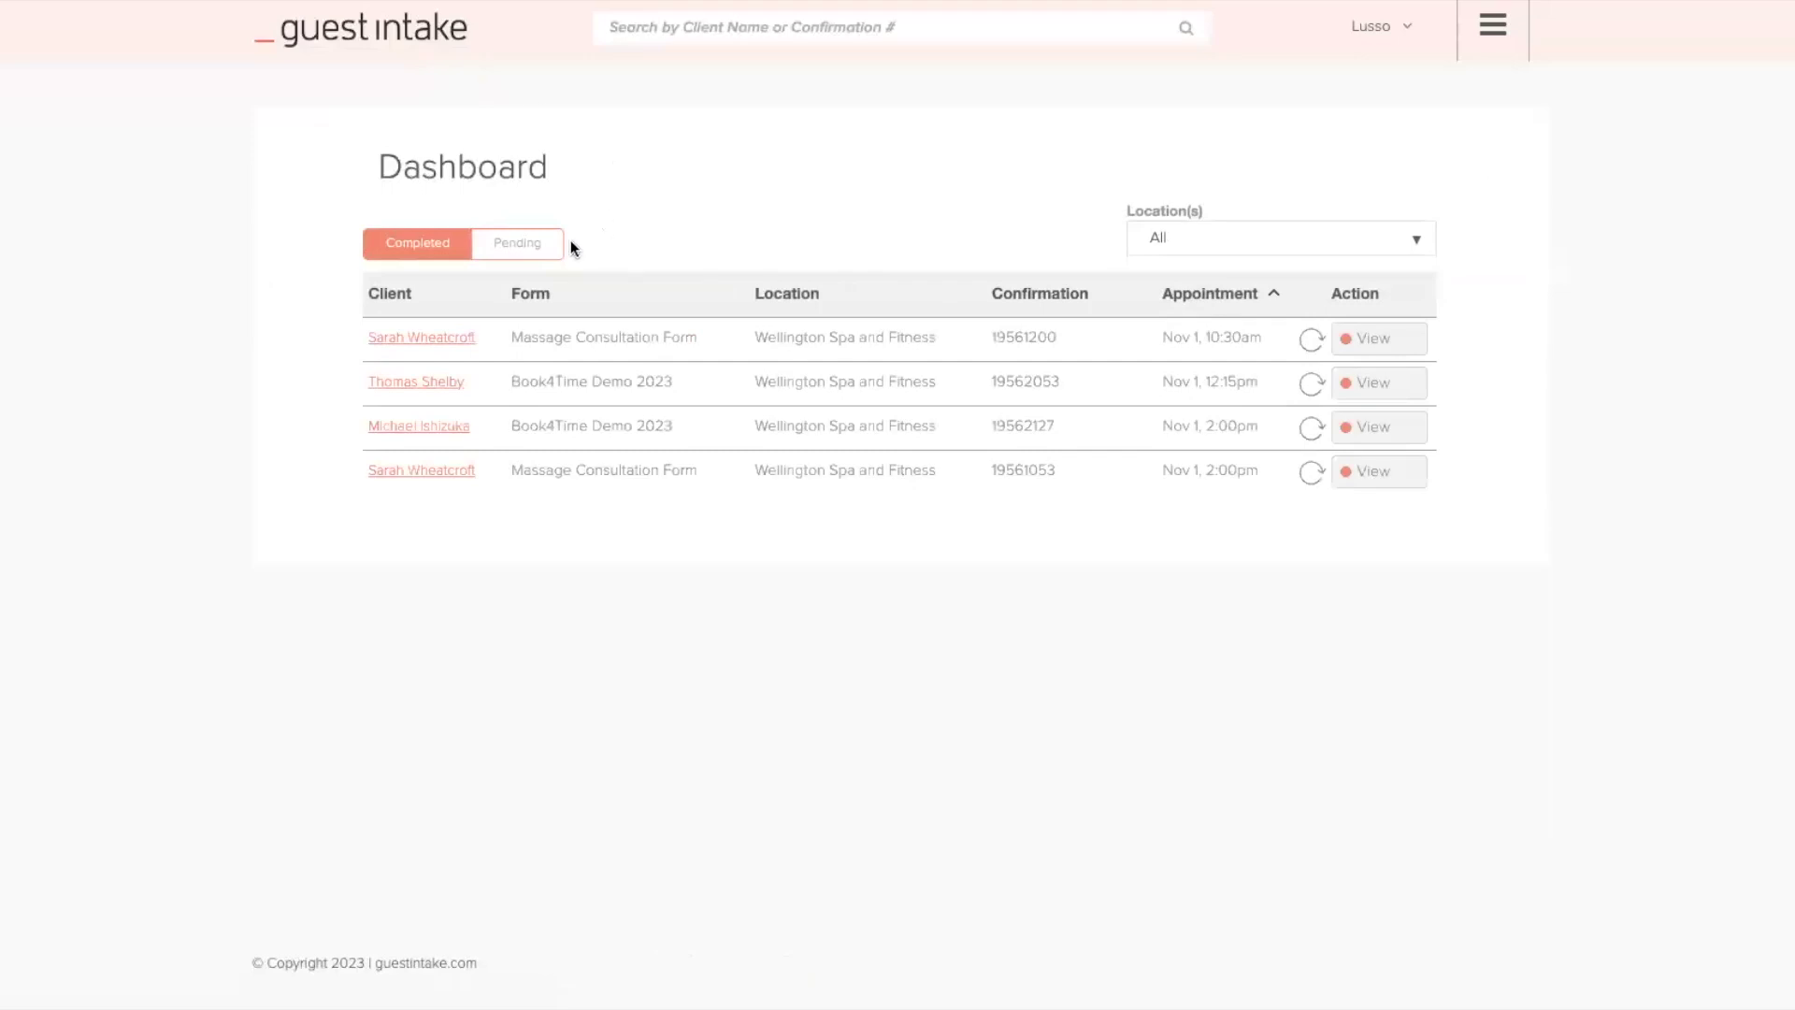
pyautogui.click(517, 244)
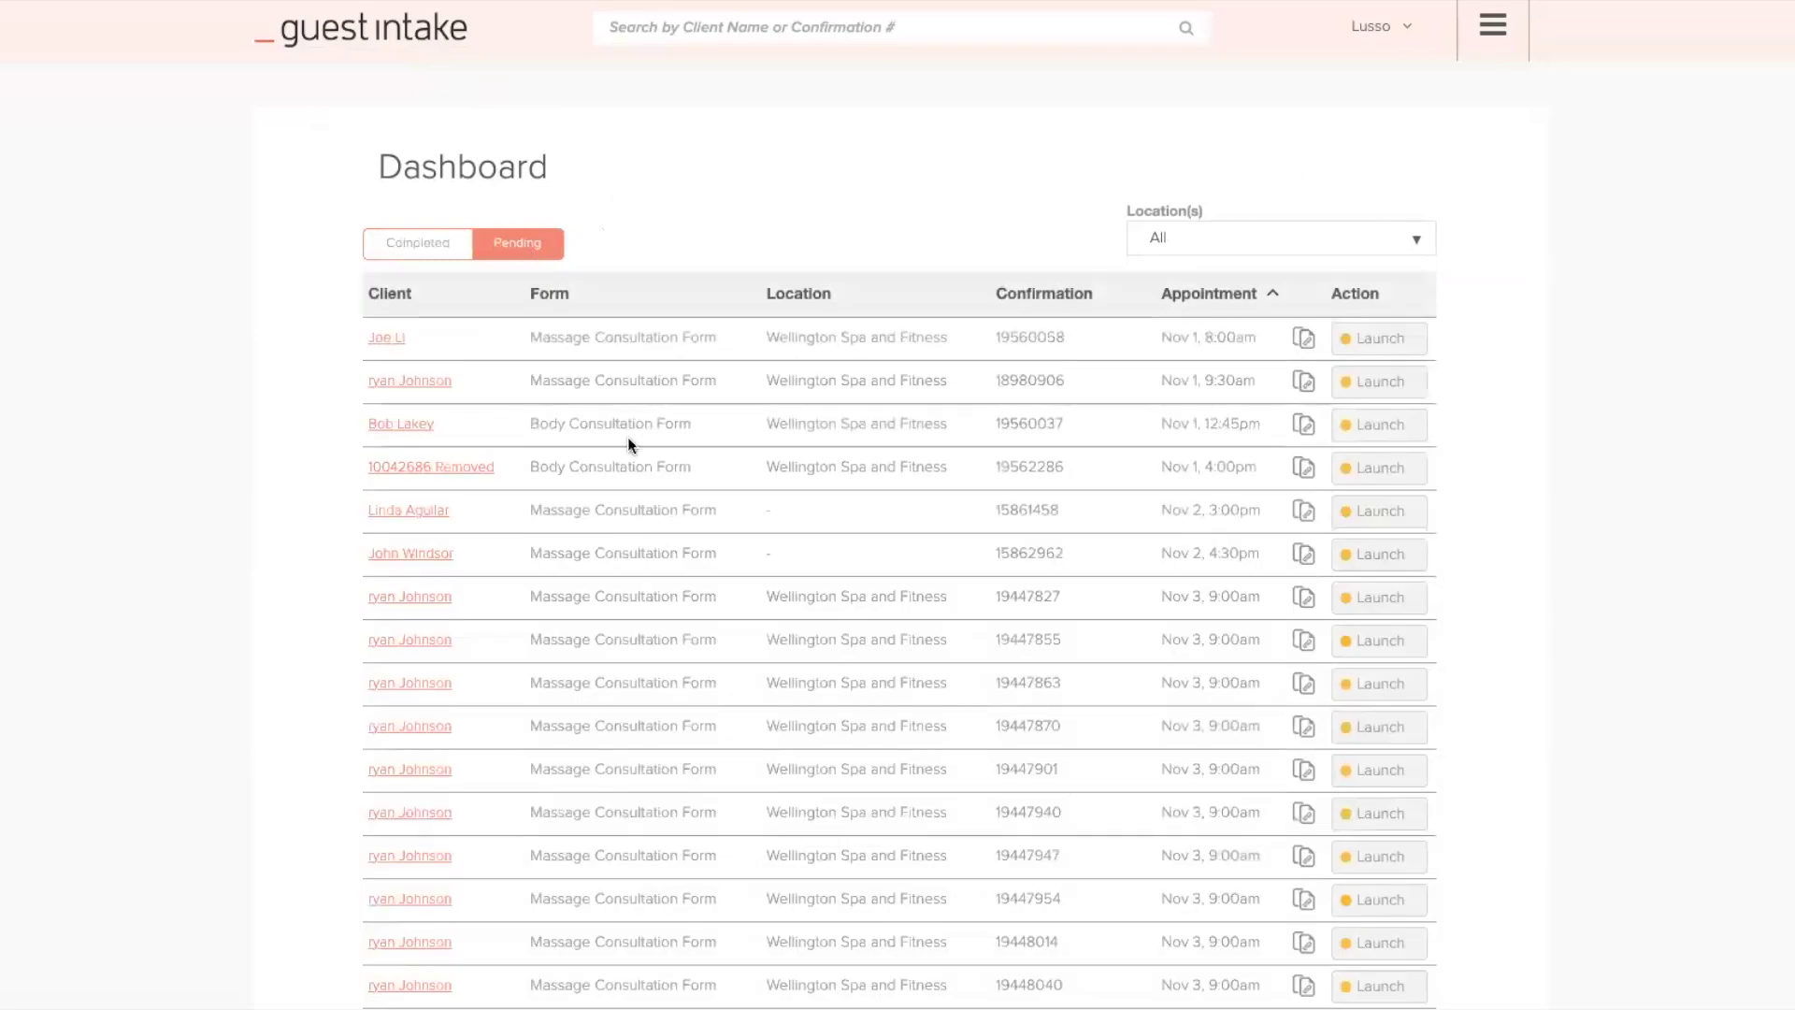
pyautogui.scroll(-7, 627, 440)
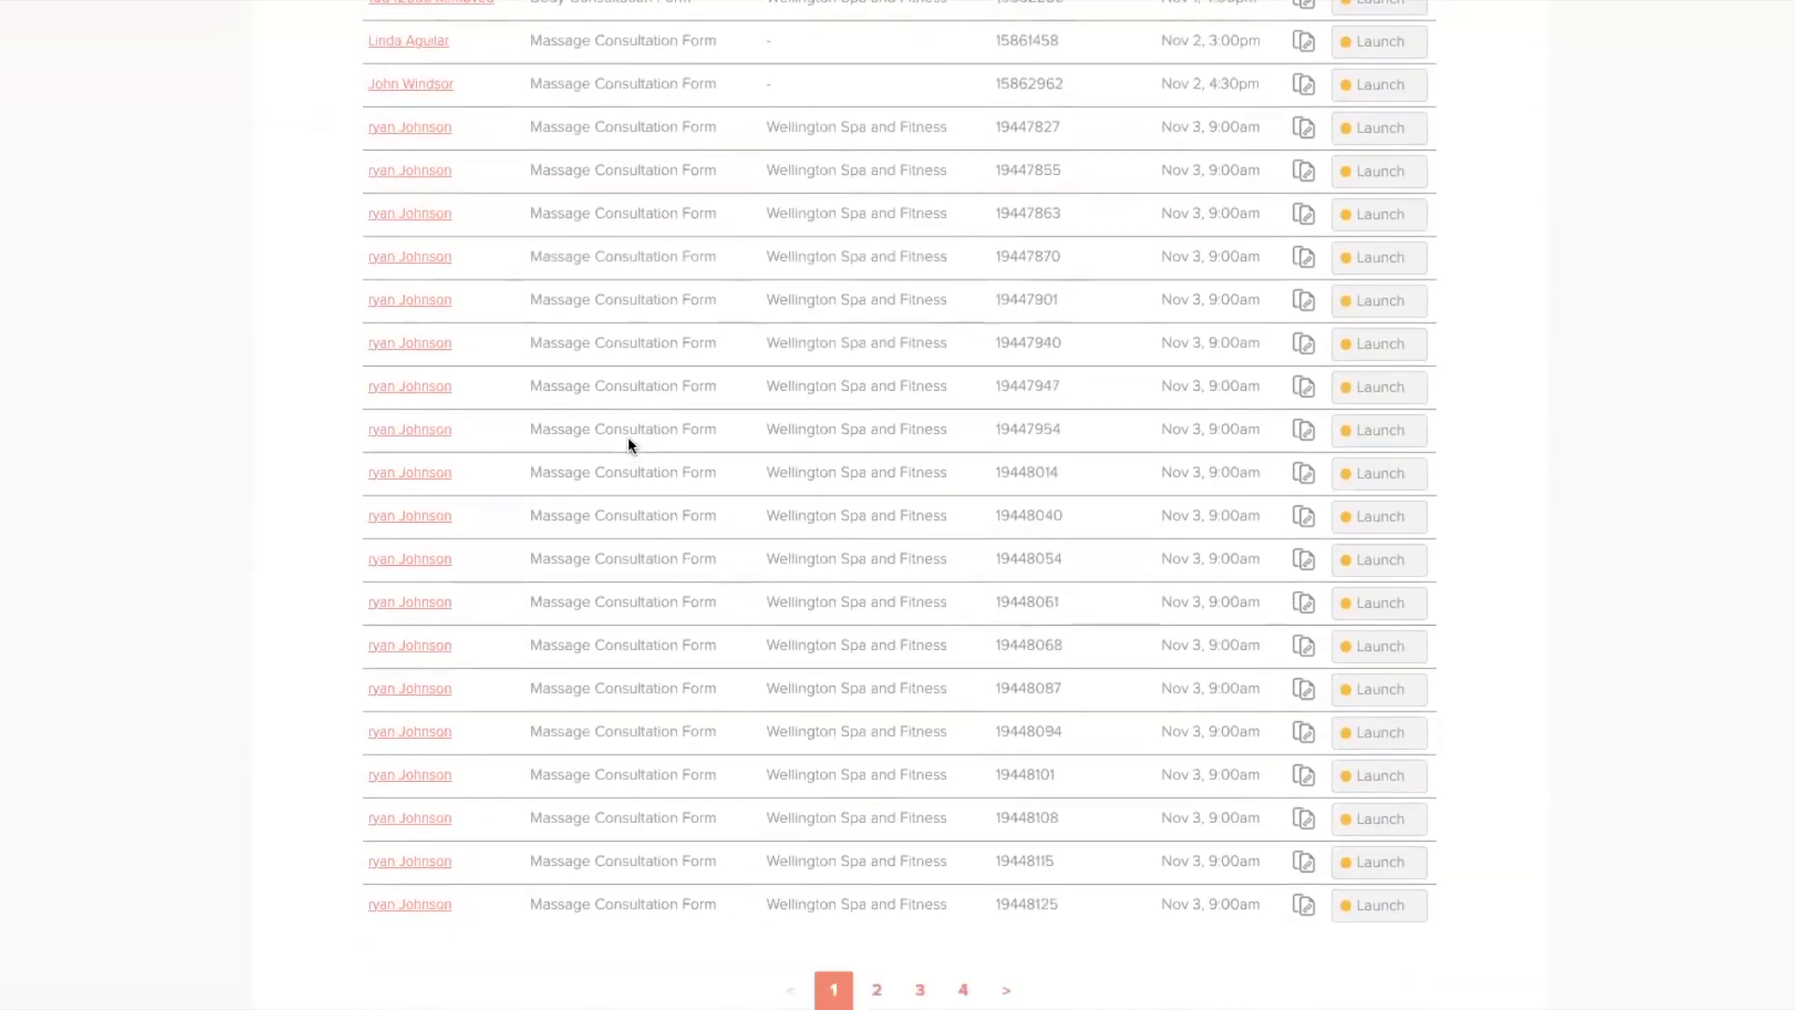
pyautogui.scroll(7, 627, 435)
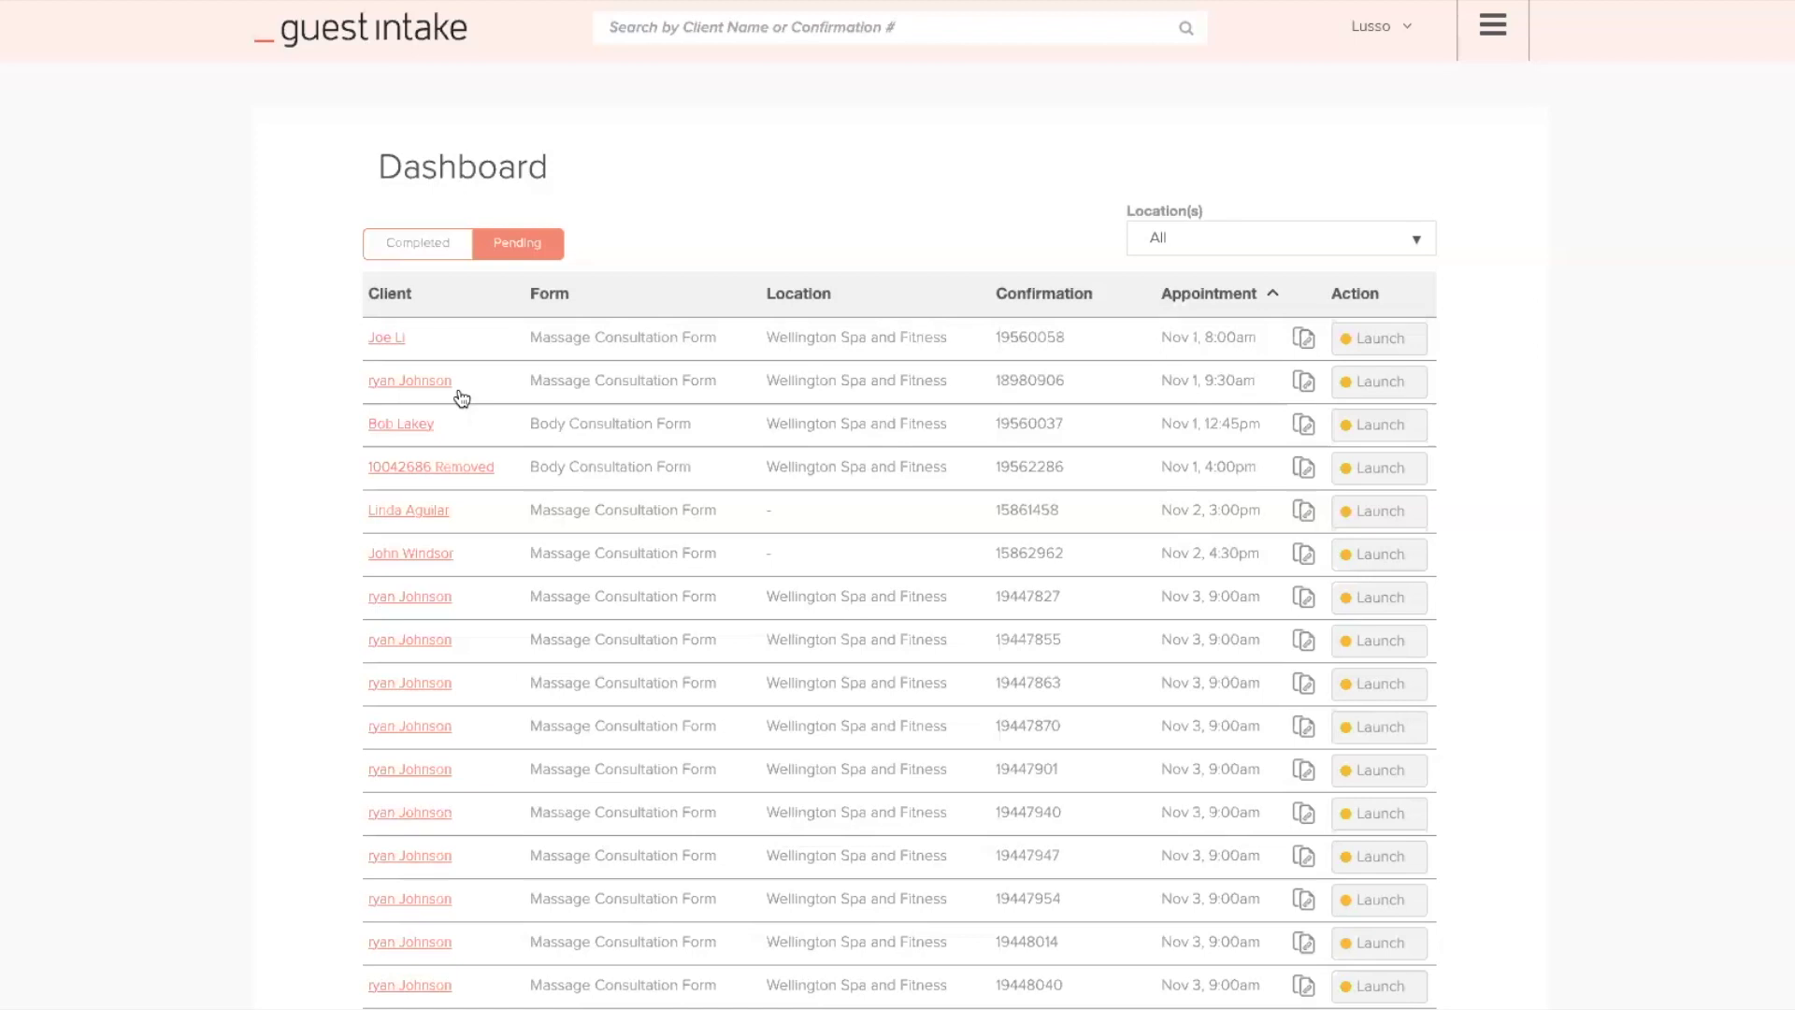
pyautogui.click(1383, 391)
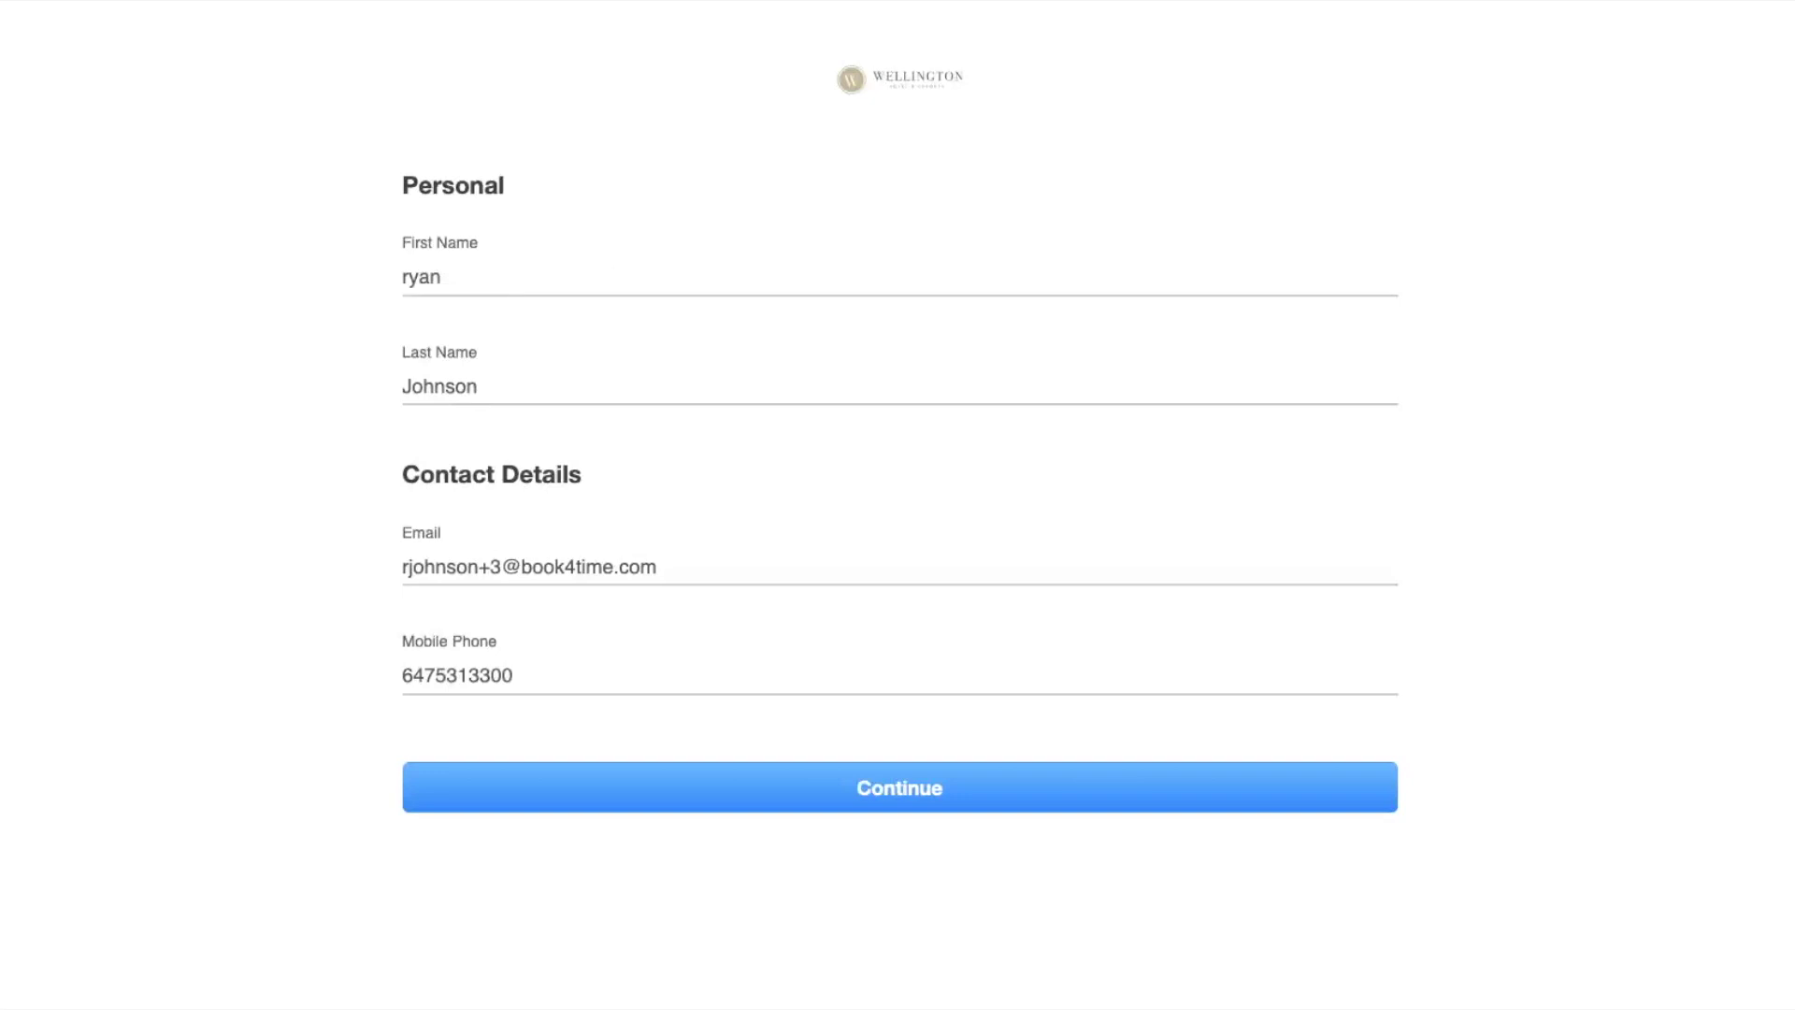
# - Reopen the Guest Intake dashboard in a new browser tab and copy the link to the pending Nov 1, 9:30am form
pyautogui.hotkey('ctrl', 't')
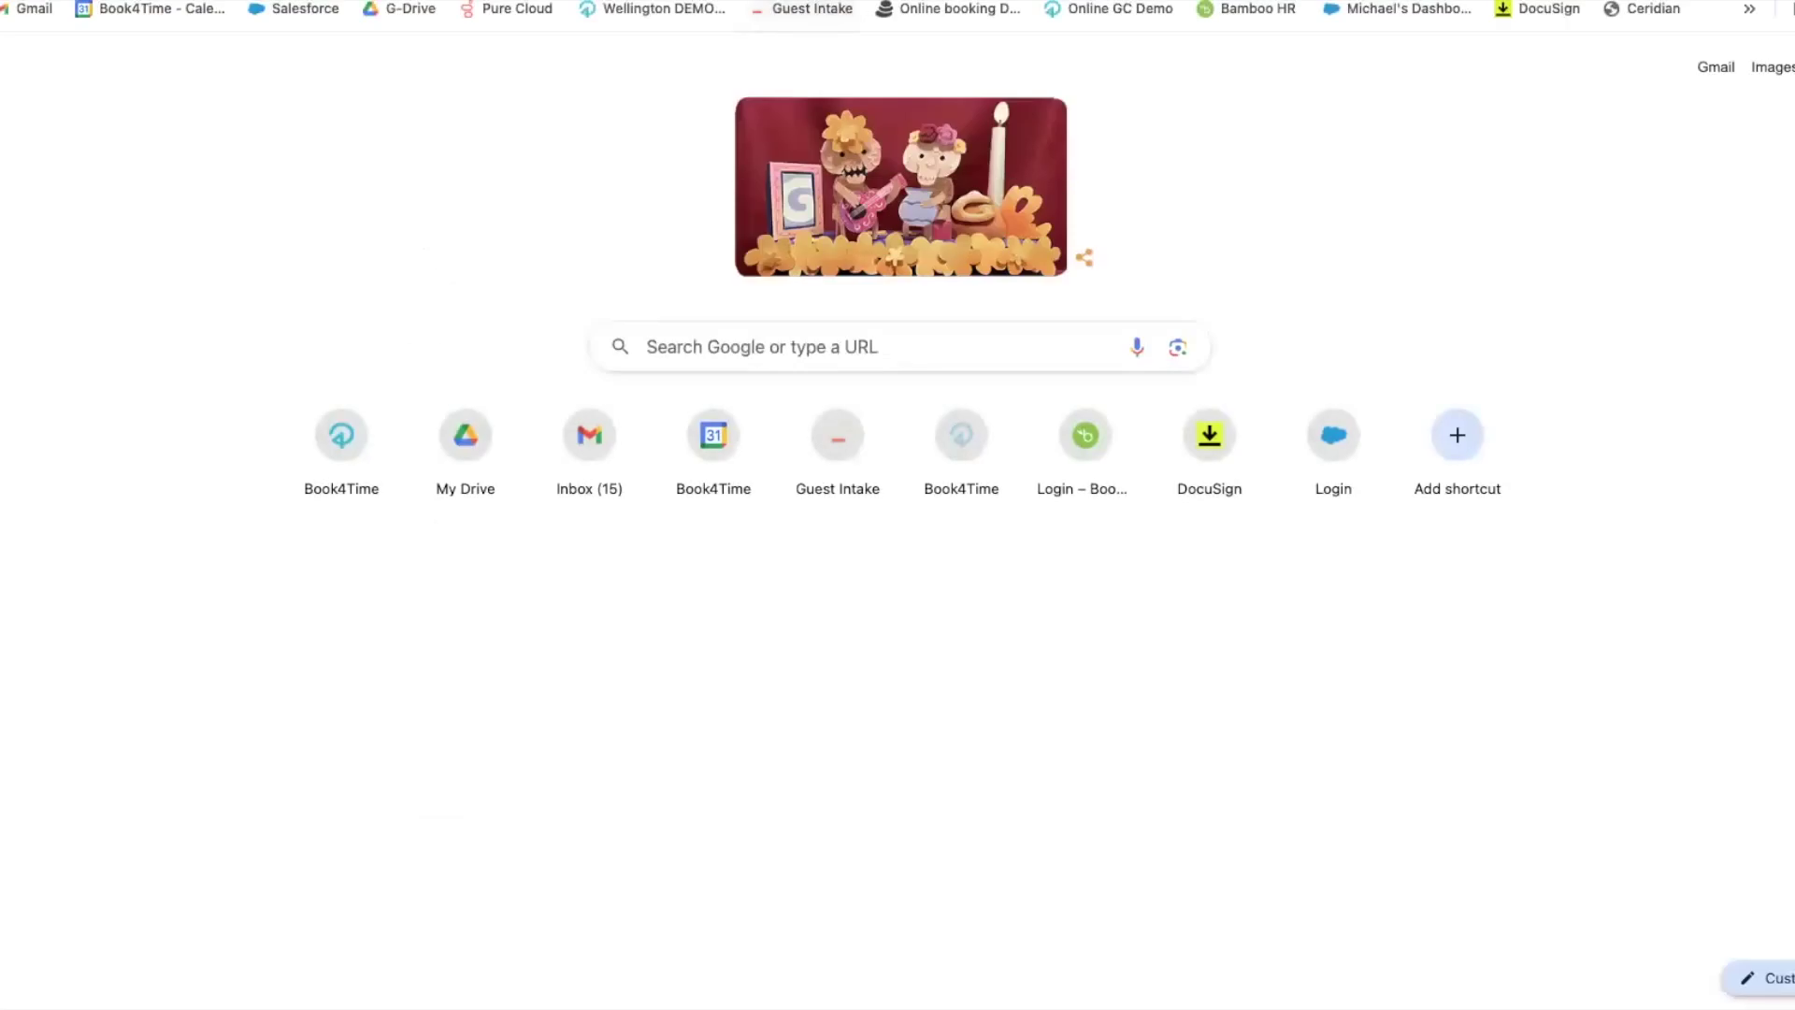
pyautogui.click(821, 16)
pyautogui.click(635, 356)
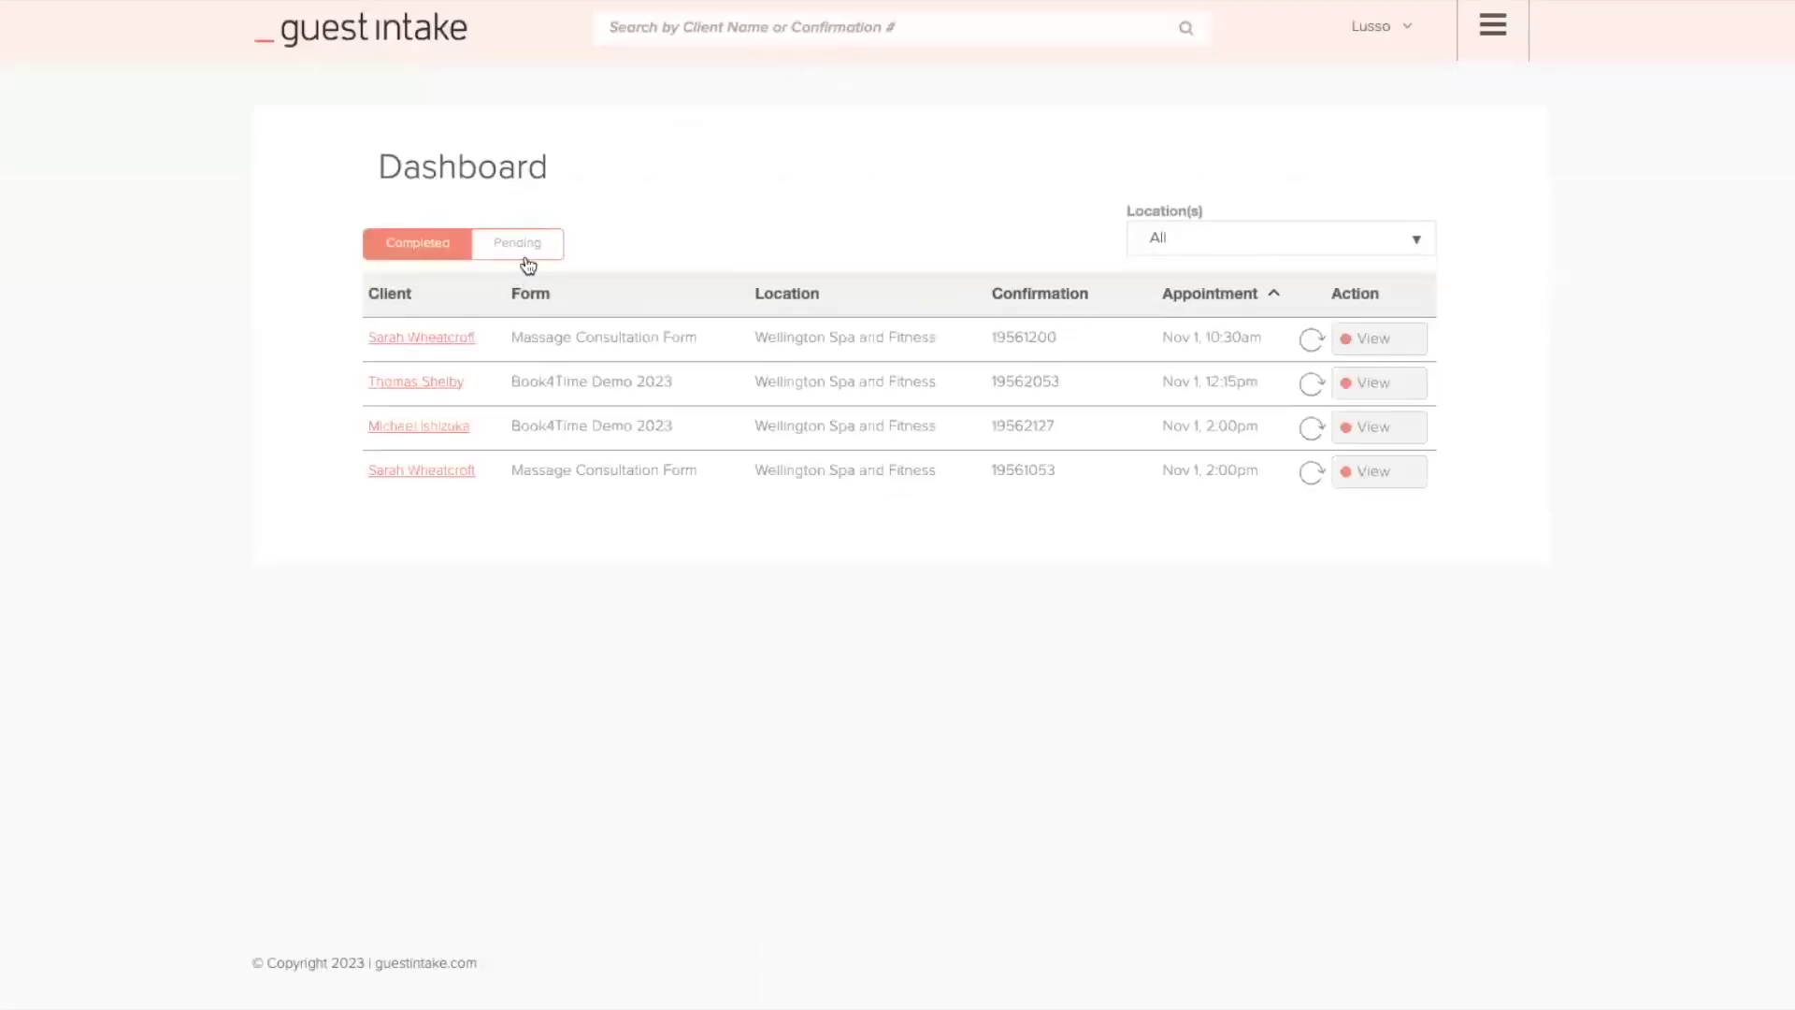
pyautogui.click(527, 261)
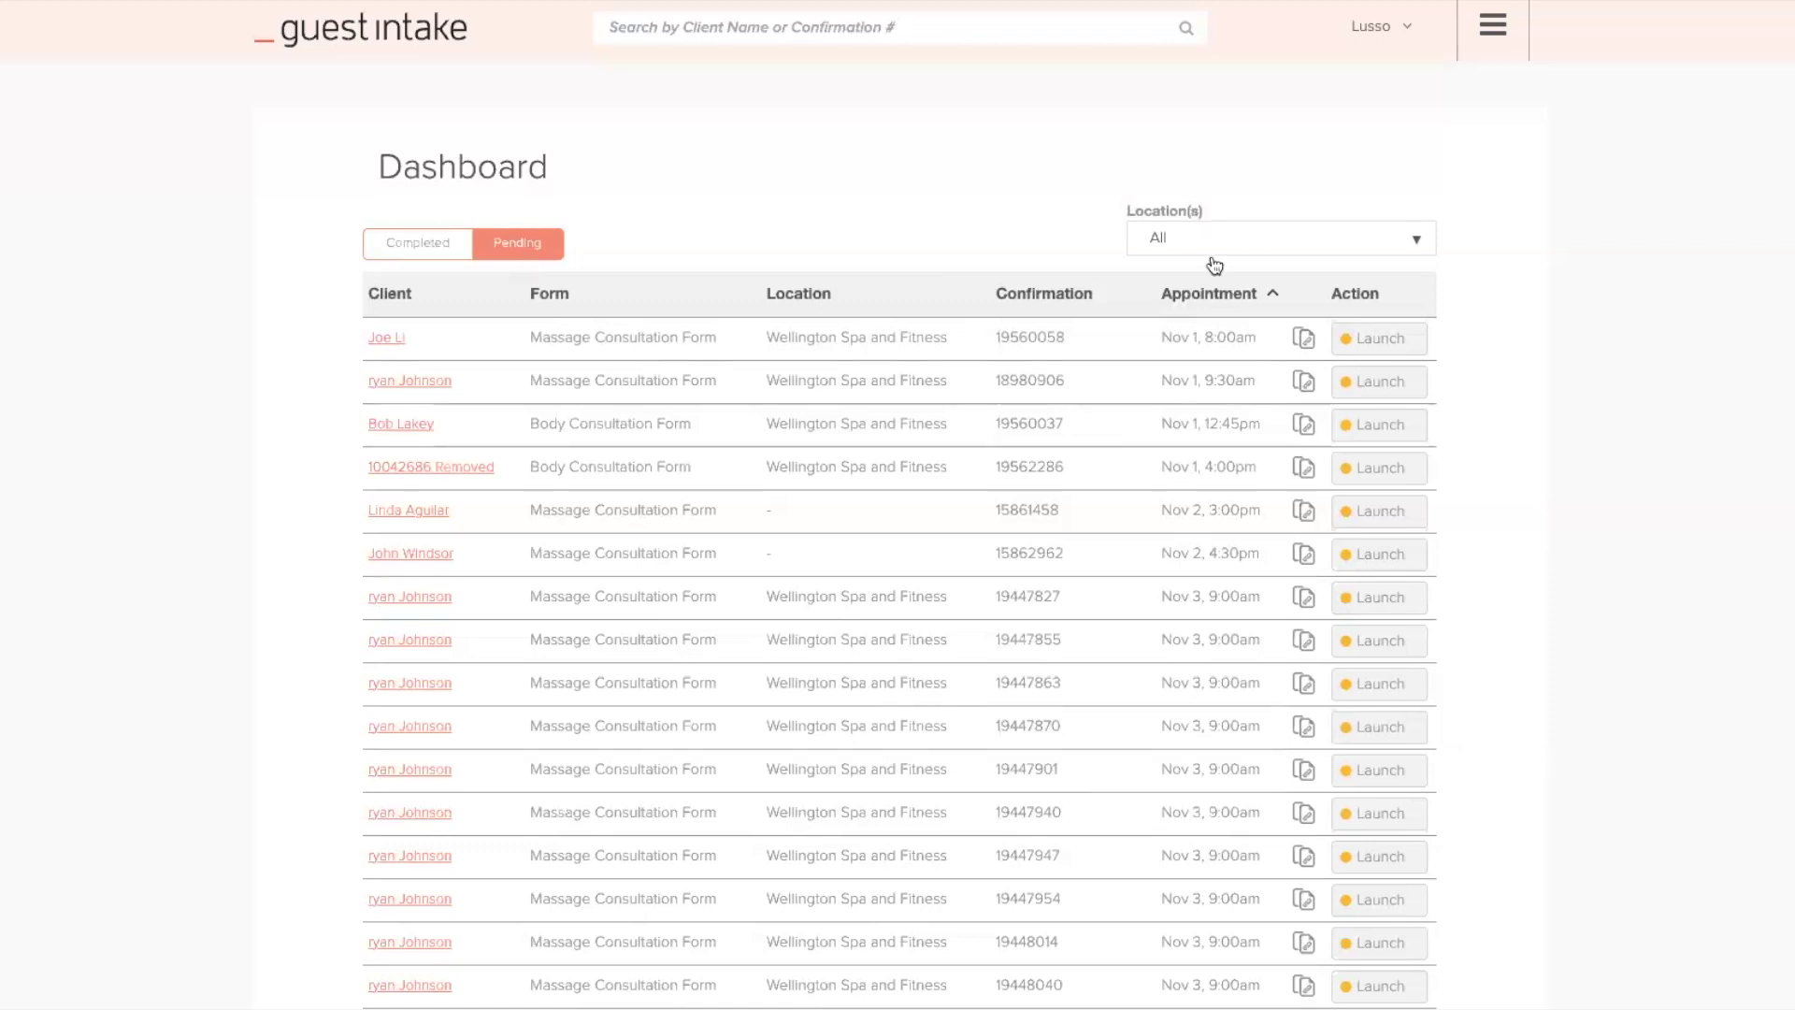
pyautogui.click(1306, 385)
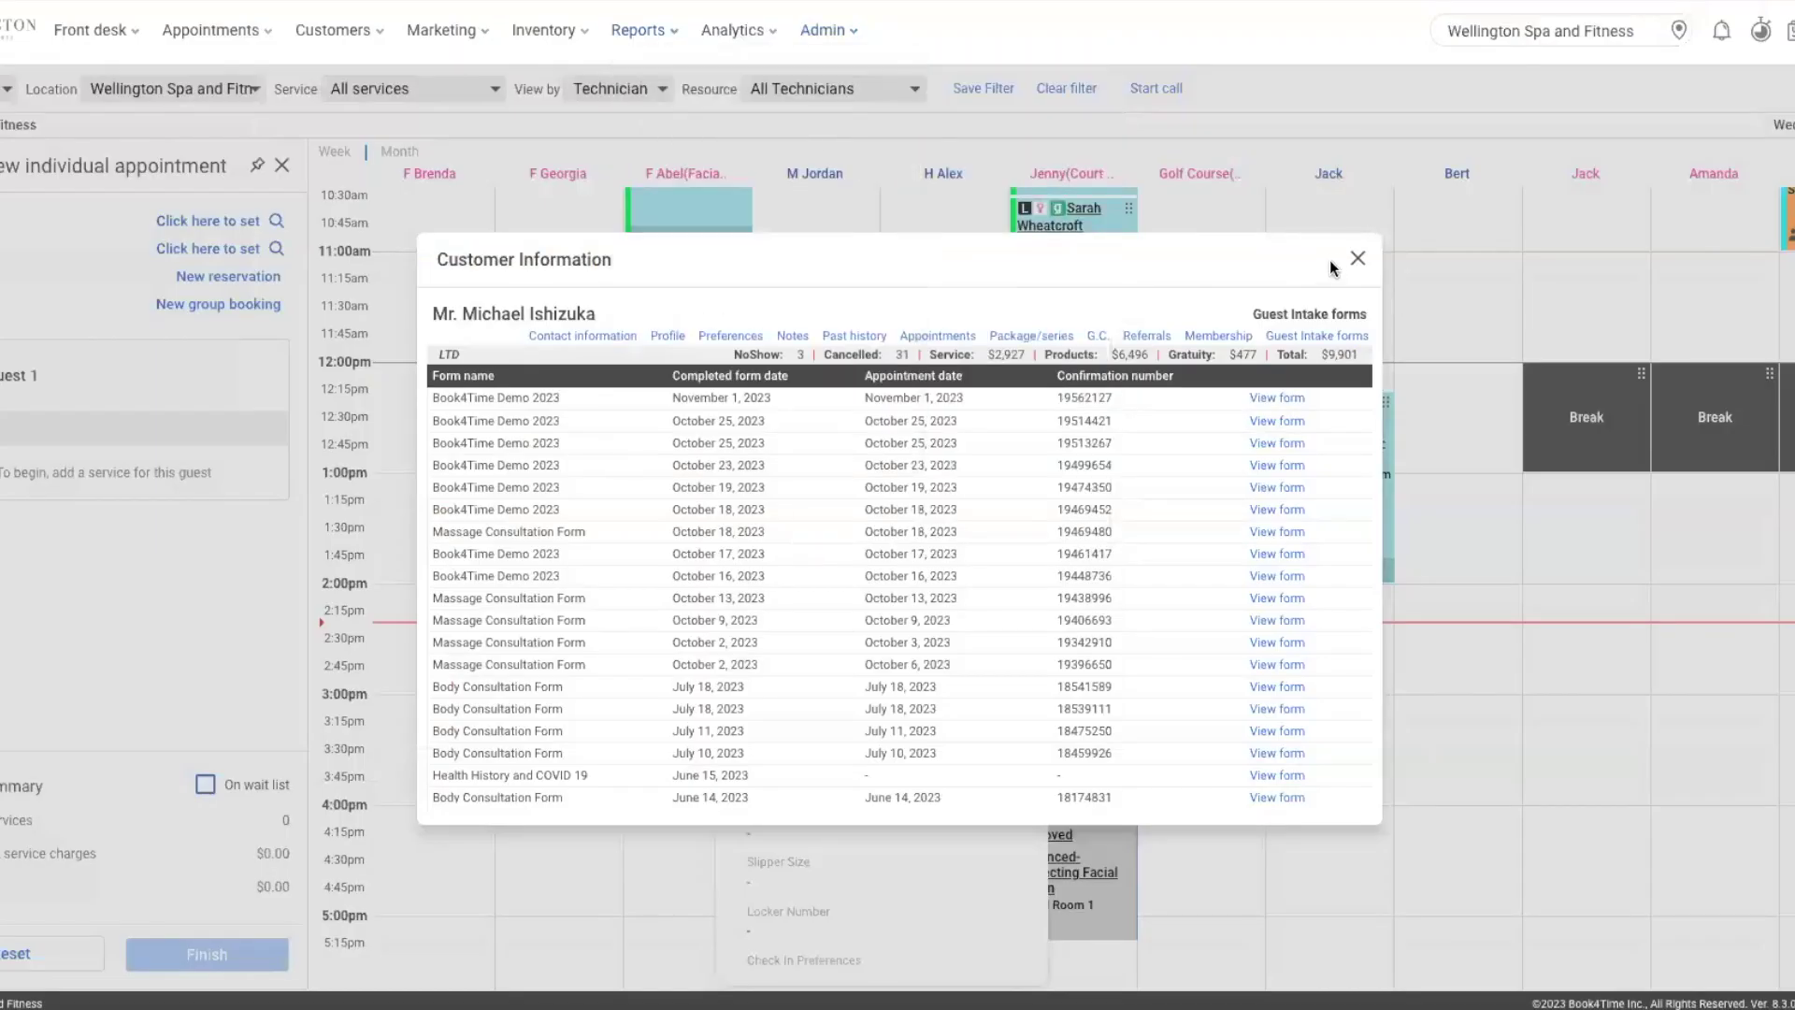
# - In Book4Time, close the customer information, dismiss the session timeout alert, and reload the appointment book at the 2:00pm appointments
pyautogui.click(1355, 259)
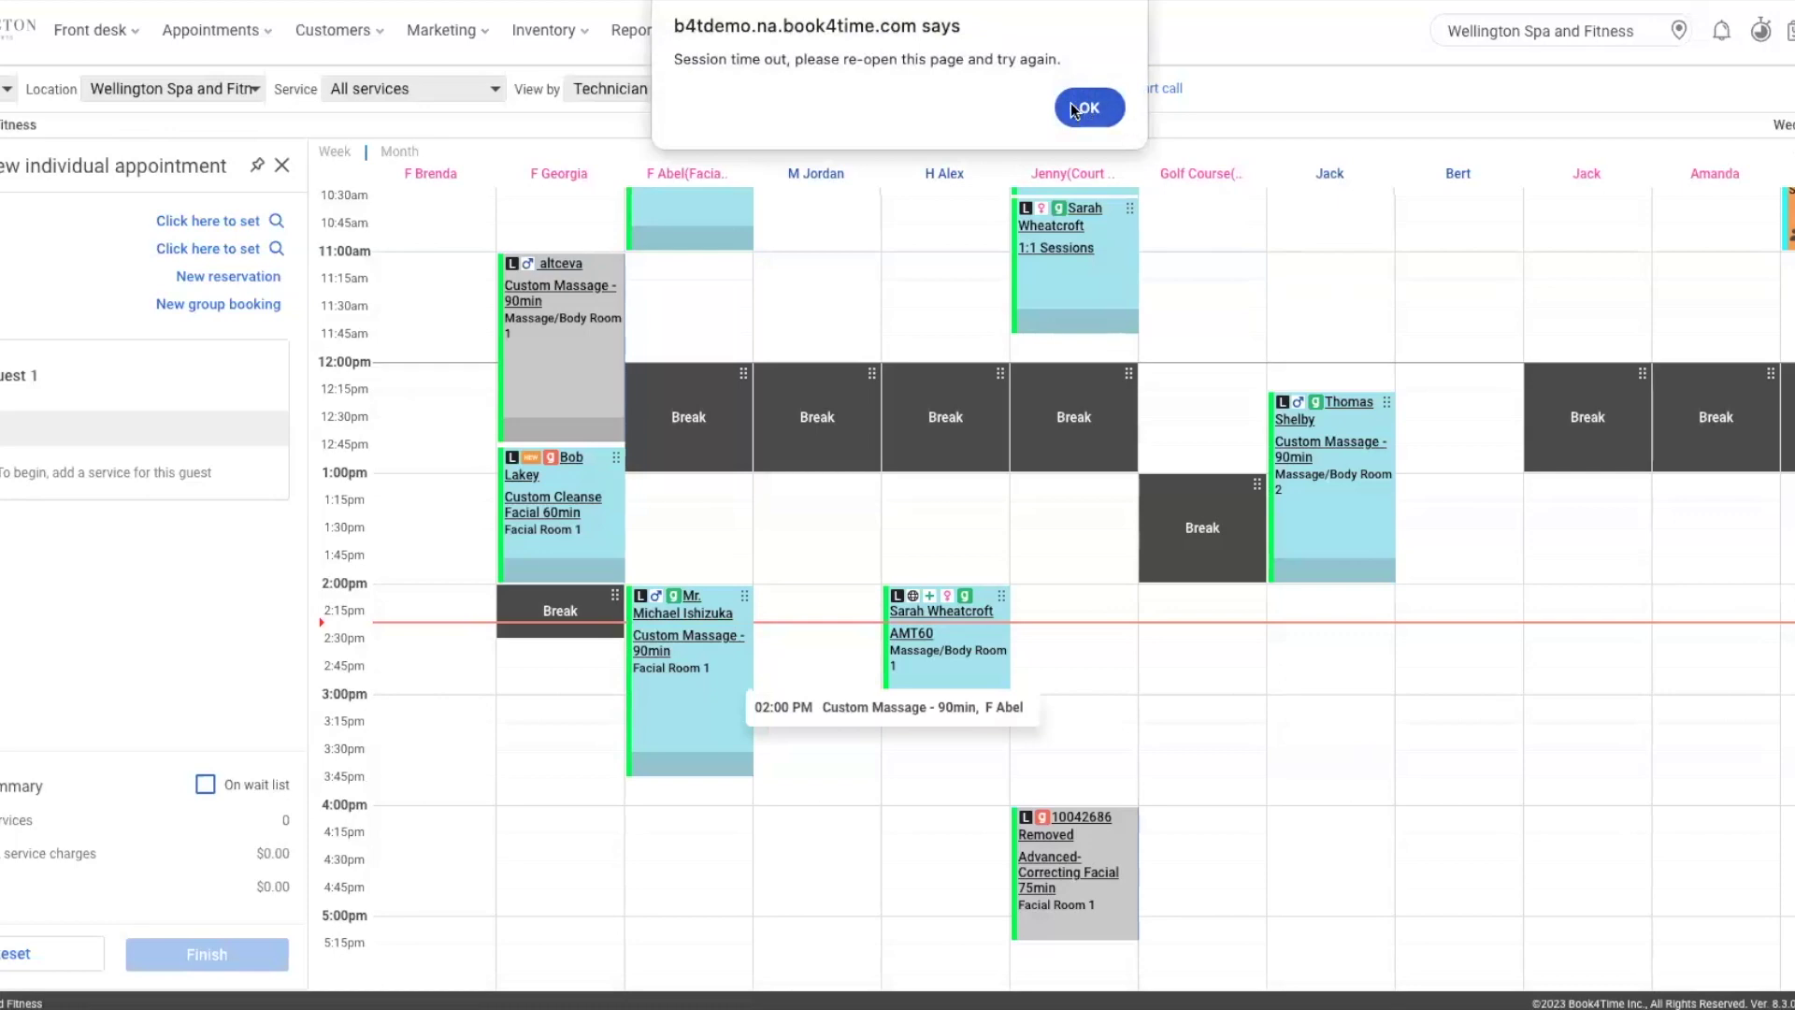
pyautogui.click(1088, 110)
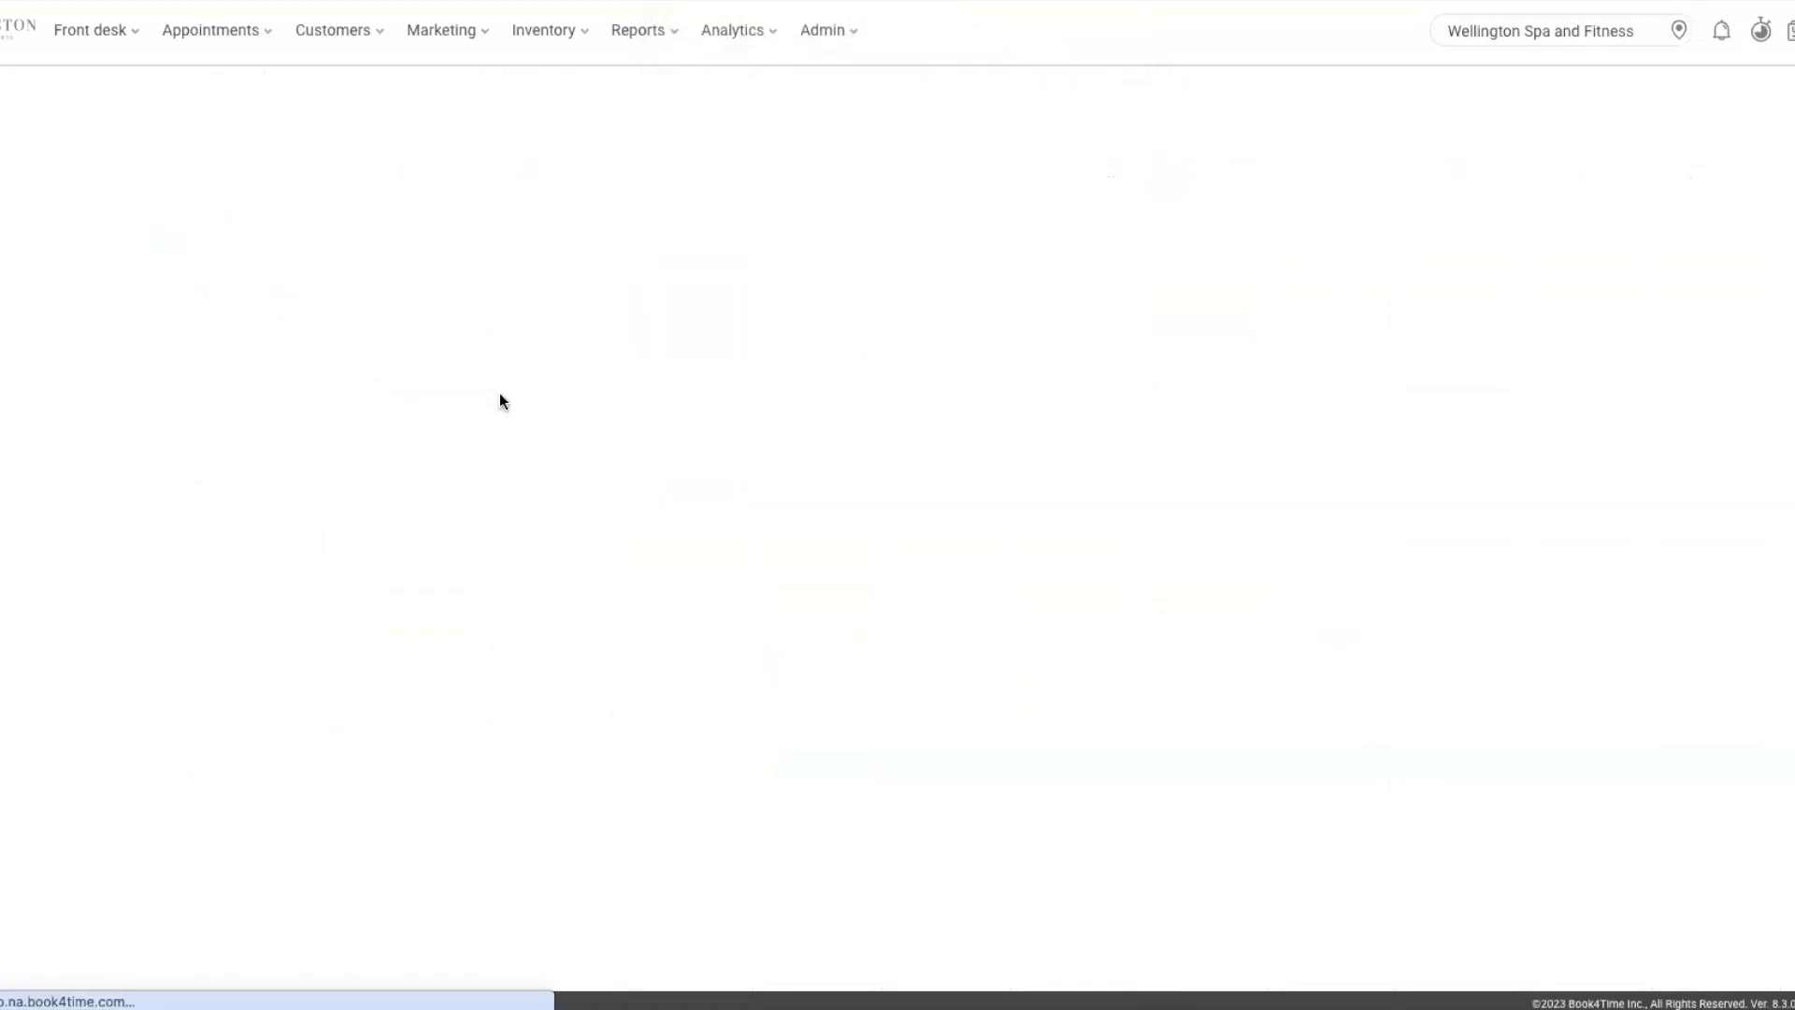
pyautogui.moveTo(216, 30)
pyautogui.click(234, 66)
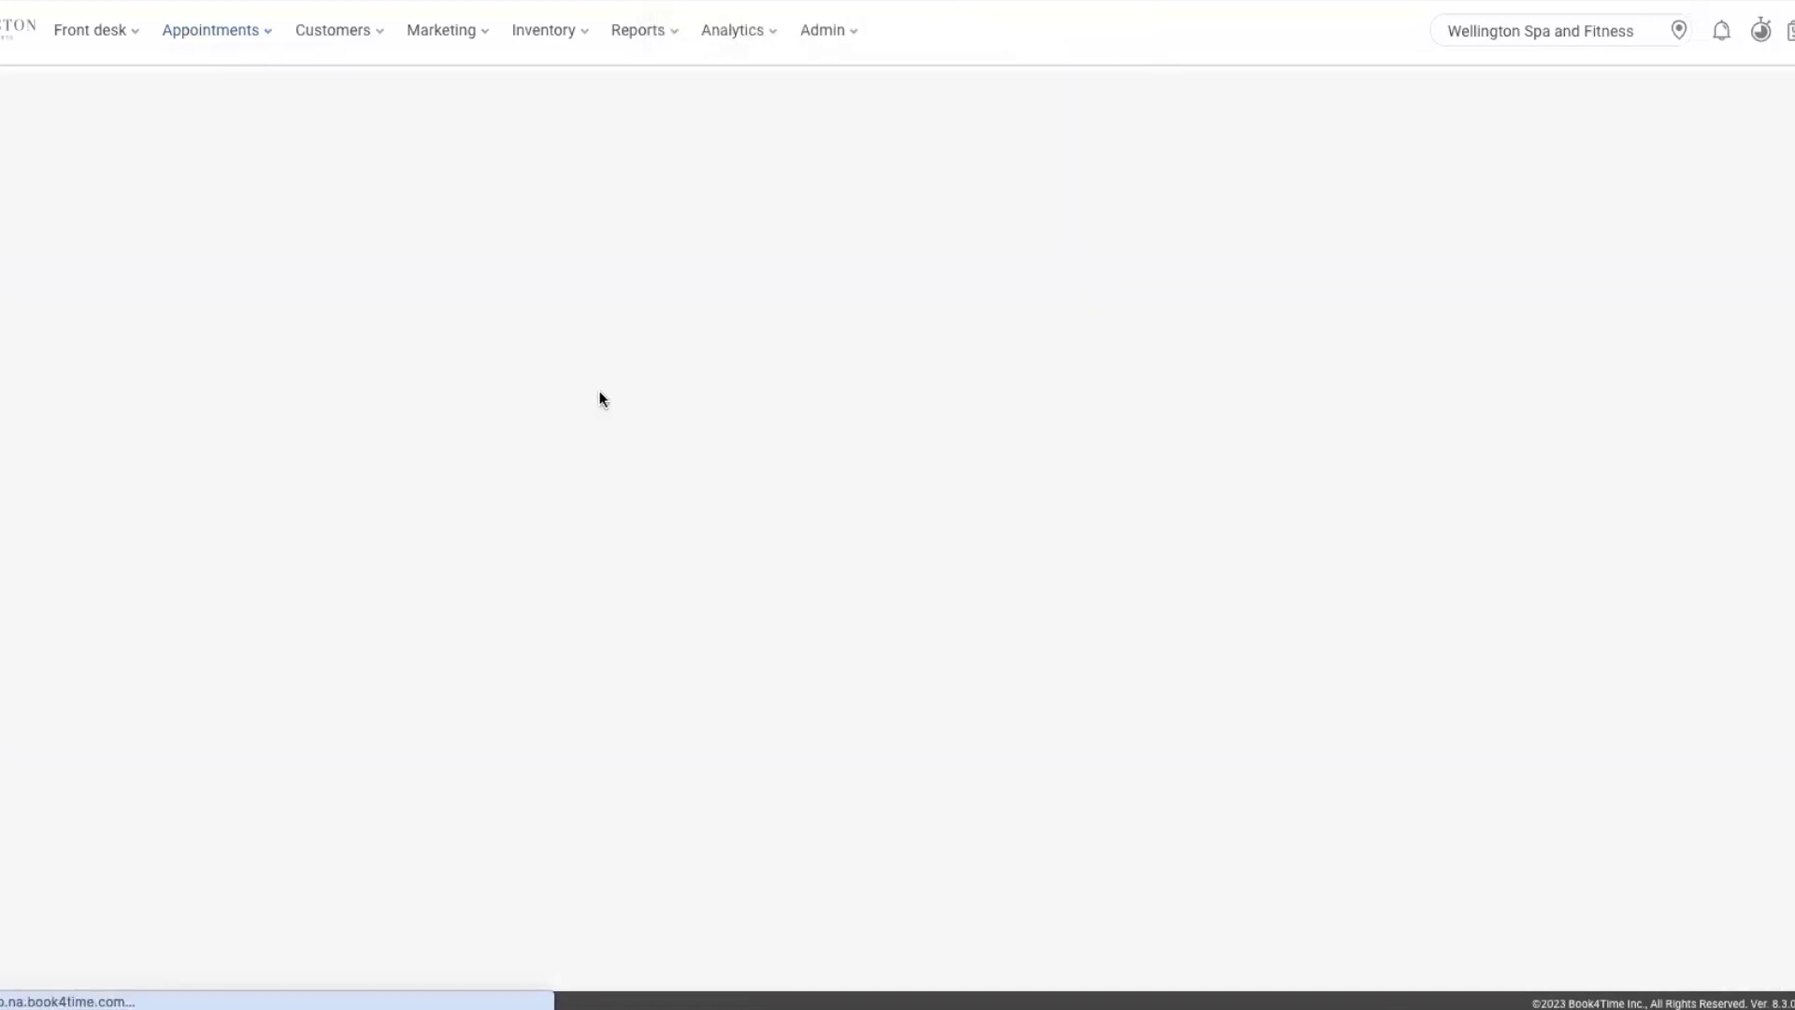
pyautogui.scroll(-3, 1047, 566)
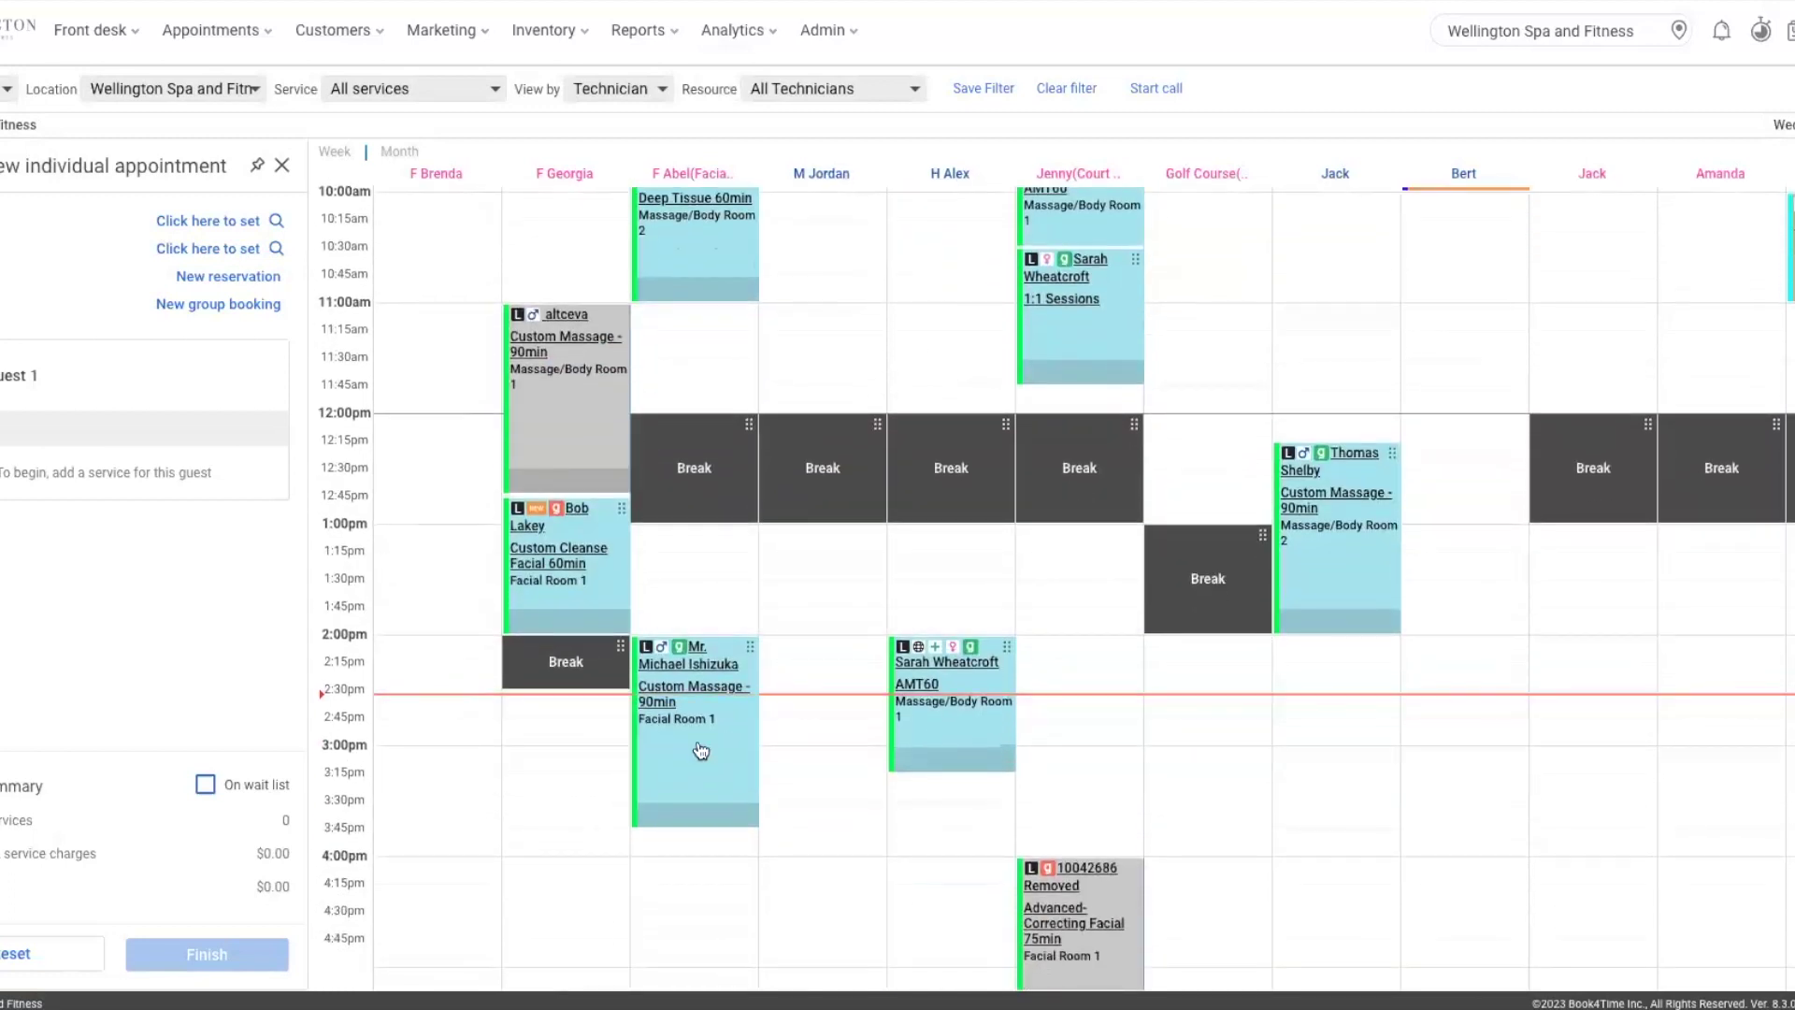
pyautogui.click(701, 749)
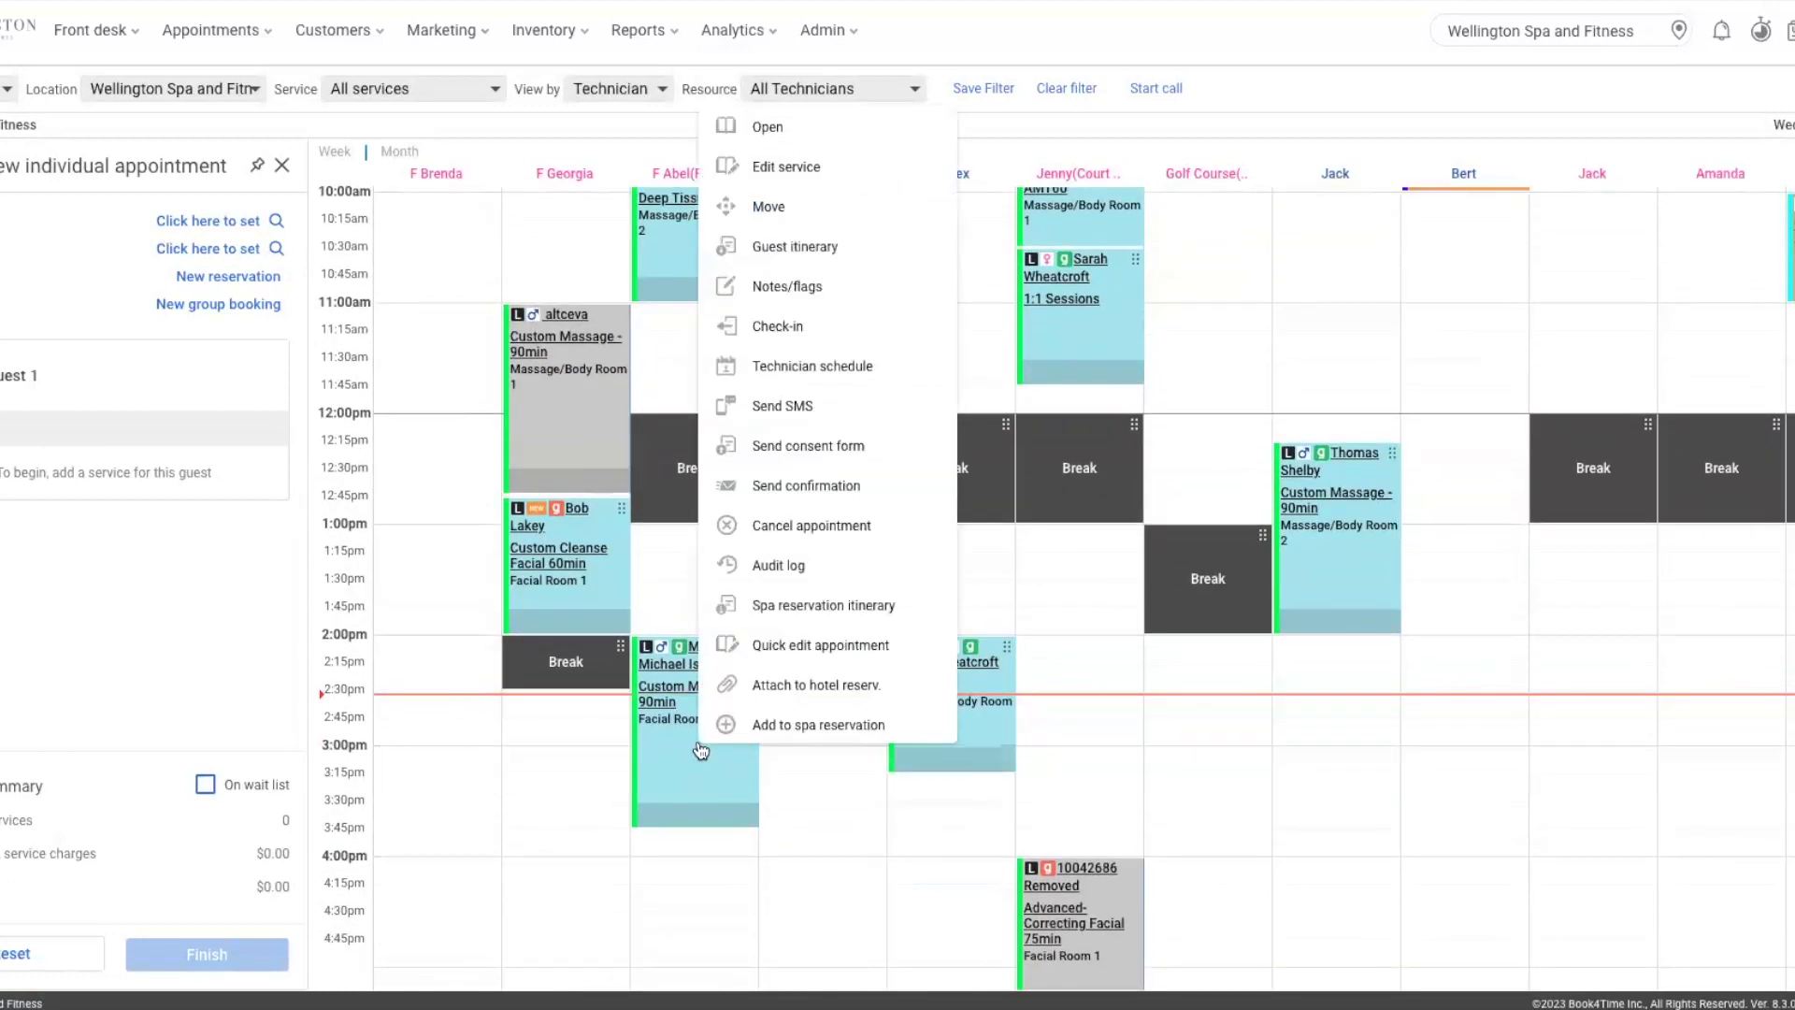
pyautogui.click(858, 404)
pyautogui.click(857, 552)
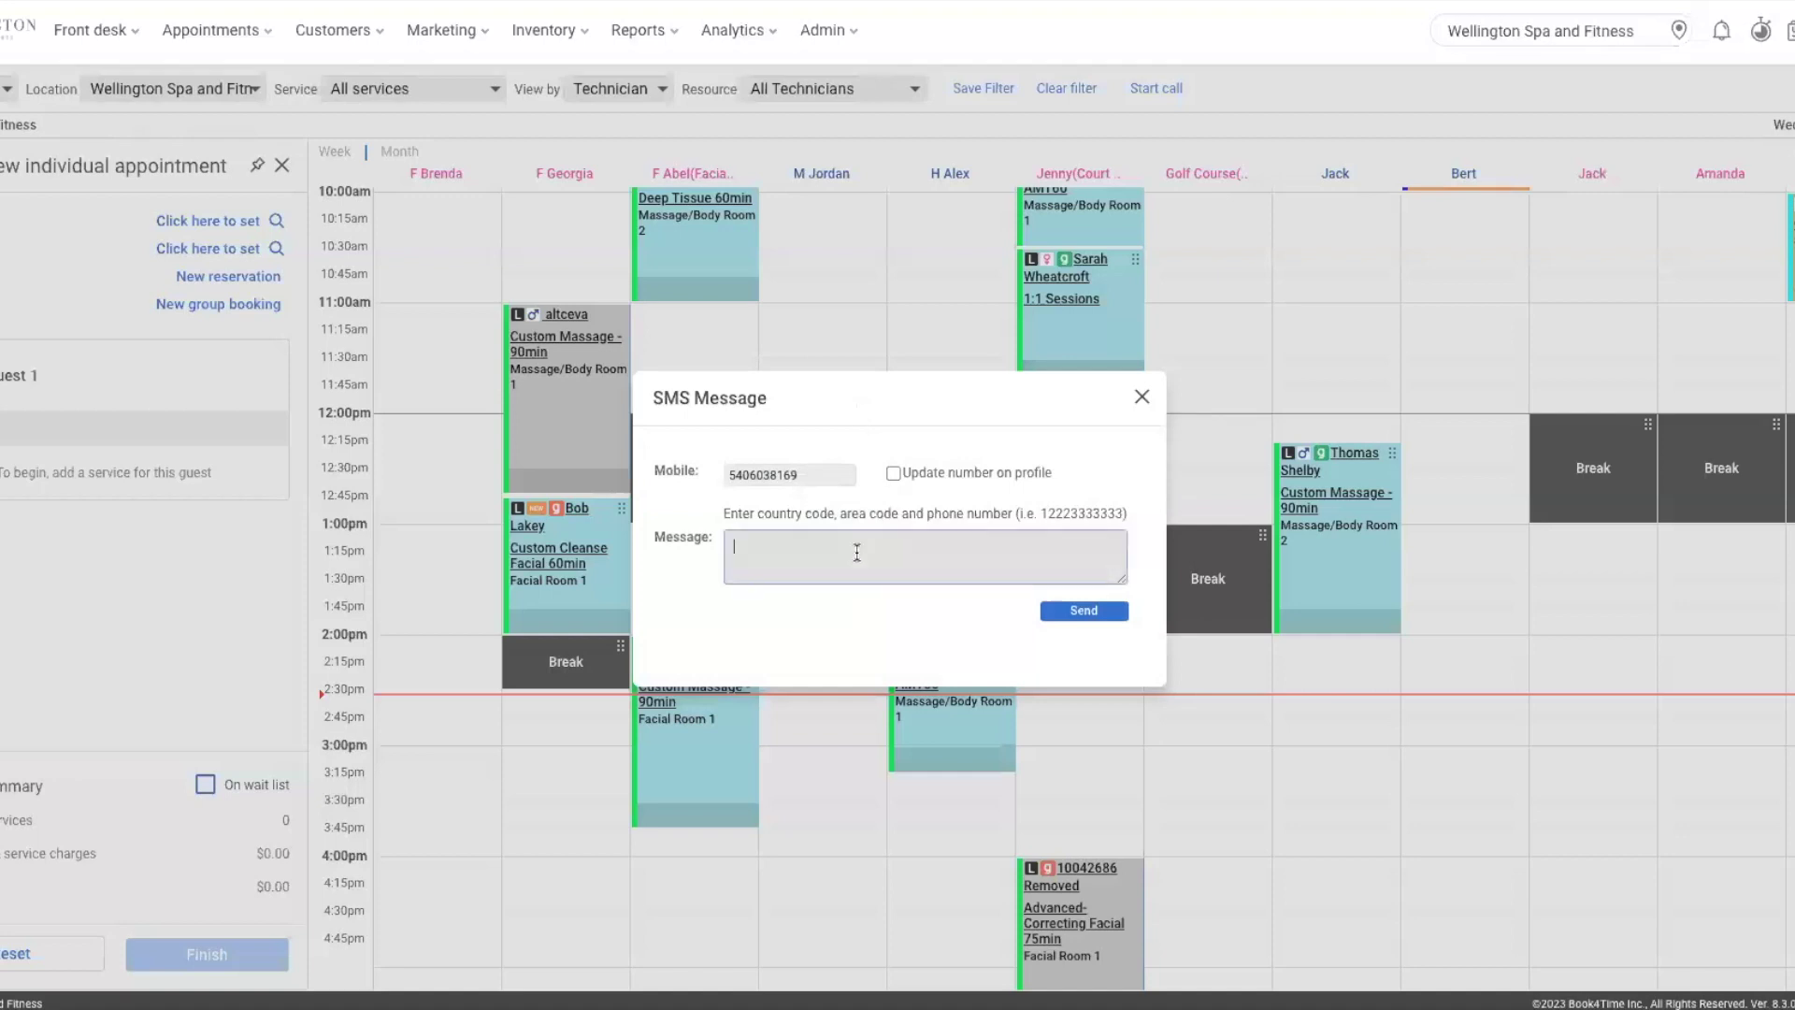
pyautogui.rightClick(856, 552)
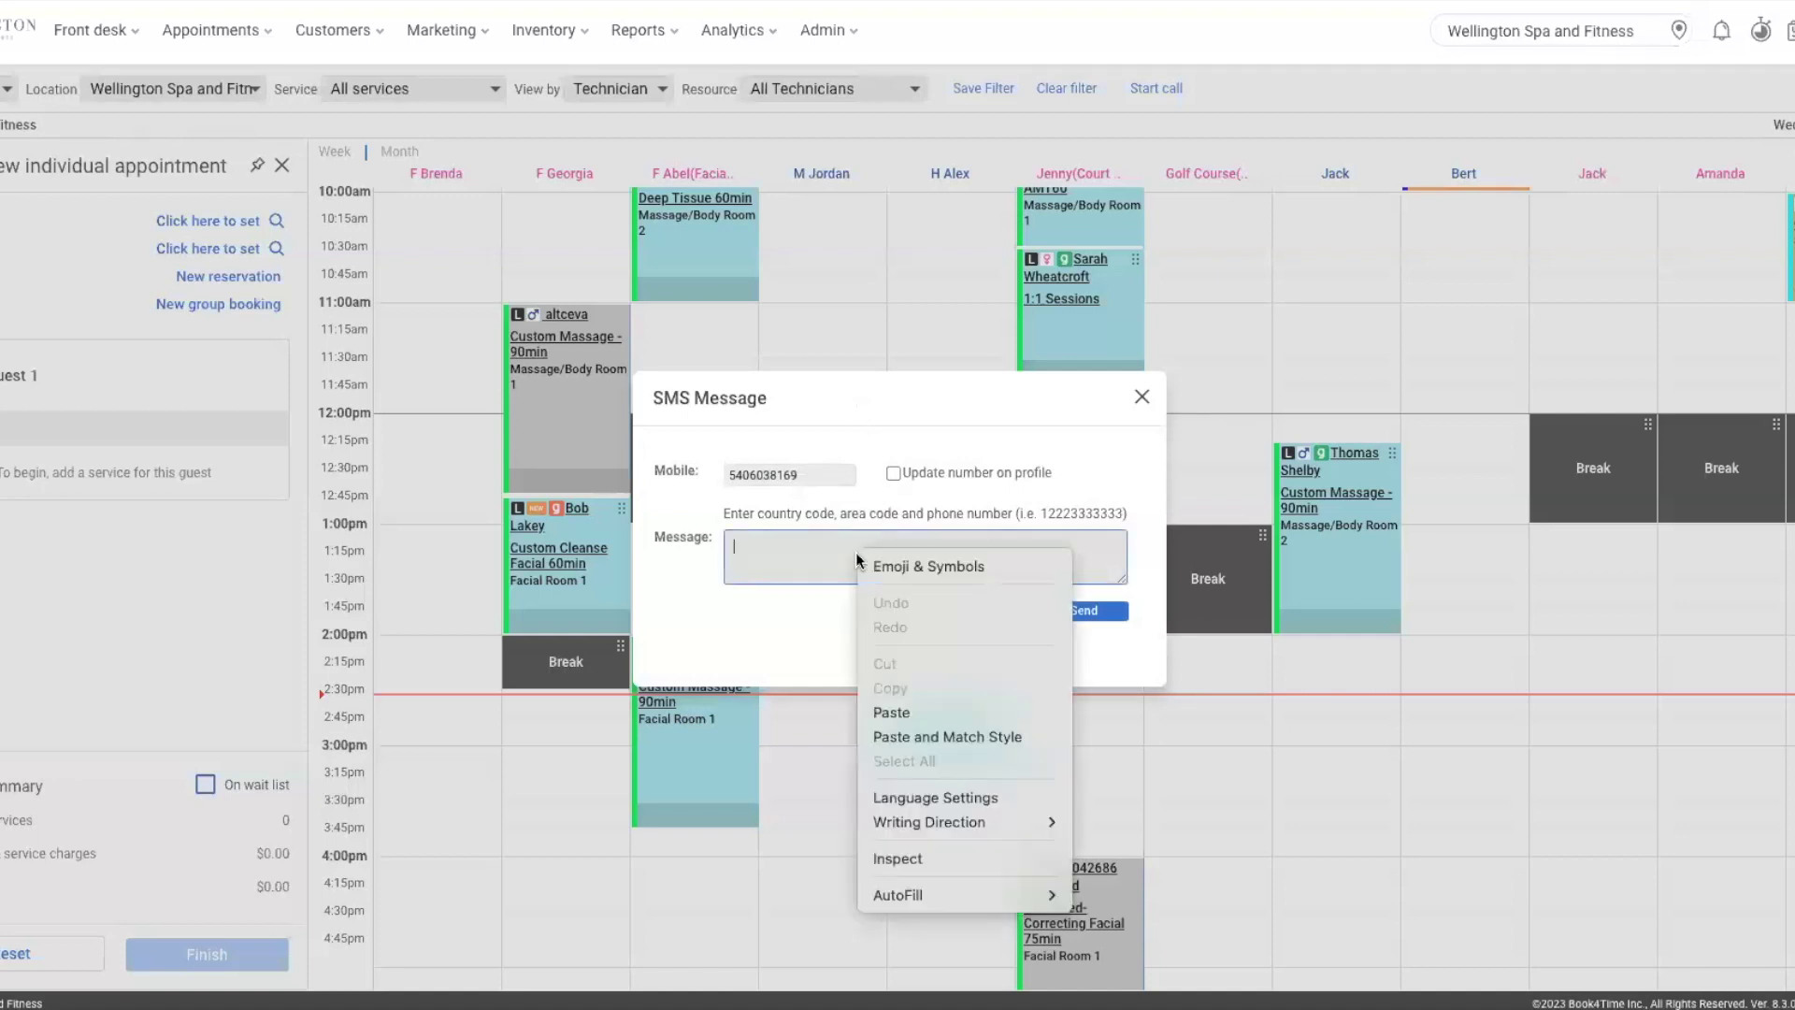
pyautogui.click(903, 716)
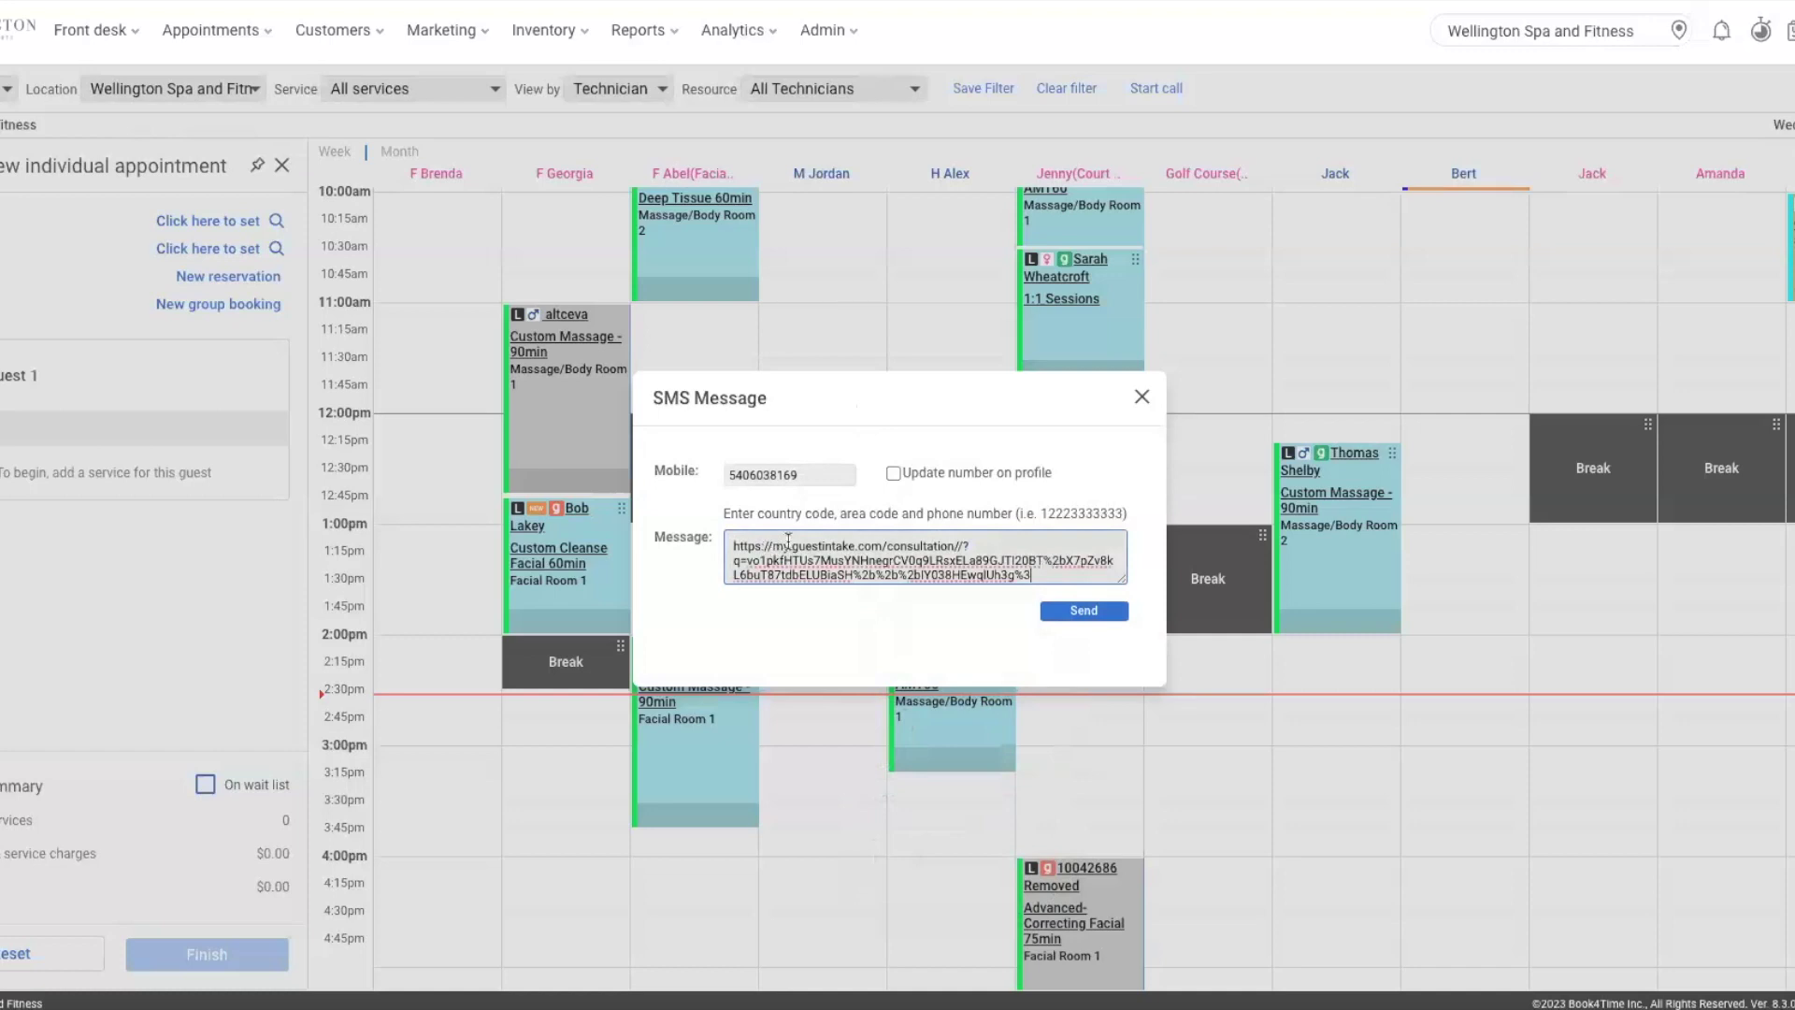
pyautogui.click(1103, 615)
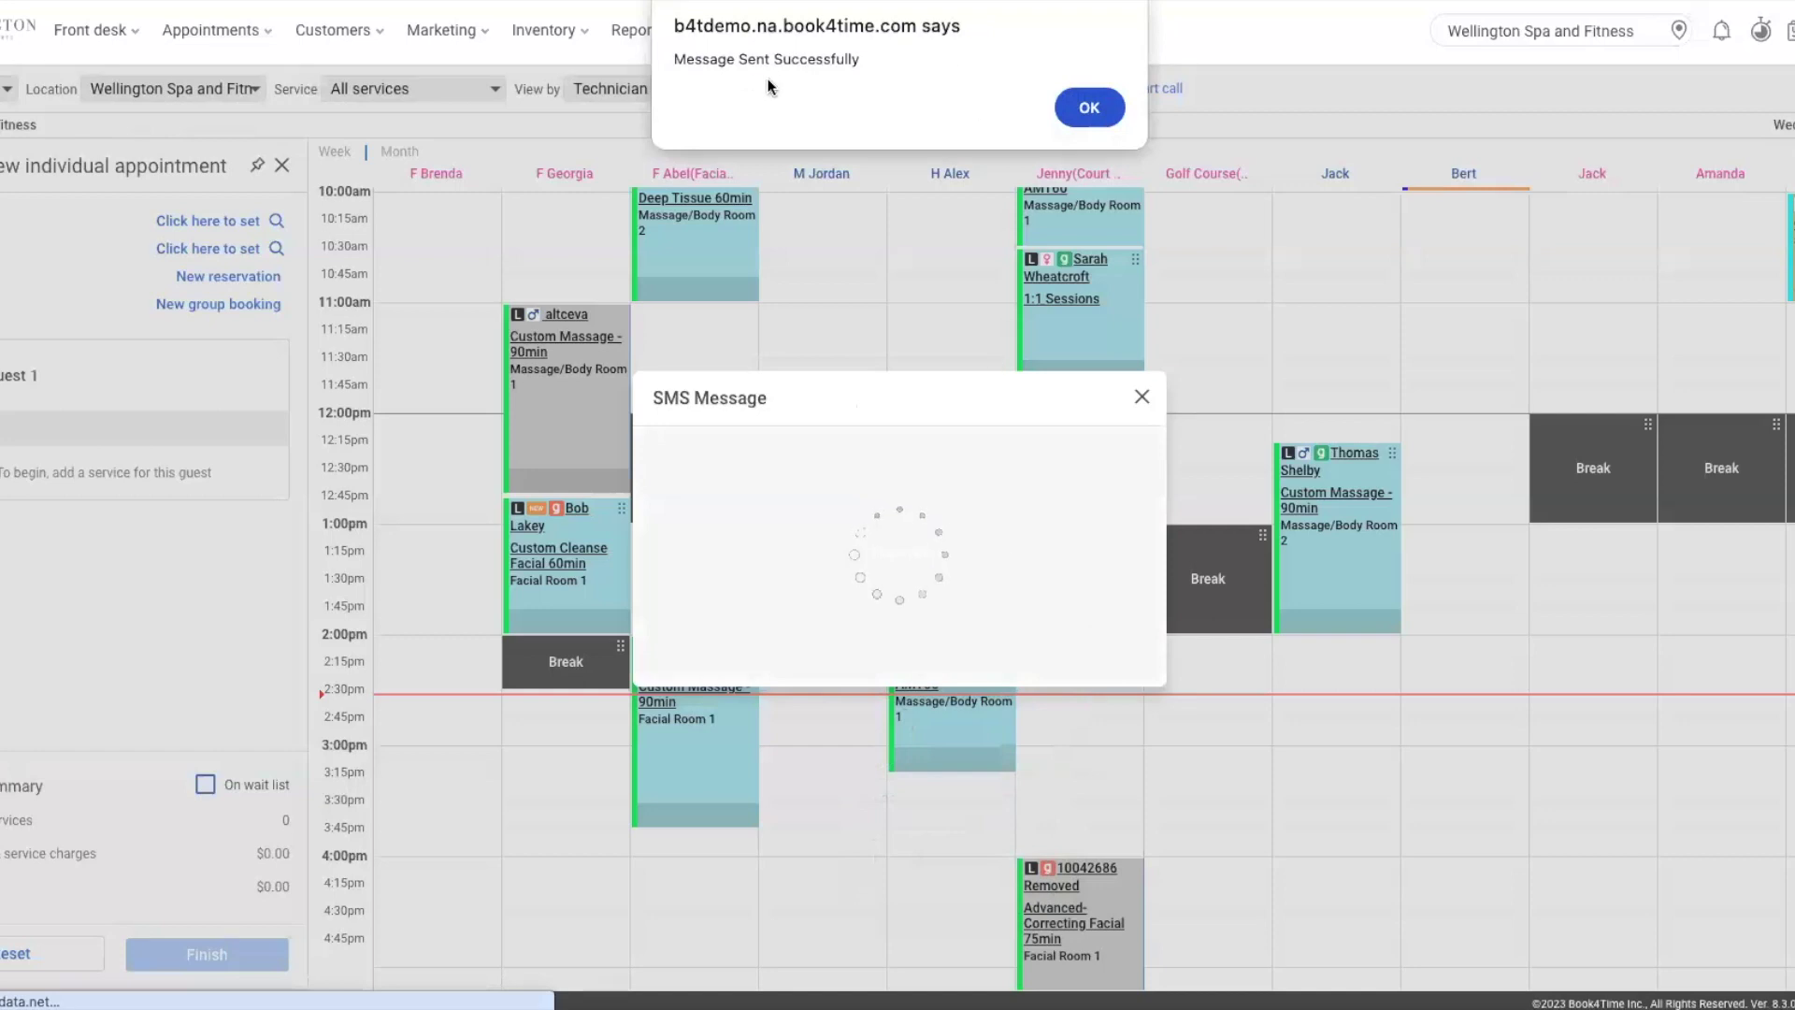
pyautogui.click(1083, 108)
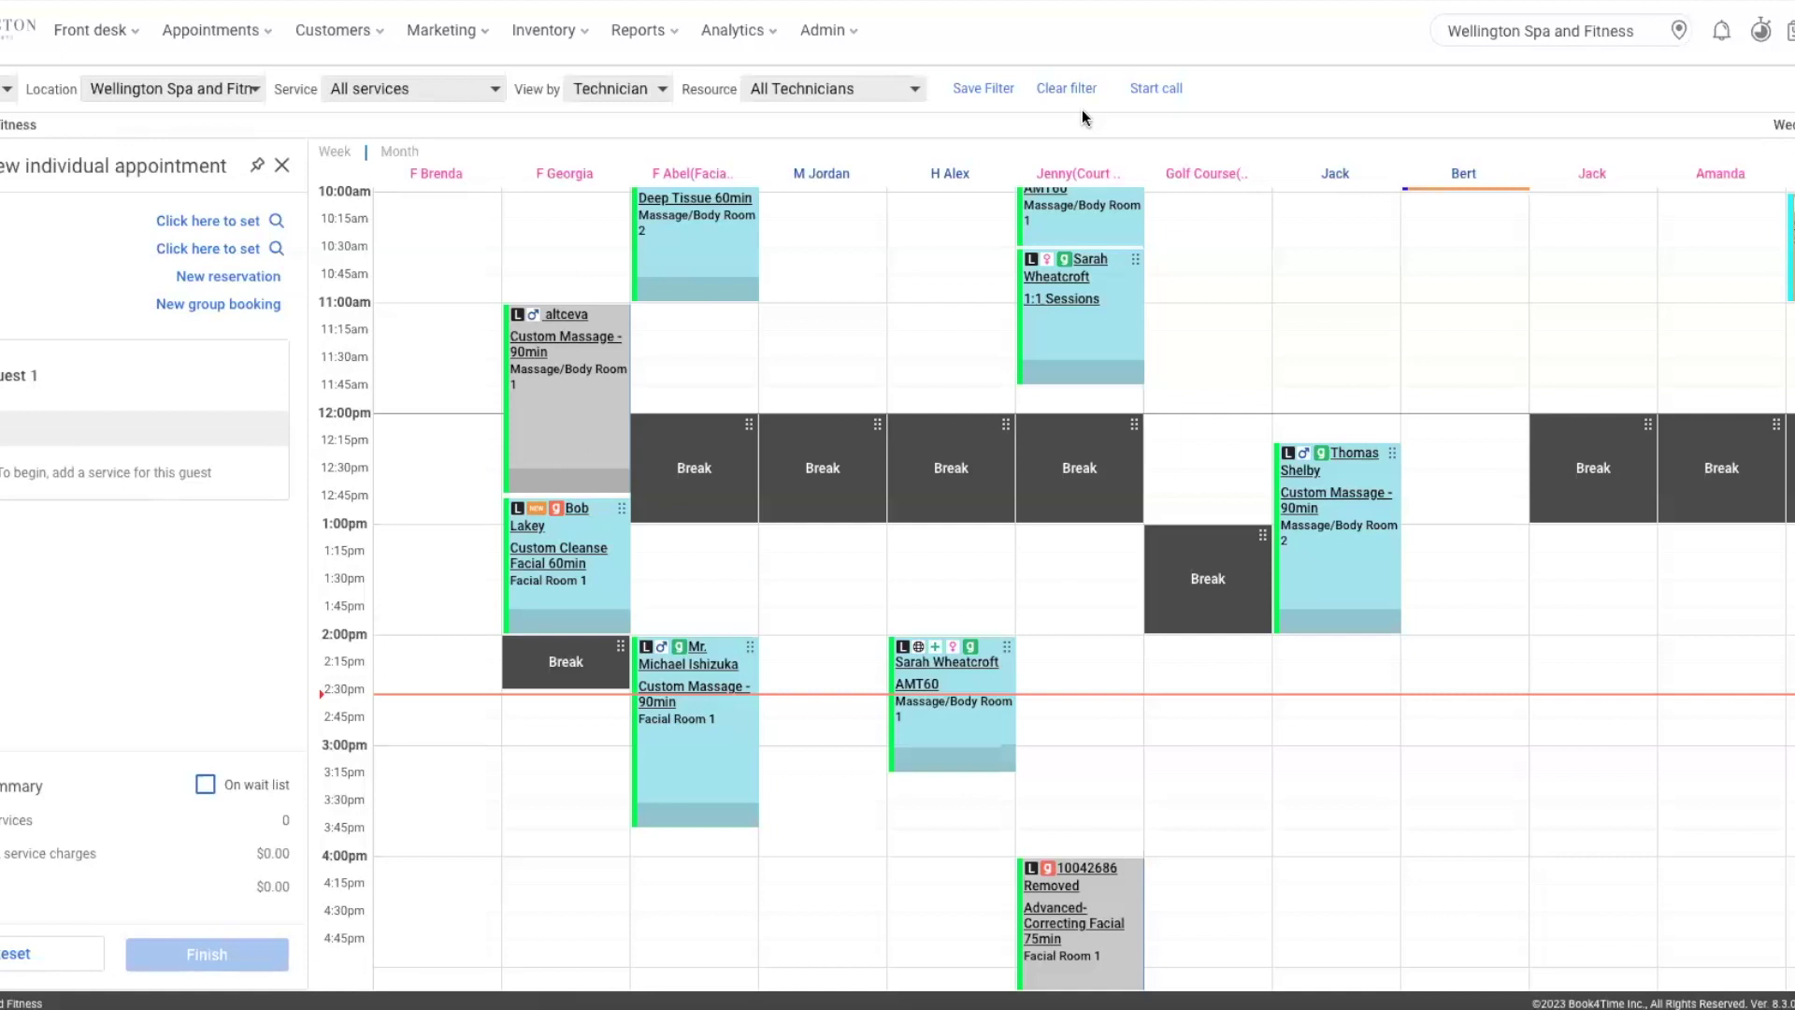
# - Switch to the Guest Intake dashboard, search for a client by name, and open the first matching client's profile
pyautogui.click(823, 30)
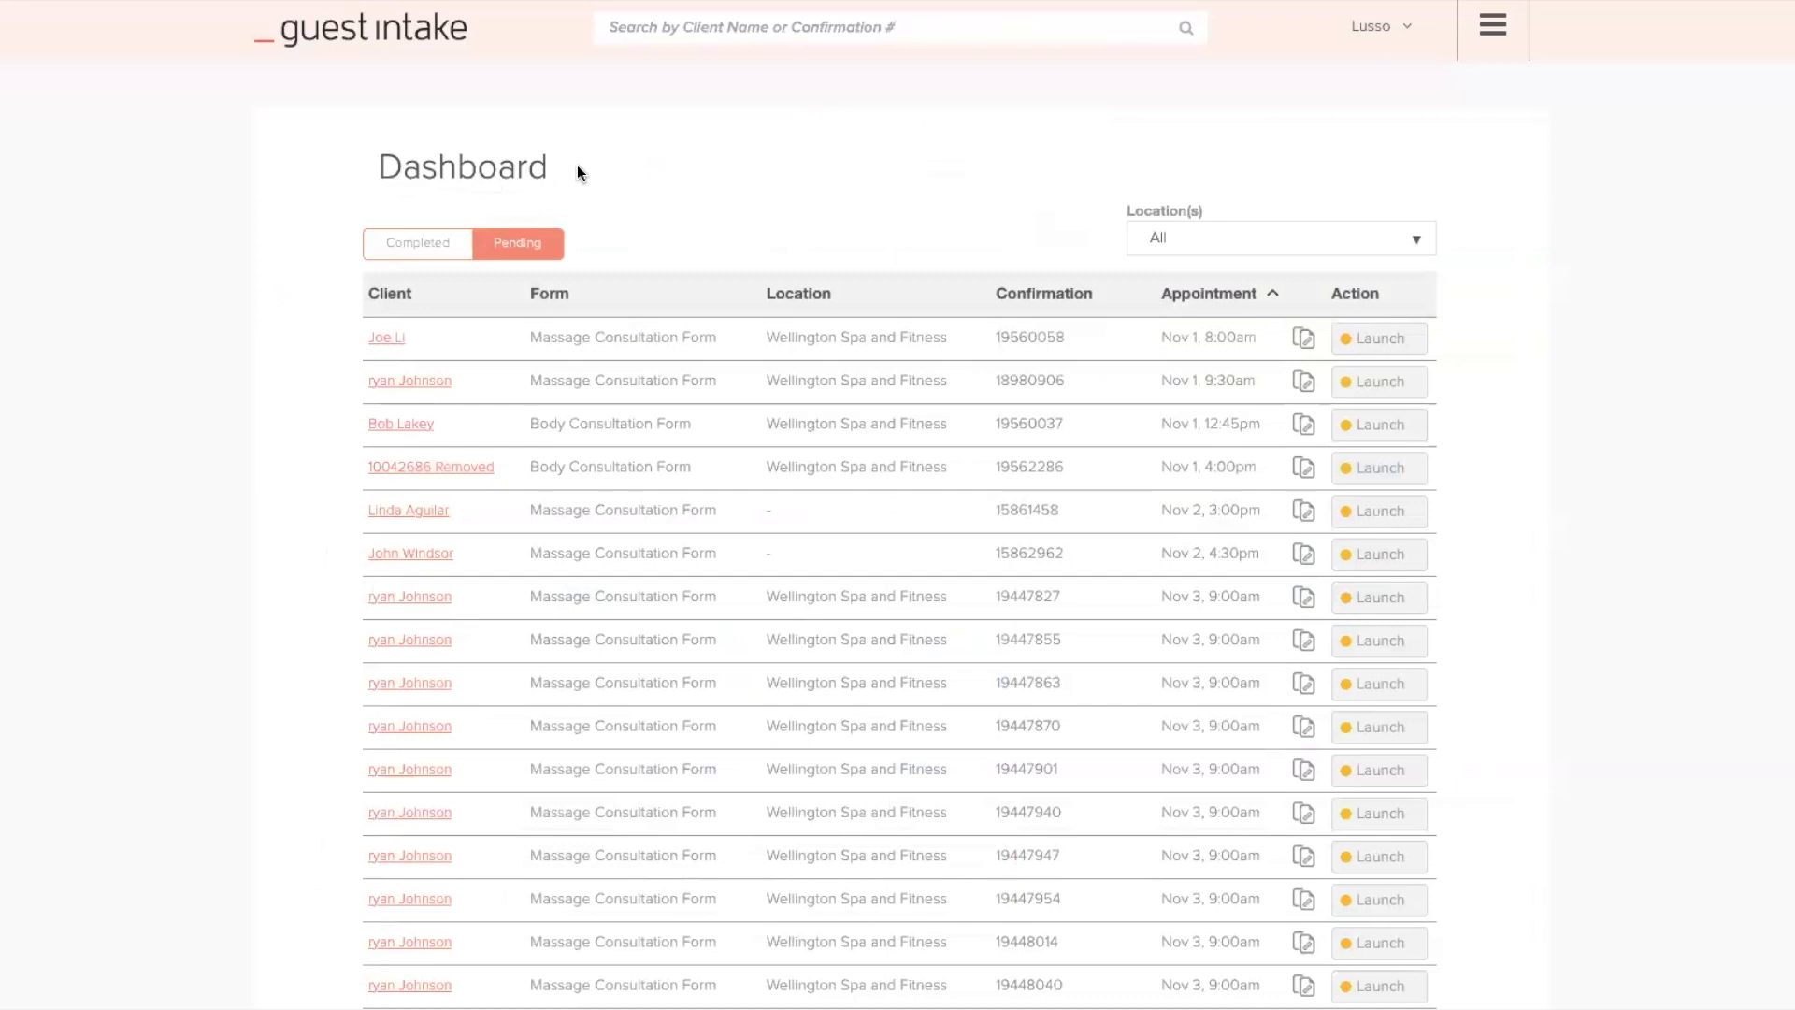
pyautogui.click(380, 32)
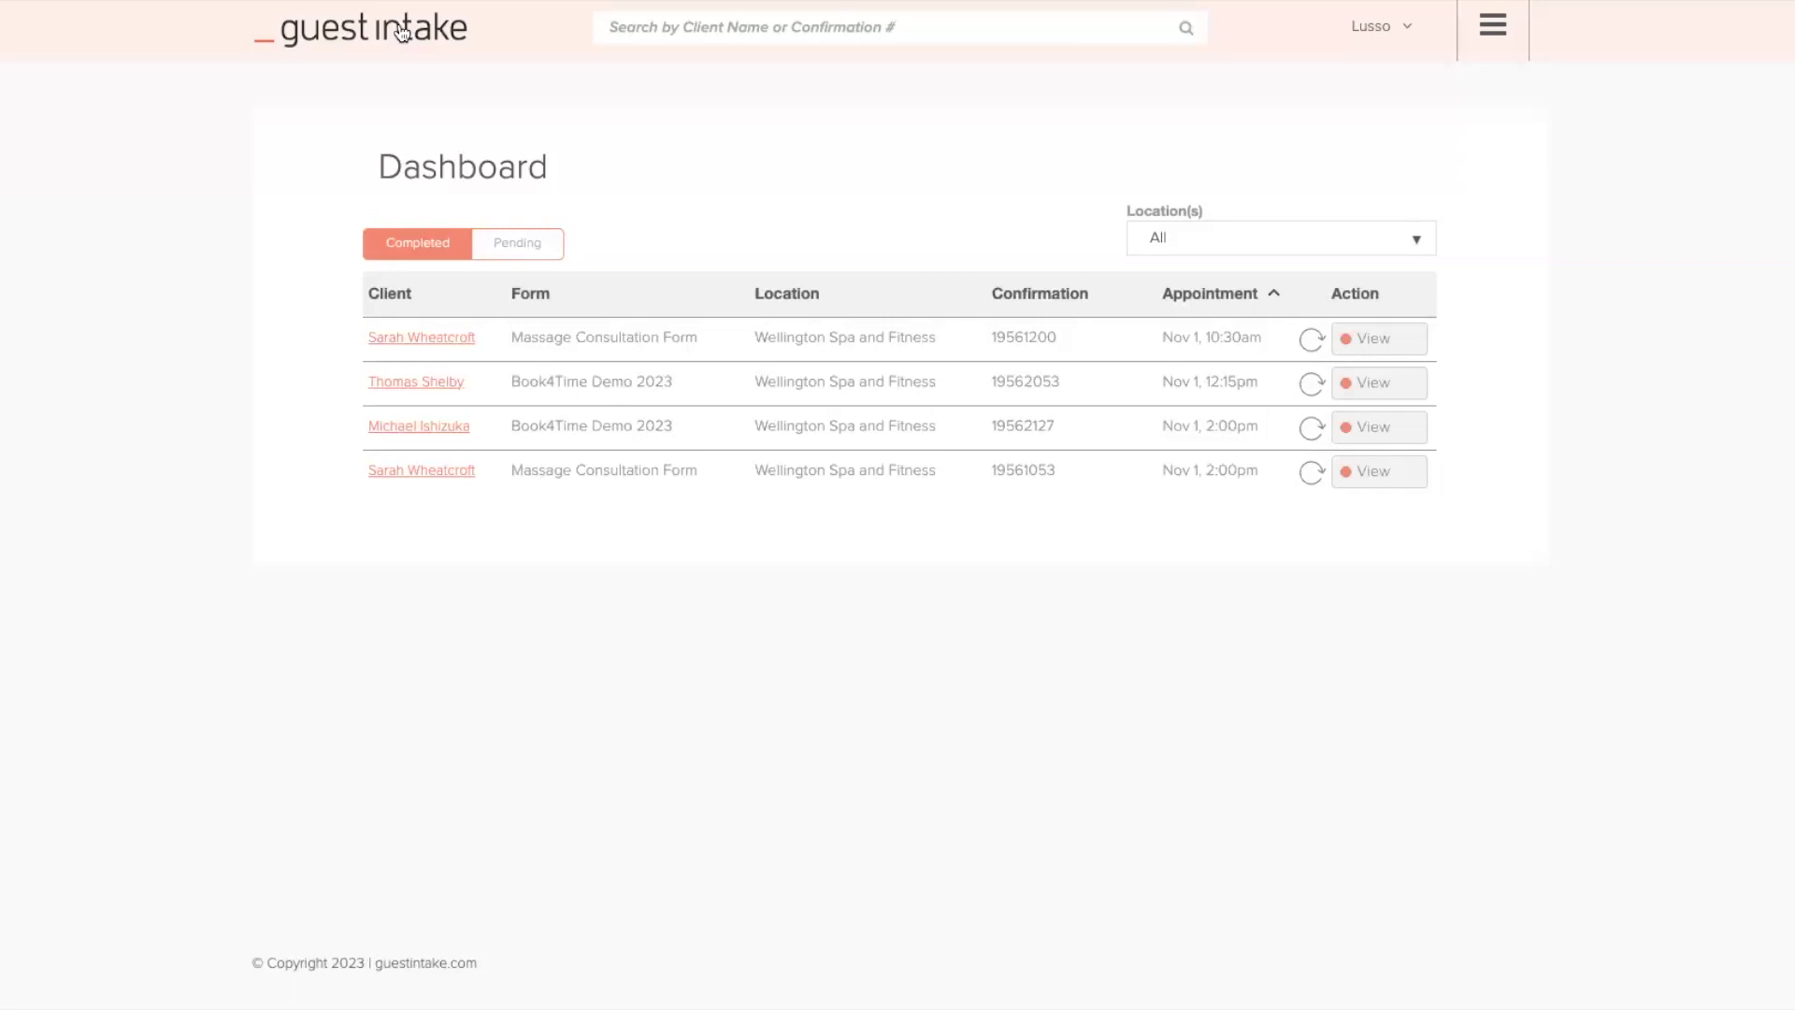
pyautogui.click(985, 24)
pyautogui.write('sal cap')
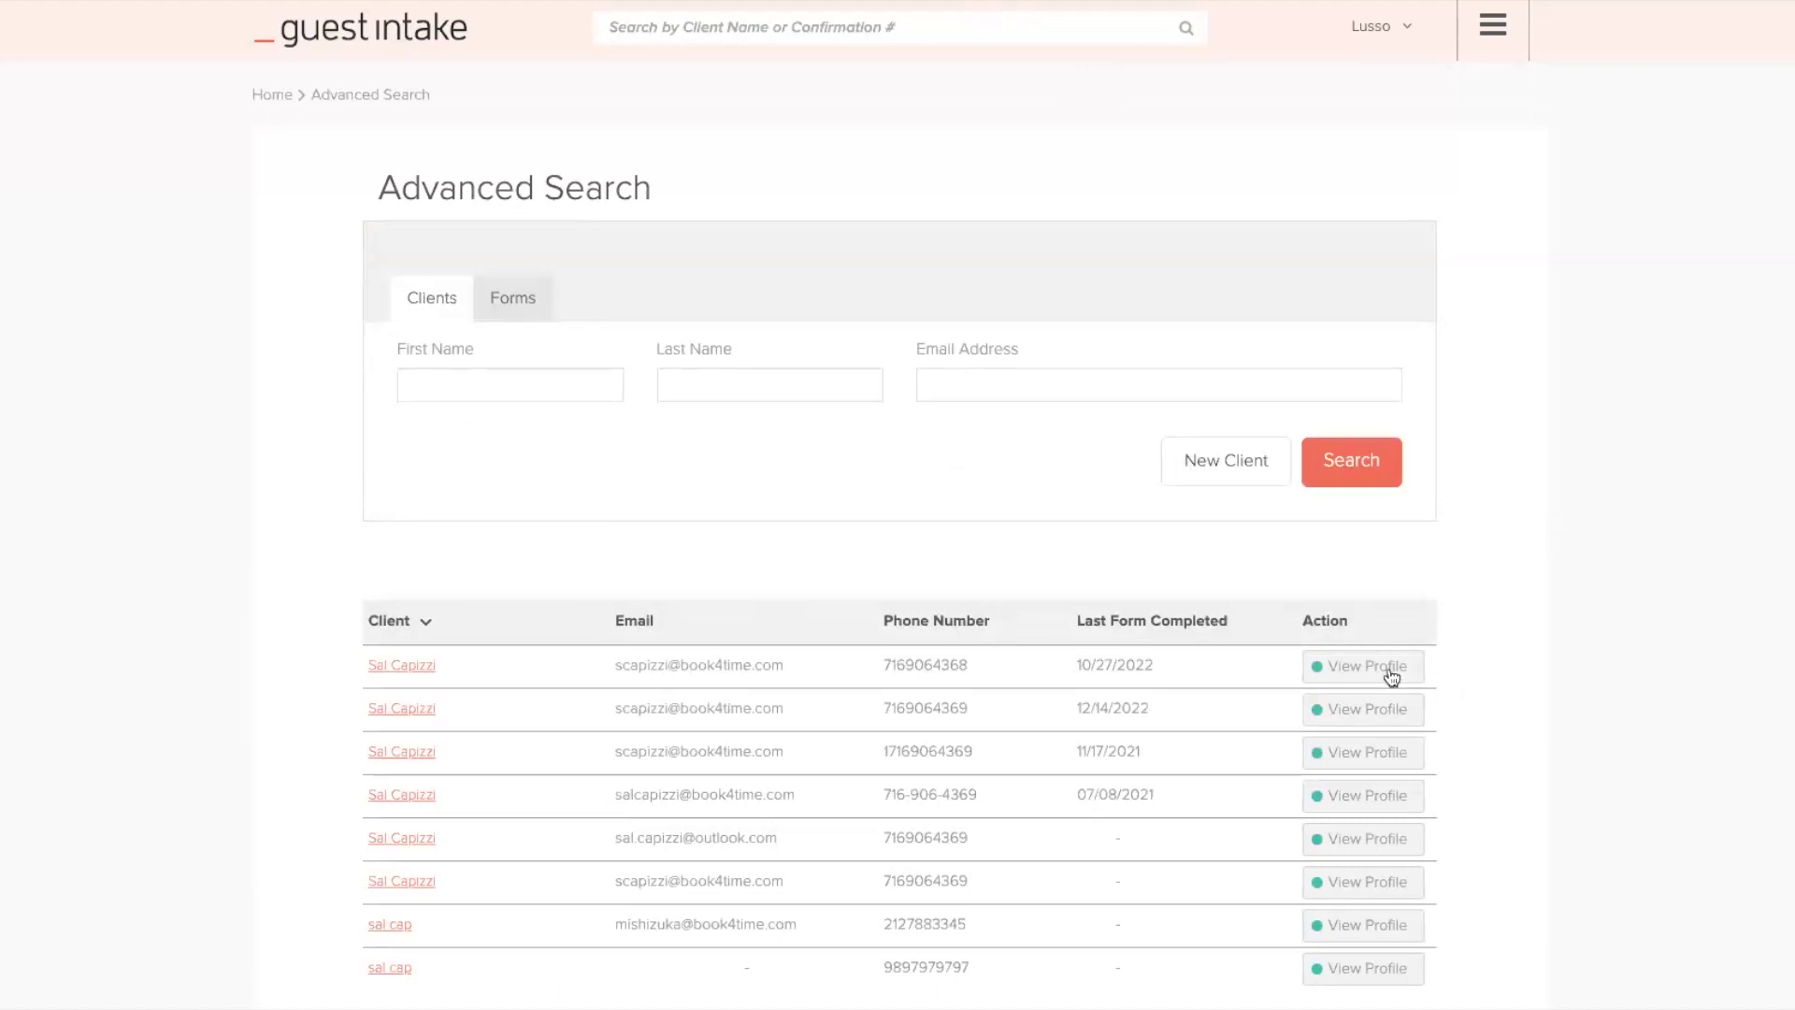
pyautogui.click(1391, 673)
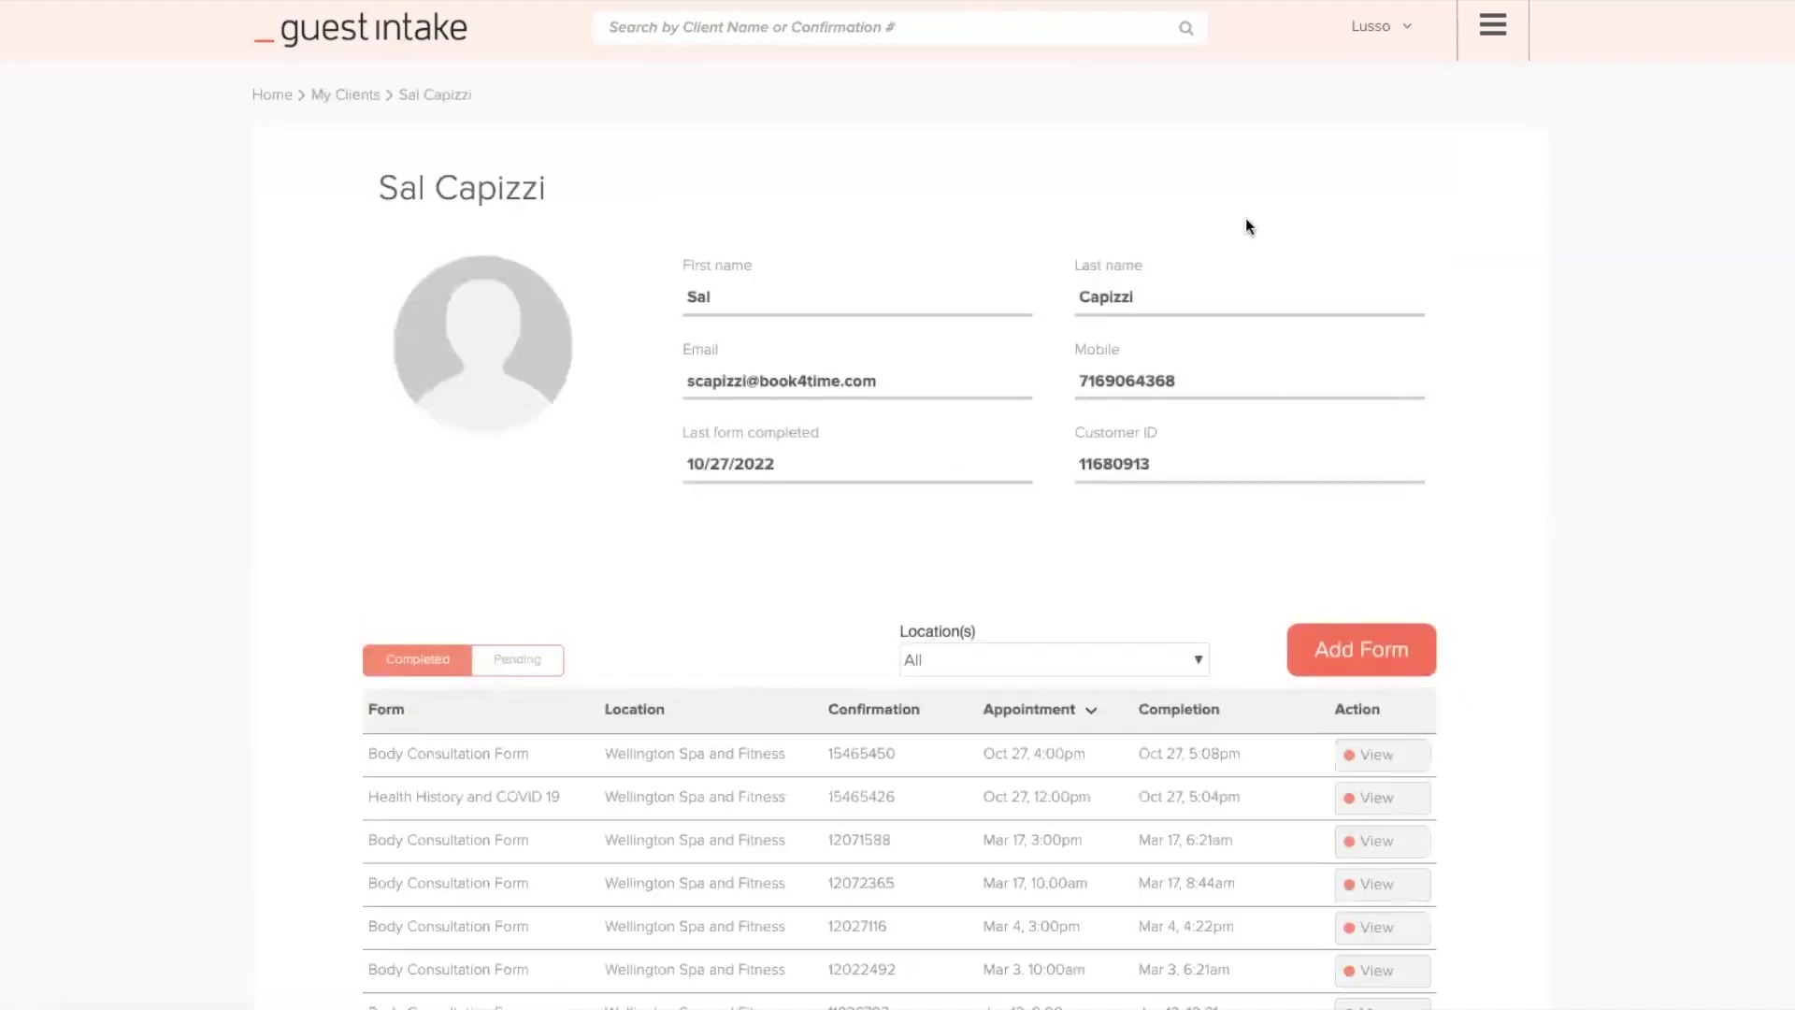
# - Open the client's oldest completed Body Consultation Form, from Dec 16, 10:00am, and review its answers through the guest and therapist signatures
pyautogui.scroll(-3, 1632, 473)
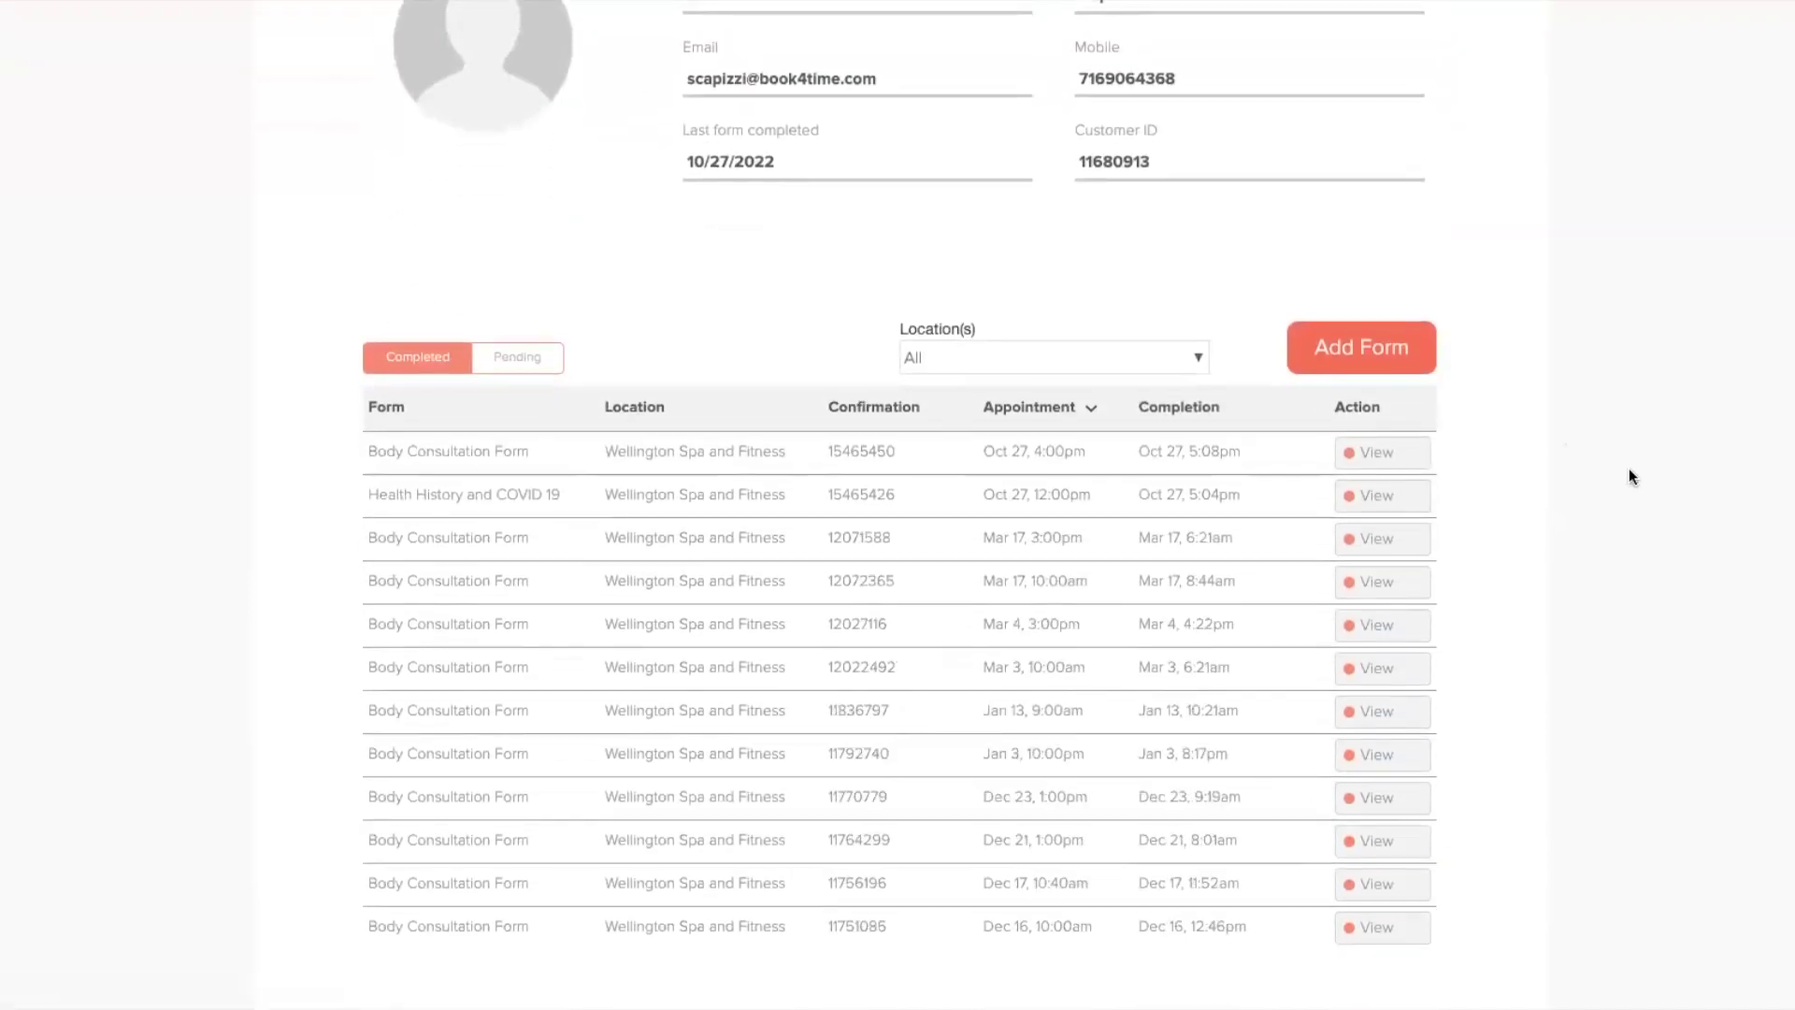
pyautogui.scroll(-2, 1135, 542)
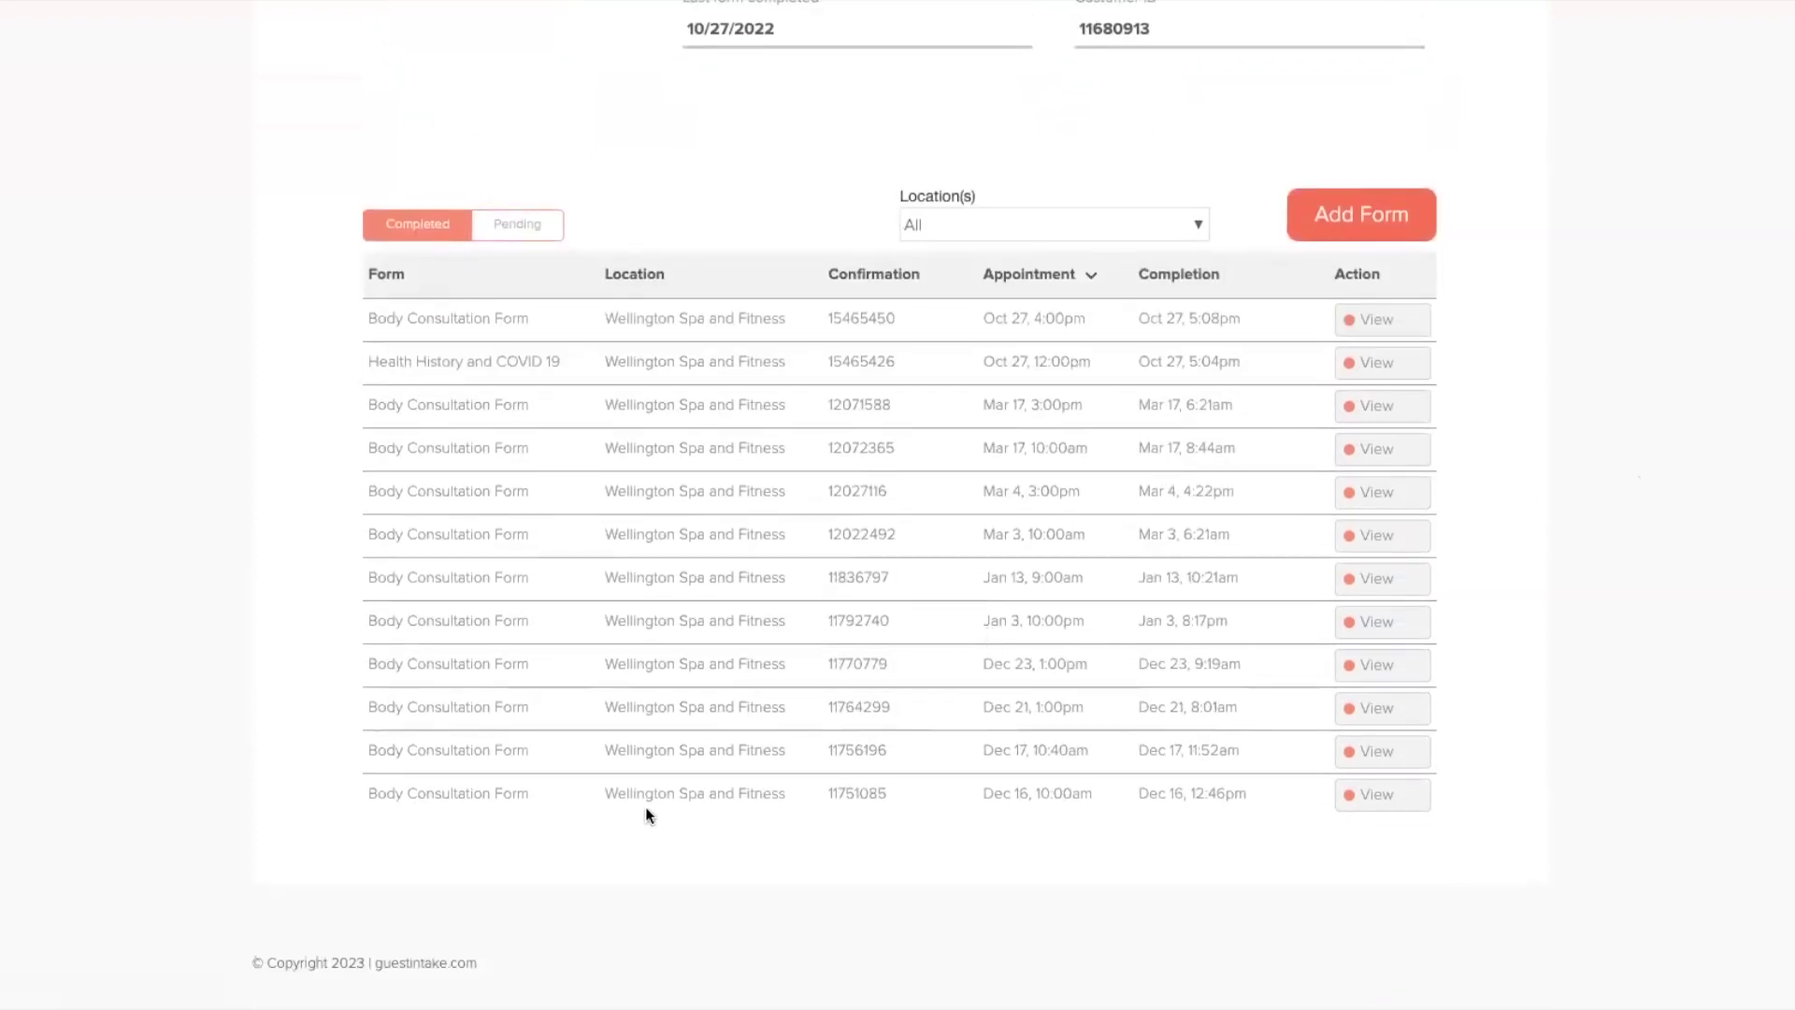
pyautogui.click(1397, 804)
pyautogui.moveTo(850, 361); pyautogui.dragTo(767, 353)
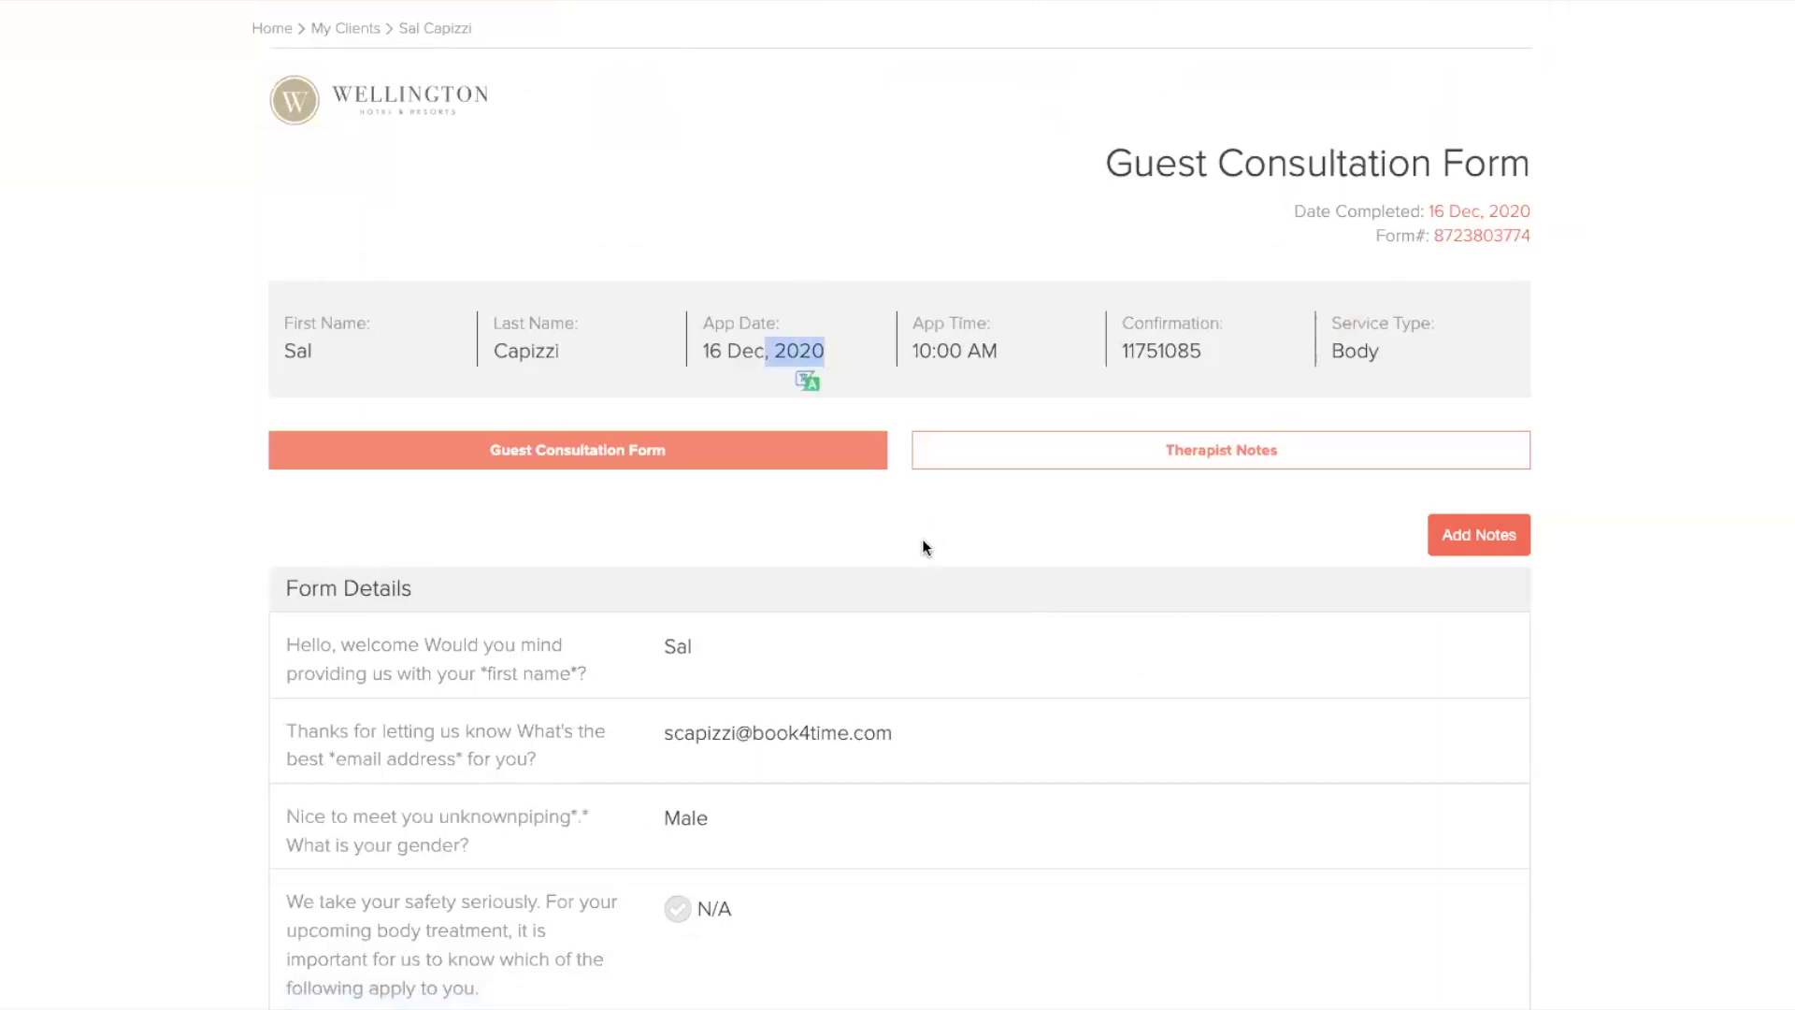
pyautogui.scroll(-3, 923, 541)
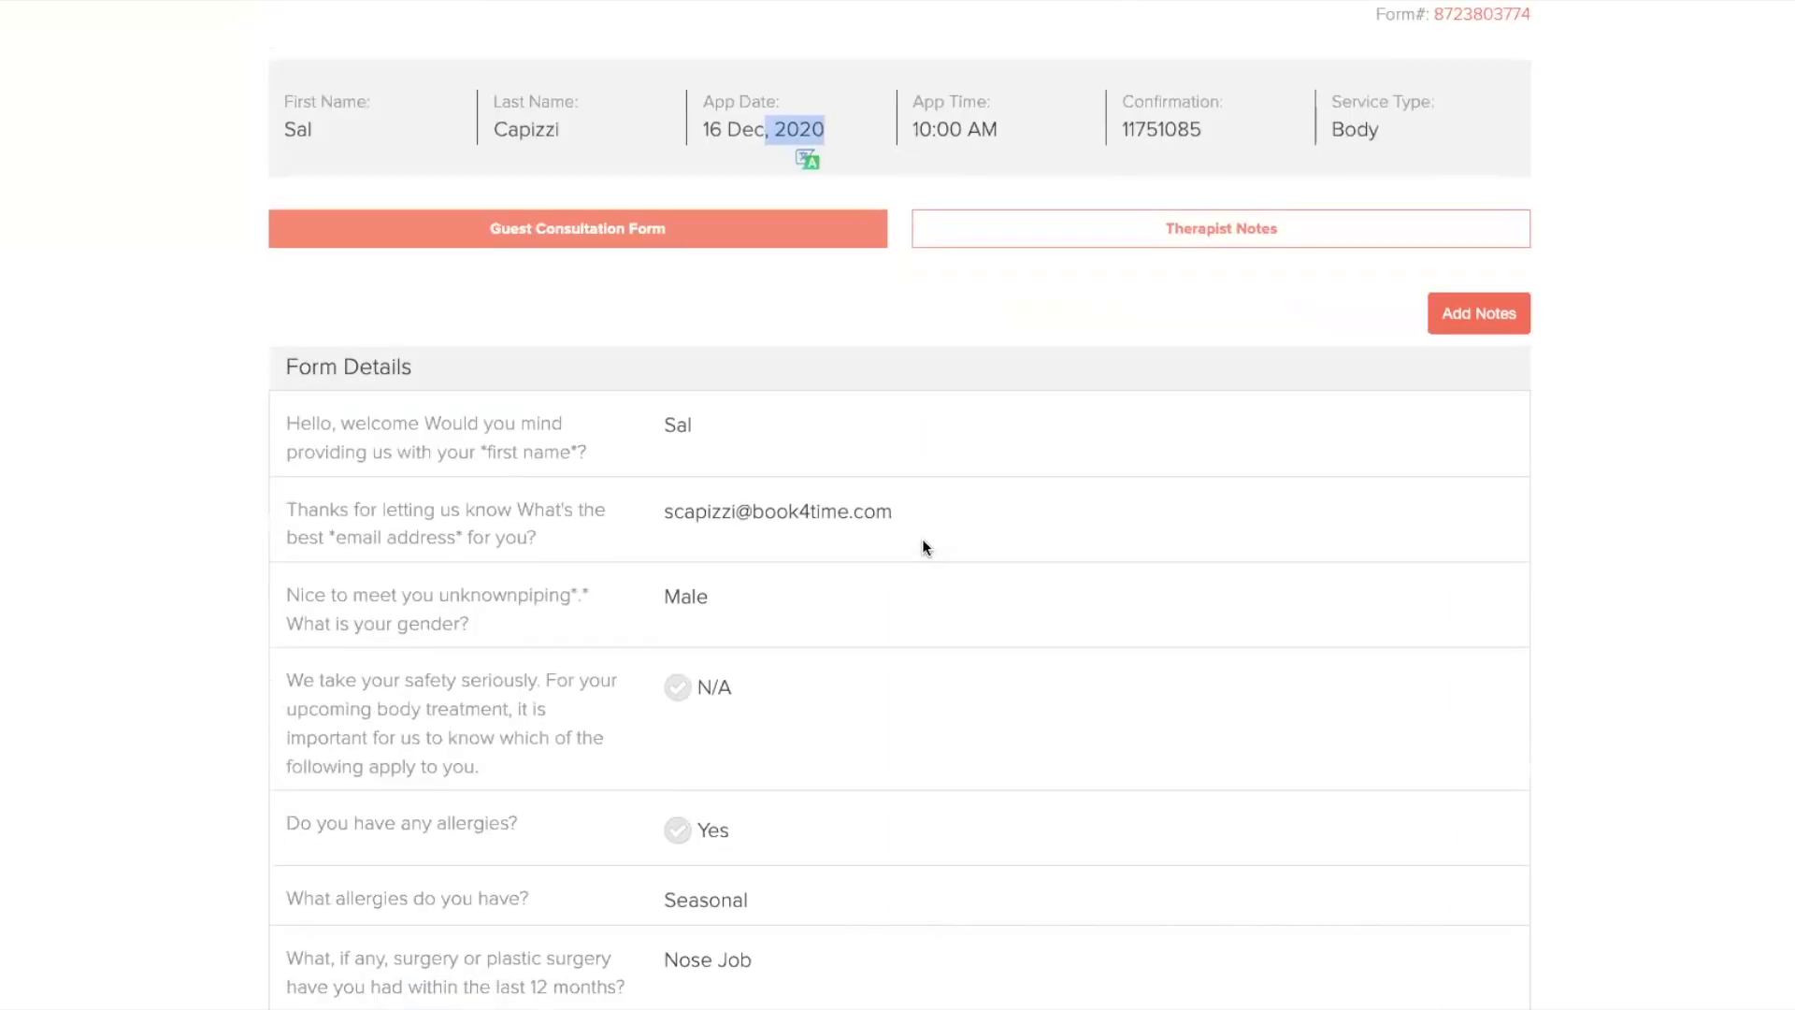
pyautogui.click(1635, 502)
pyautogui.scroll(-11, 1198, 552)
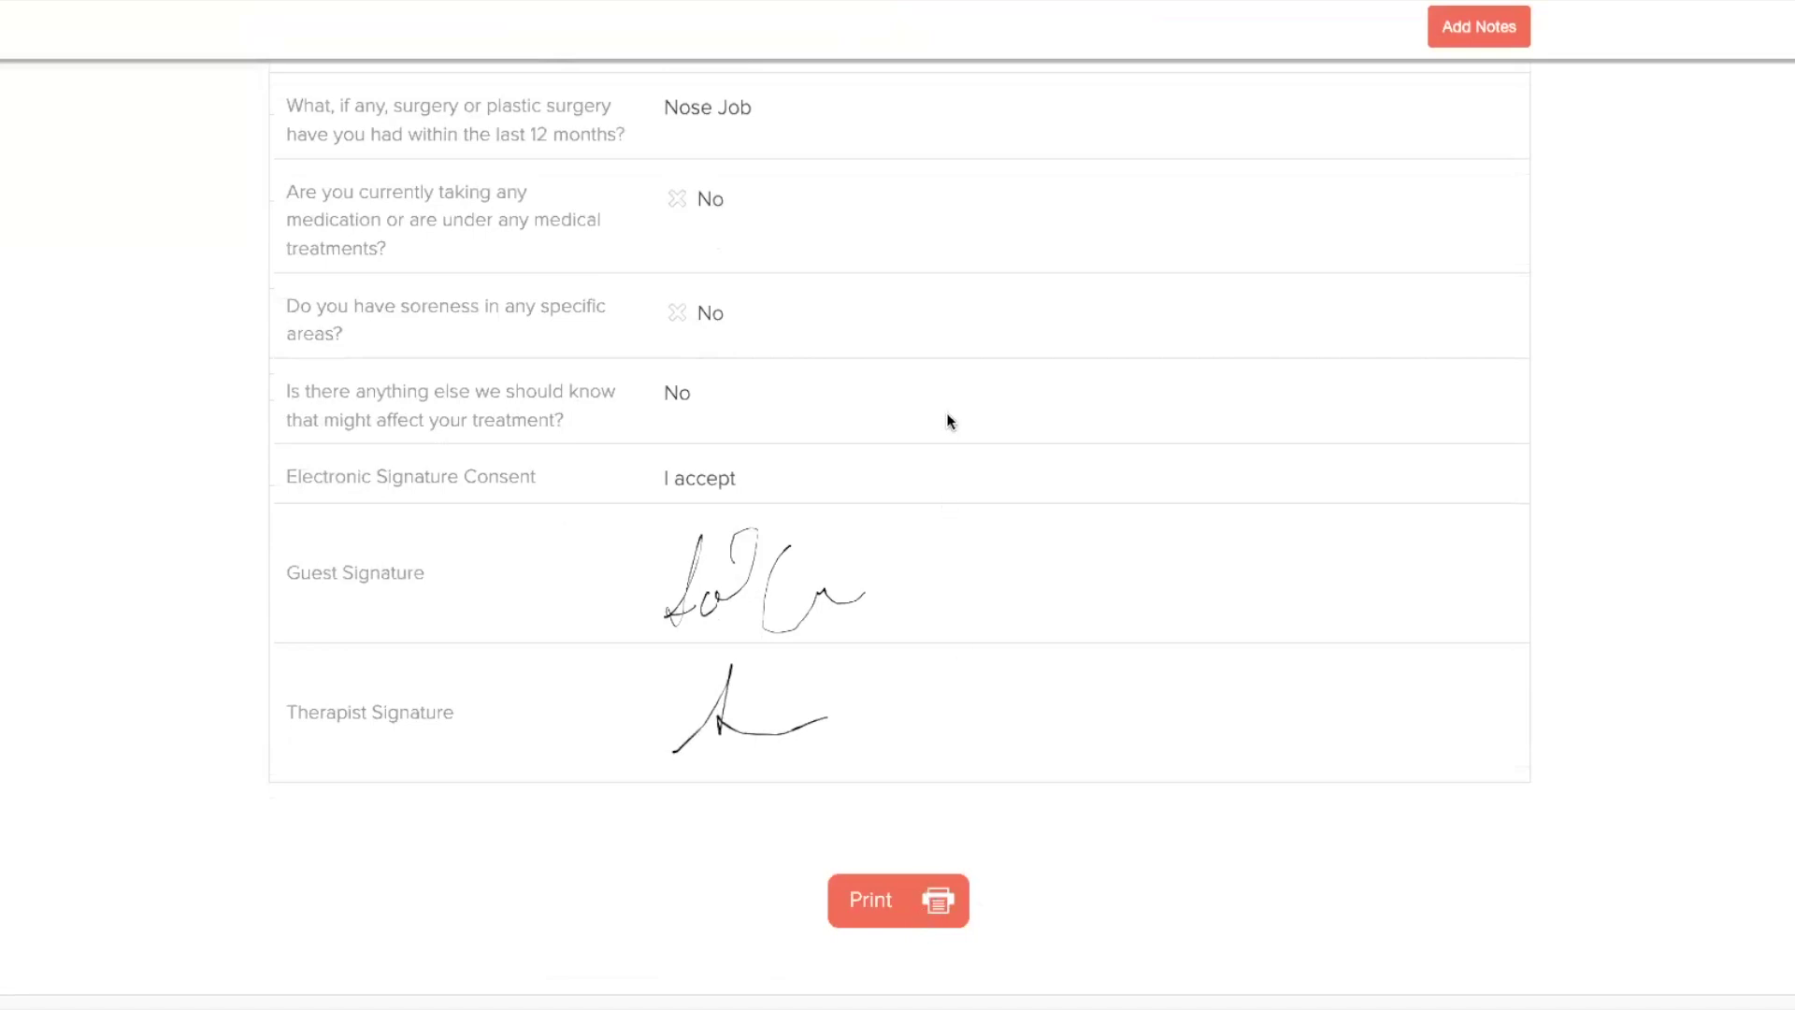
pyautogui.scroll(15, 1049, 569)
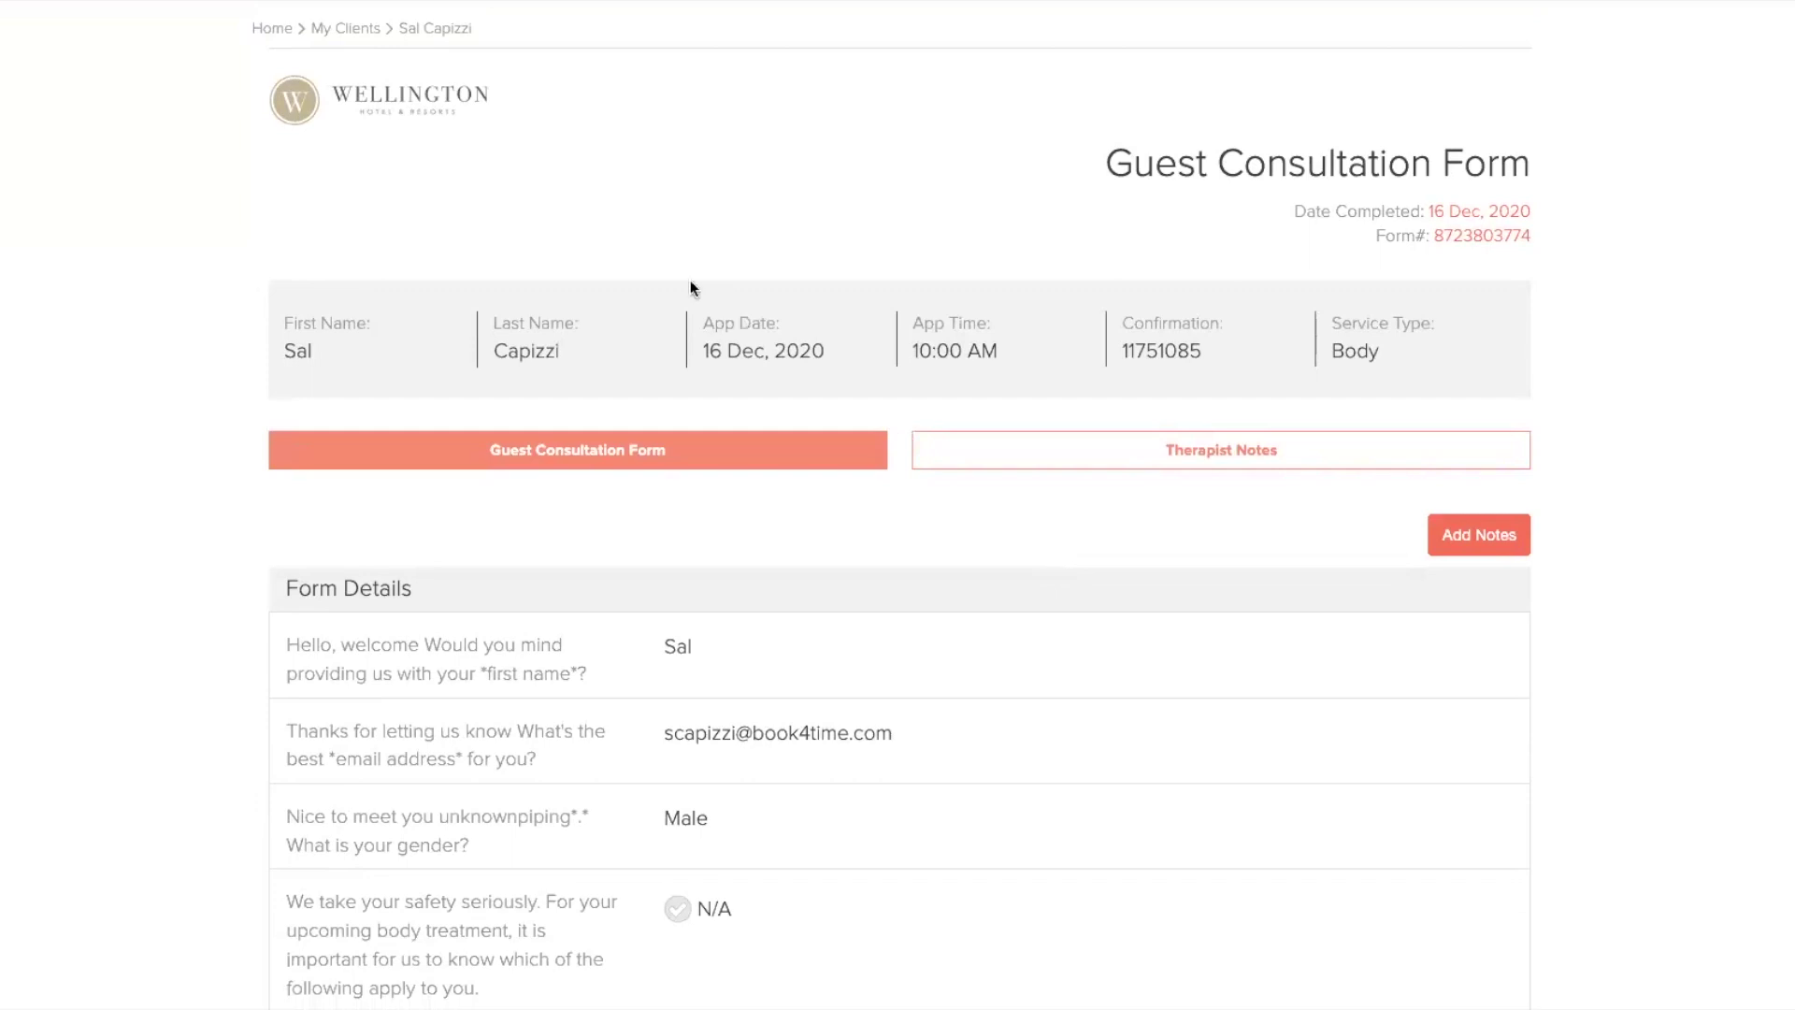
# - Return to the dashboard and open the list of users in the Admin settings
pyautogui.click(282, 39)
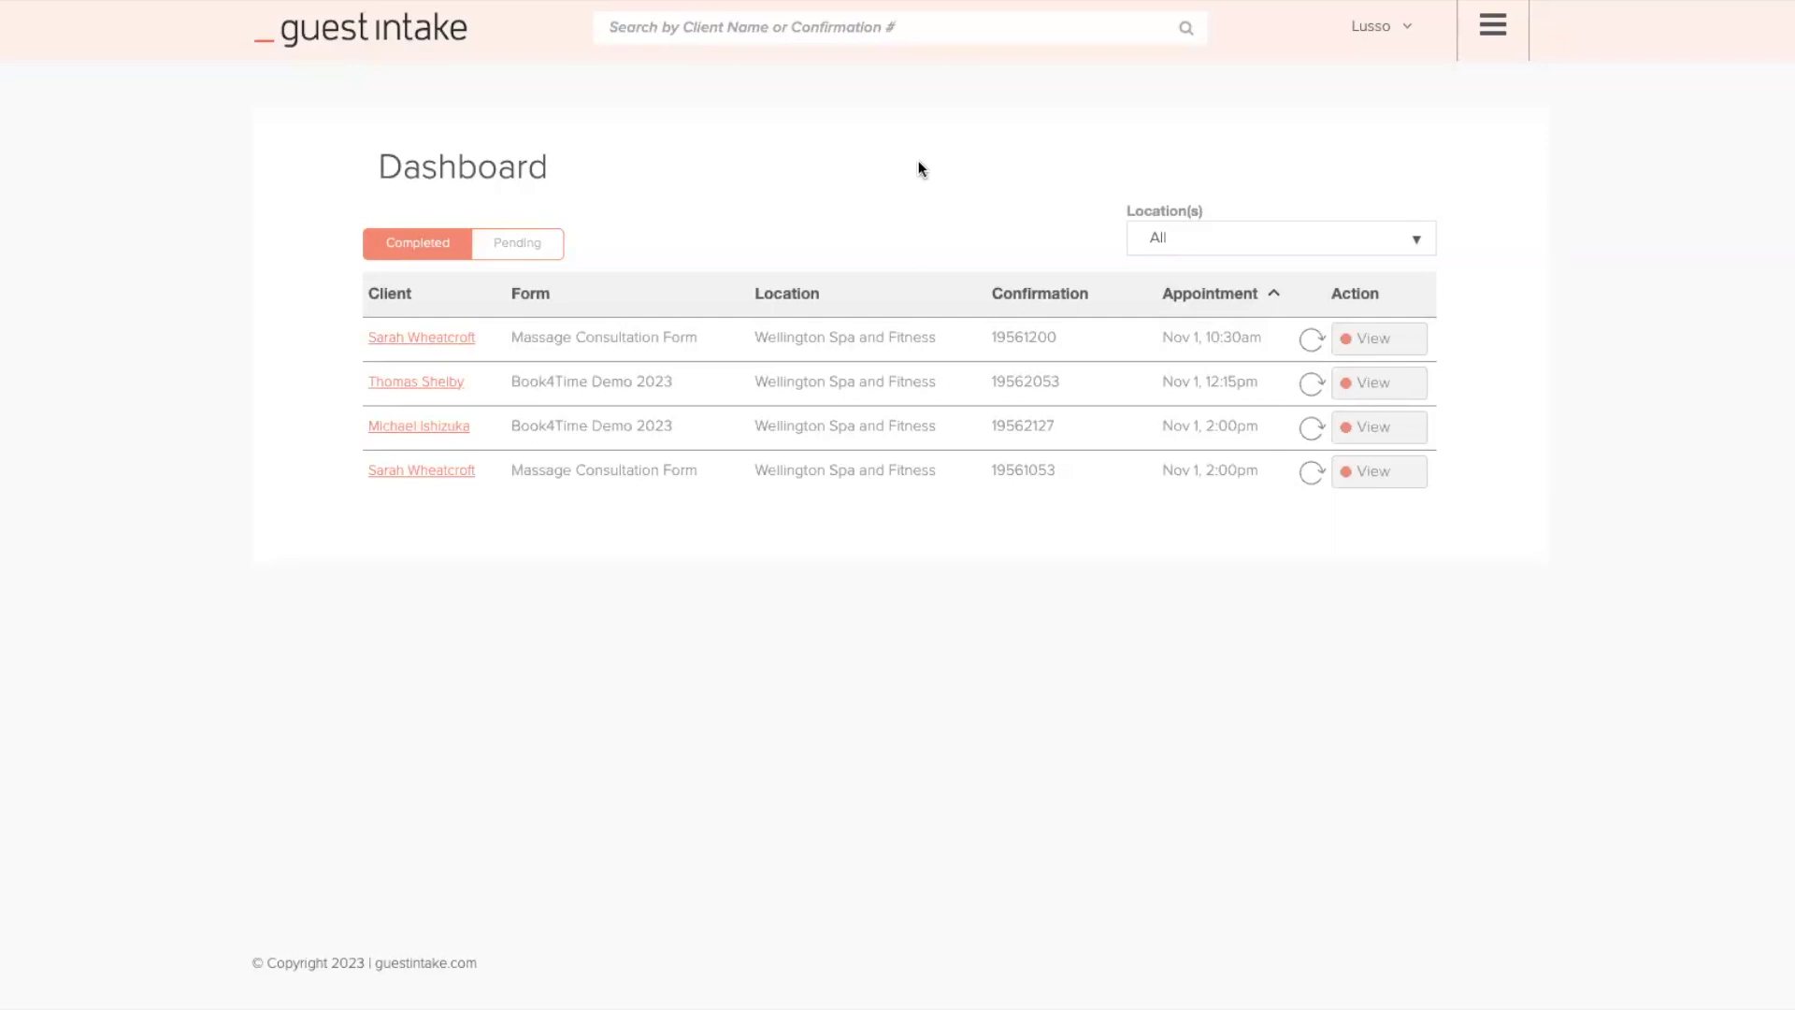
pyautogui.click(1510, 49)
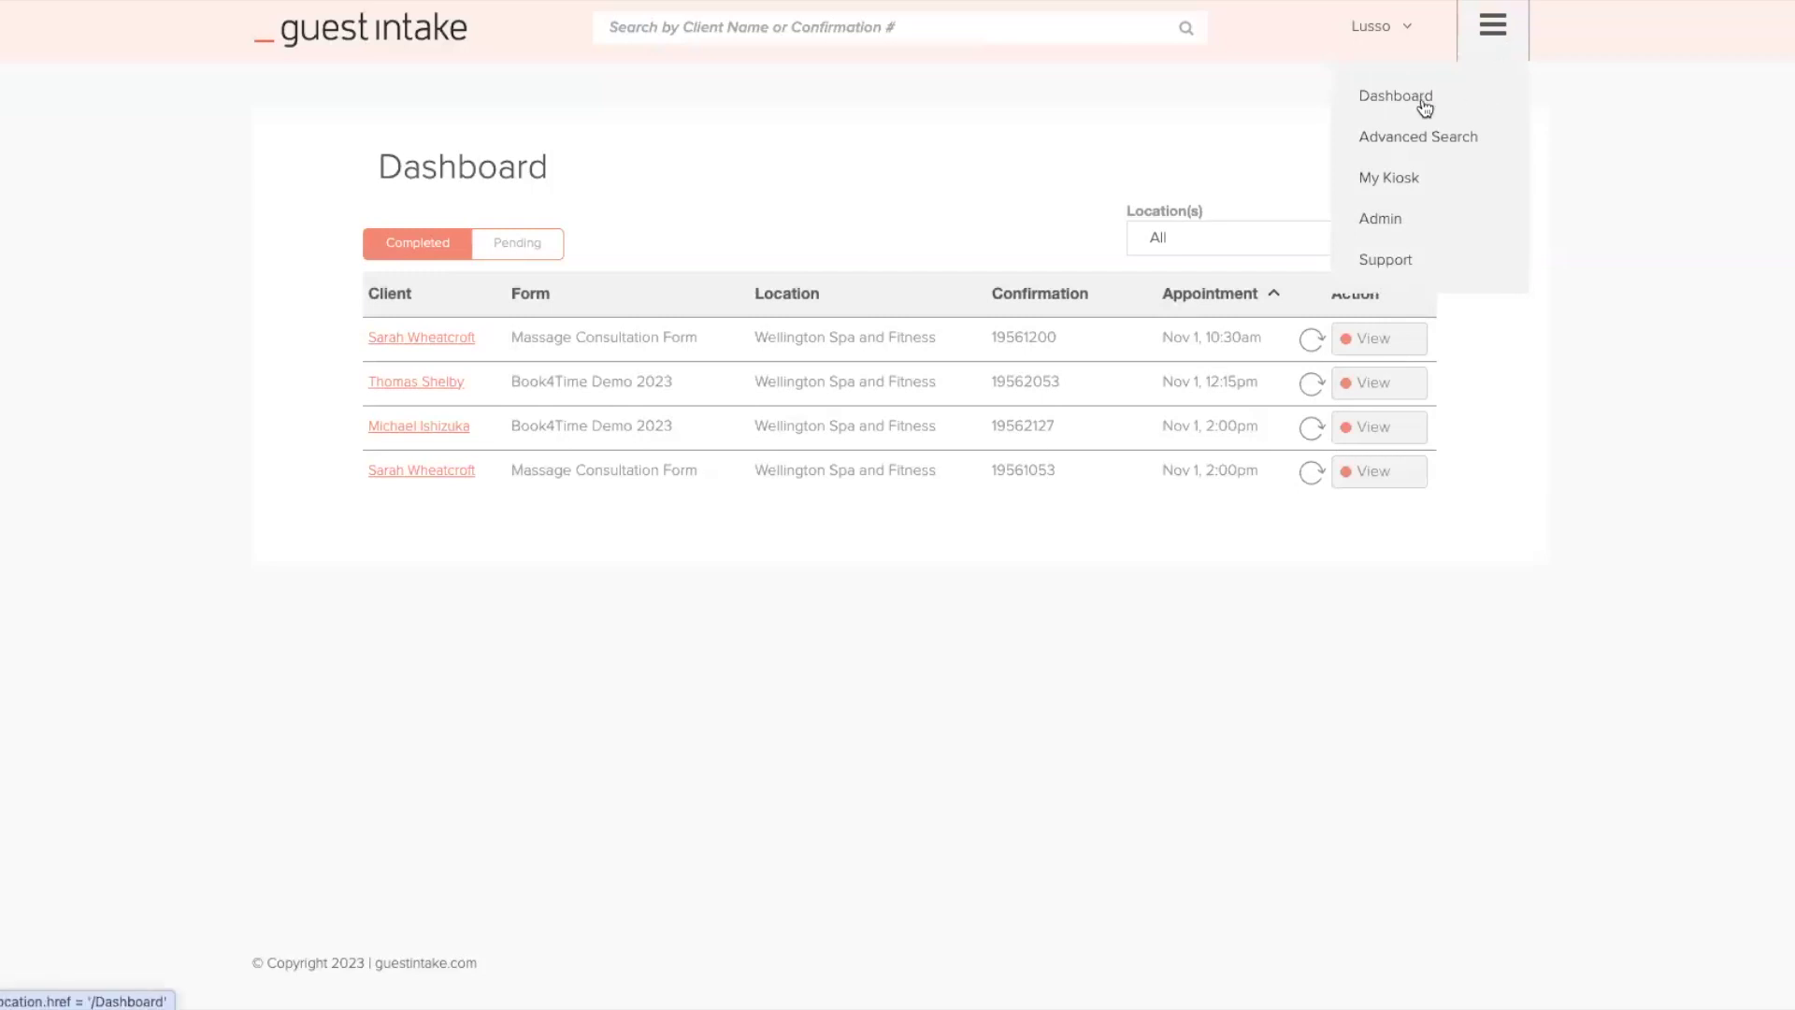
pyautogui.click(1381, 221)
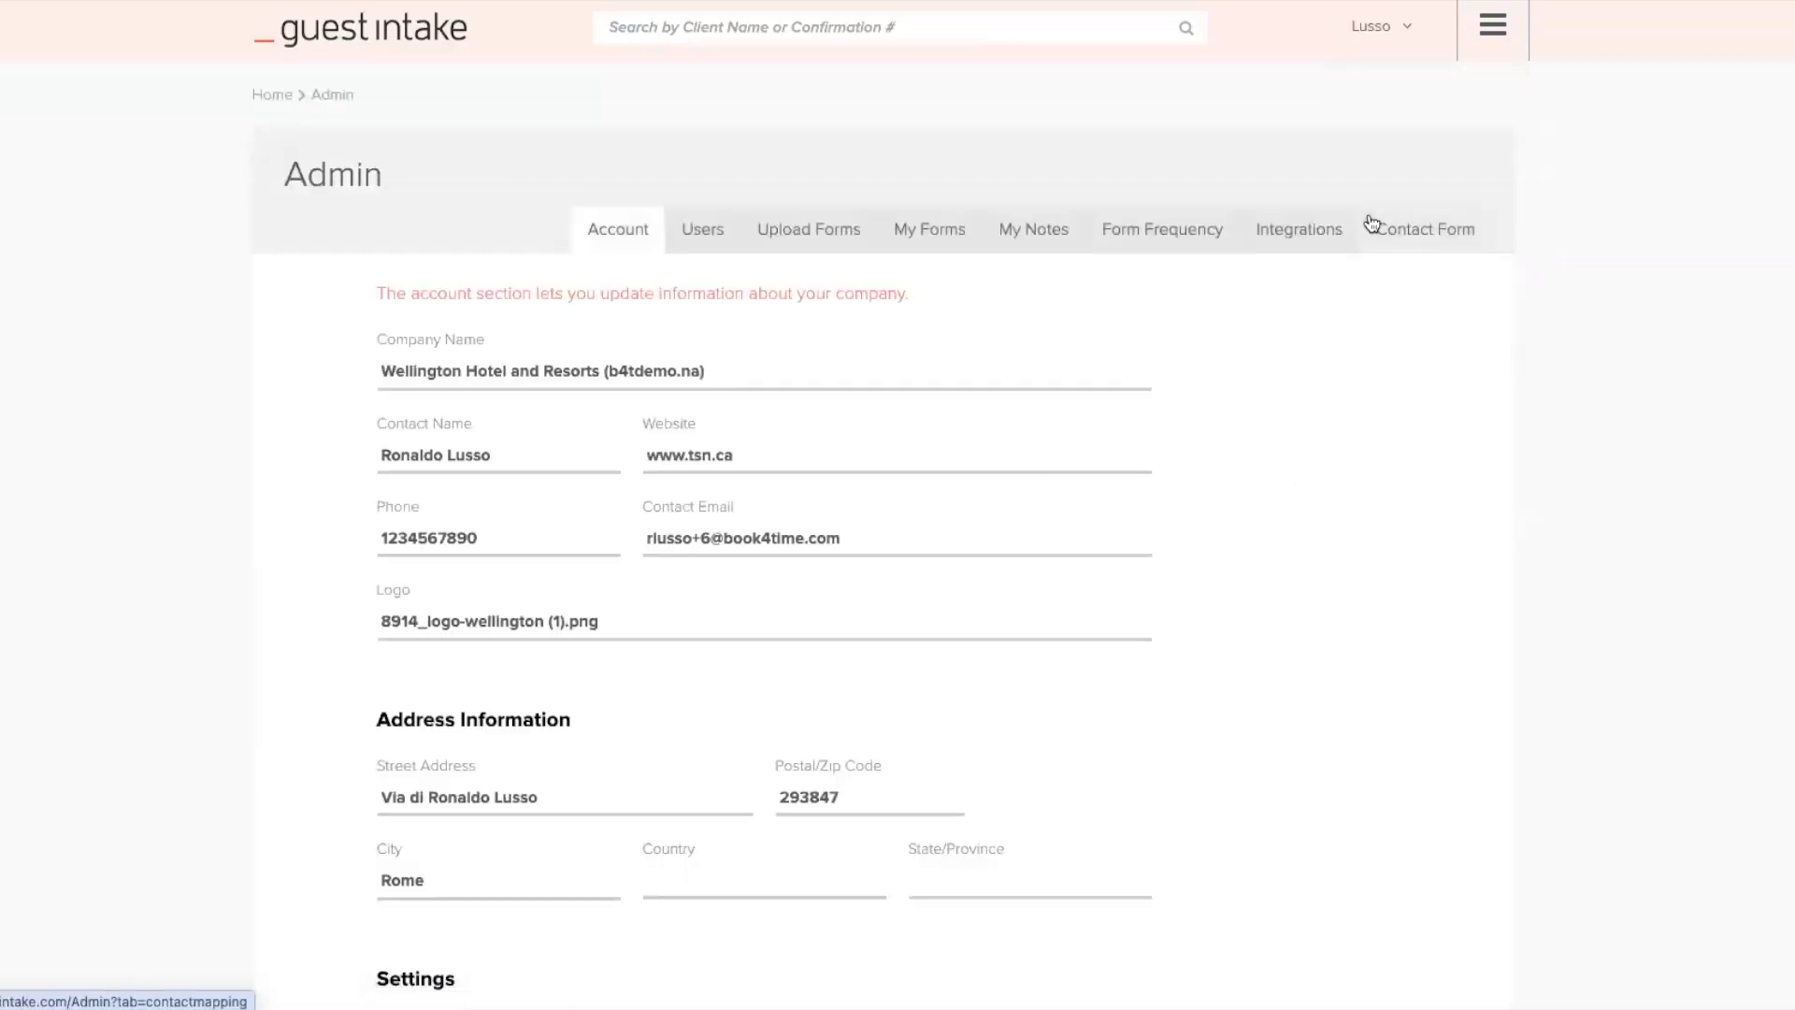
pyautogui.click(718, 242)
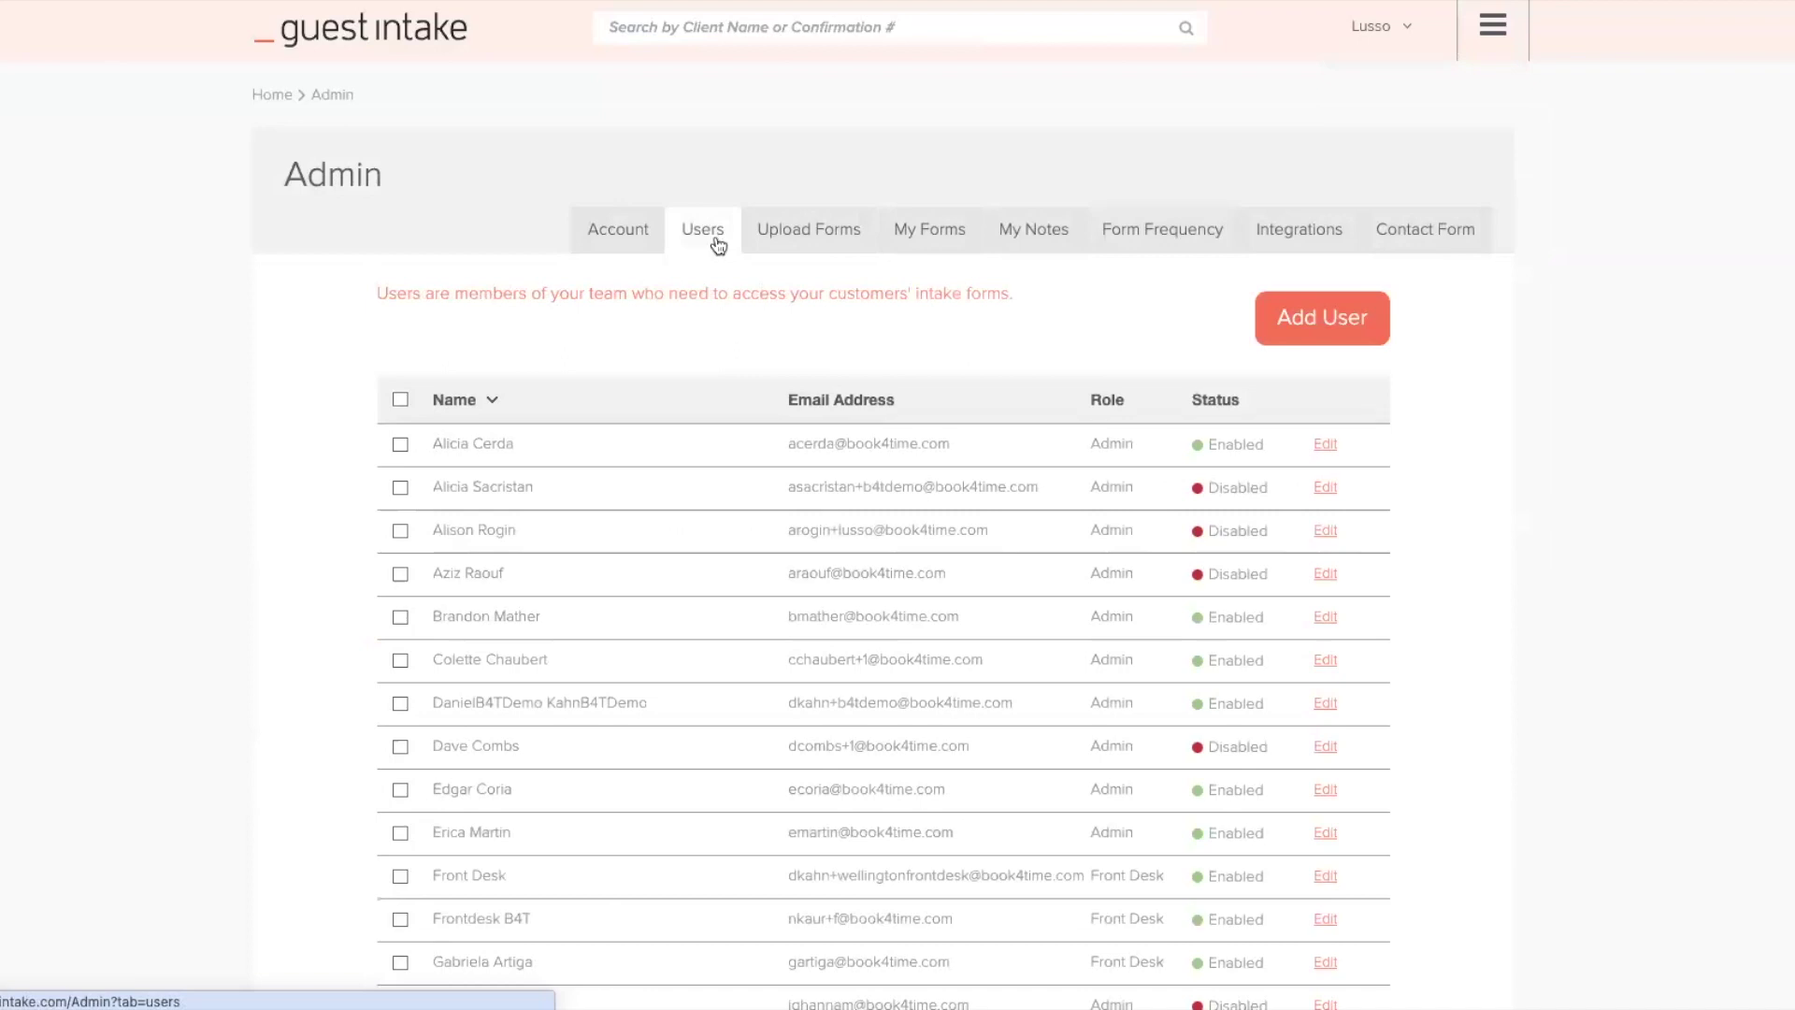
# - Examine the role and status options for adding a new user, try the Disable status, and close the form without saving
pyautogui.click(1294, 318)
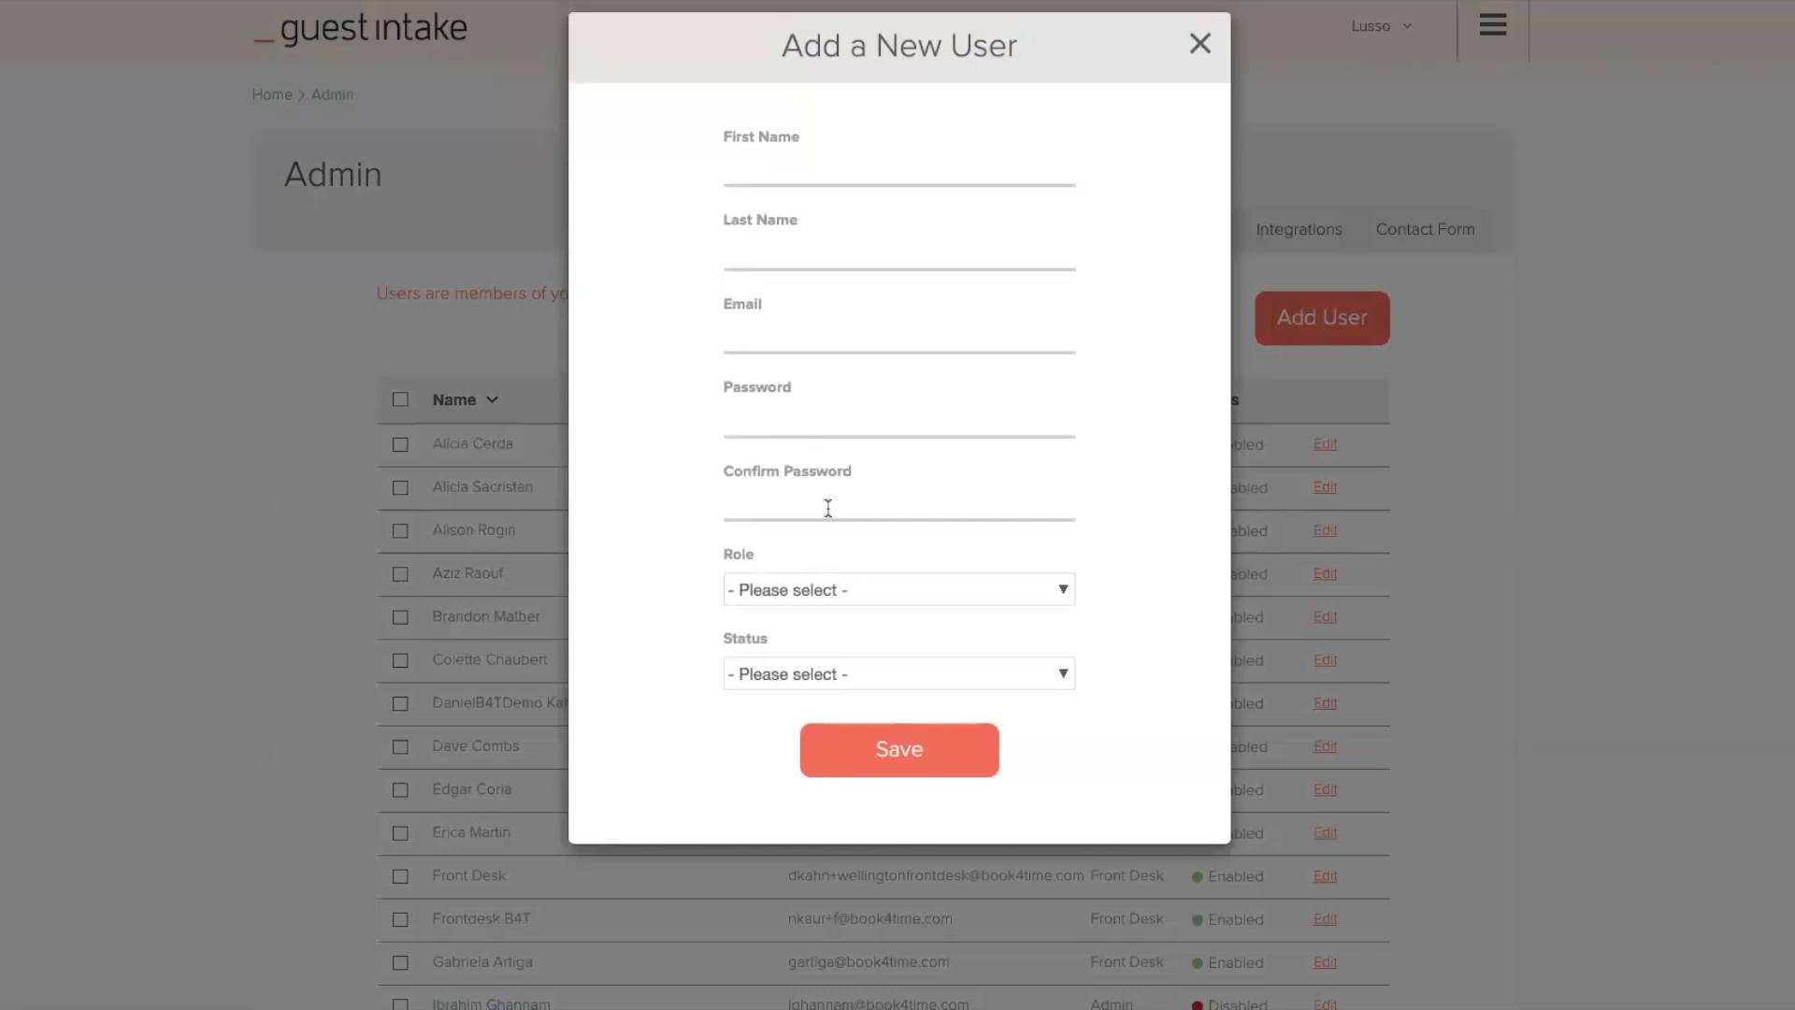
pyautogui.click(854, 598)
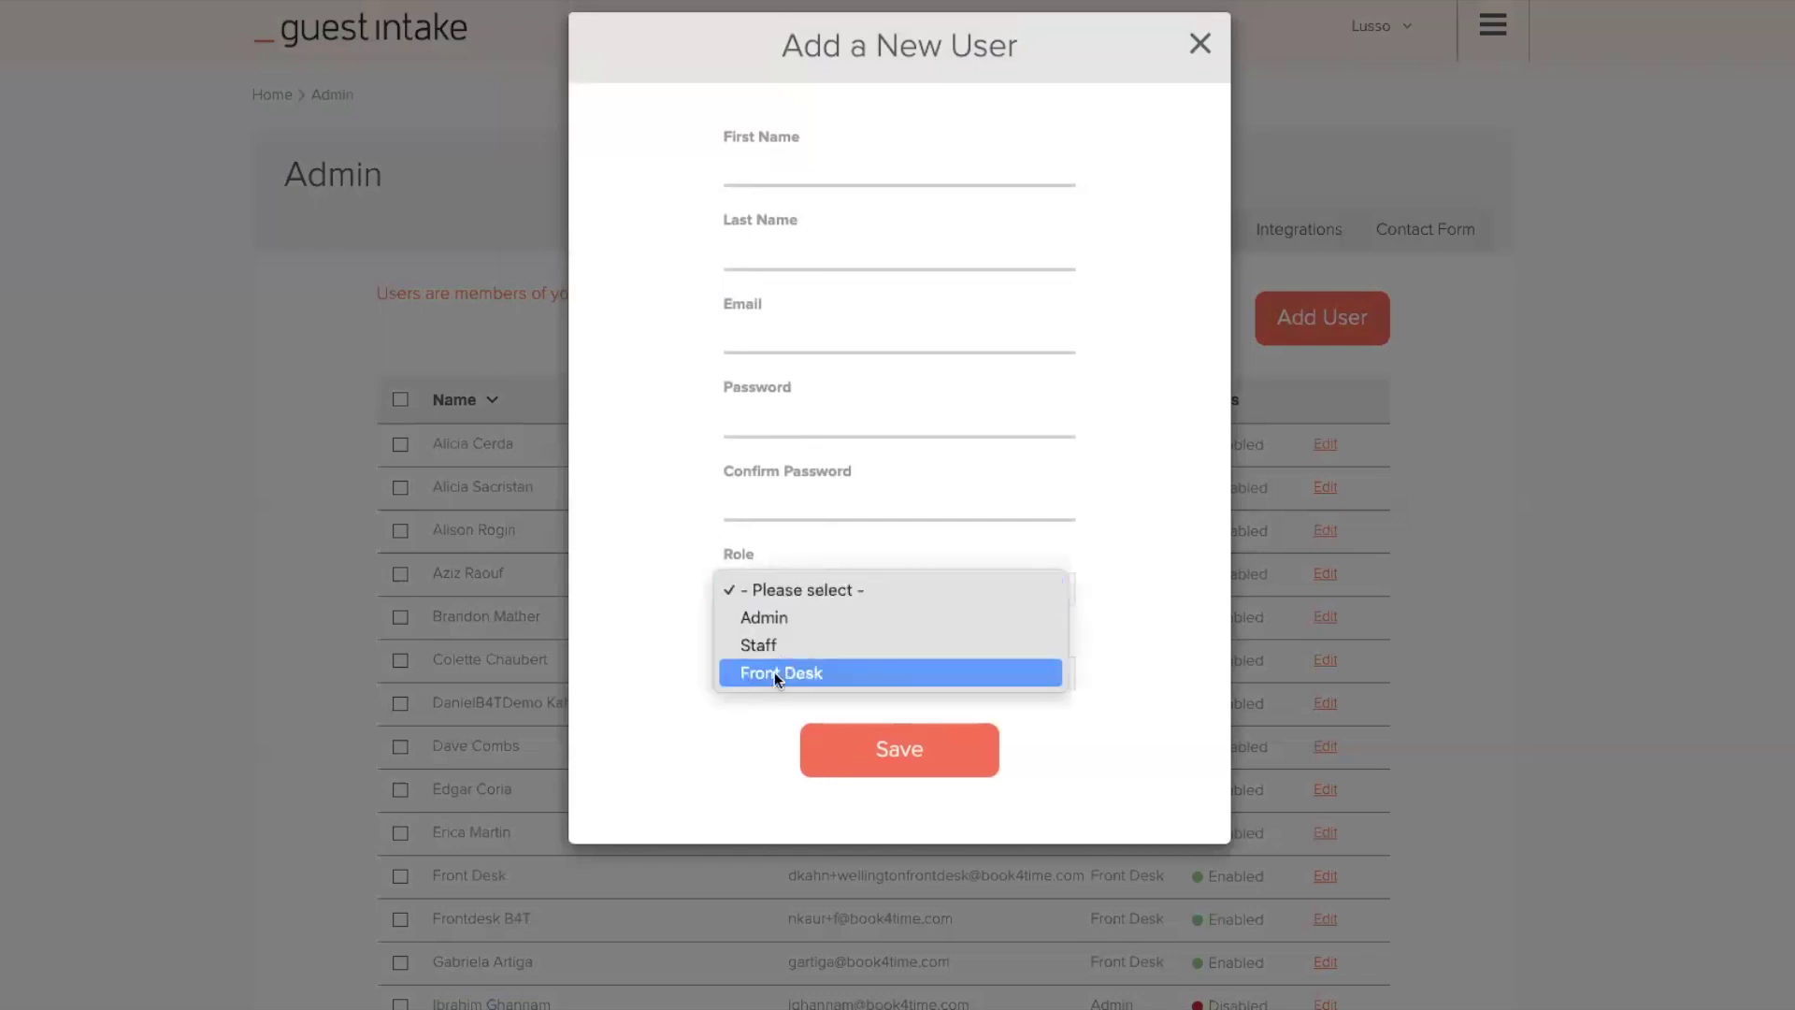
pyautogui.click(677, 512)
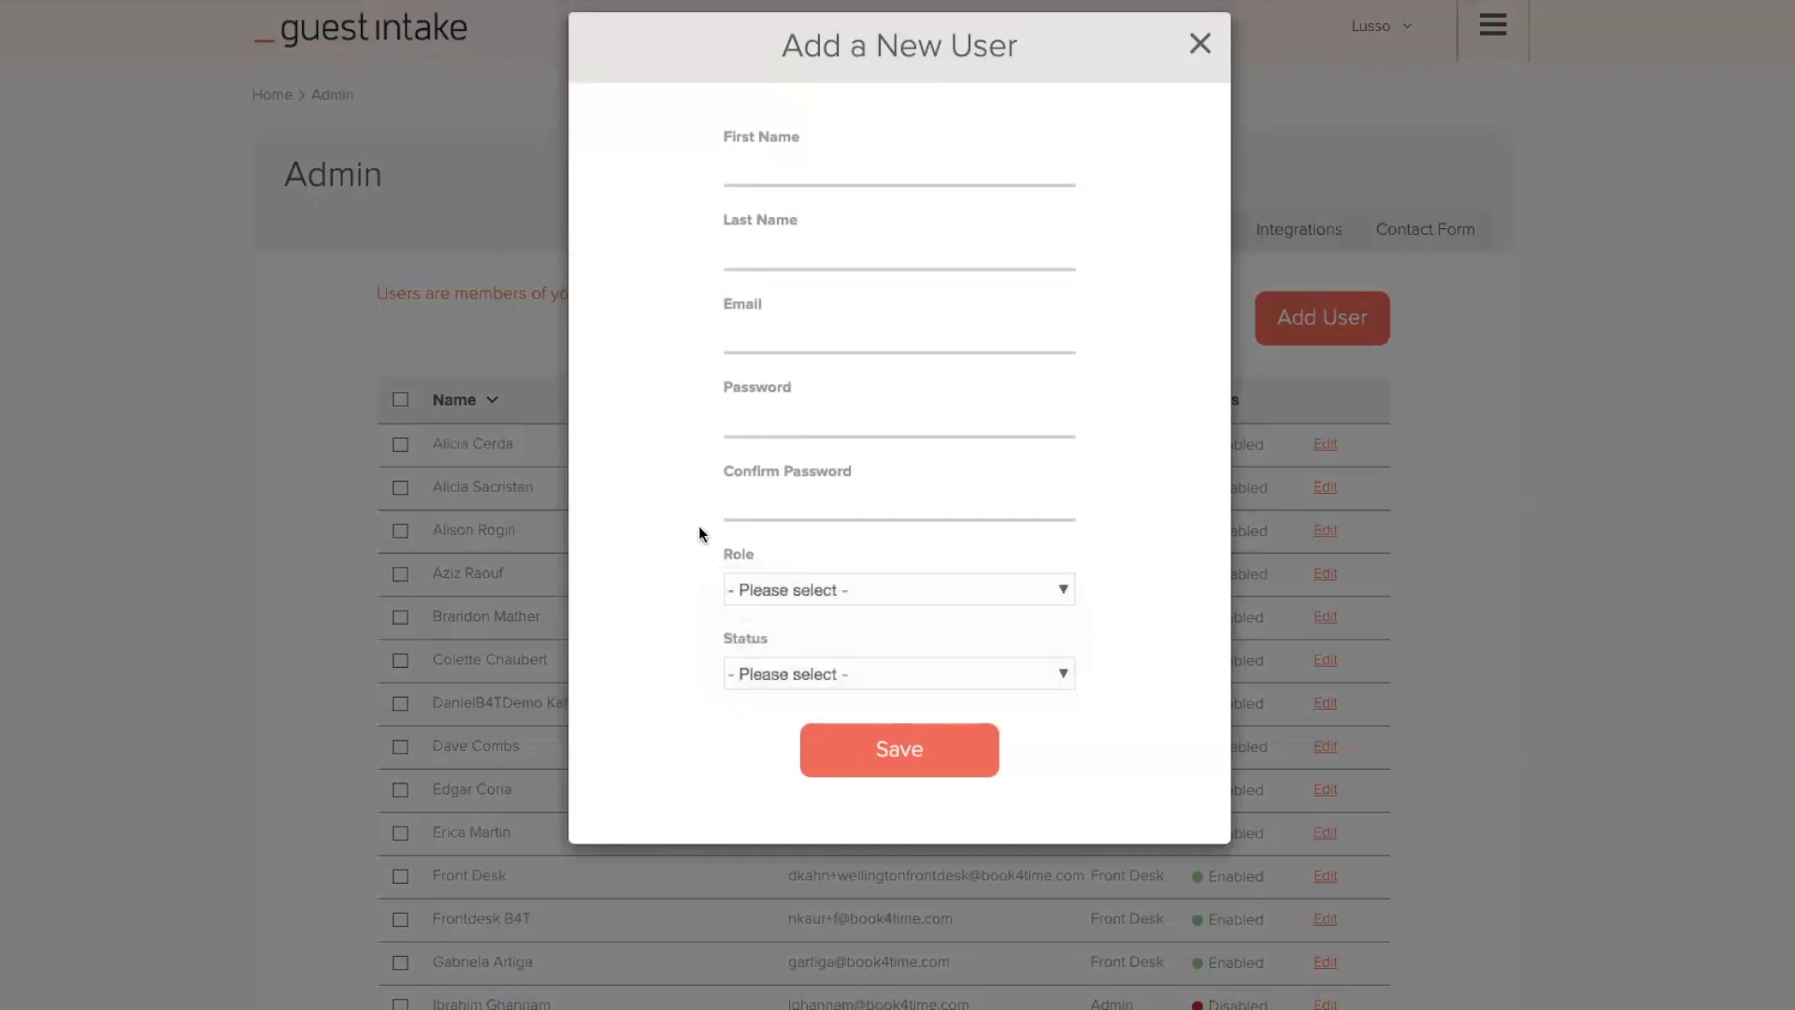
pyautogui.click(794, 684)
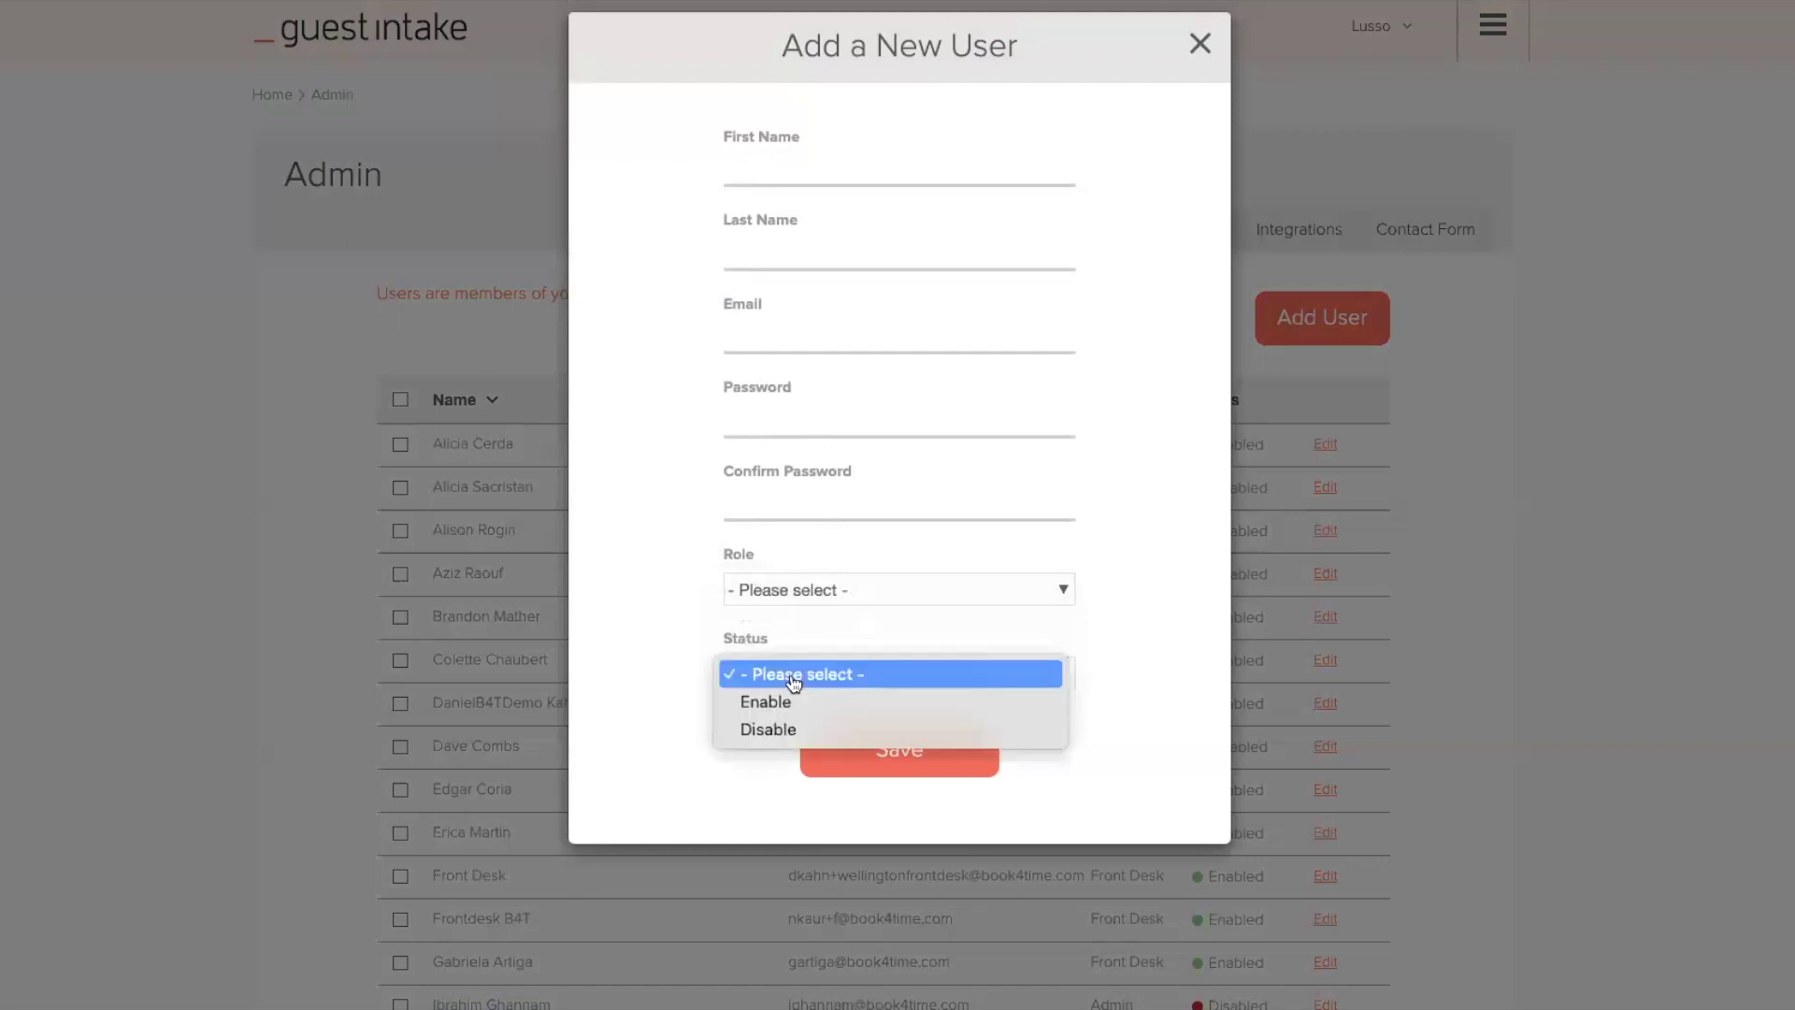
pyautogui.click(769, 729)
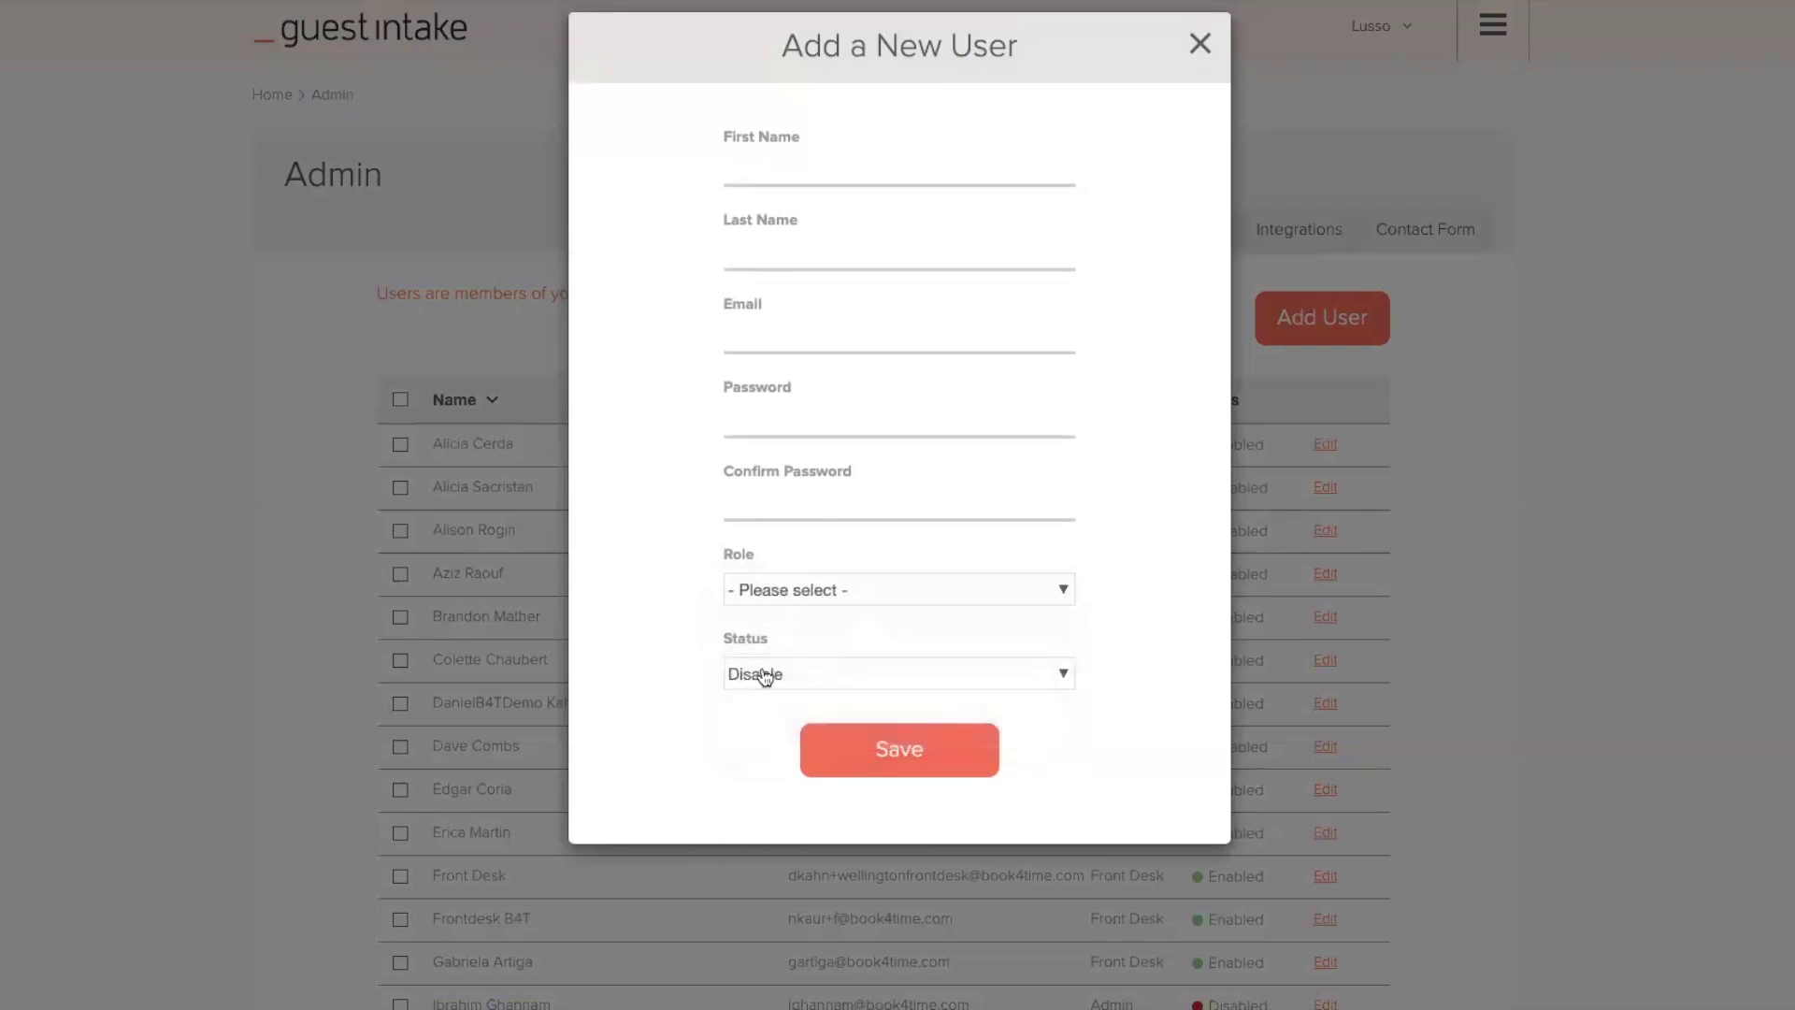
pyautogui.click(1200, 44)
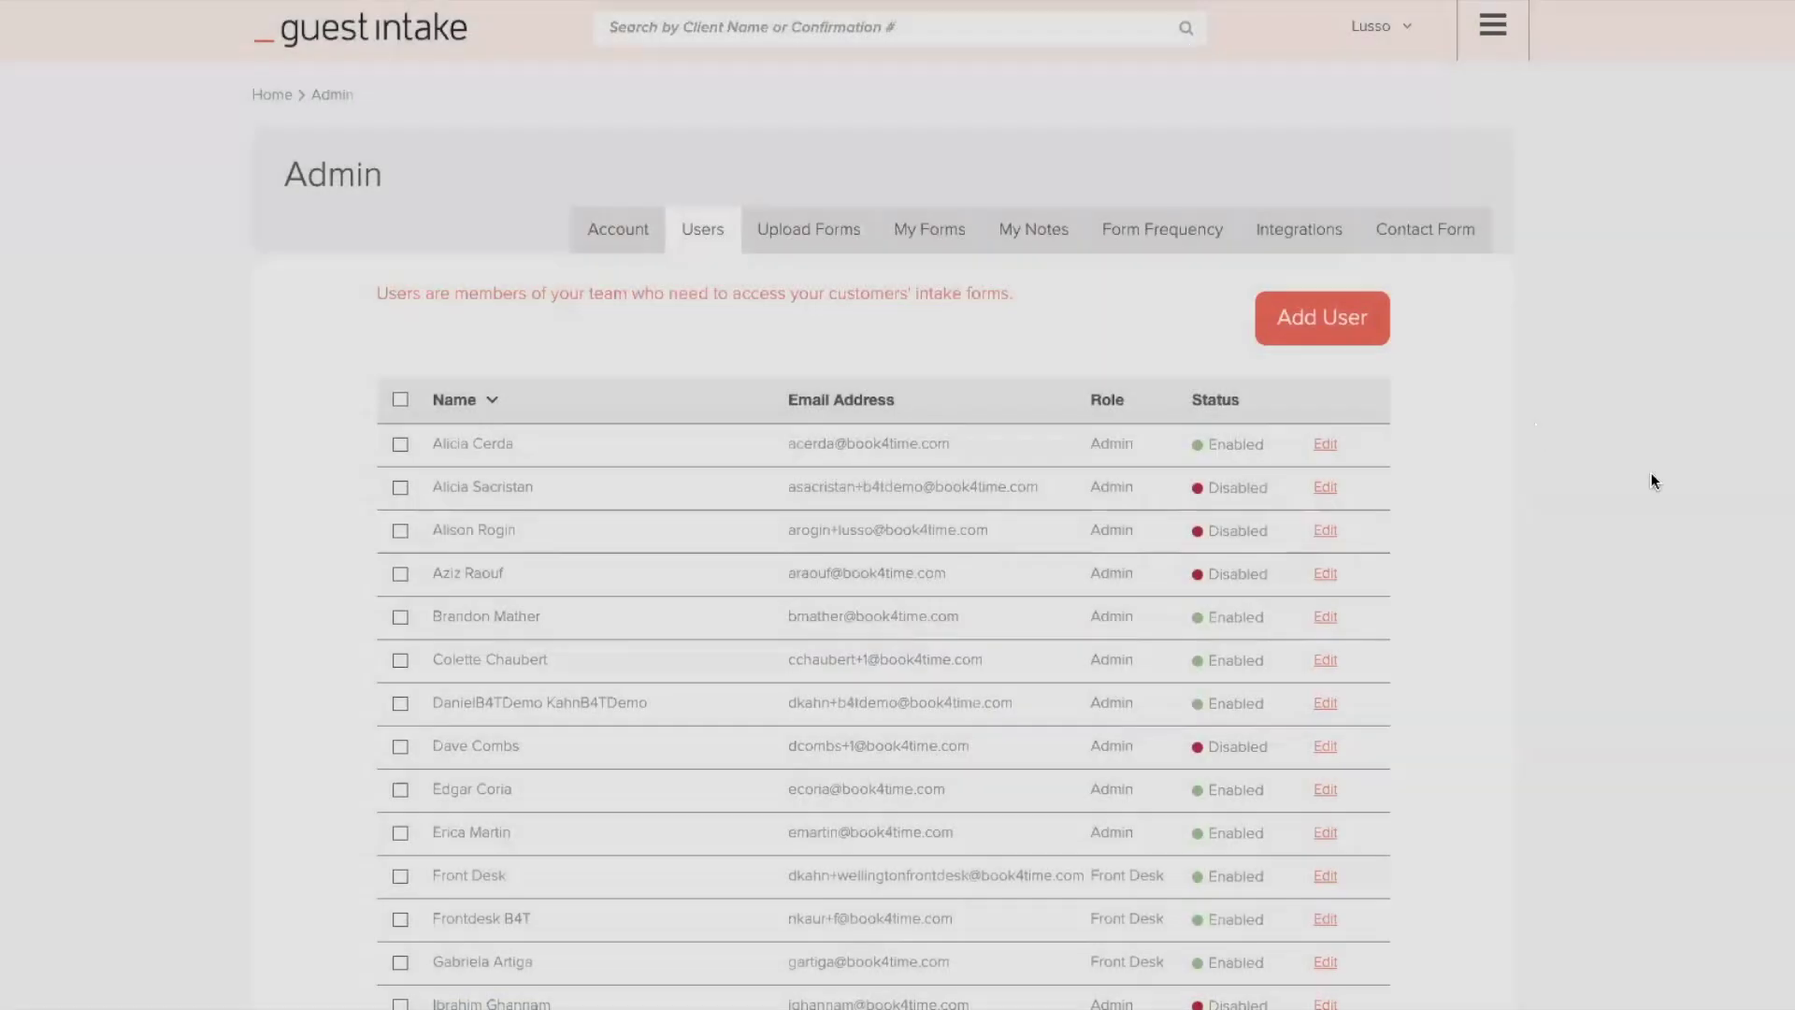
# - Glance over the list of users and their statuses, and return to the dashboard
pyautogui.scroll(-1, 1655, 479)
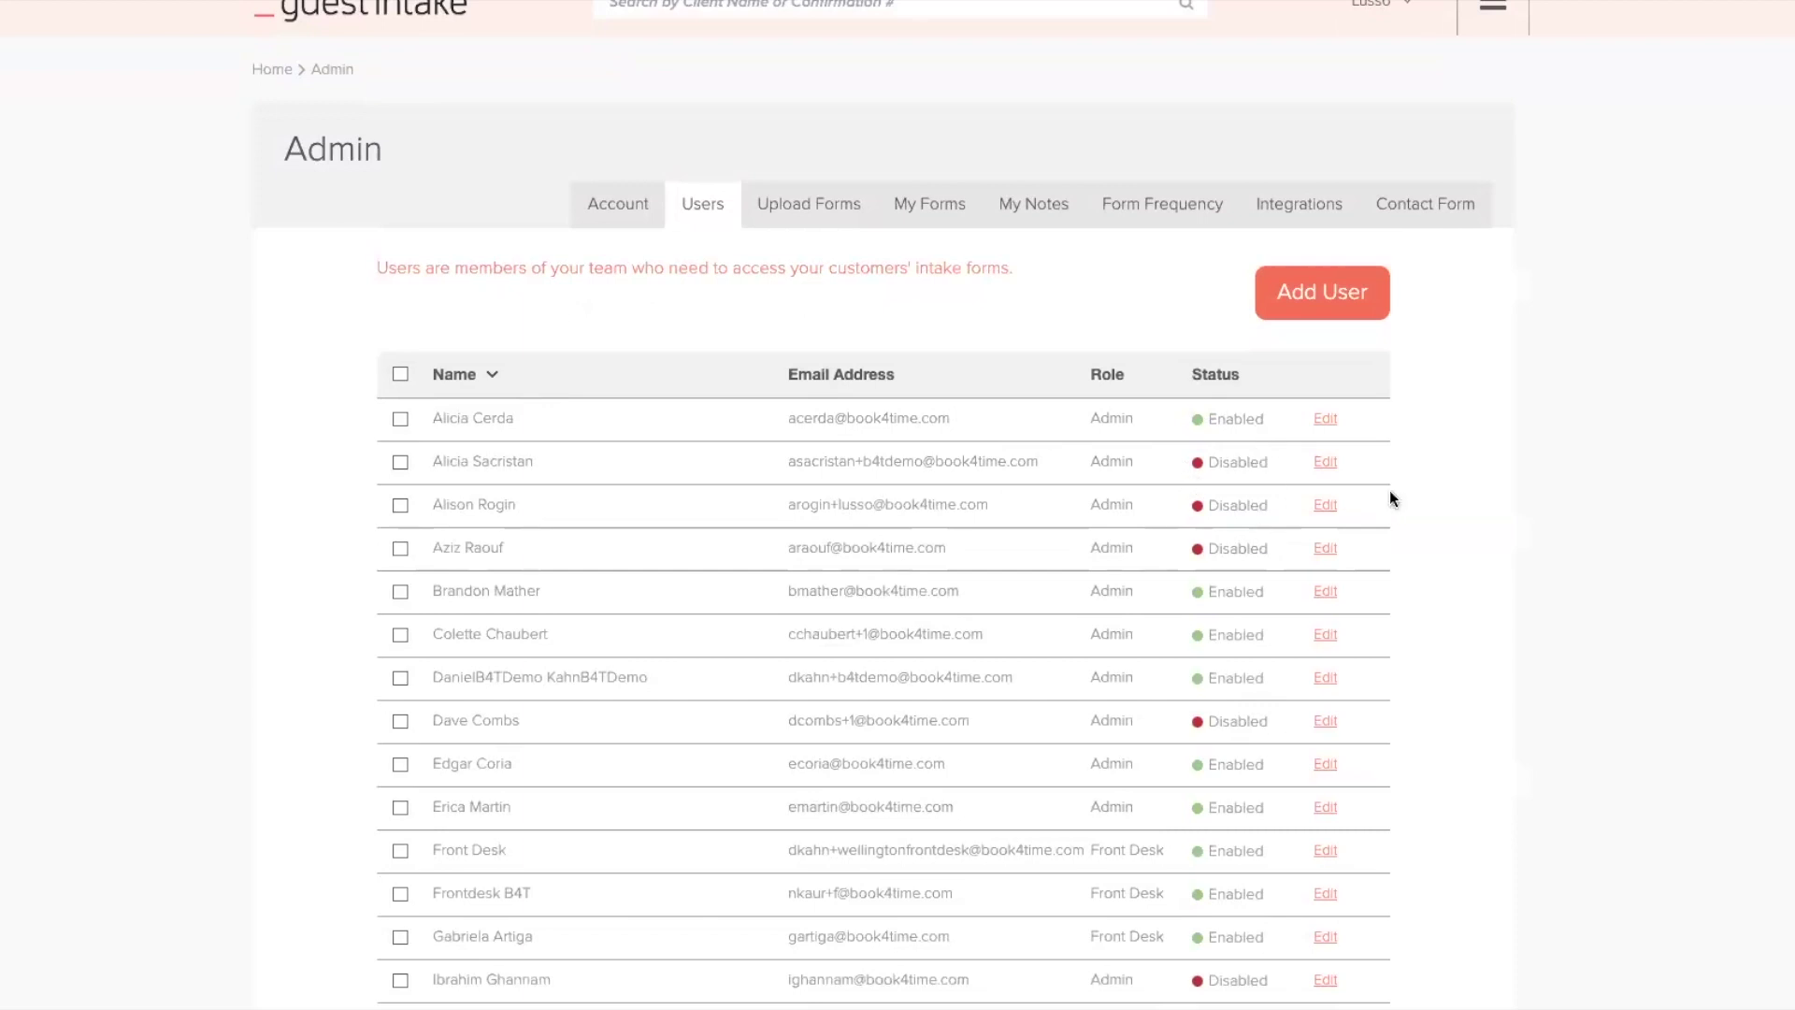
pyautogui.scroll(1, 1390, 493)
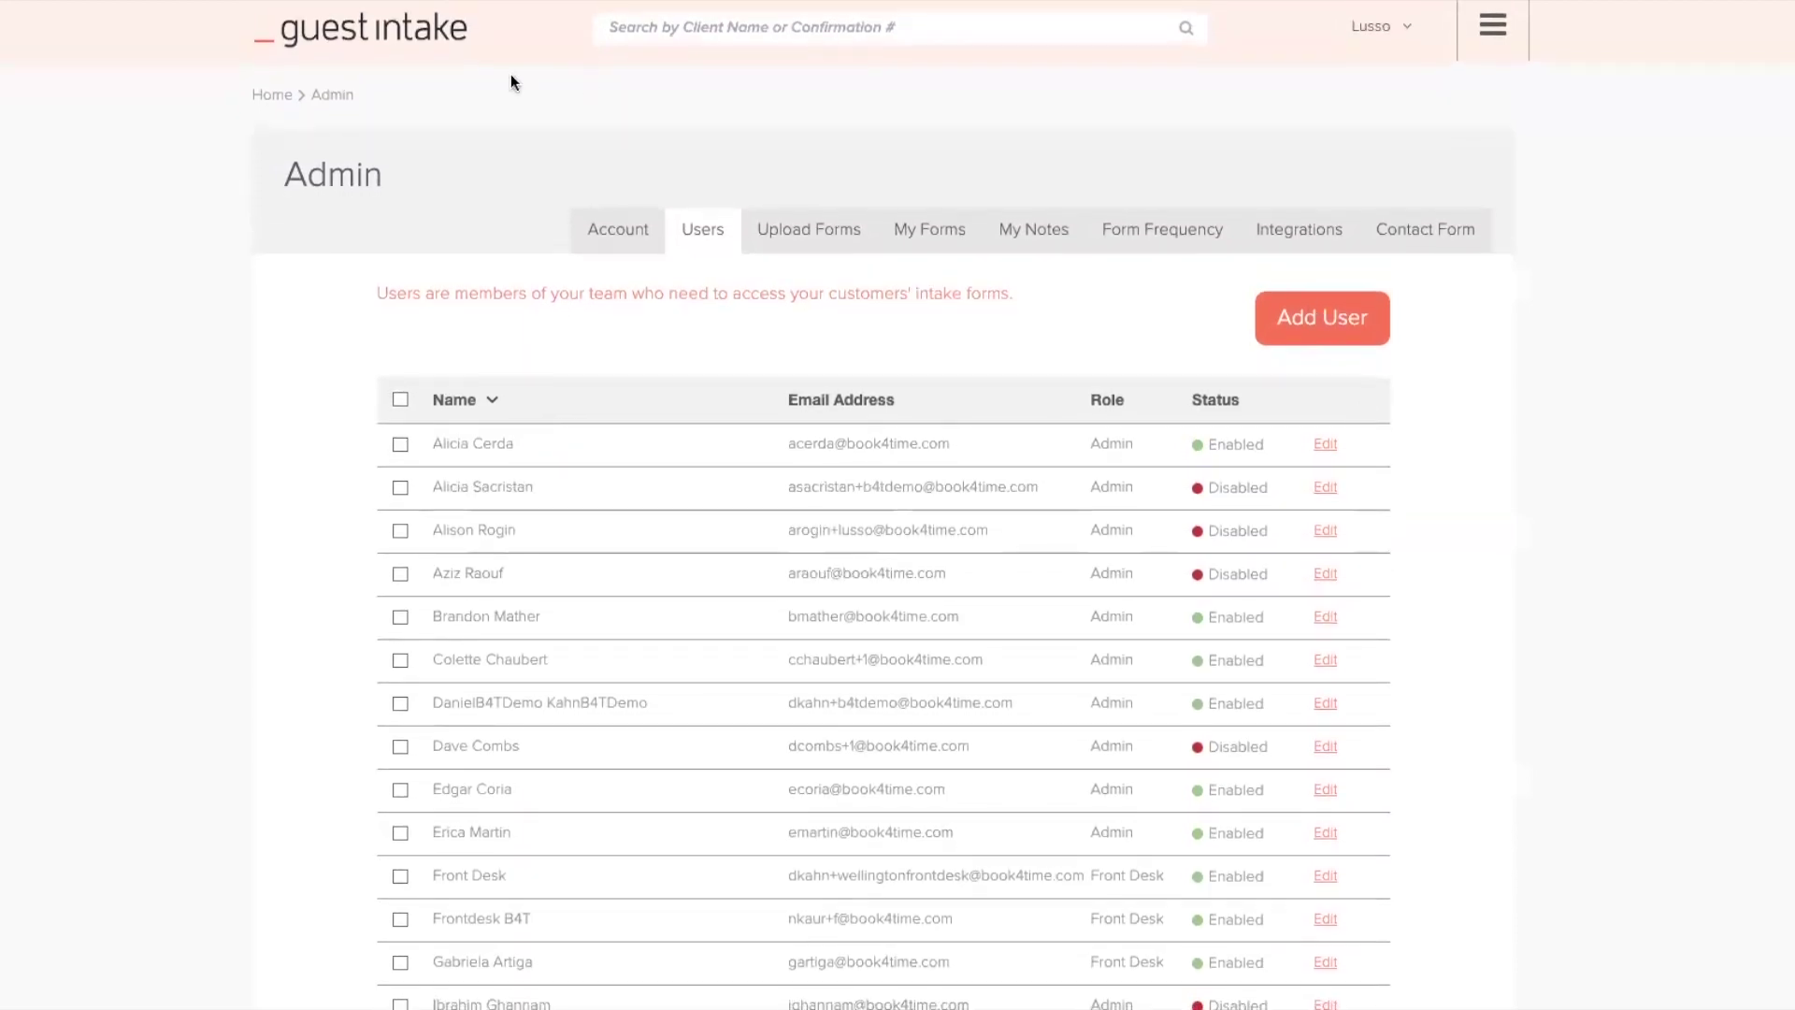
pyautogui.click(367, 47)
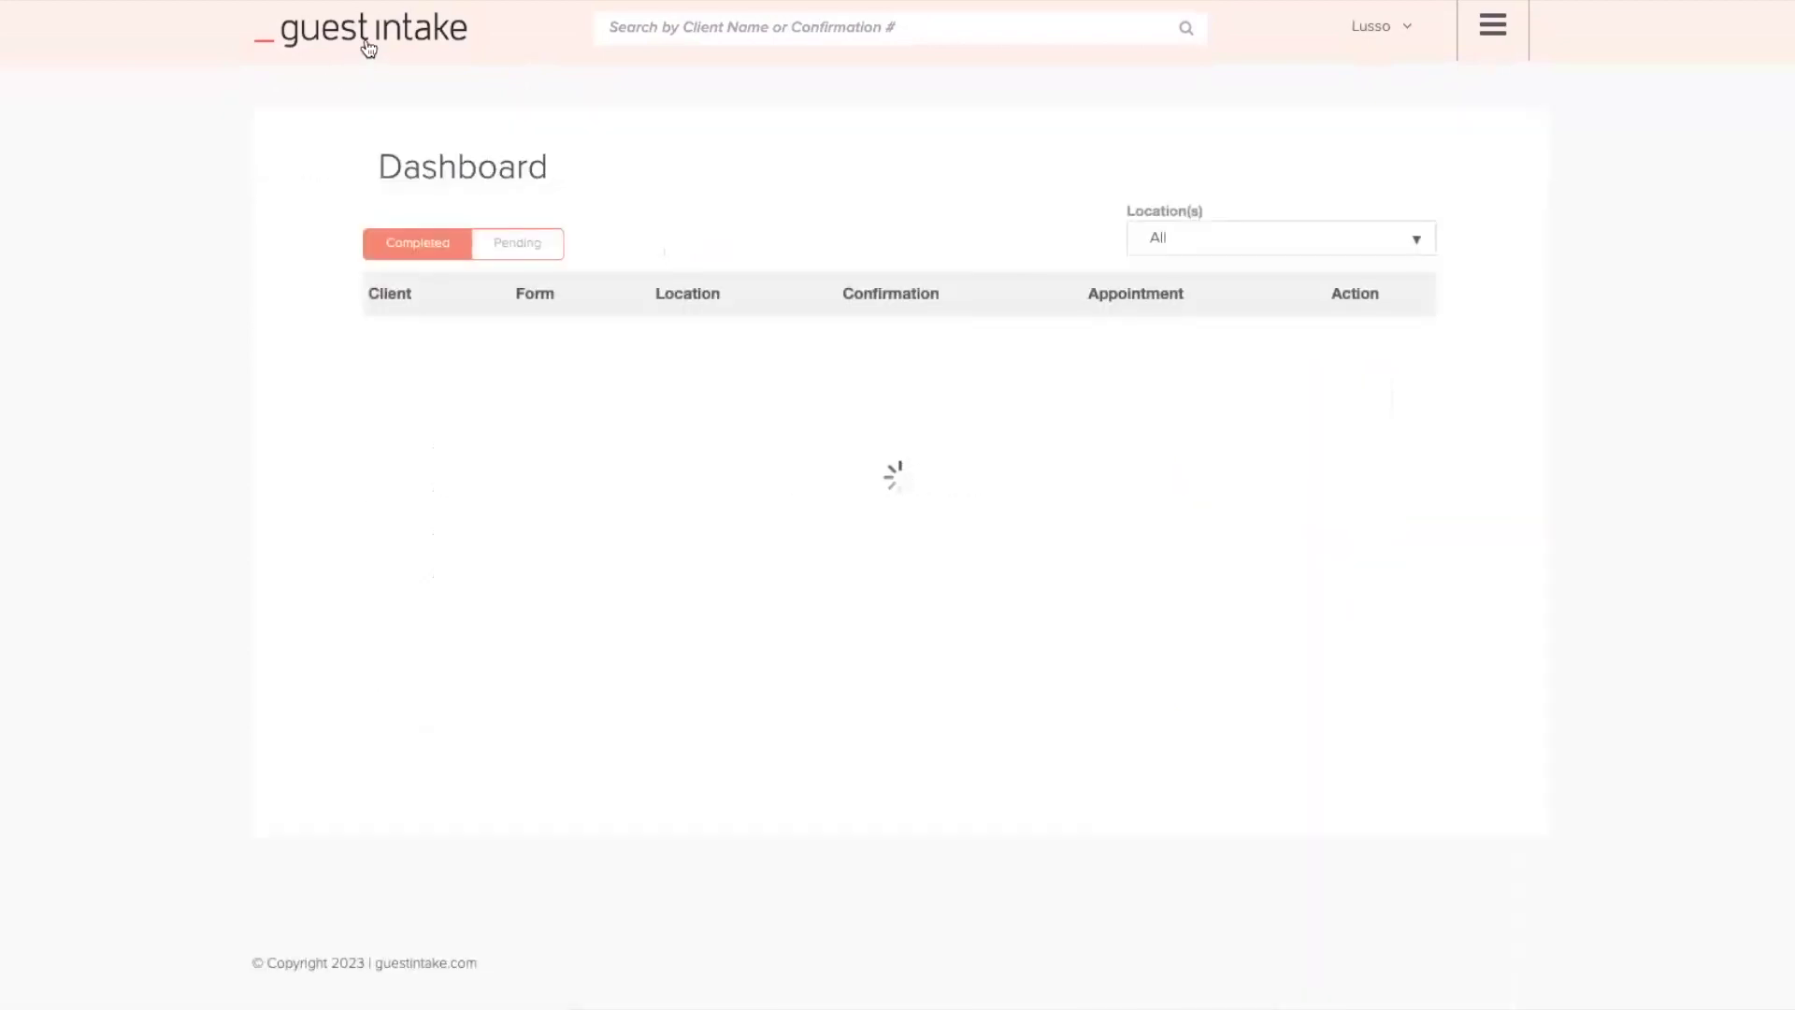